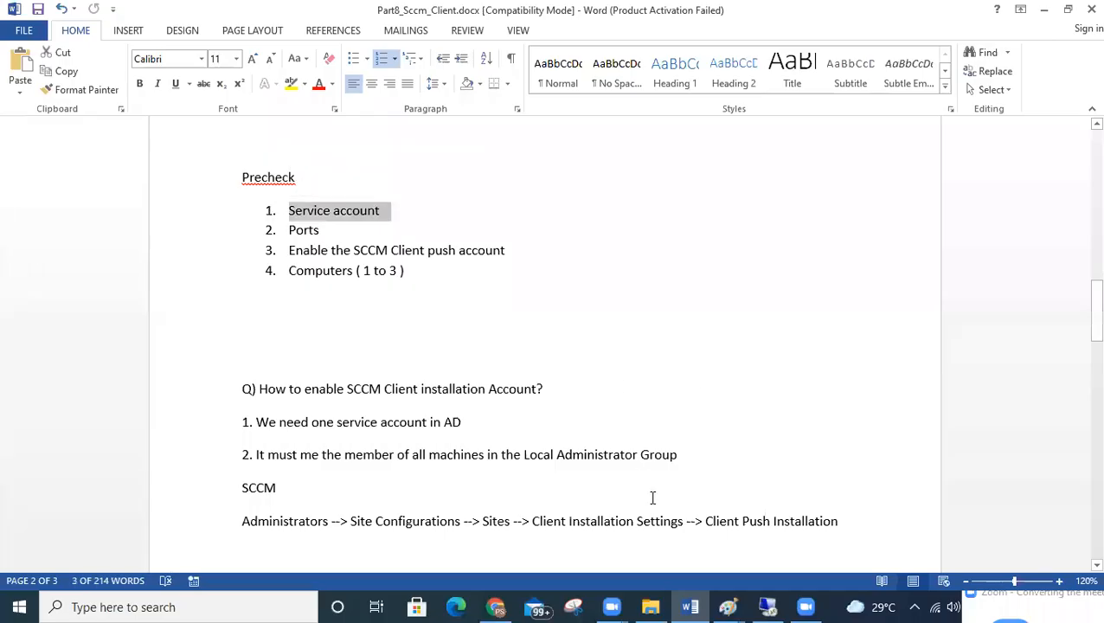
# Restore the remote desktop session showing the SCCM console's Devices list.
pyautogui.moveTo(766, 603)
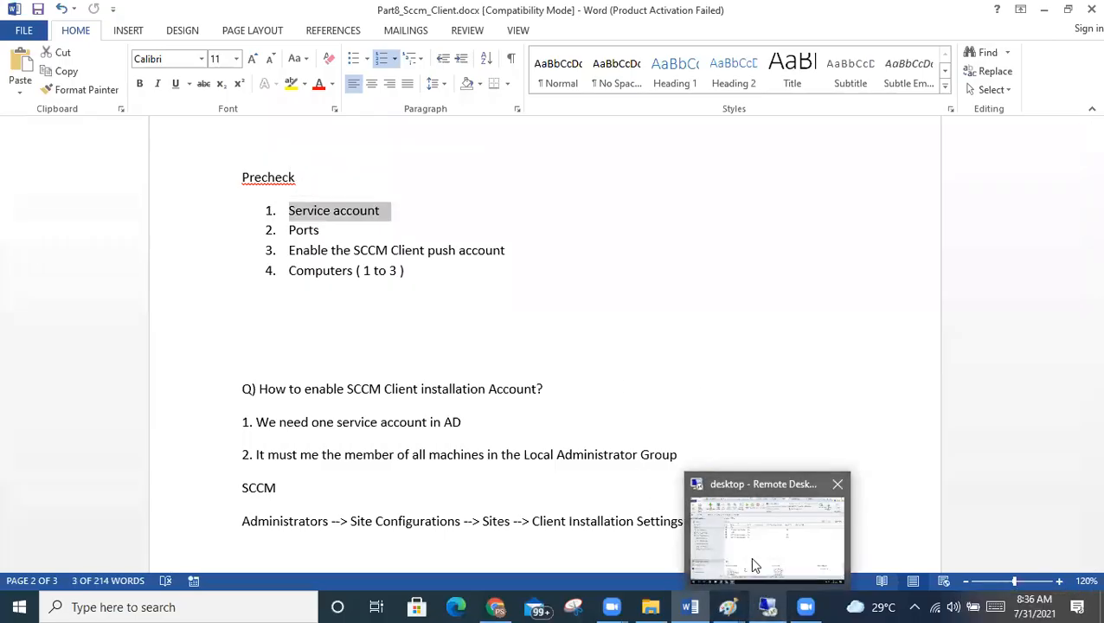
pyautogui.click(749, 556)
# On the AD server, start a new user in the SCCM > Admins folder.
pyautogui.moveTo(641, 7)
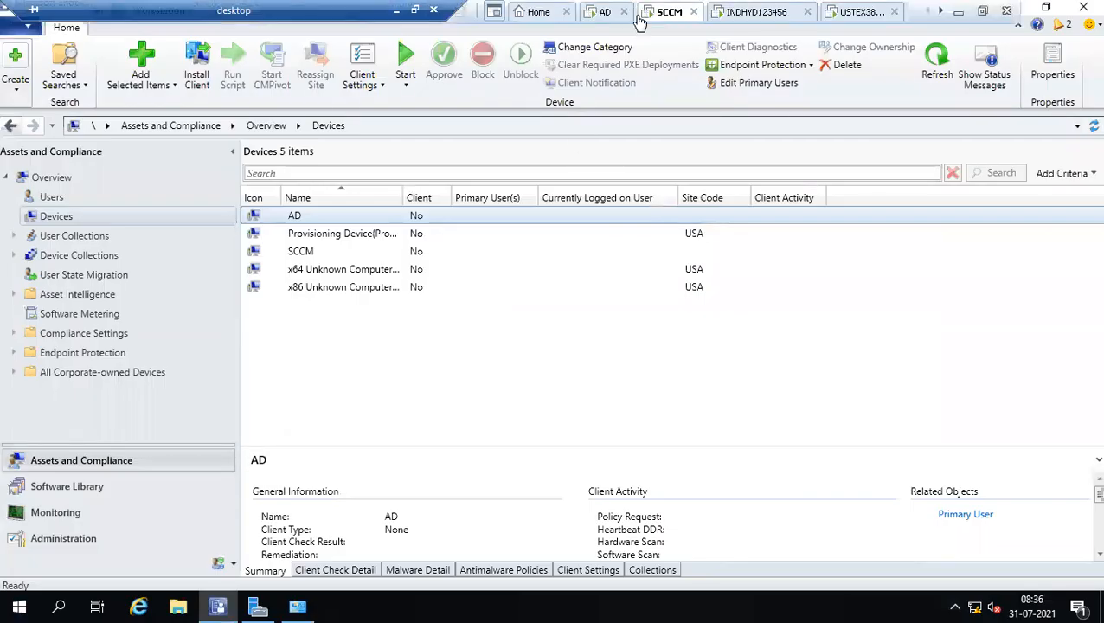
pyautogui.click(605, 11)
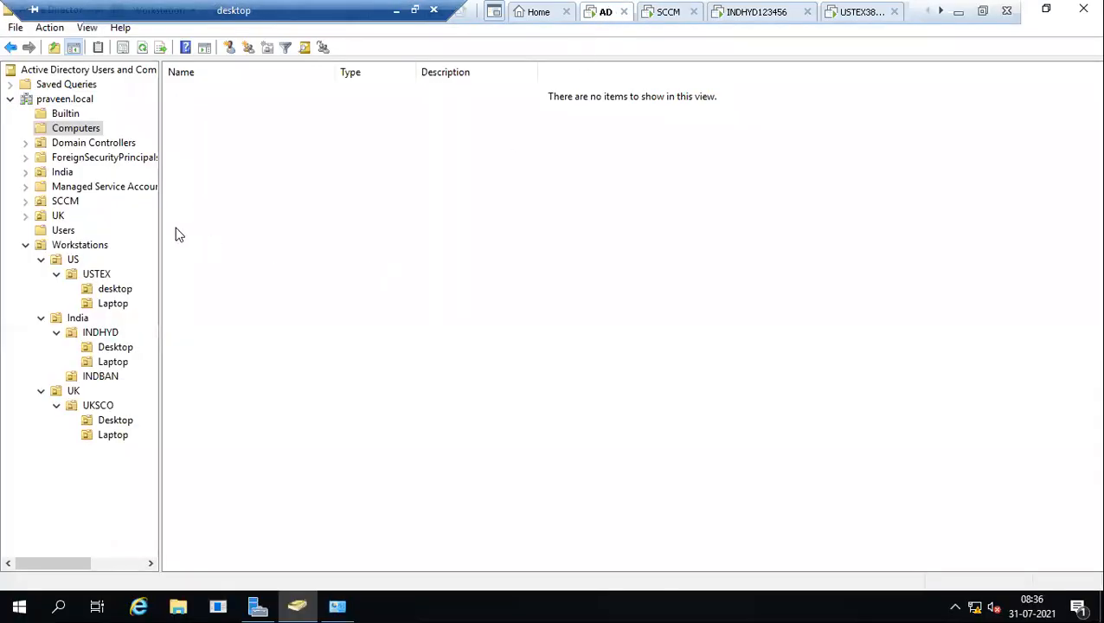
pyautogui.doubleClick(63, 202)
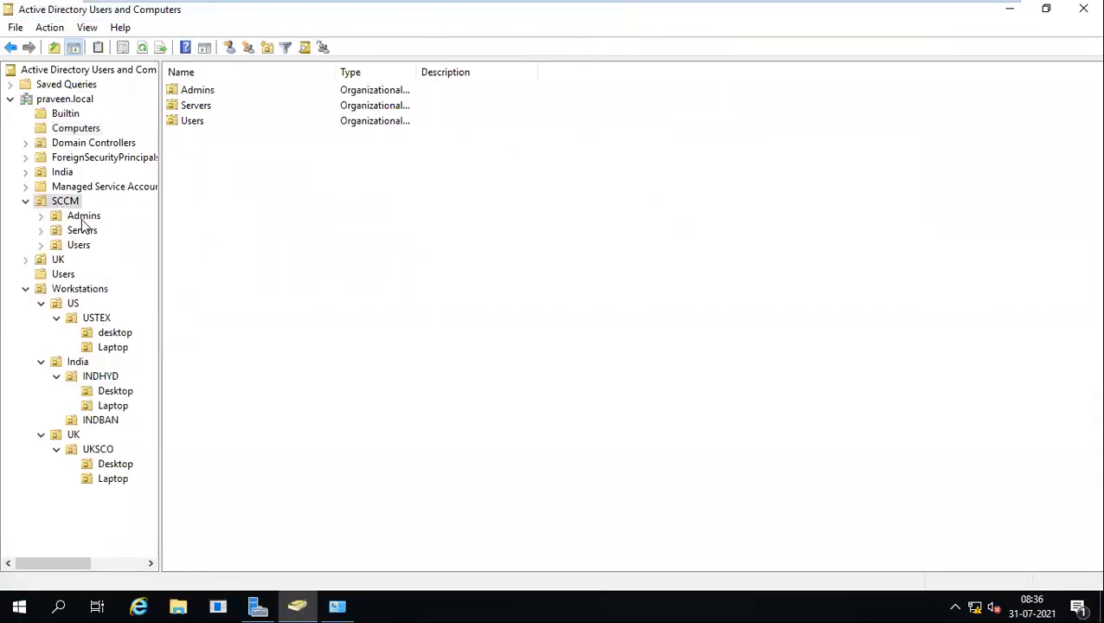
pyautogui.click(80, 218)
pyautogui.rightClick(79, 219)
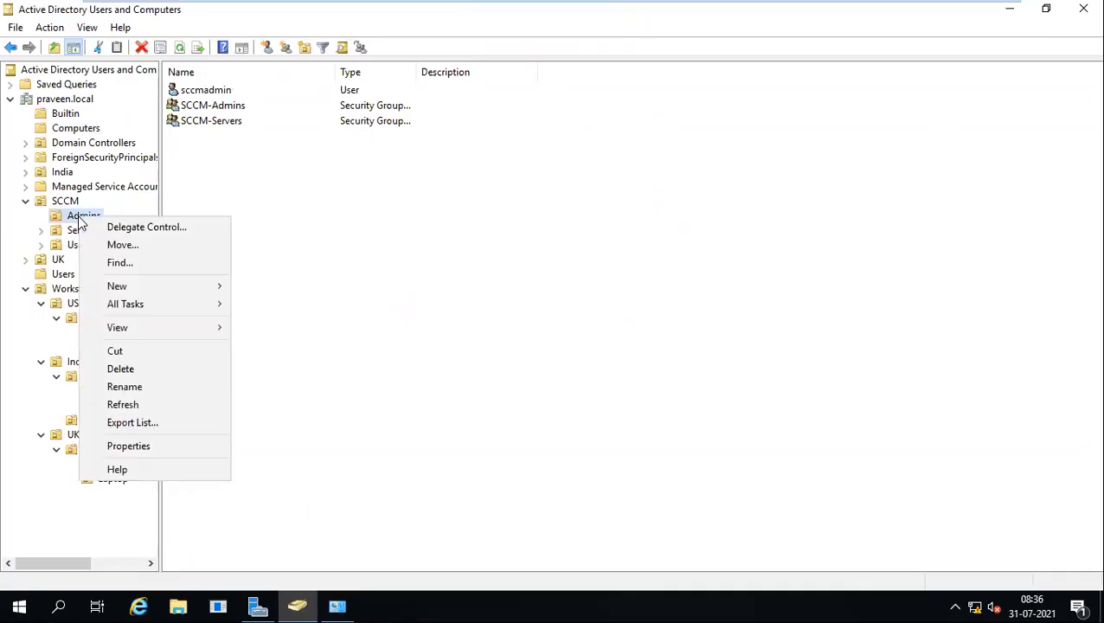
pyautogui.moveTo(140, 283)
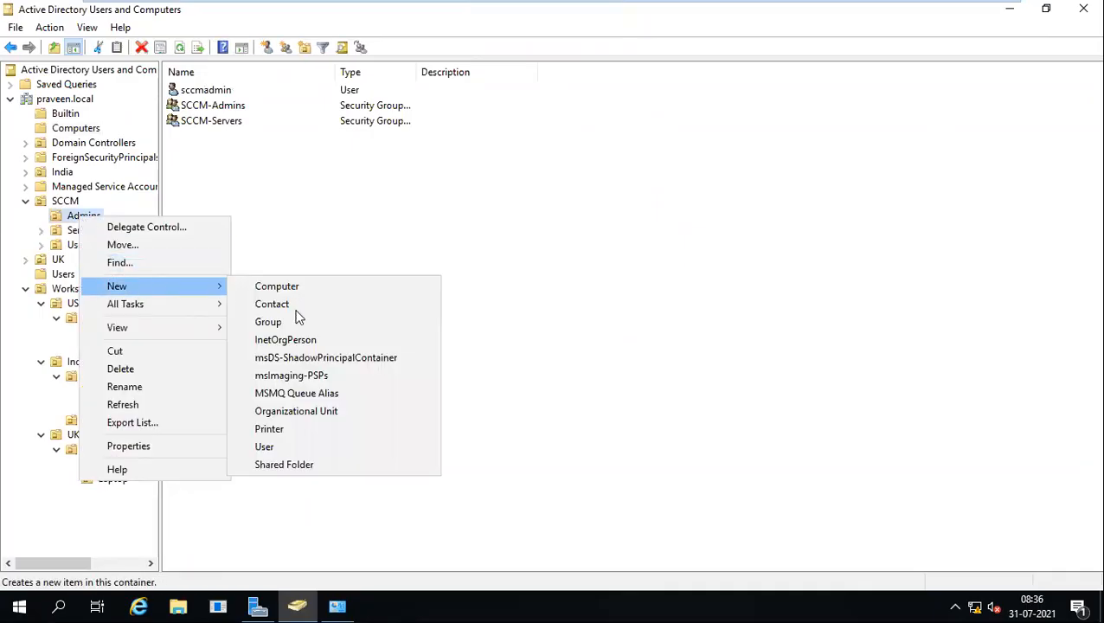
pyautogui.click(288, 450)
# Name the new user Clientpush and fill in its logon name.
pyautogui.write('SCCM')
pyautogui.press('BackSpace')
pyautogui.press('BackSpace')
pyautogui.press('BackSpace')
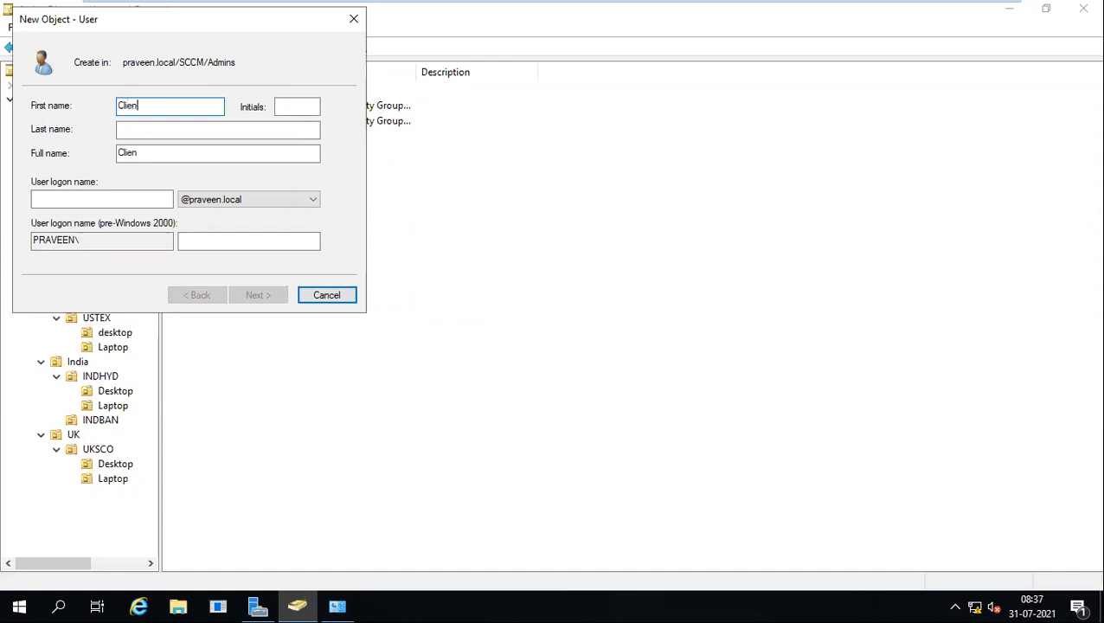
pyautogui.write('Clientpush')
pyautogui.press('Tab')
pyautogui.press('Tab')
pyautogui.press('Tab')
pyautogui.press('Tab')
pyautogui.write('cl')
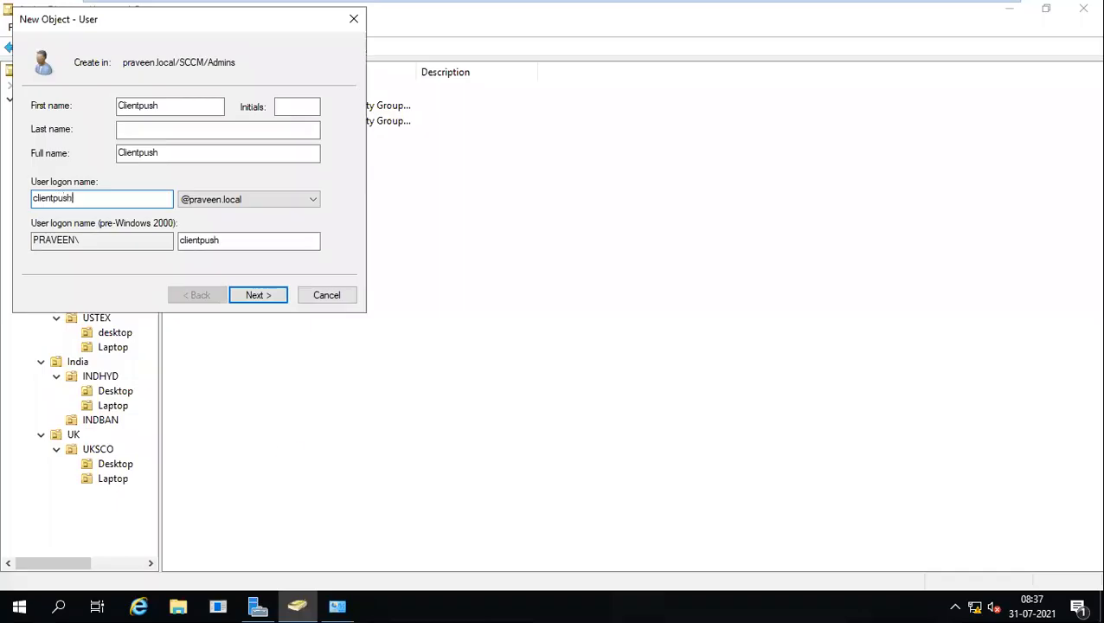
pyautogui.press('Return')
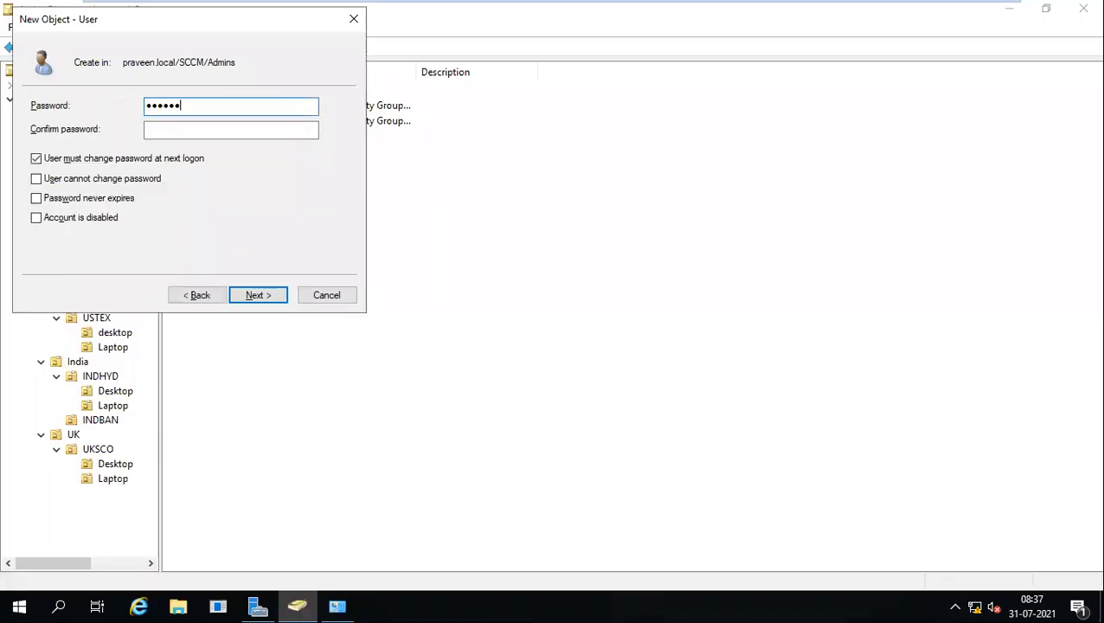
# Set a password that never expires and needs no change at next logon, then finish.
pyautogui.press('Tab')
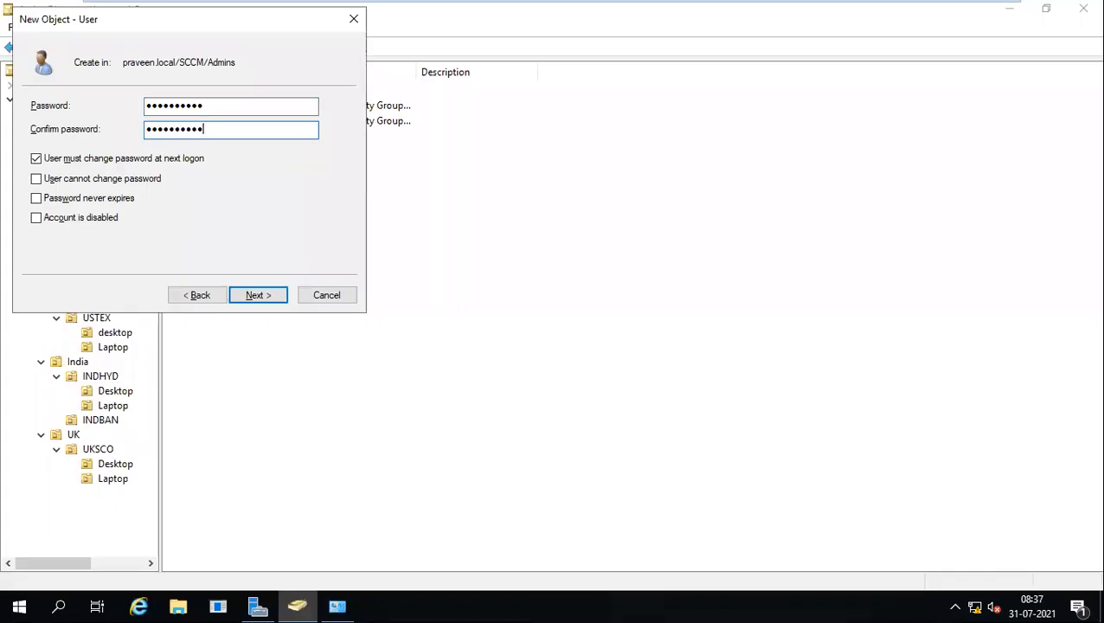
pyautogui.click(37, 160)
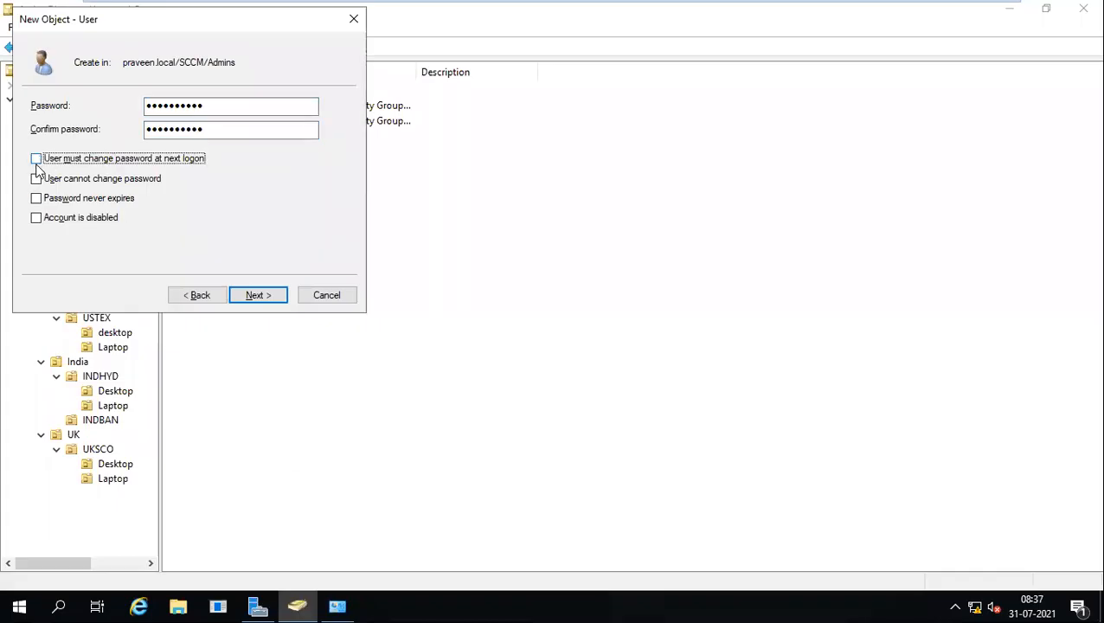
pyautogui.click(36, 199)
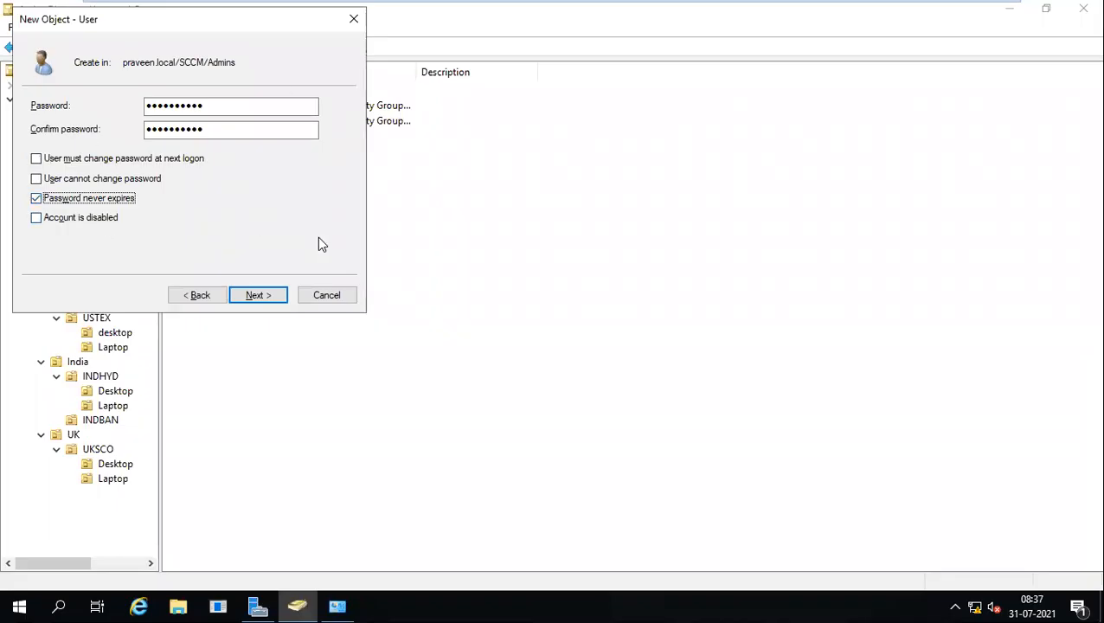
pyautogui.click(249, 298)
pyautogui.click(249, 298)
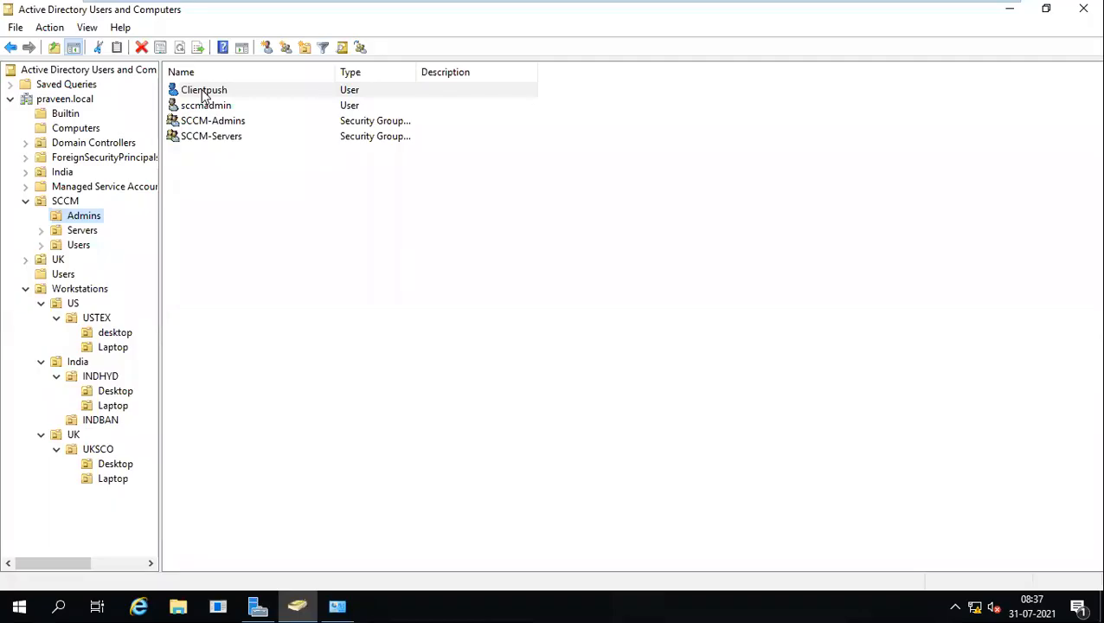
# Acknowledge INDHYD123456 joining praveen.local and restart it now.
pyautogui.moveTo(404, 3)
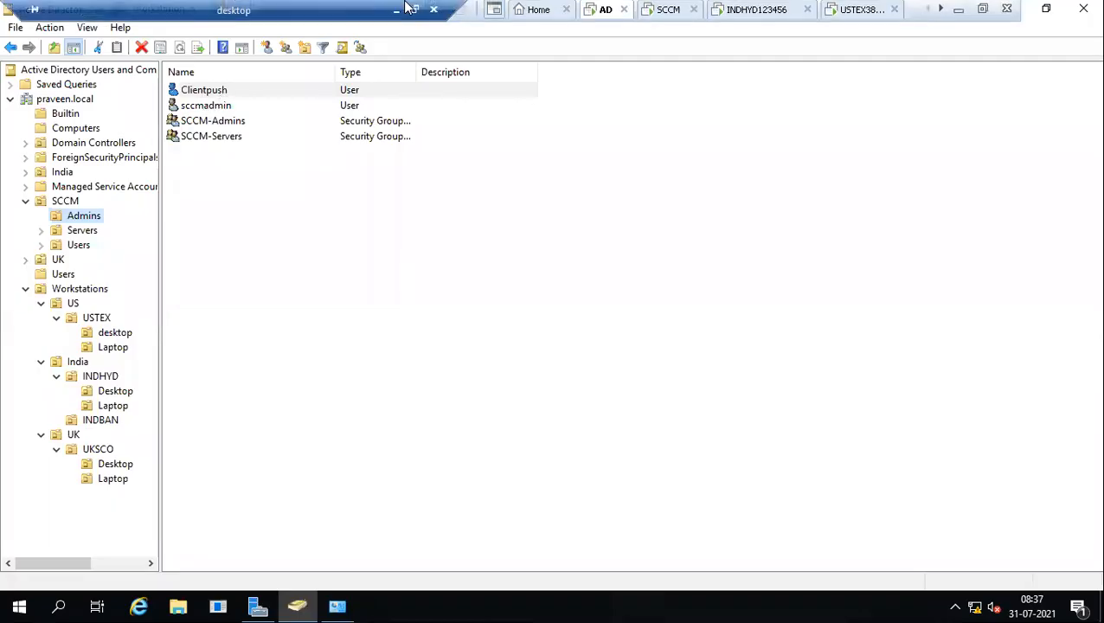
pyautogui.click(749, 14)
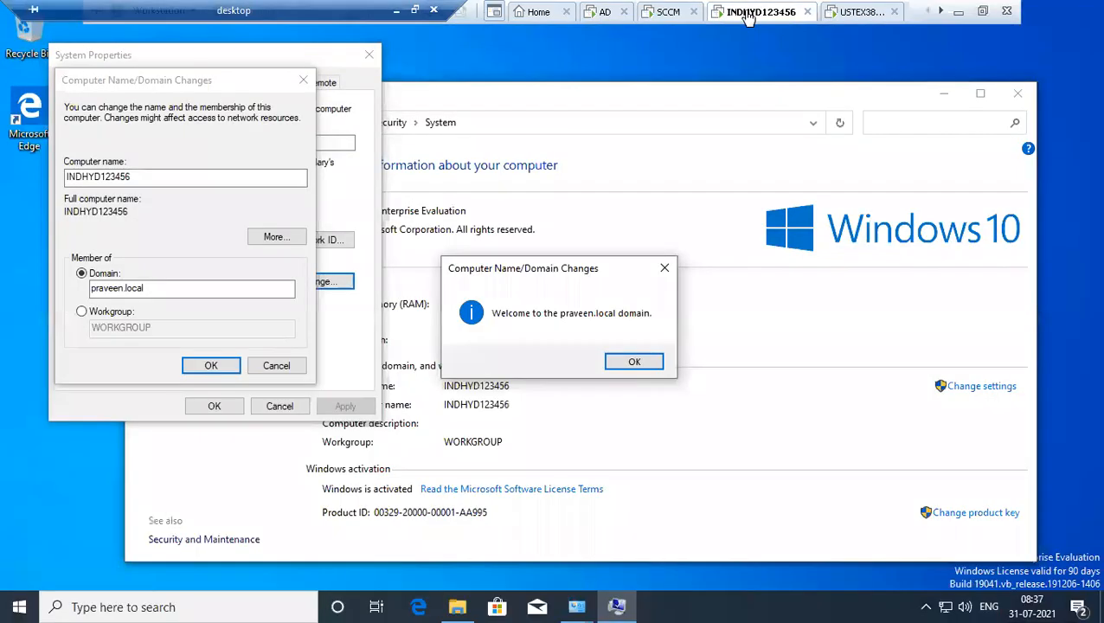
pyautogui.click(633, 364)
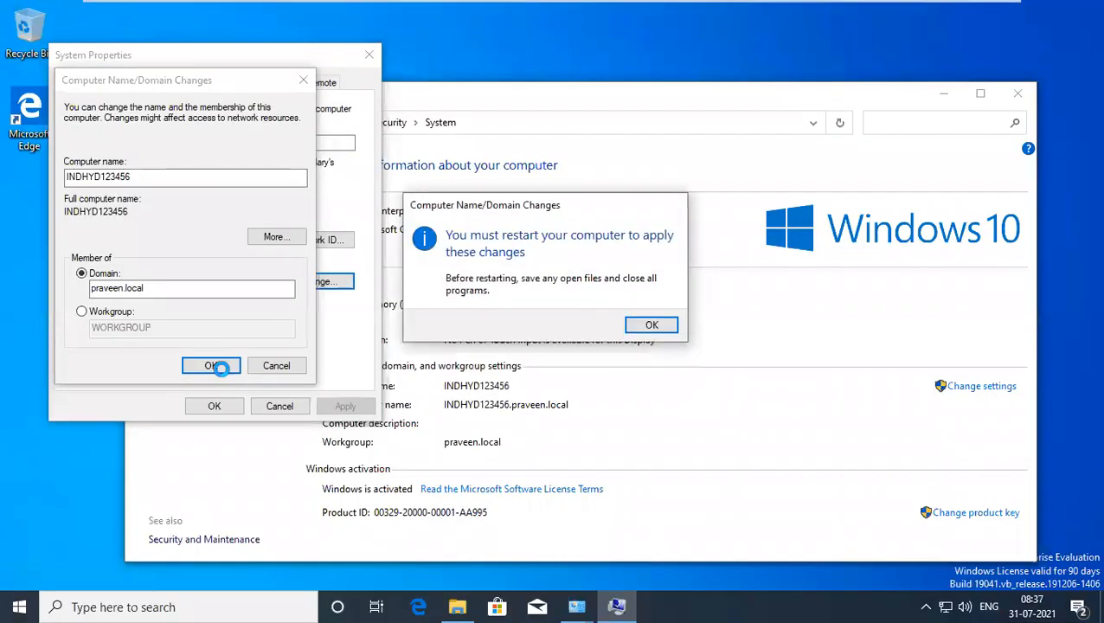
pyautogui.click(653, 326)
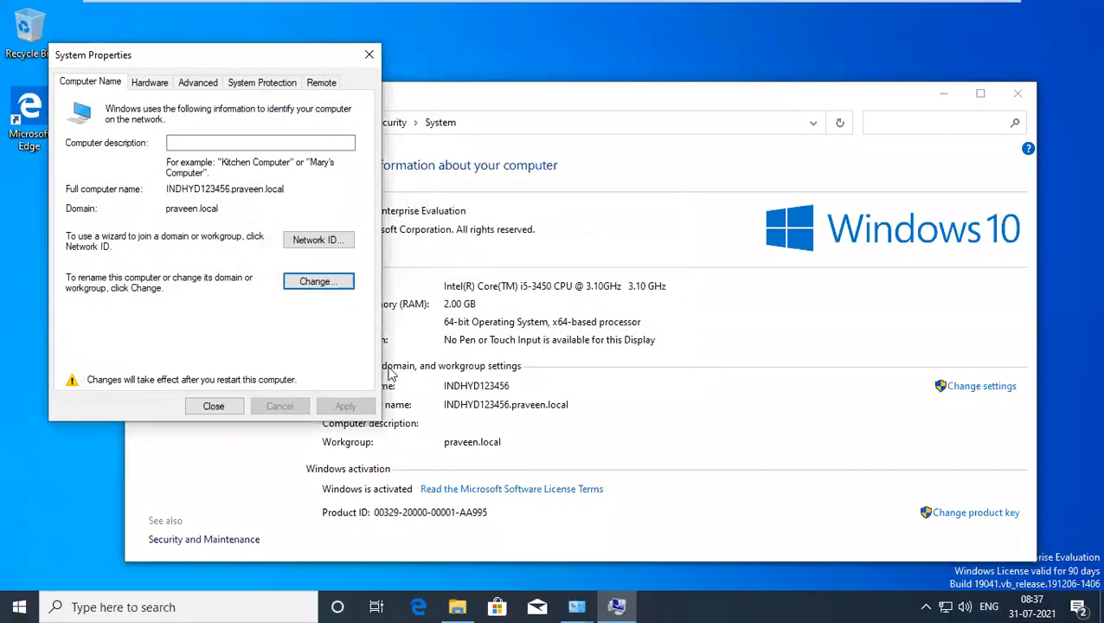
pyautogui.click(221, 409)
pyautogui.click(559, 324)
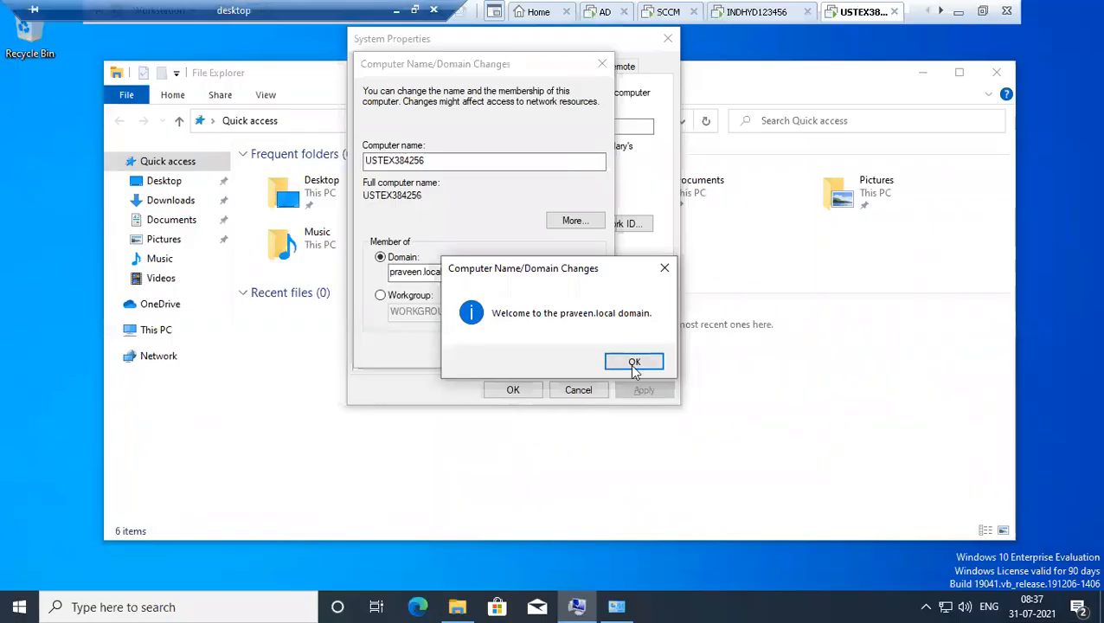
# Acknowledge USTEX384256 joining the domain and restart it, returning to the AD console.
pyautogui.click(633, 362)
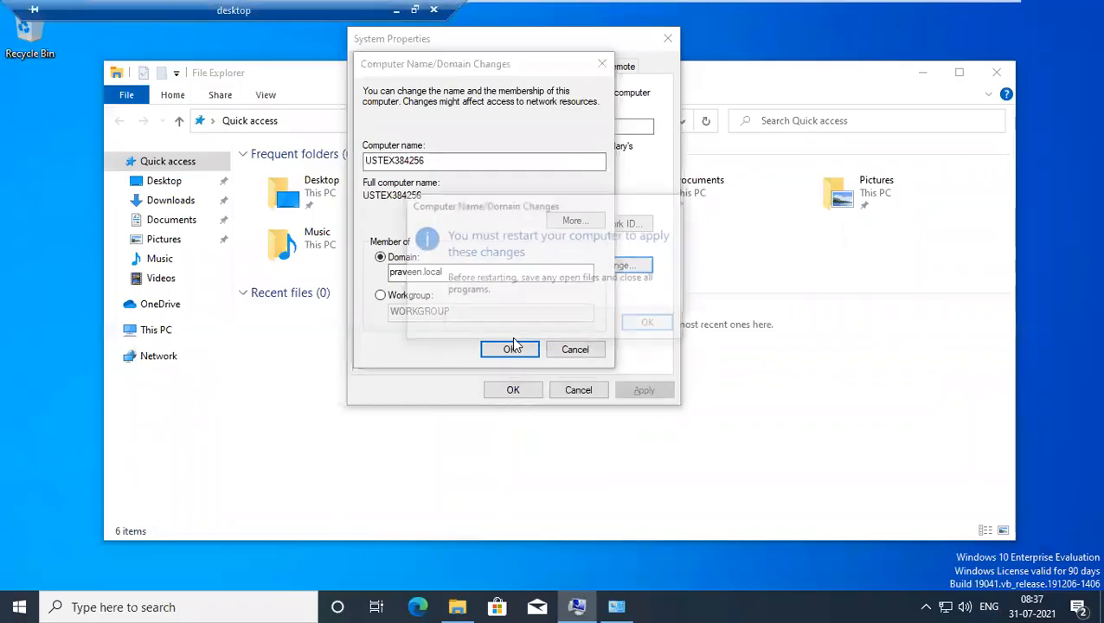
pyautogui.click(640, 324)
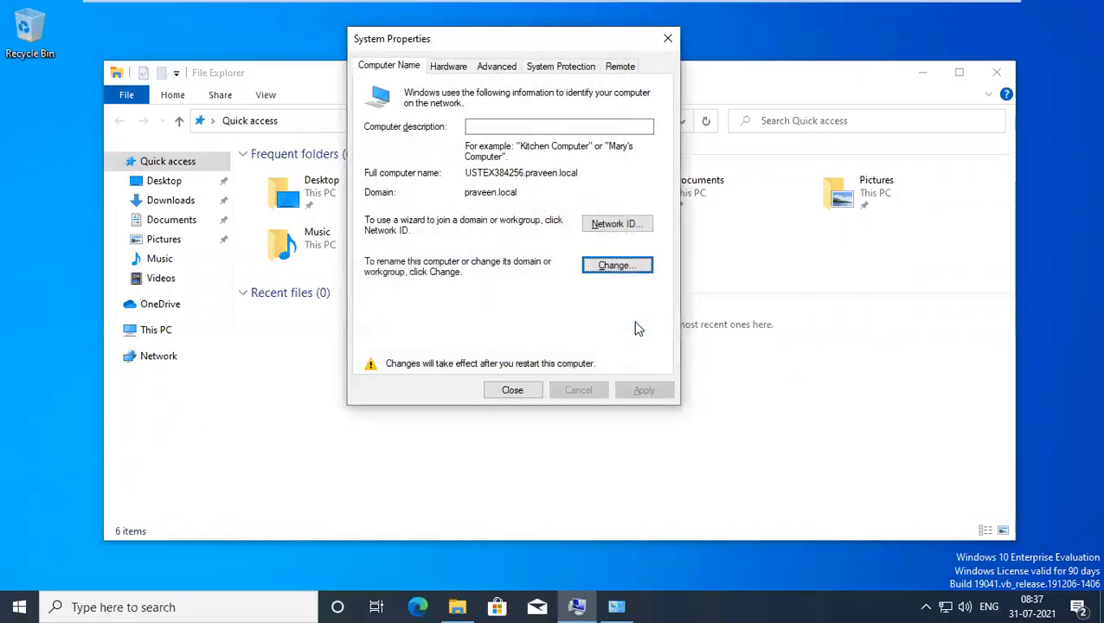
pyautogui.click(512, 389)
pyautogui.click(564, 319)
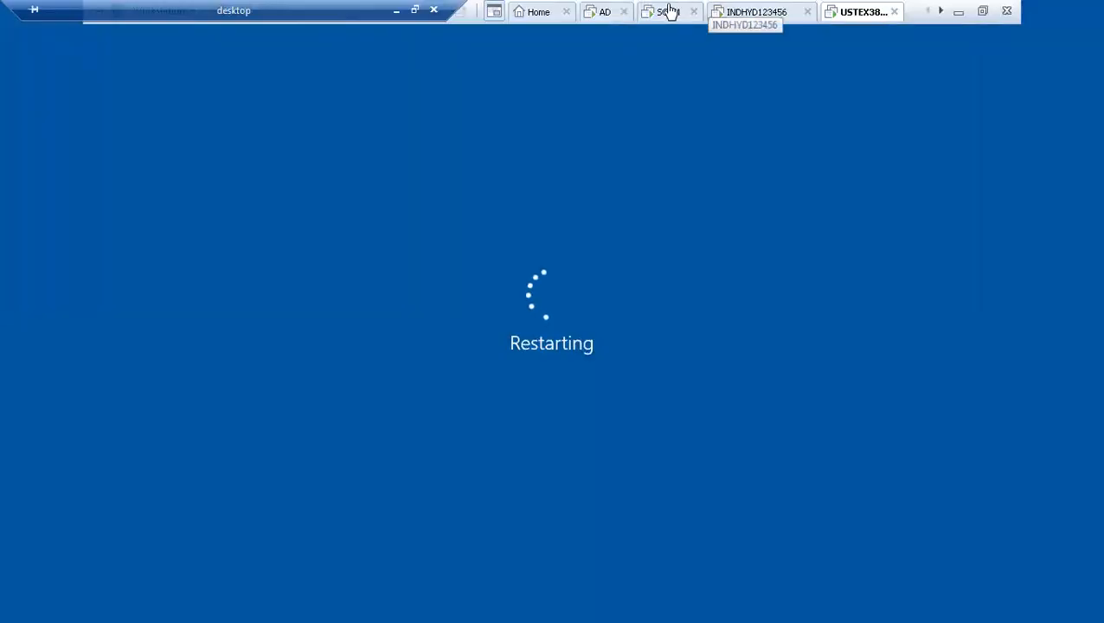
pyautogui.click(605, 15)
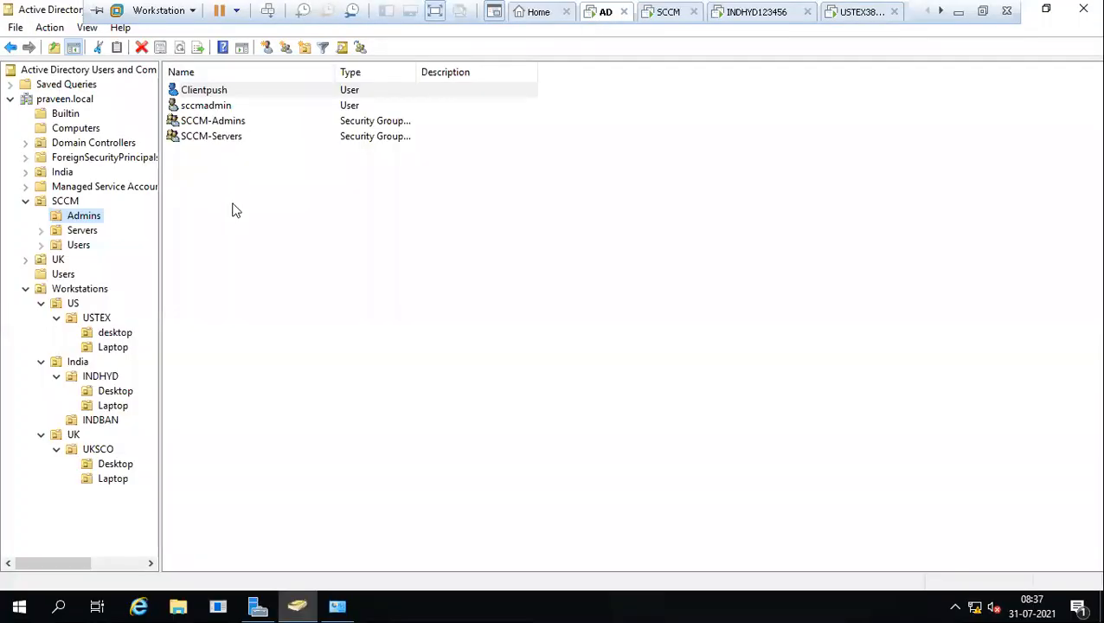
# Start a new user in the SCCM Users folder.
pyautogui.click(219, 94)
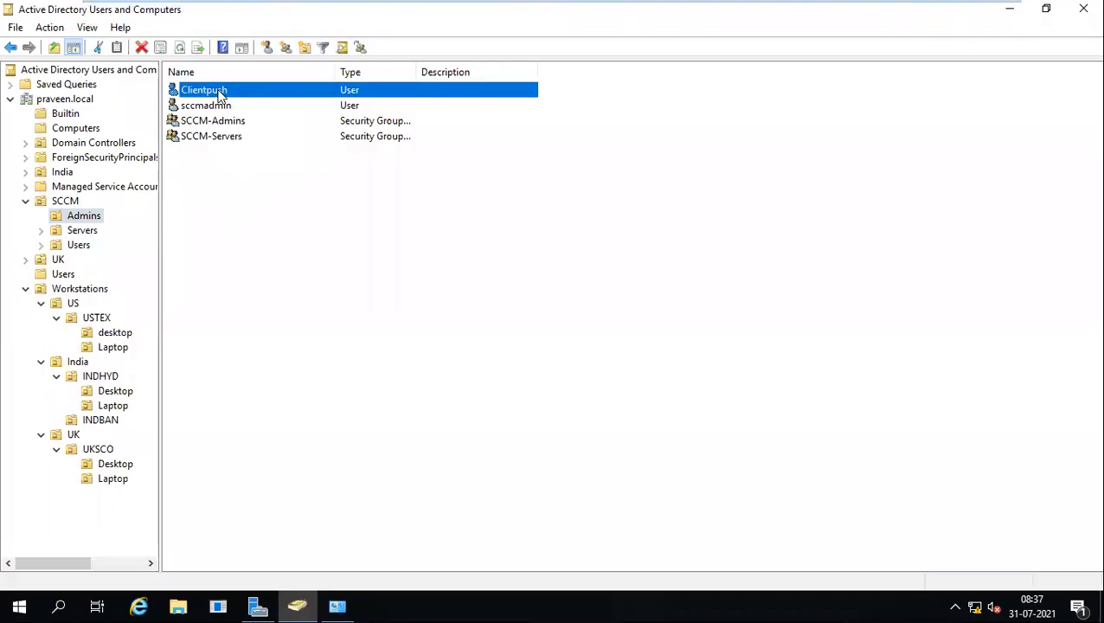
pyautogui.click(204, 217)
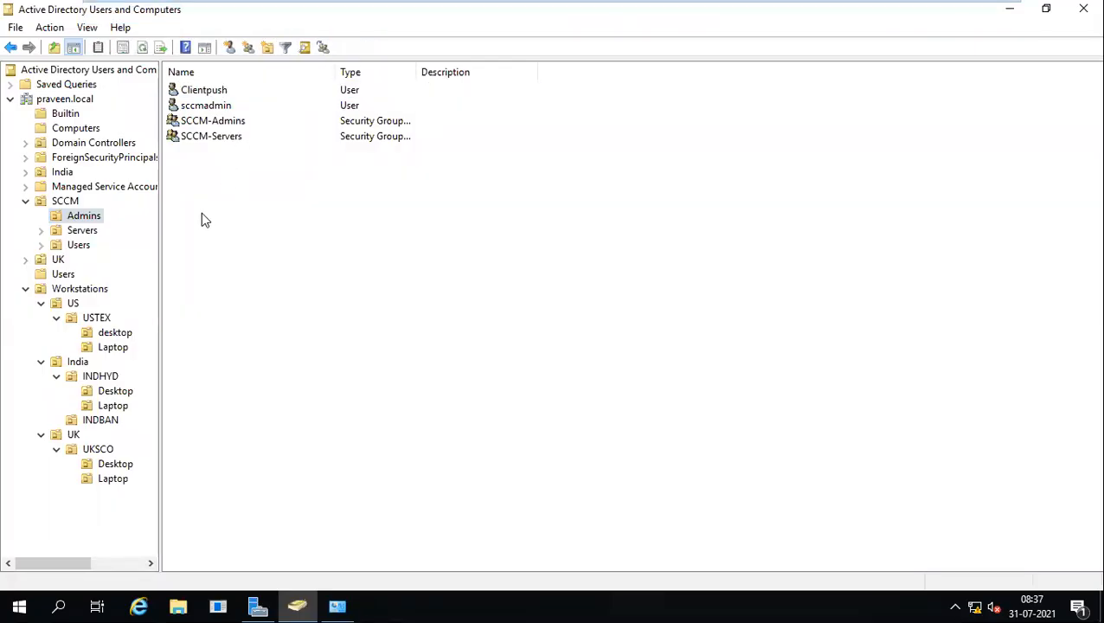
pyautogui.rightClick(90, 225)
pyautogui.click(77, 223)
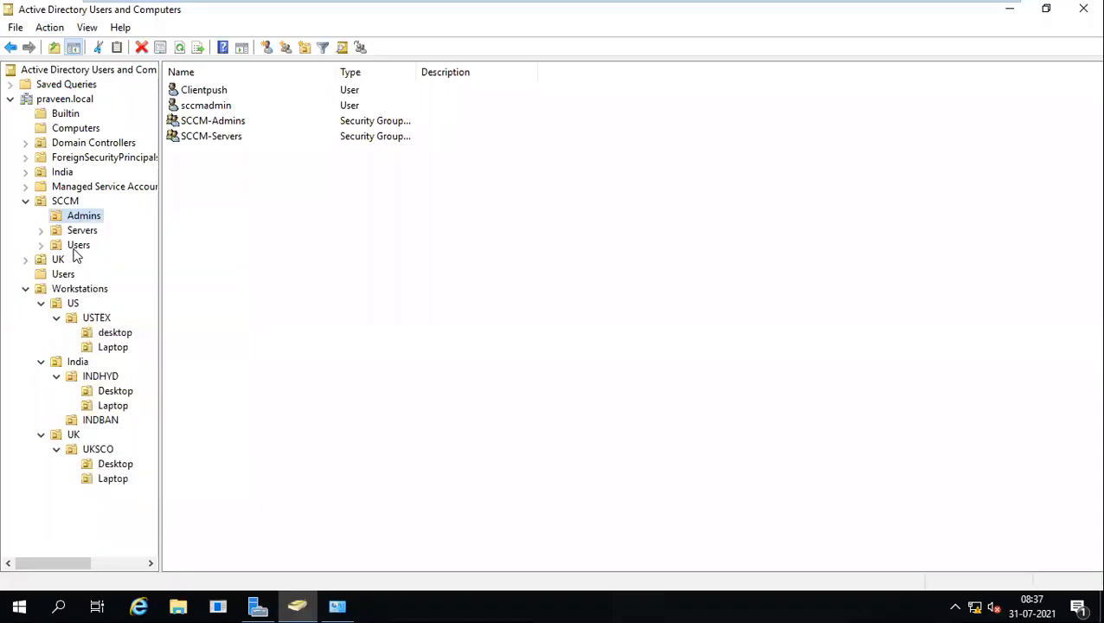
pyautogui.click(76, 247)
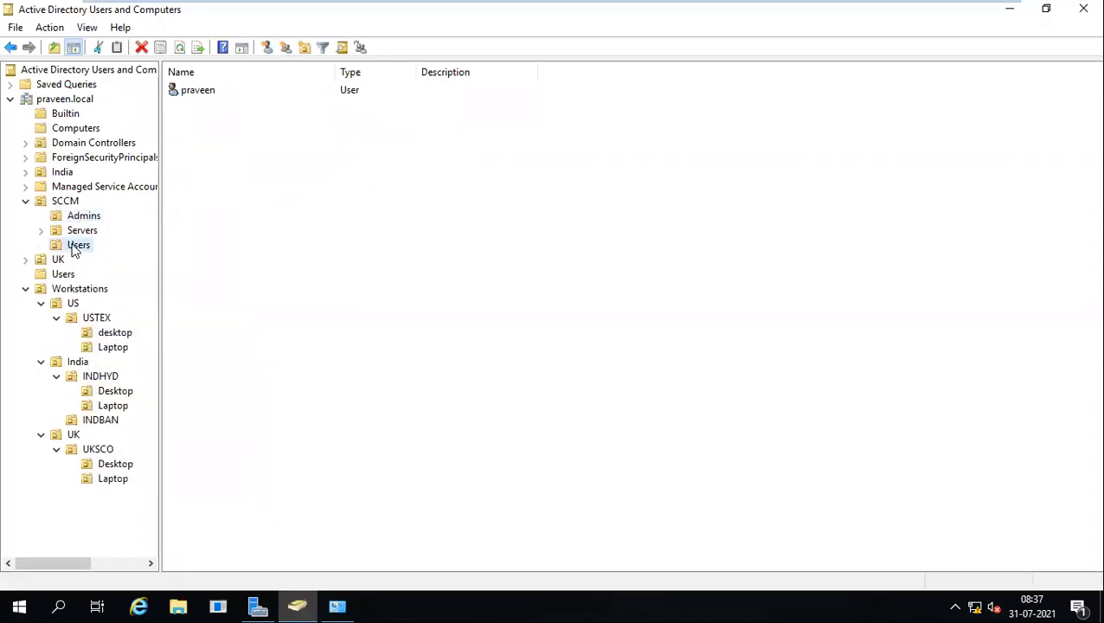
pyautogui.rightClick(74, 247)
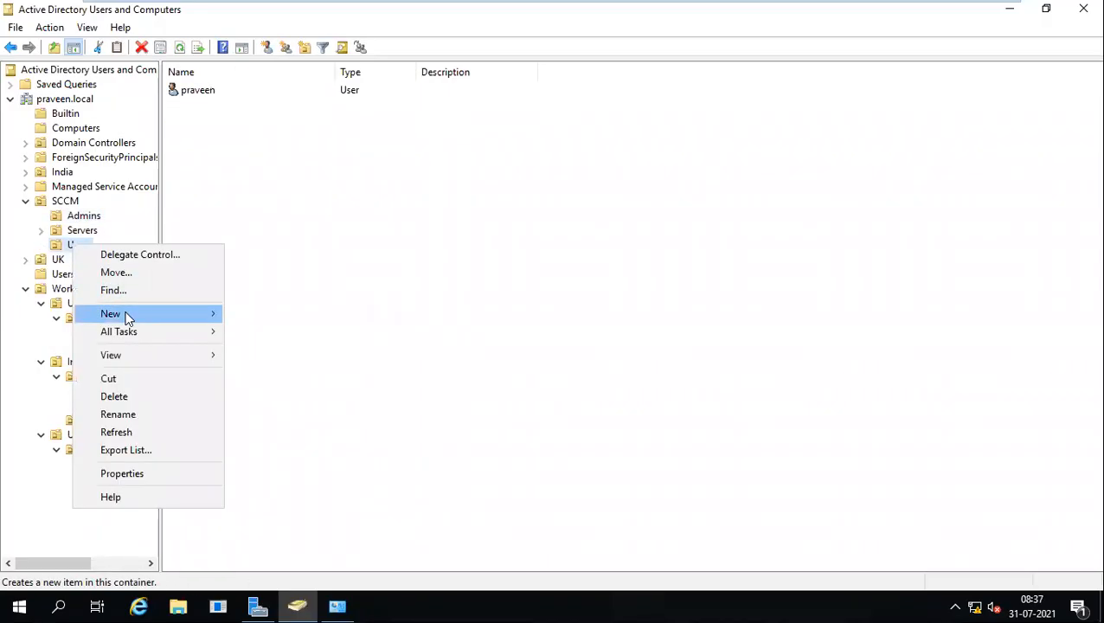
pyautogui.moveTo(128, 317)
pyautogui.click(269, 473)
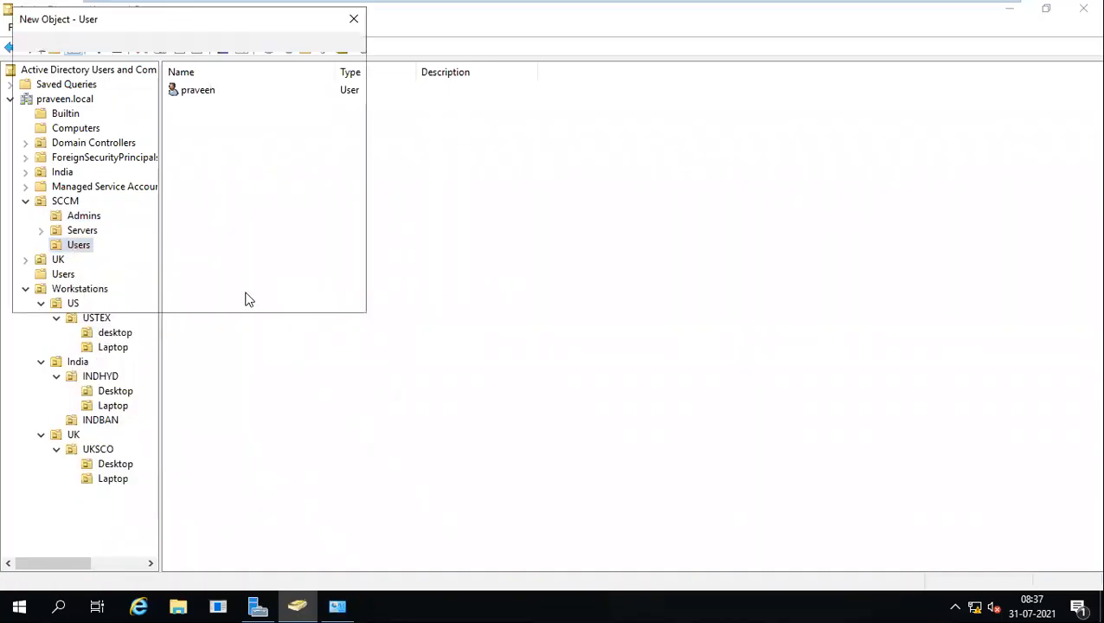
# Enter the user's name, logon name and password without forced change at next logon, then finish.
pyautogui.write('ravi')
pyautogui.press('Tab')
pyautogui.press('Tab')
pyautogui.press('Tab')
pyautogui.write('ravi')
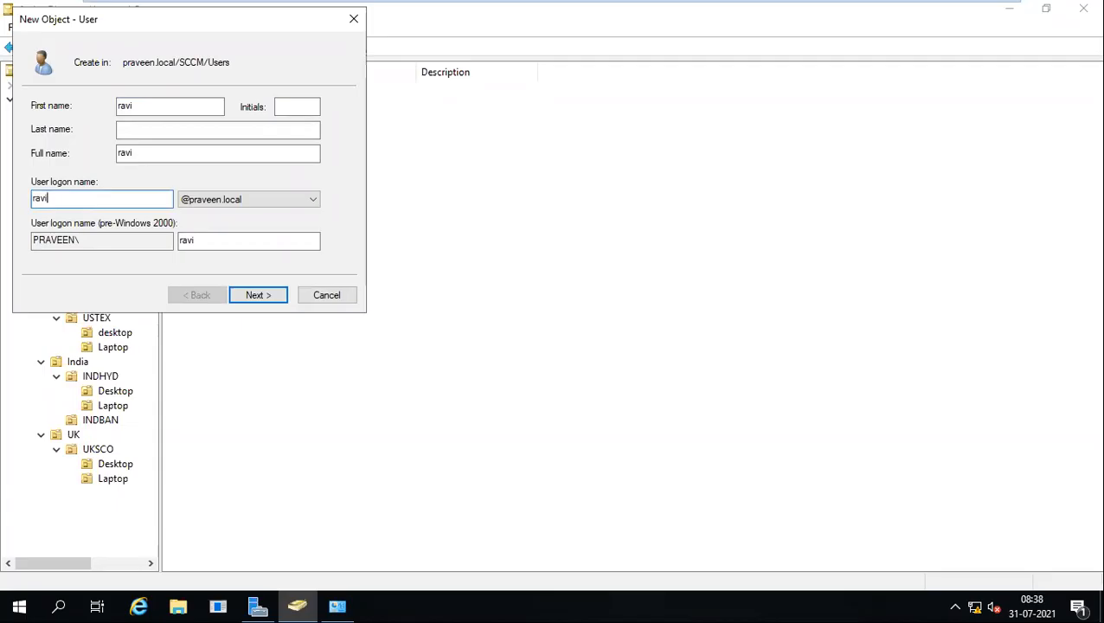
pyautogui.press('Return')
pyautogui.write('Pa')
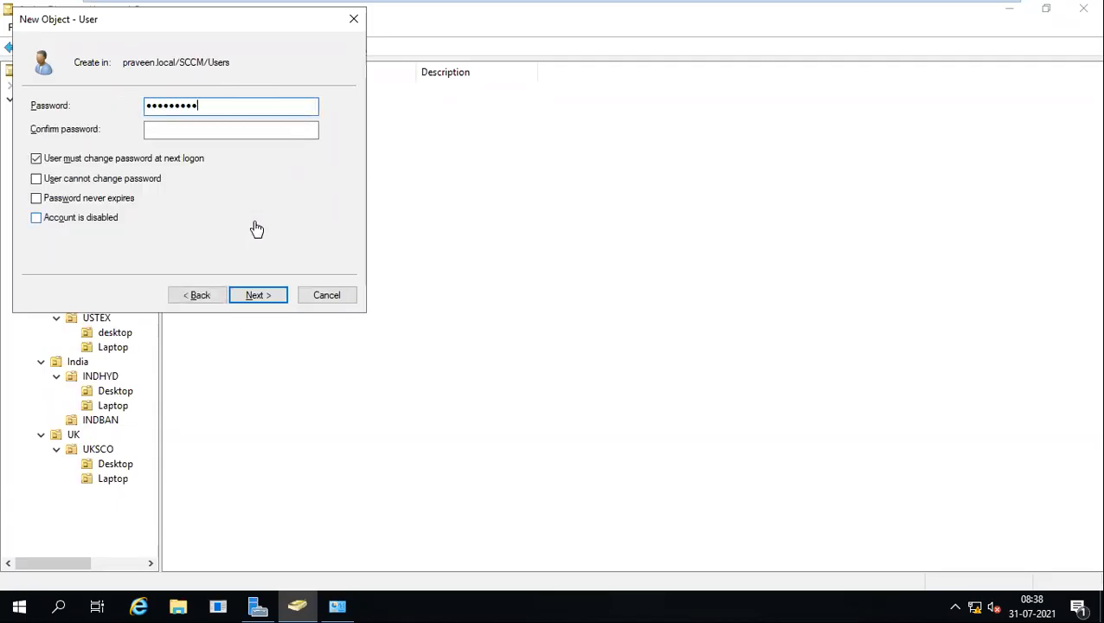
pyautogui.press('Tab')
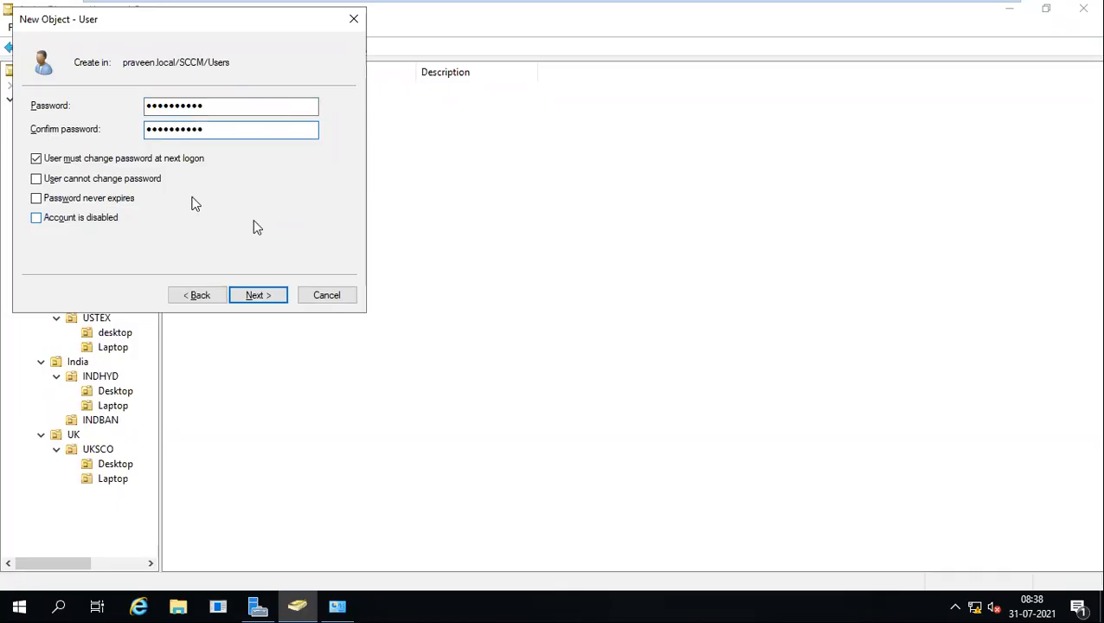
pyautogui.click(104, 164)
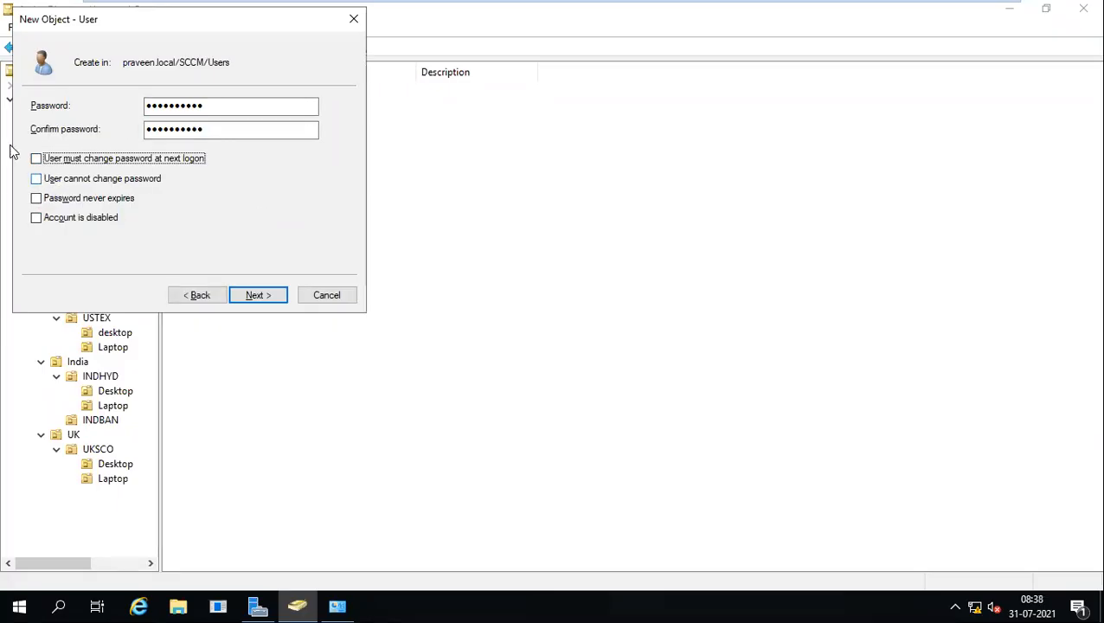
pyautogui.click(261, 296)
pyautogui.click(260, 295)
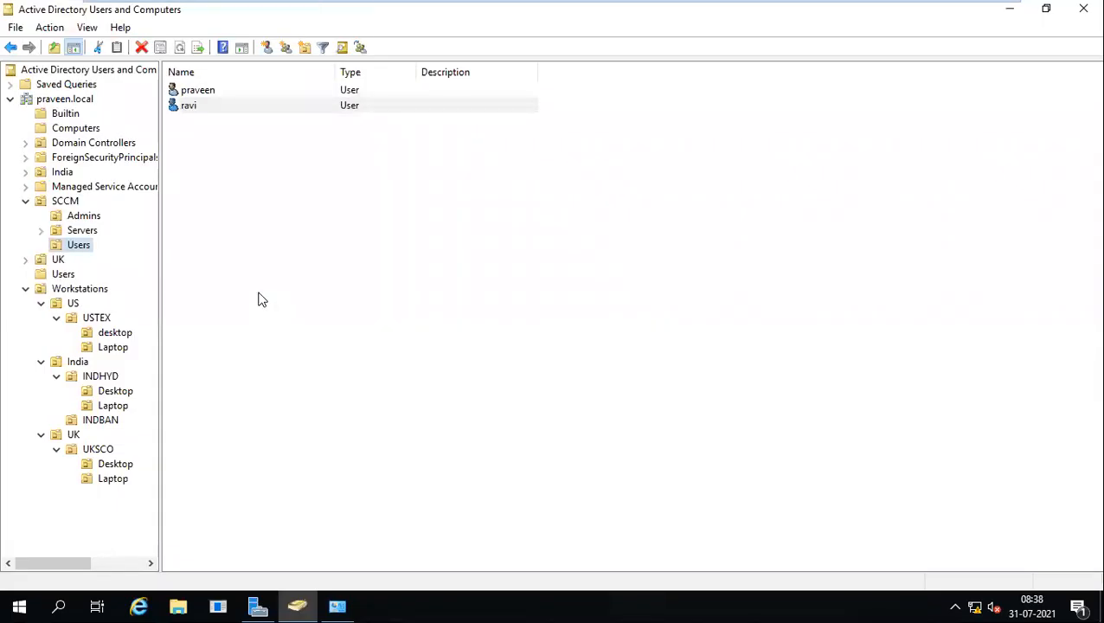
# Check the Member Of groups of both SCCM users, closing without changes.
pyautogui.doubleClick(201, 92)
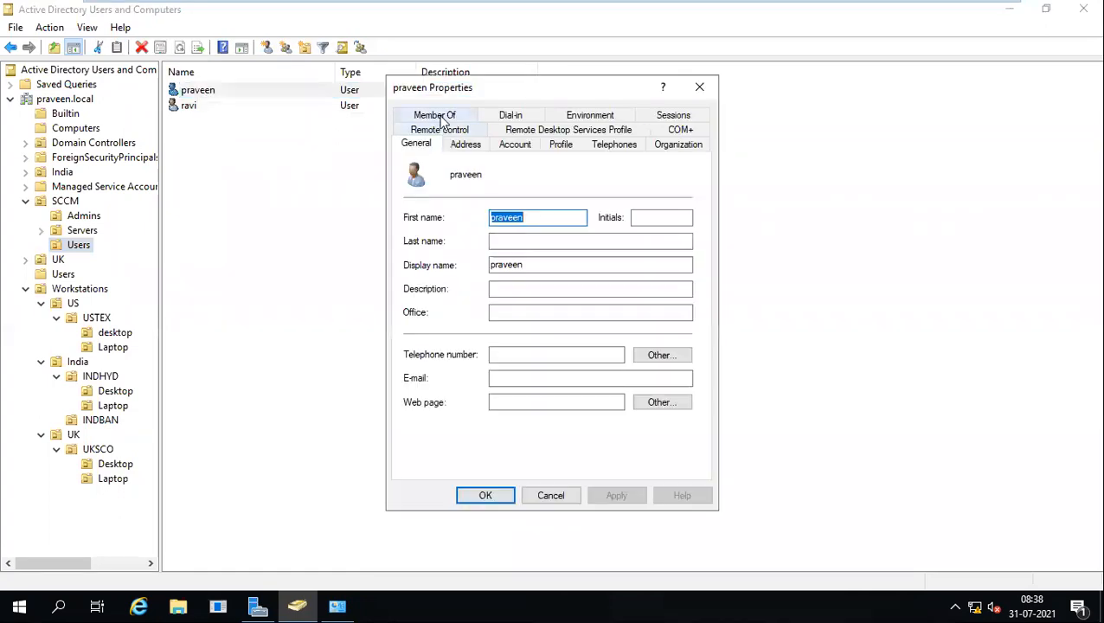
pyautogui.click(435, 116)
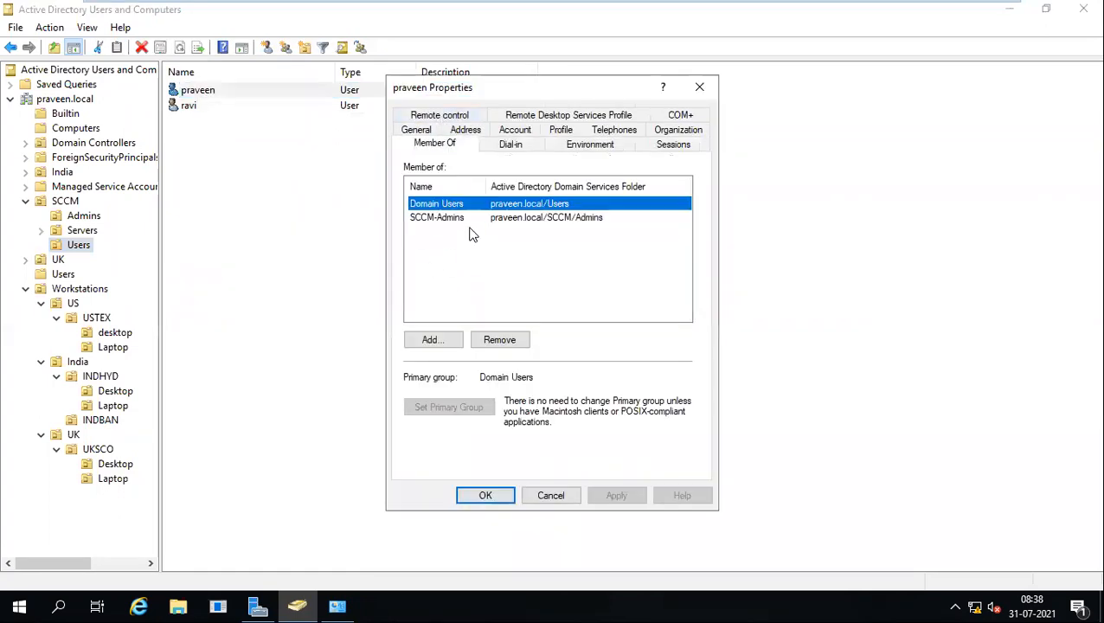
pyautogui.click(554, 495)
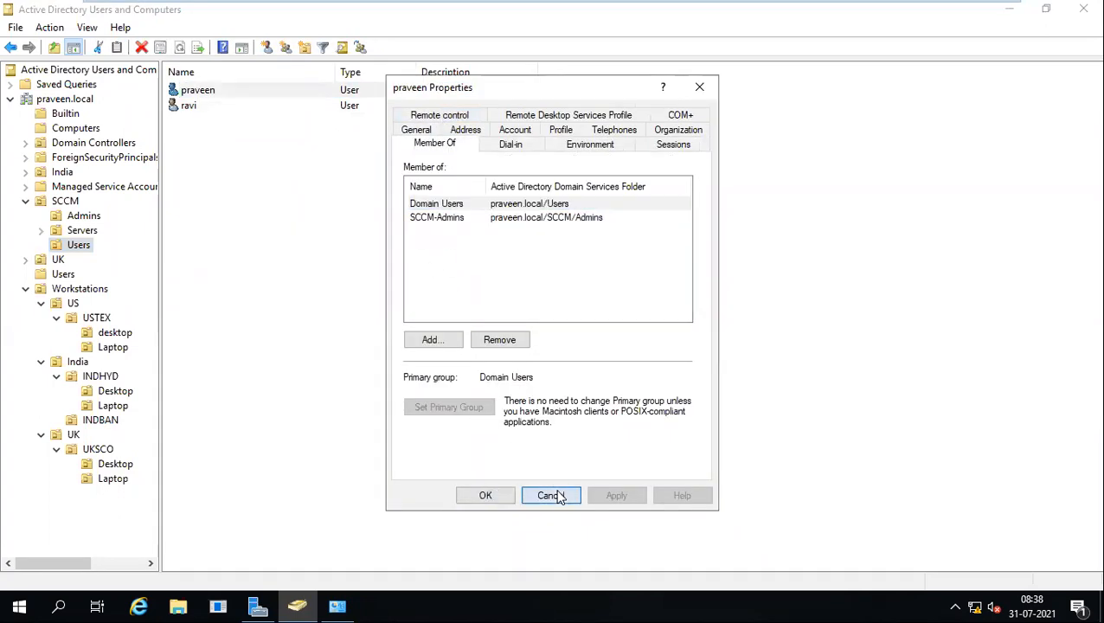
pyautogui.doubleClick(188, 106)
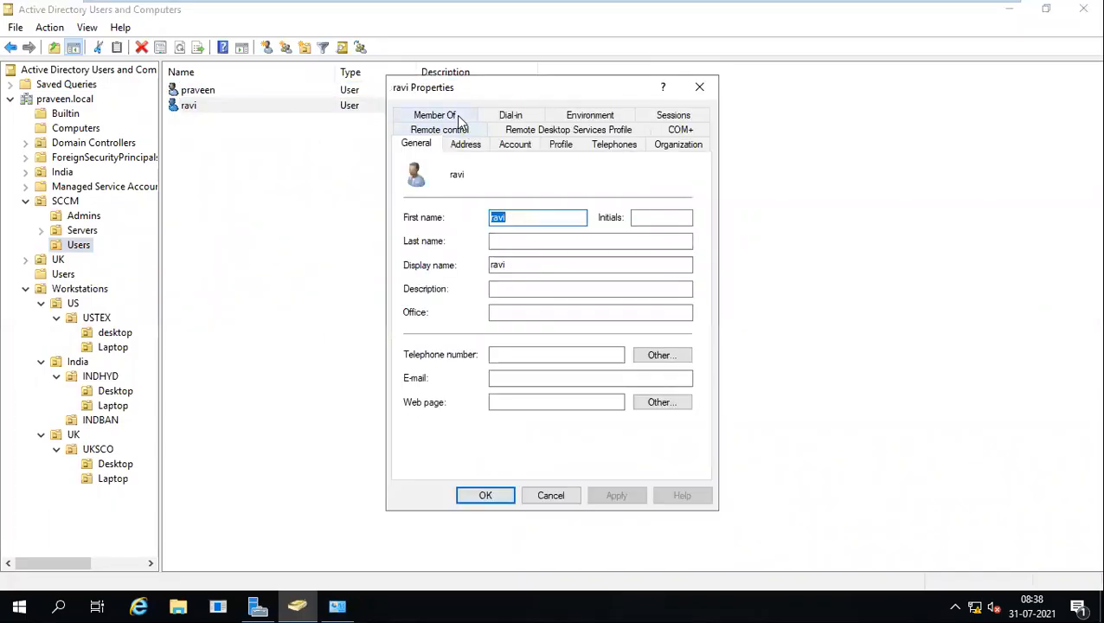
pyautogui.click(699, 88)
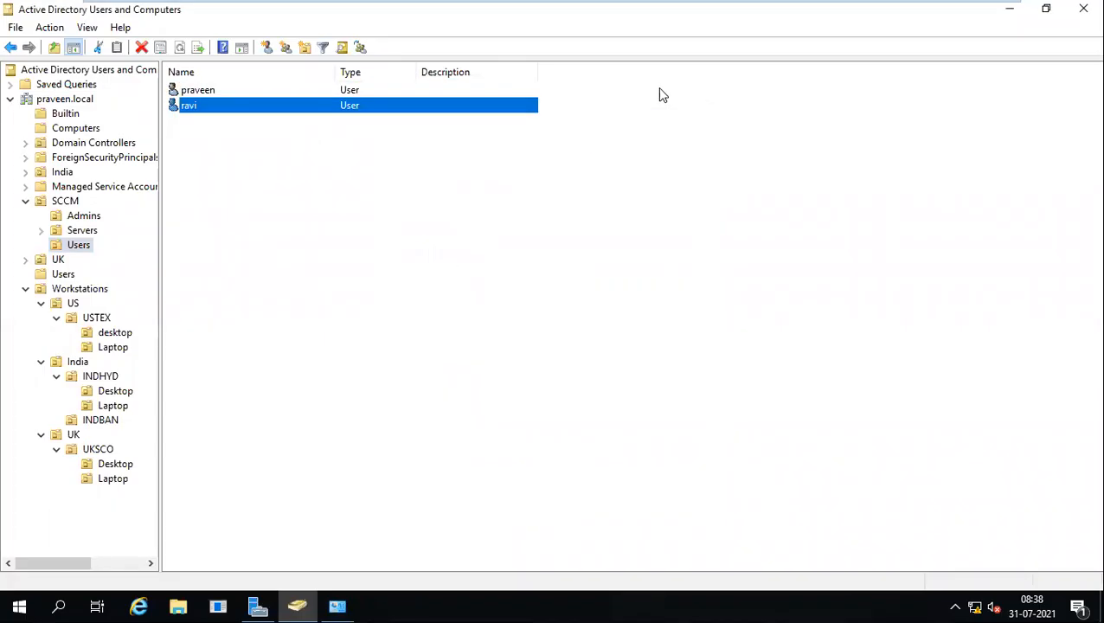
# Review the members of the SCCM-Admins group in SCCM > Admins.
pyautogui.click(85, 229)
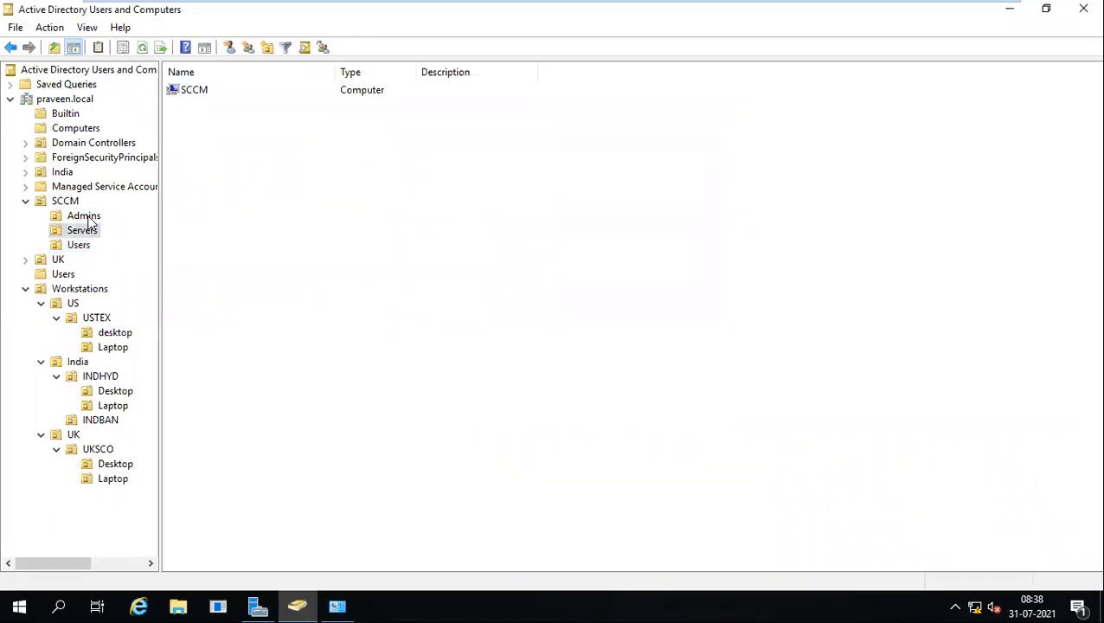
pyautogui.click(84, 215)
pyautogui.doubleClick(221, 93)
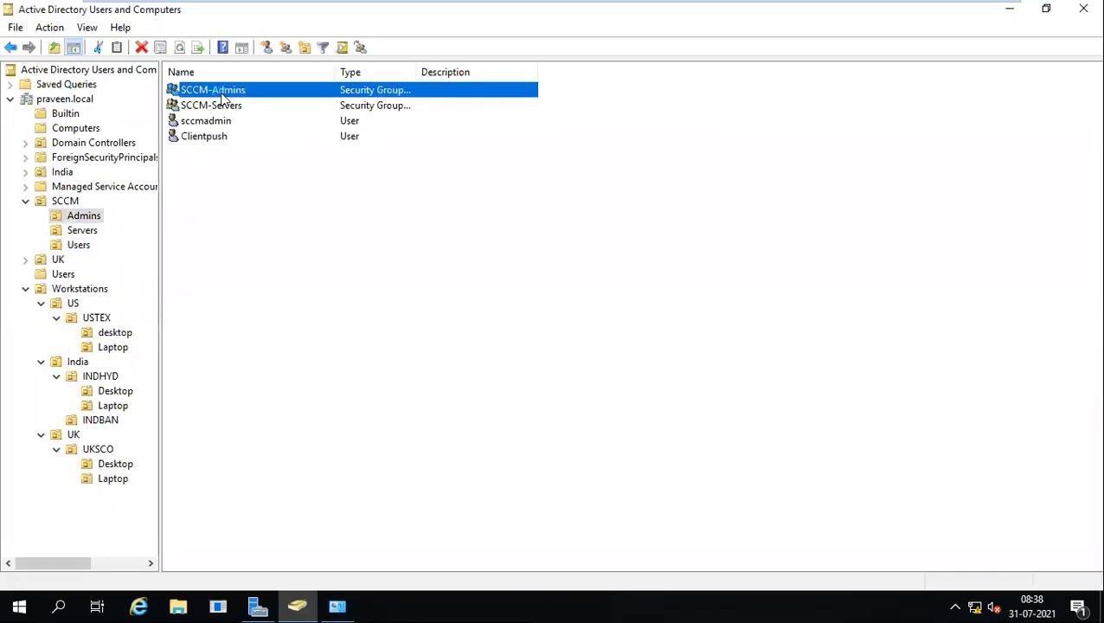
pyautogui.click(466, 120)
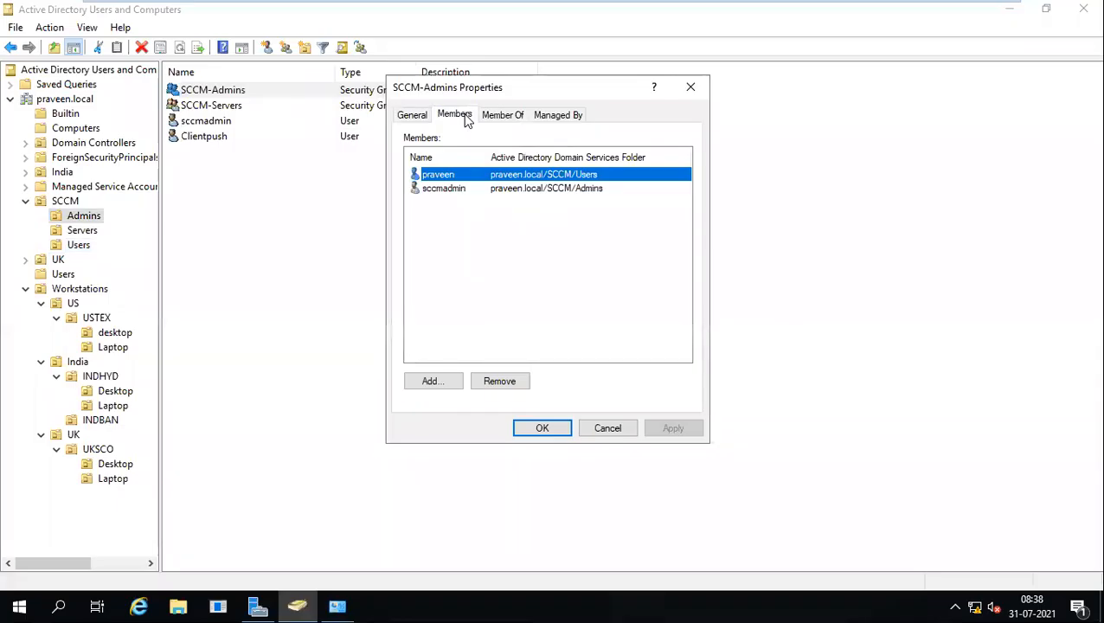
pyautogui.click(605, 432)
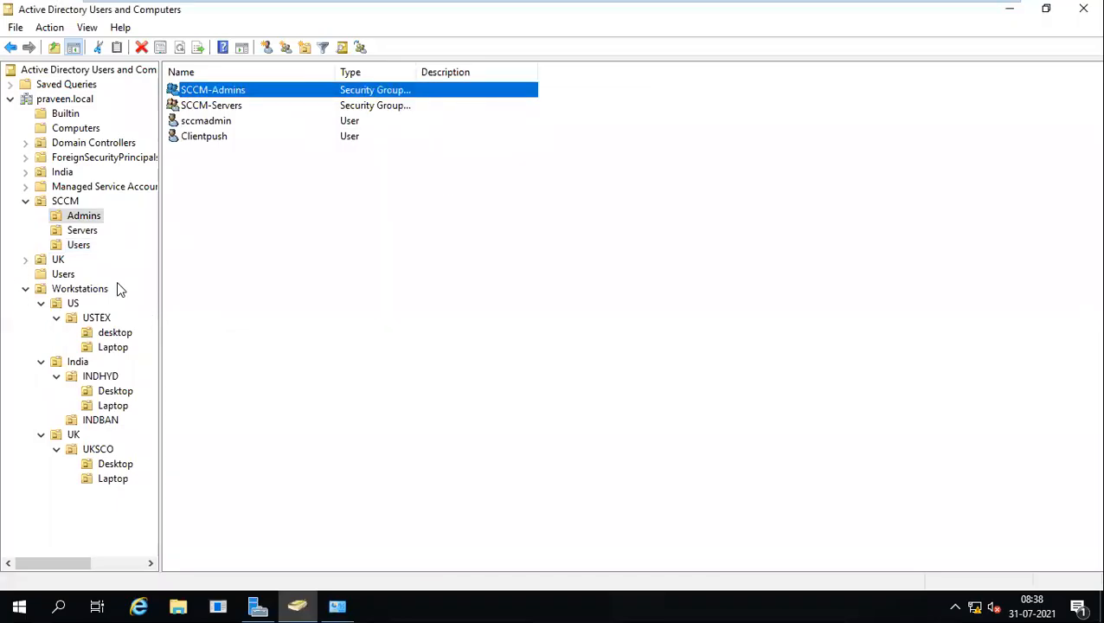
# Confirm INDHYD123456 reached its sign-in screen, then return to the AD machine.
pyautogui.moveTo(566, 6)
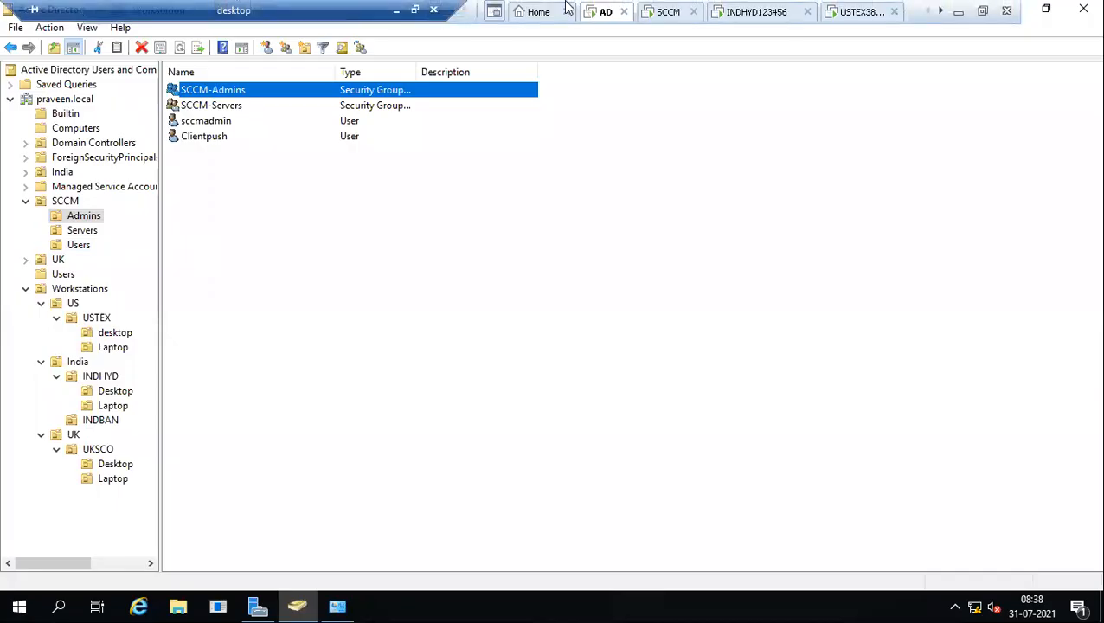
pyautogui.click(750, 12)
pyautogui.click(674, 190)
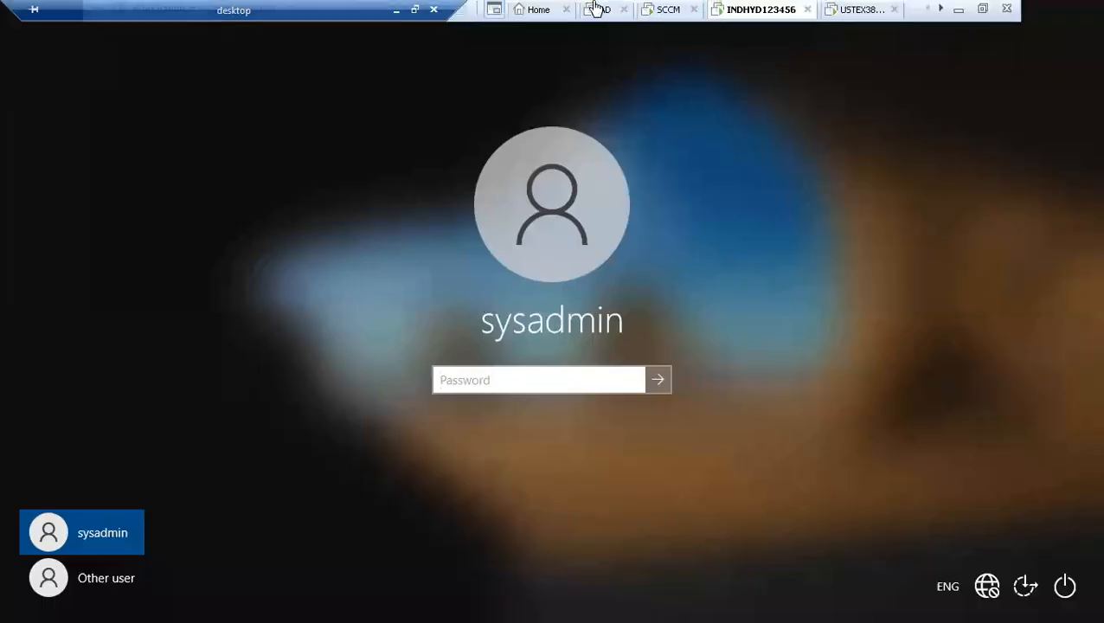
pyautogui.click(599, 12)
# Highlight the Service account, Ports and Enable SCCM Client push account precheck items.
pyautogui.click(396, 10)
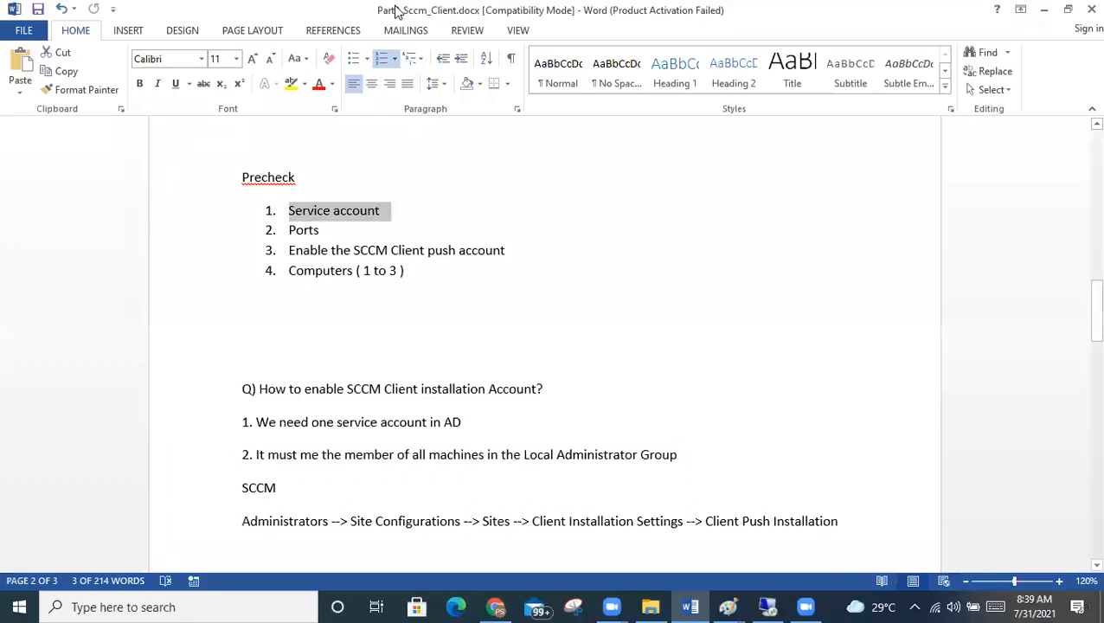
pyautogui.moveTo(409, 229); pyautogui.dragTo(289, 208)
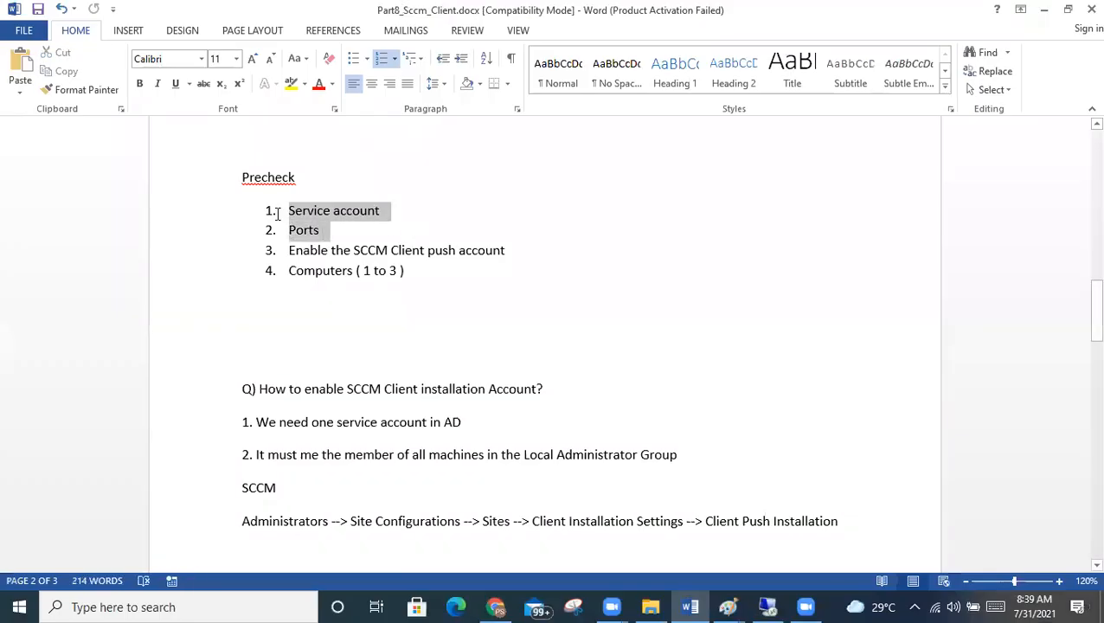
pyautogui.click(372, 296)
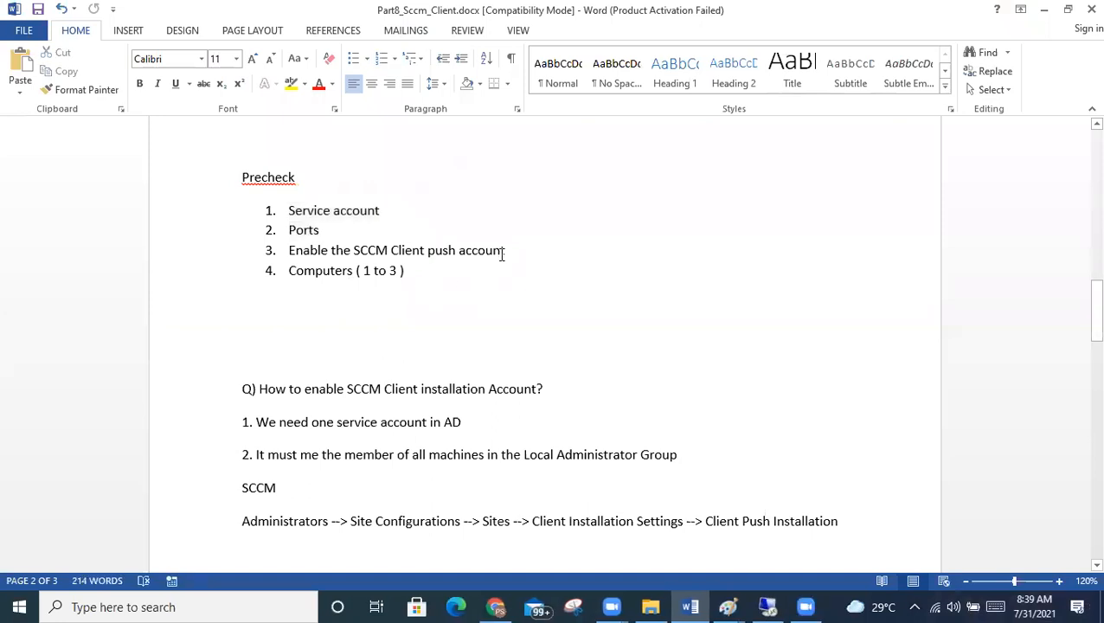
pyautogui.moveTo(509, 250); pyautogui.dragTo(316, 255)
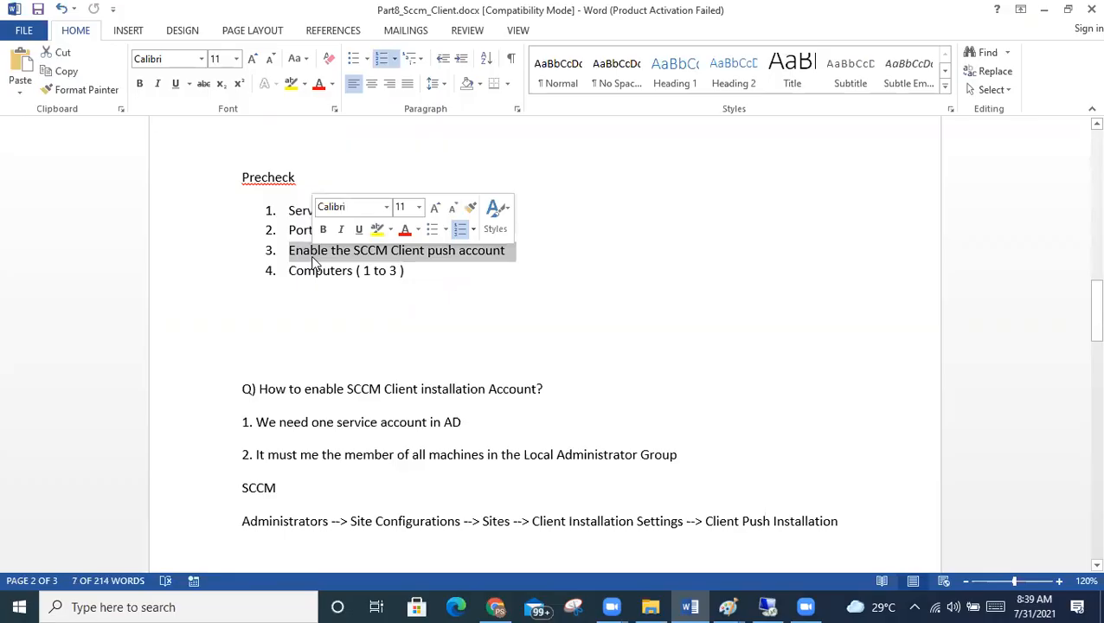
# Highlight the Client Push Installation navigation path line, then restore the remote session.
pyautogui.scroll(-4, 335, 353)
pyautogui.click(308, 382)
pyautogui.moveTo(243, 384); pyautogui.dragTo(834, 391)
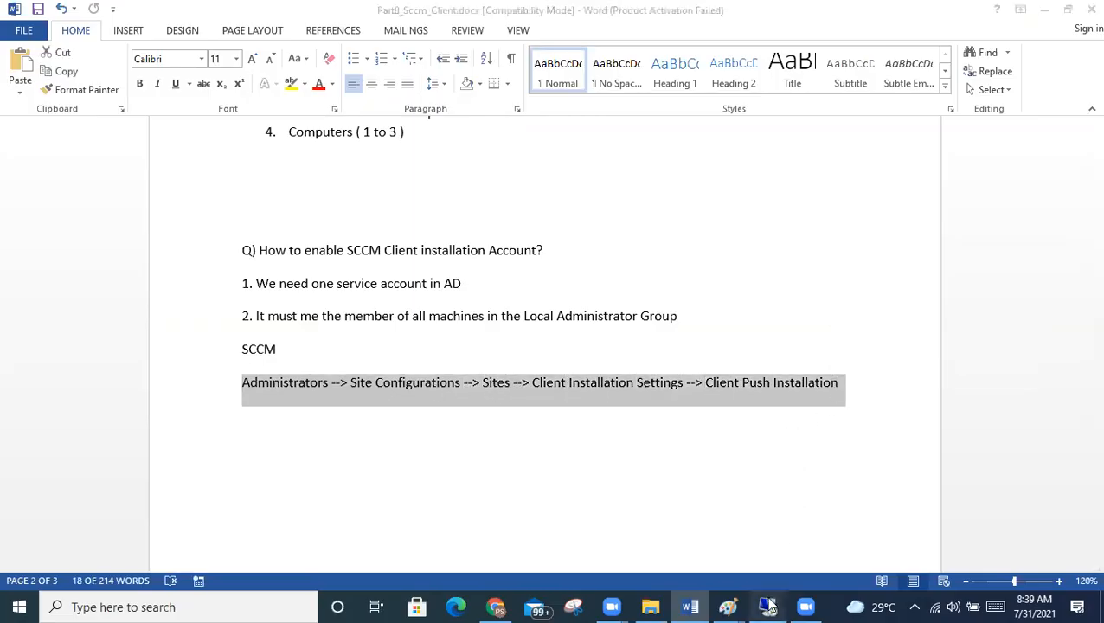
pyautogui.click(767, 606)
# On the SCCM server, go to Administration > Site Configuration > Sites.
pyautogui.moveTo(536, 7)
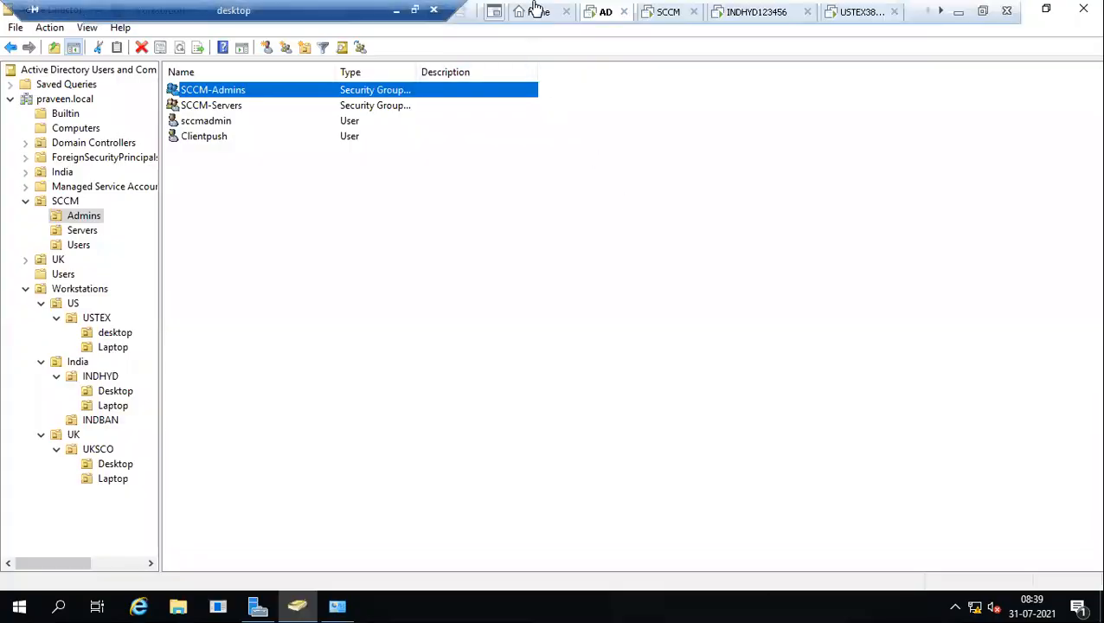
pyautogui.click(662, 12)
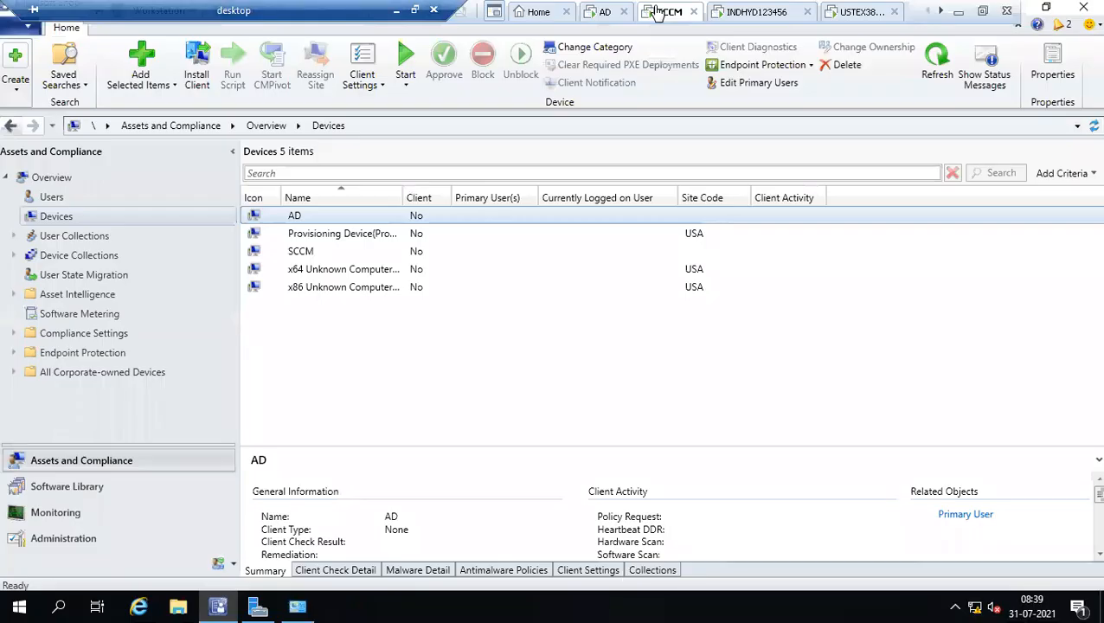
pyautogui.click(62, 538)
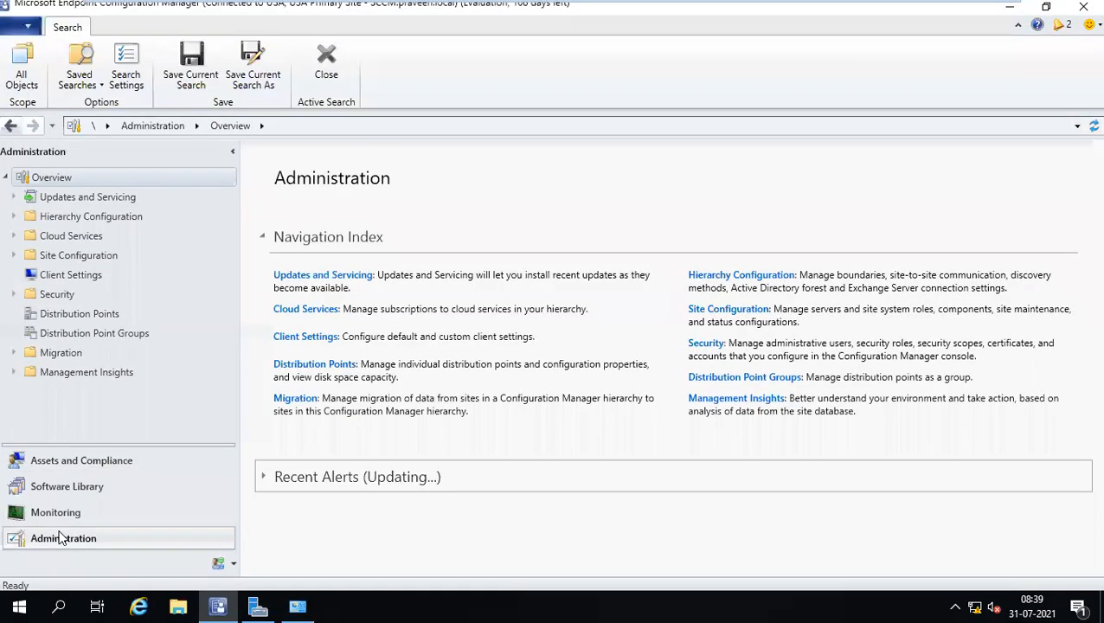
pyautogui.click(16, 256)
pyautogui.click(62, 274)
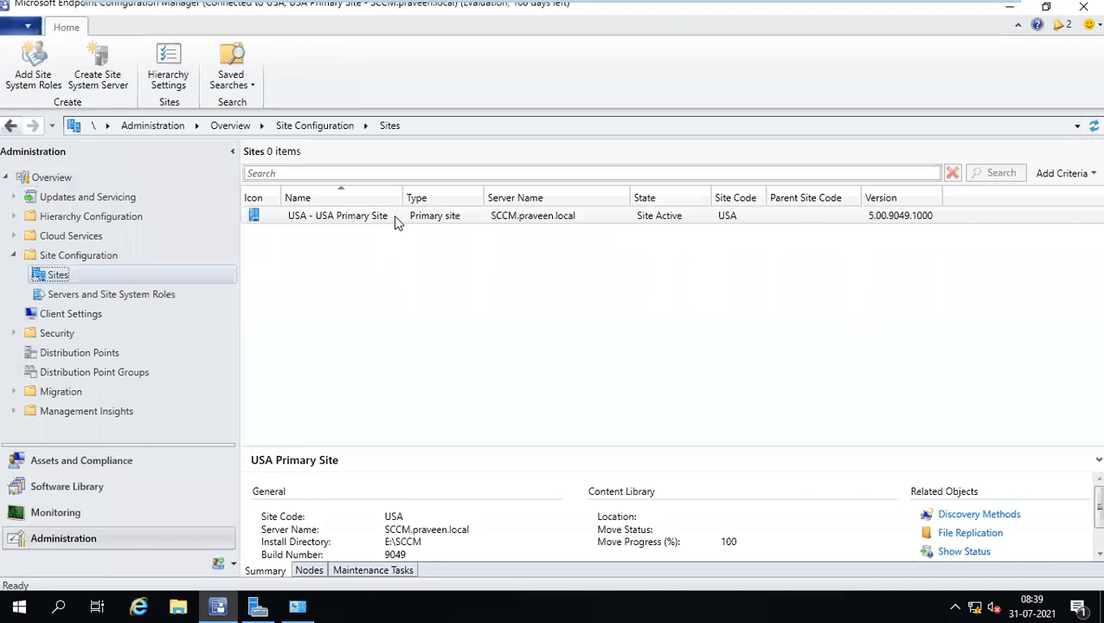
# Open Client Push Installation properties for USA Primary Site, briefly rechecking the notes.
pyautogui.click(640, 217)
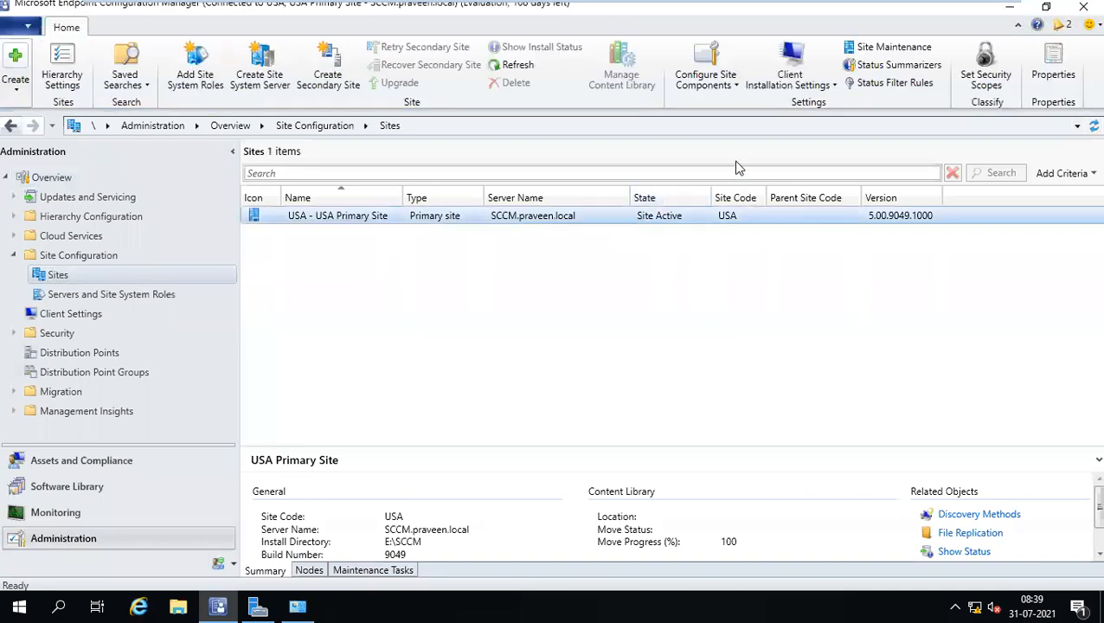
pyautogui.click(801, 86)
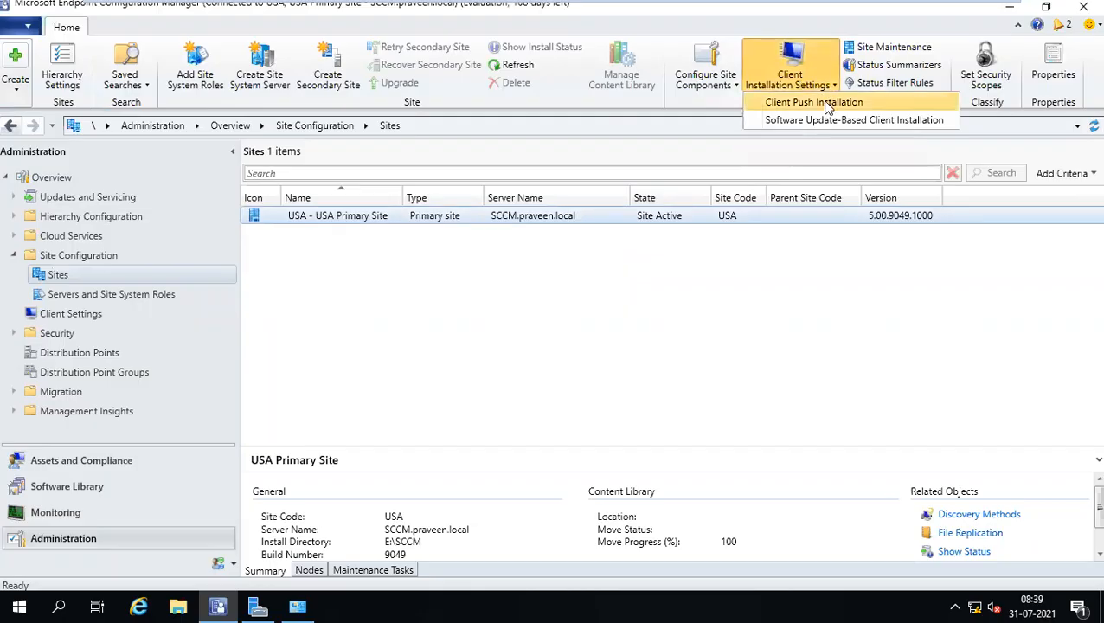
pyautogui.click(827, 107)
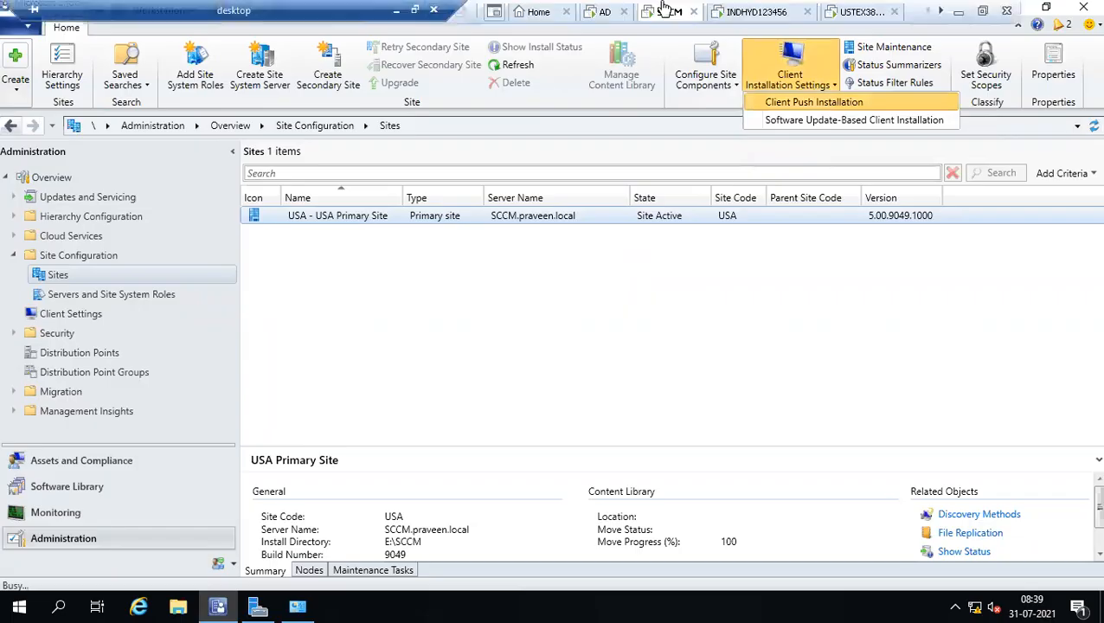
pyautogui.click(397, 7)
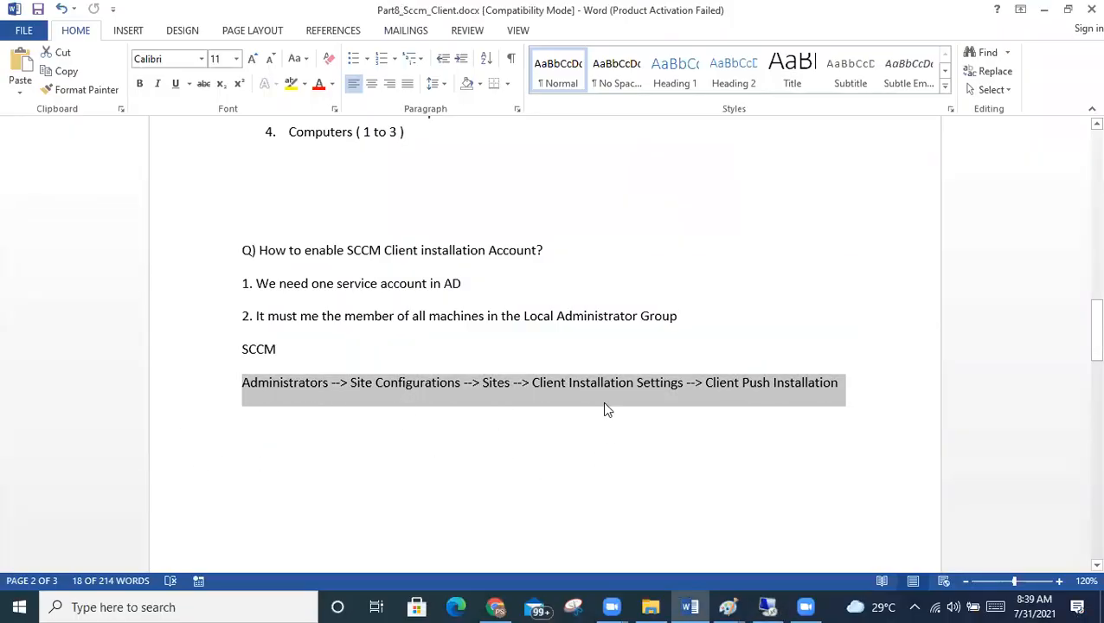
pyautogui.click(766, 606)
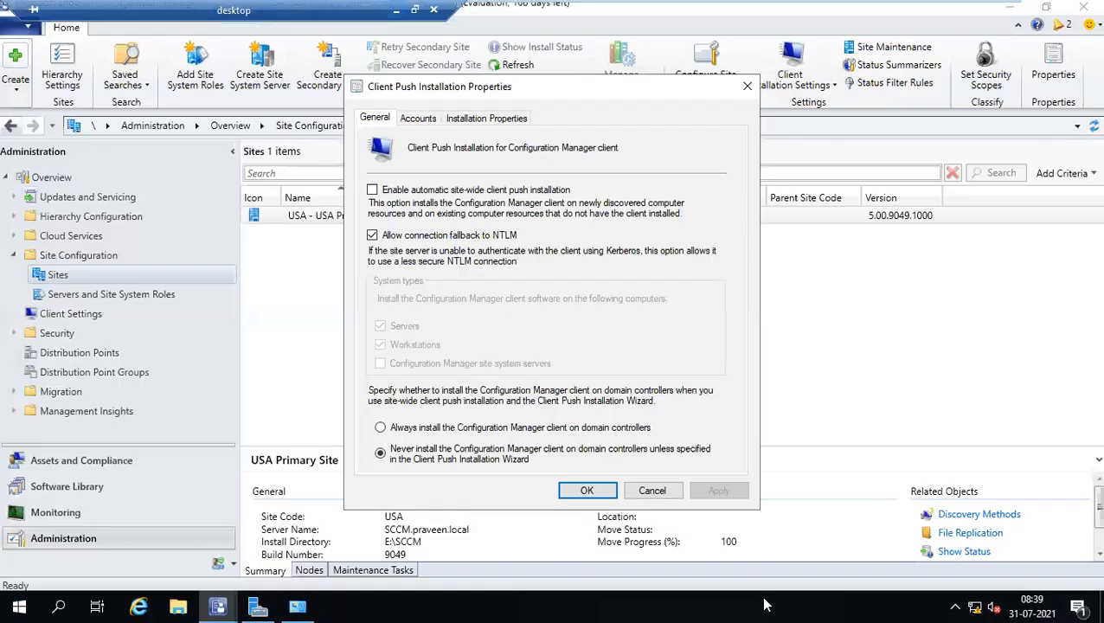
# On the Accounts tab, add a new push account resolving 'cli' to the Clientpush user.
pyautogui.click(419, 119)
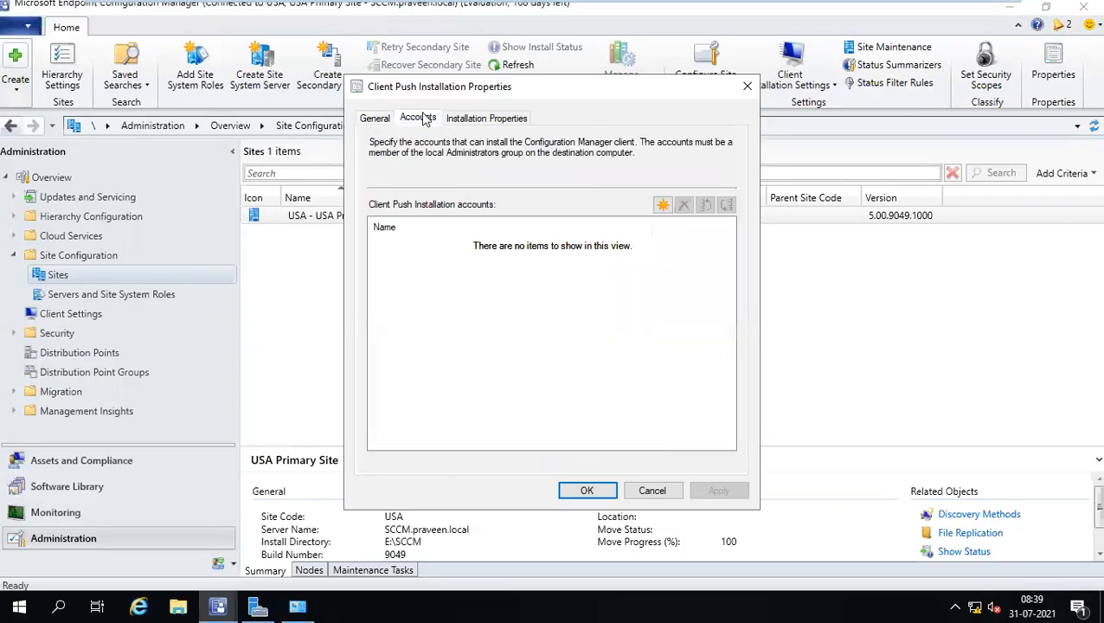
pyautogui.click(661, 206)
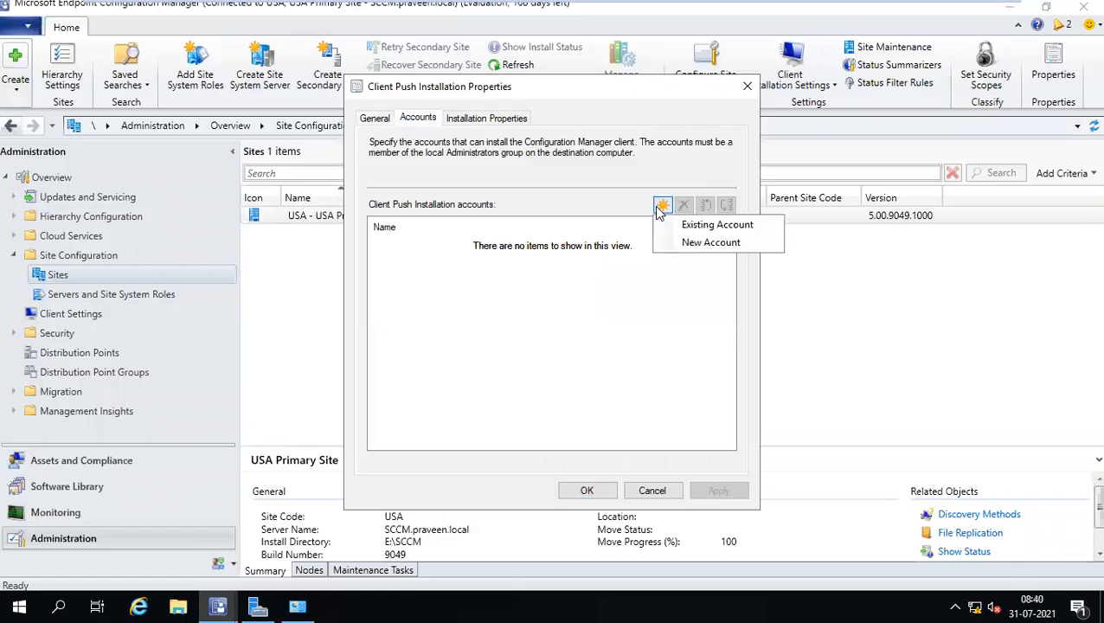
pyautogui.click(689, 245)
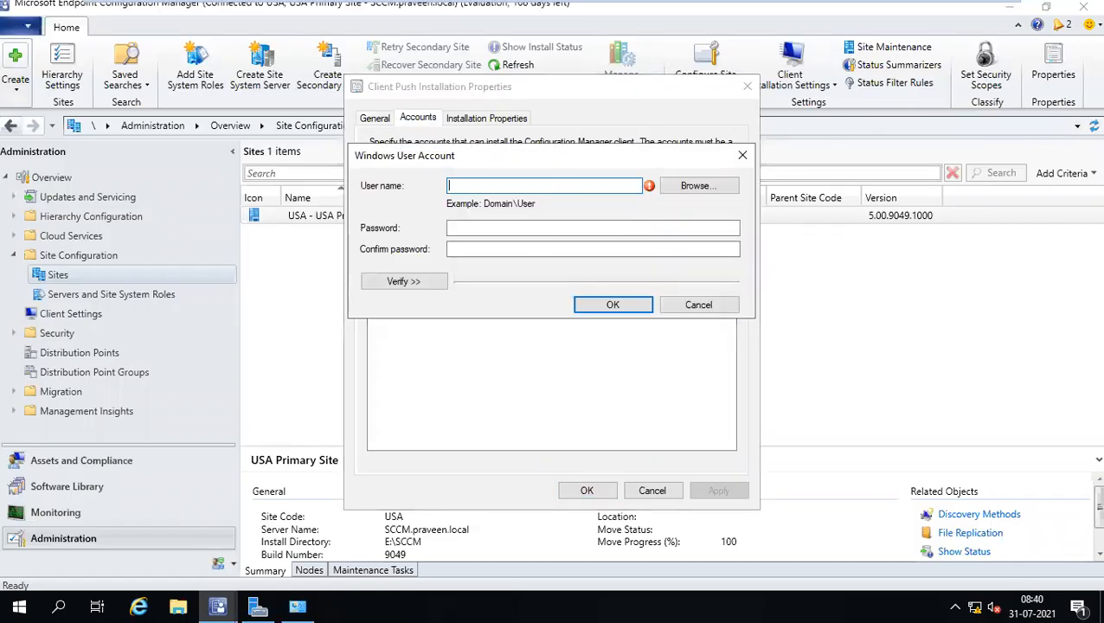
pyautogui.click(687, 187)
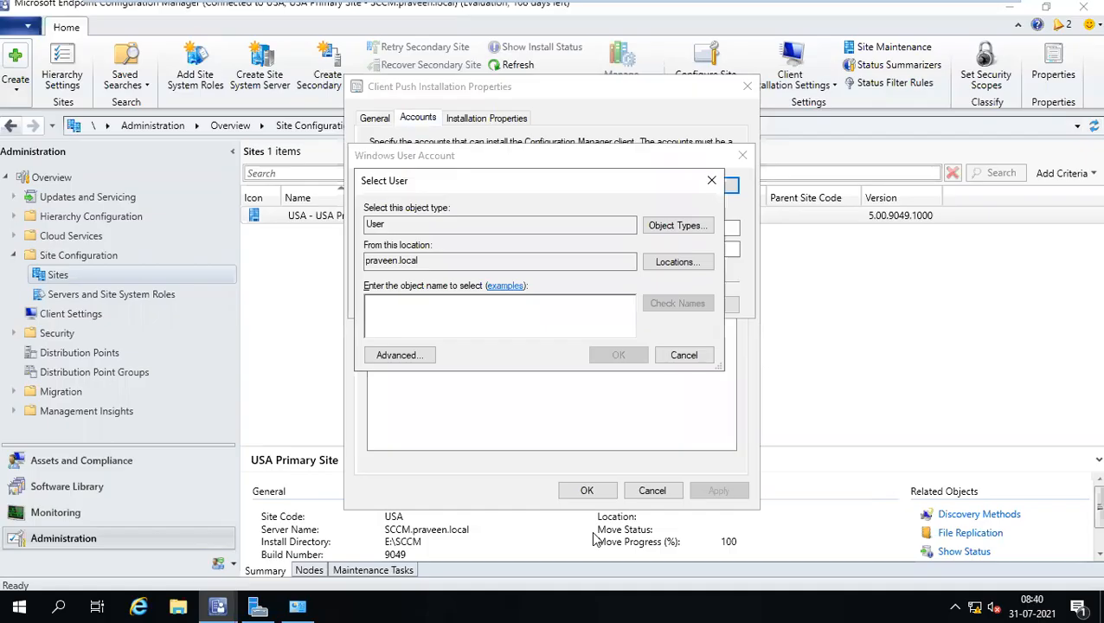
pyautogui.write('c')
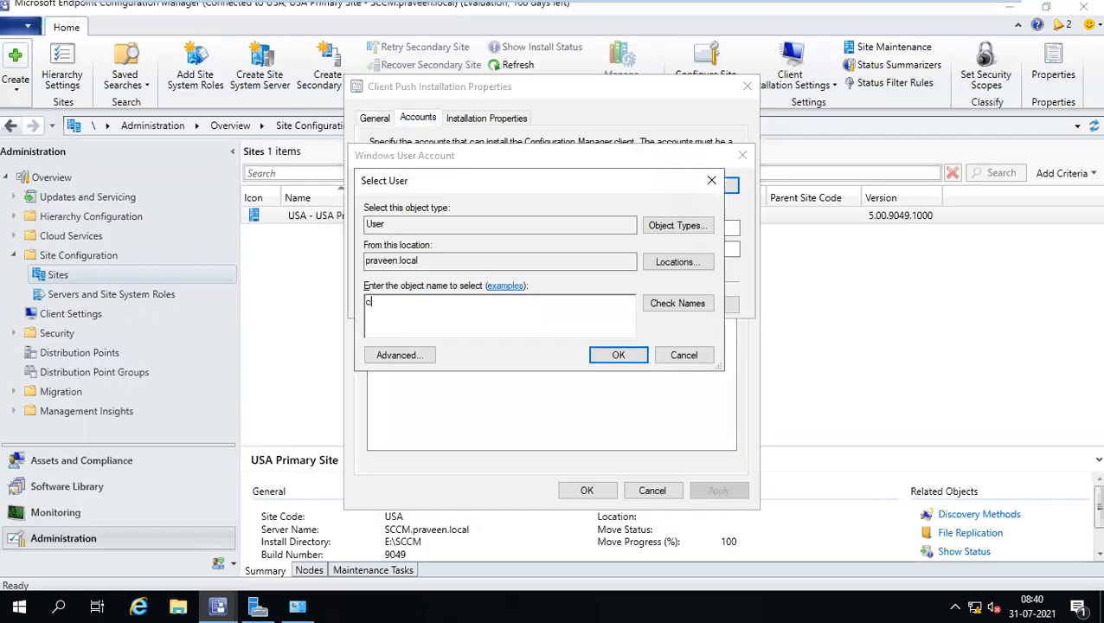
pyautogui.write('li')
pyautogui.click(679, 303)
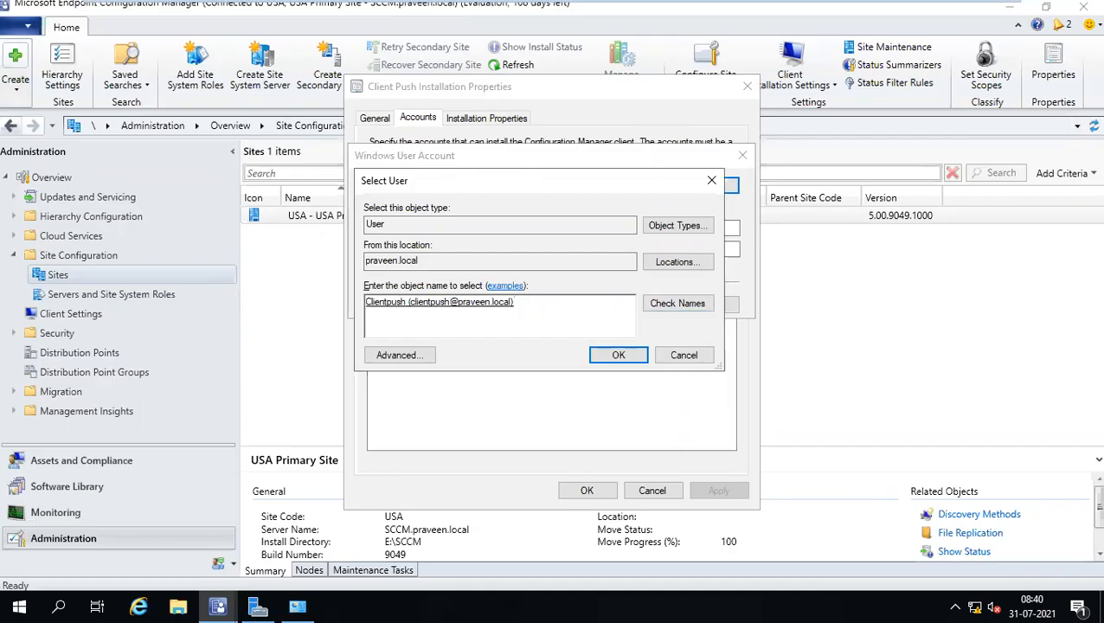
pyautogui.click(629, 358)
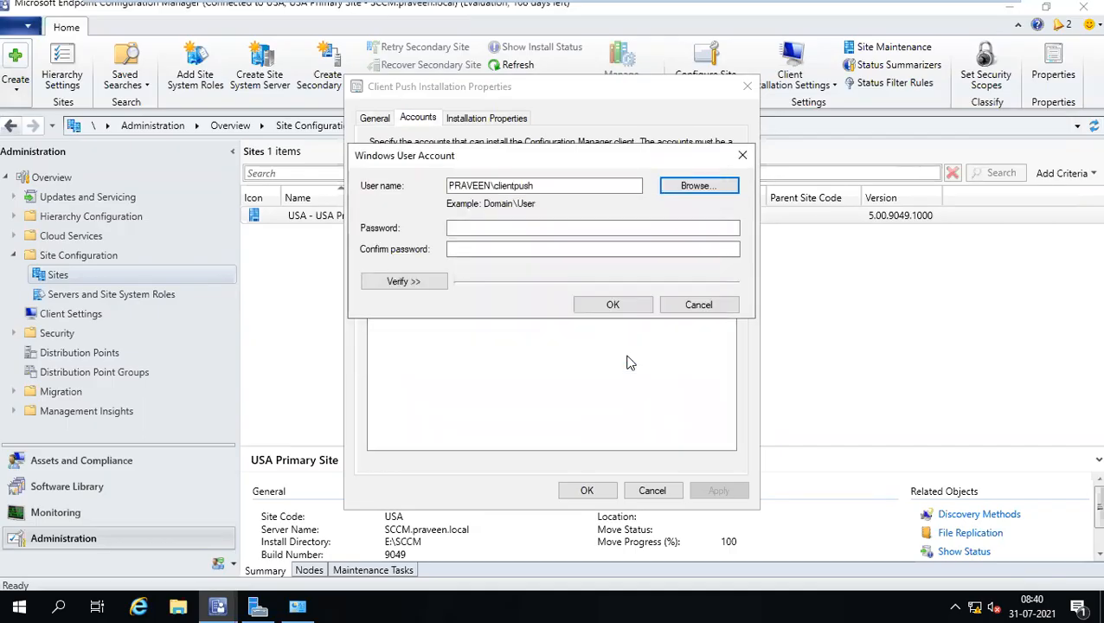
# Enter and confirm the Clientpush account's password.
pyautogui.click(593, 228)
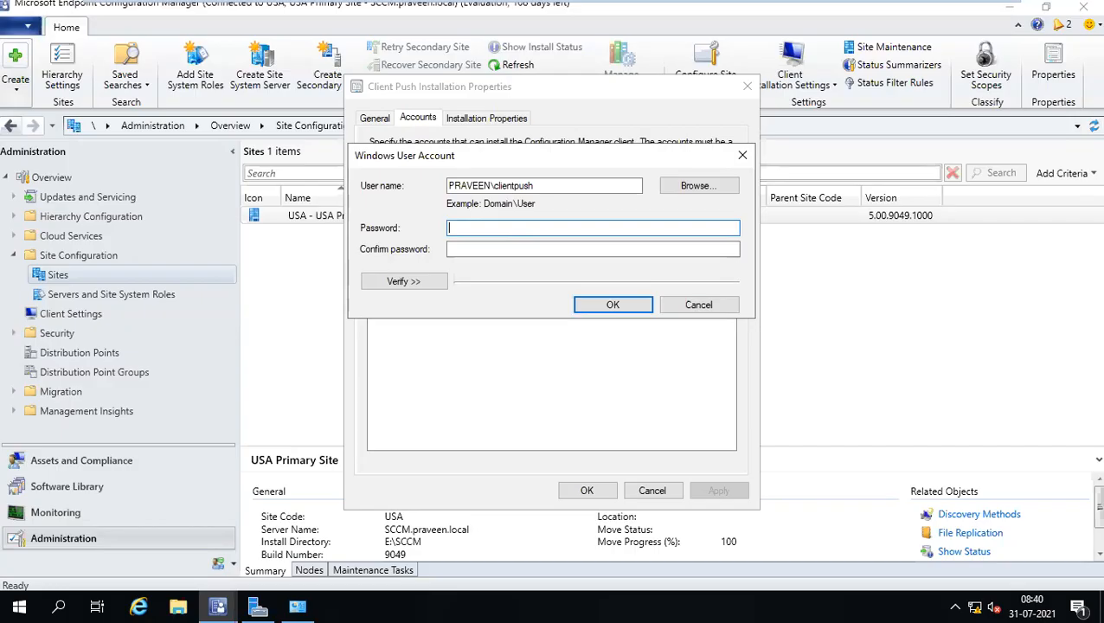
pyautogui.write('••')
pyautogui.press('Tab')
pyautogui.write('•••')
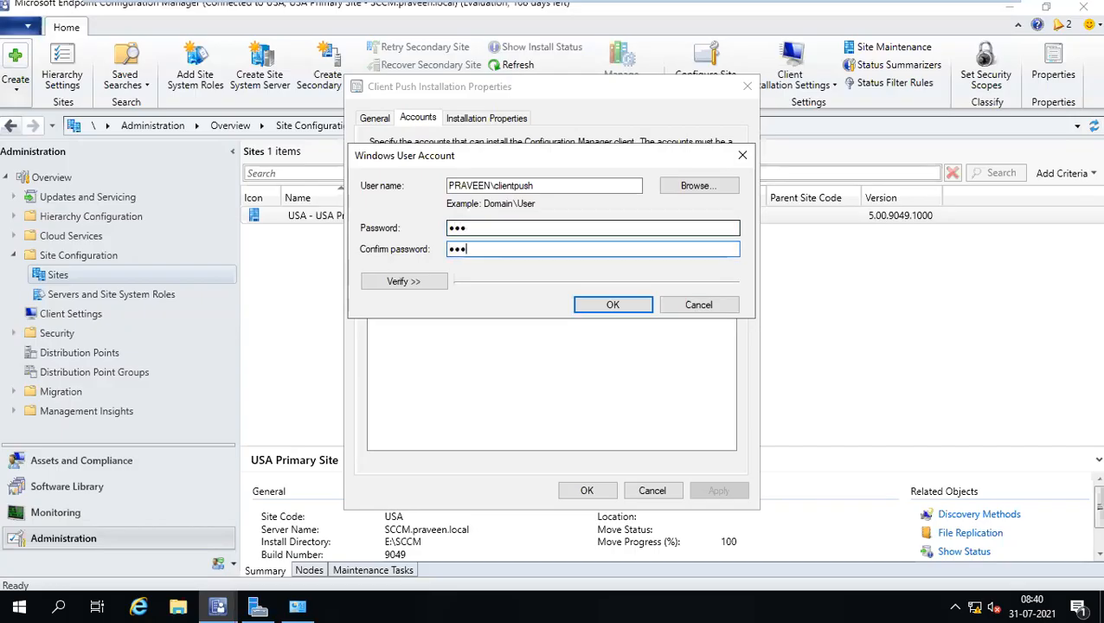
# Try the connection test without a share path, then confirm the account.
pyautogui.click(398, 280)
pyautogui.click(545, 394)
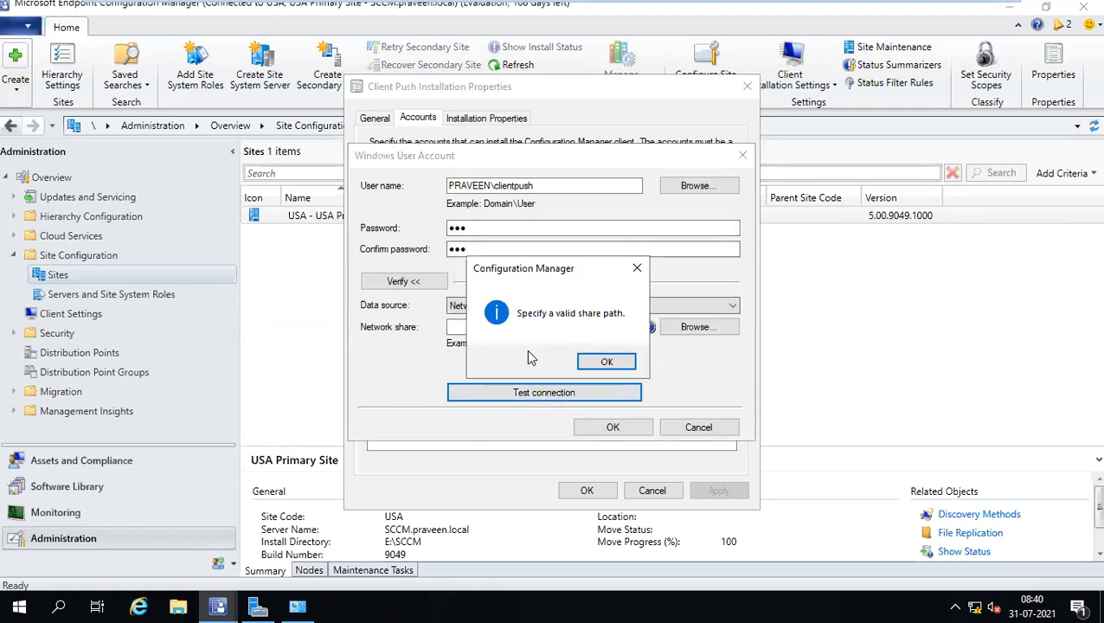
pyautogui.click(607, 362)
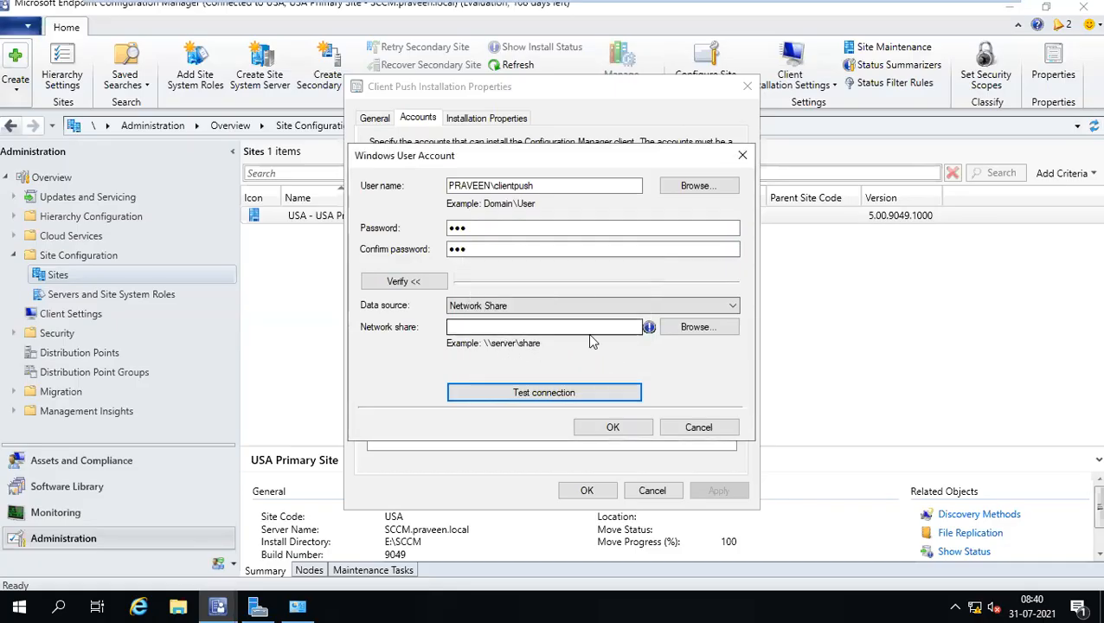
pyautogui.click(701, 330)
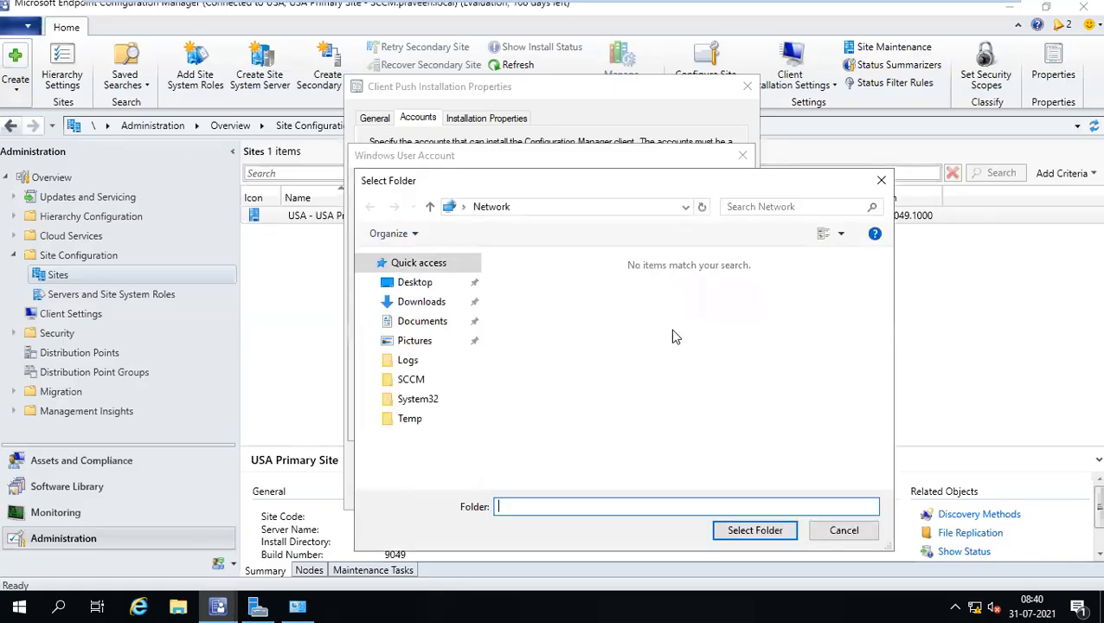
pyautogui.click(881, 180)
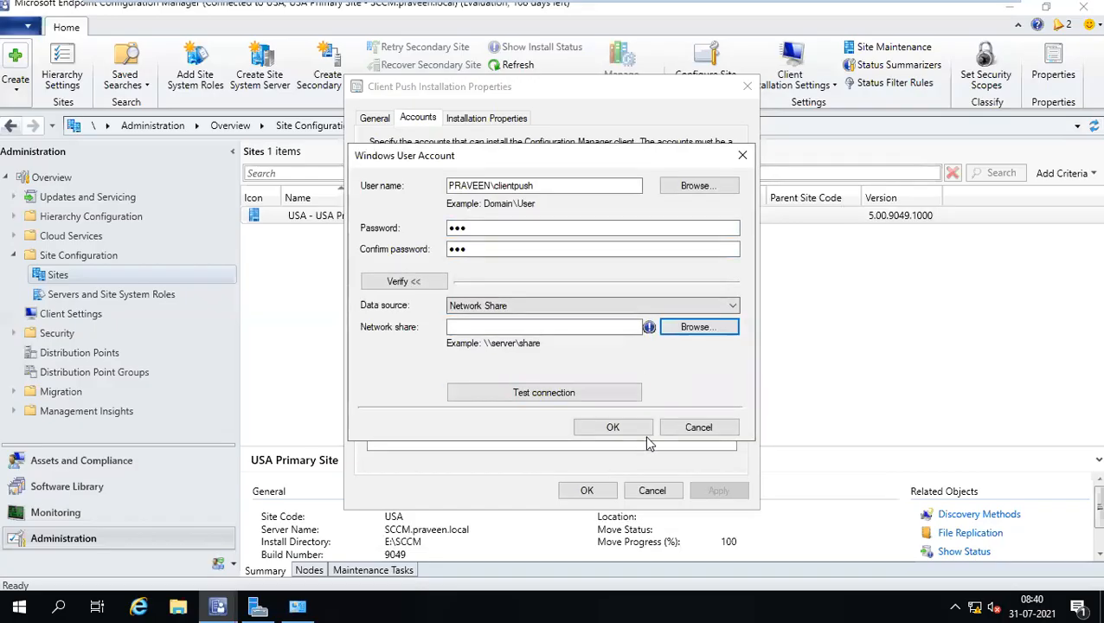
pyautogui.click(417, 283)
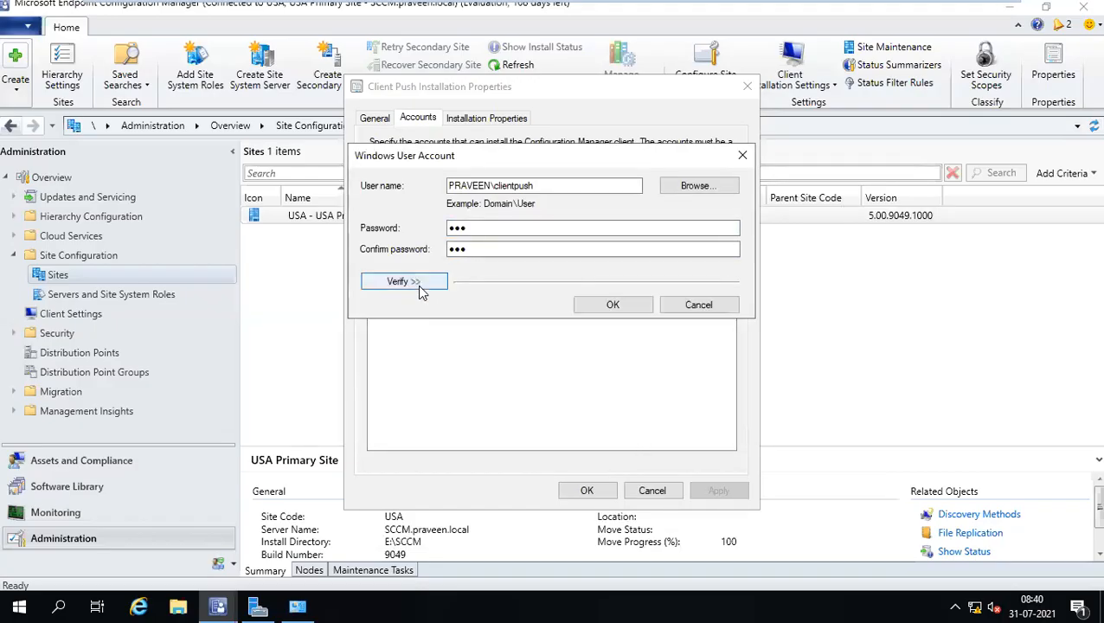
pyautogui.click(617, 307)
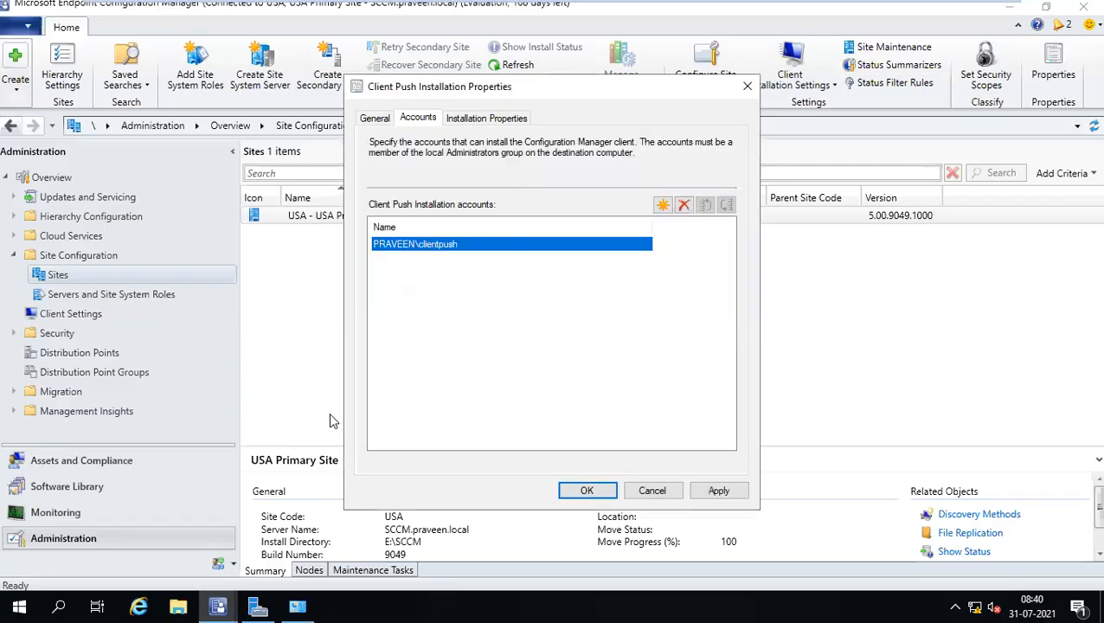
# Apply and save the push account settings, then open Assets and Compliance > Devices.
pyautogui.click(718, 492)
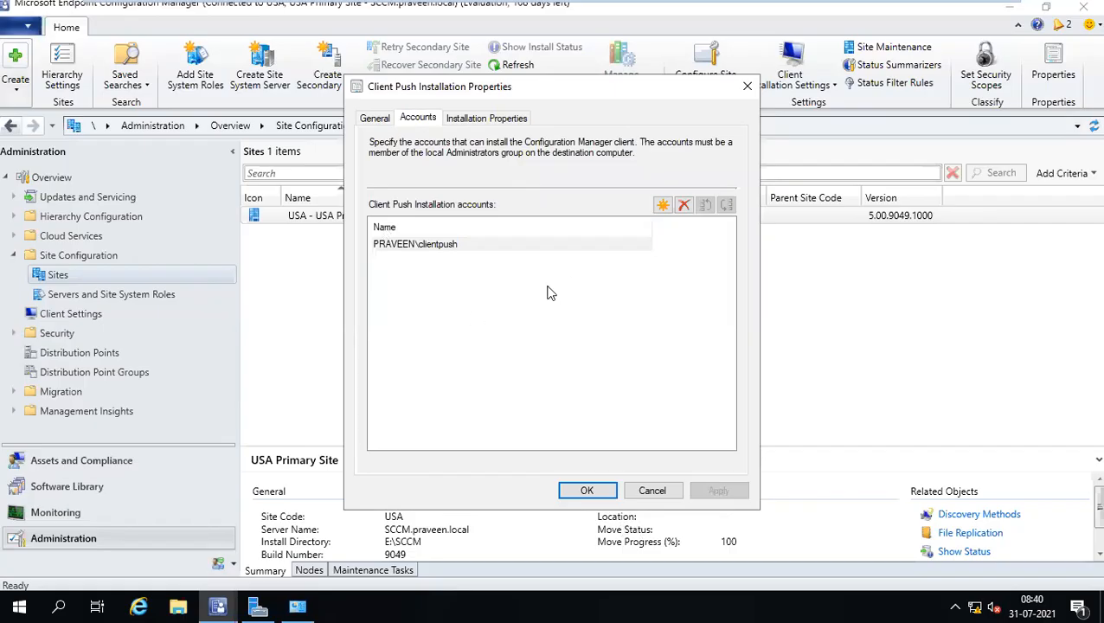
pyautogui.click(574, 492)
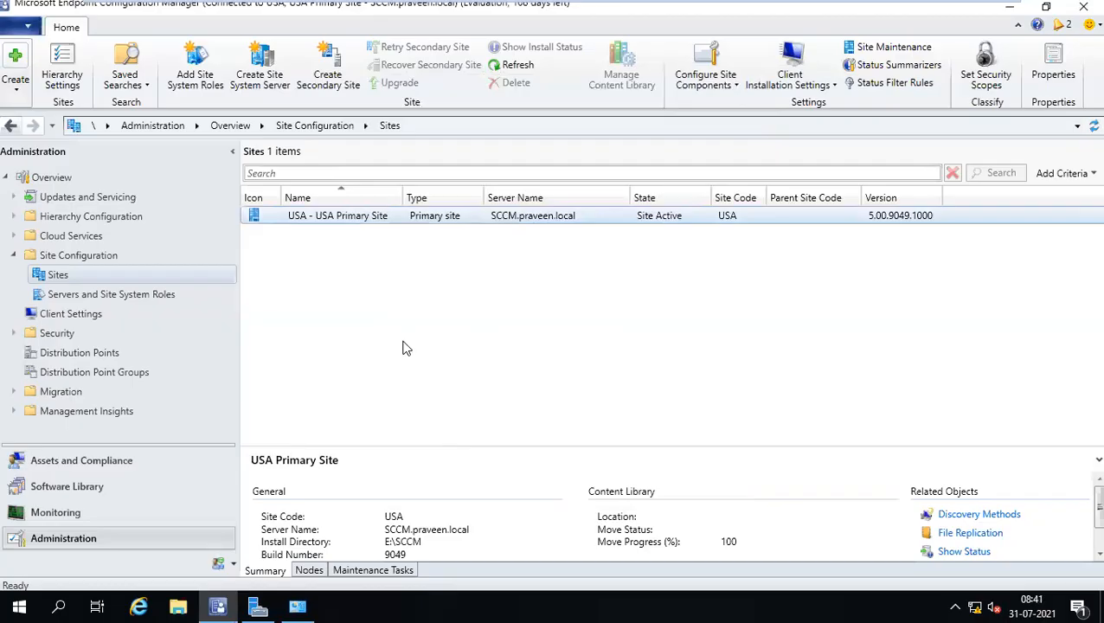
pyautogui.click(90, 461)
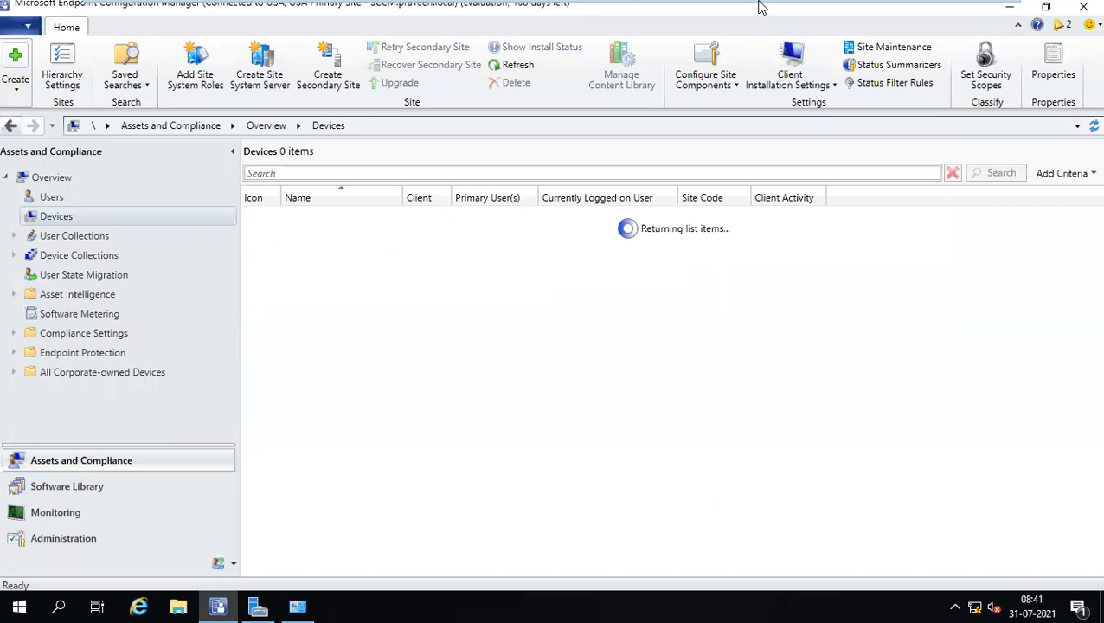
pyautogui.moveTo(758, 2)
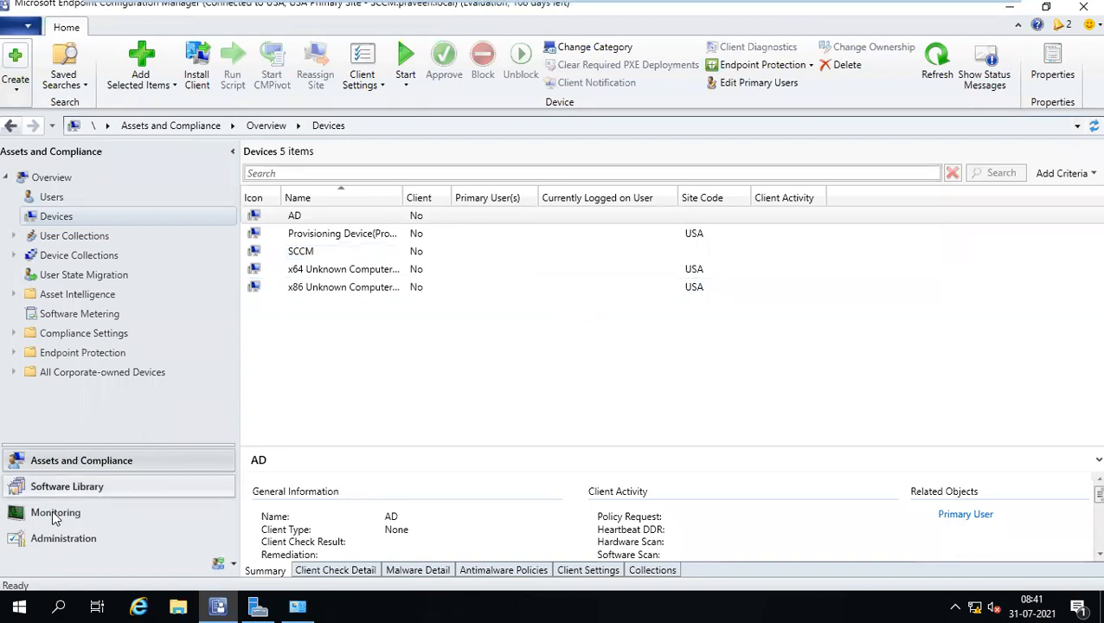
# Open Active Directory System Discovery properties and review its existing containers.
pyautogui.click(73, 539)
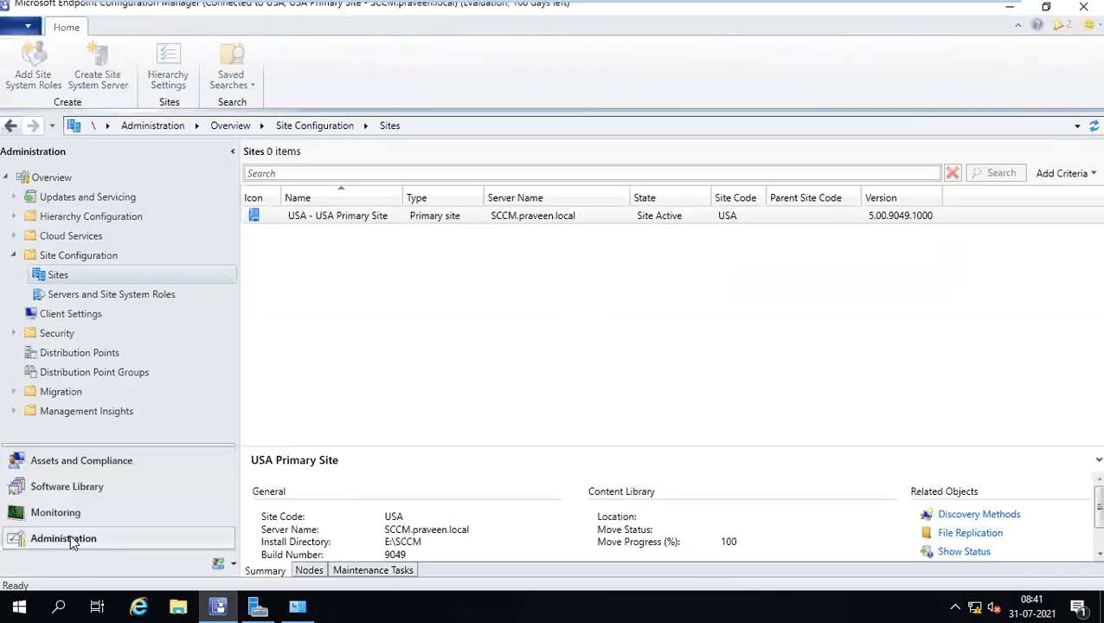
pyautogui.click(66, 214)
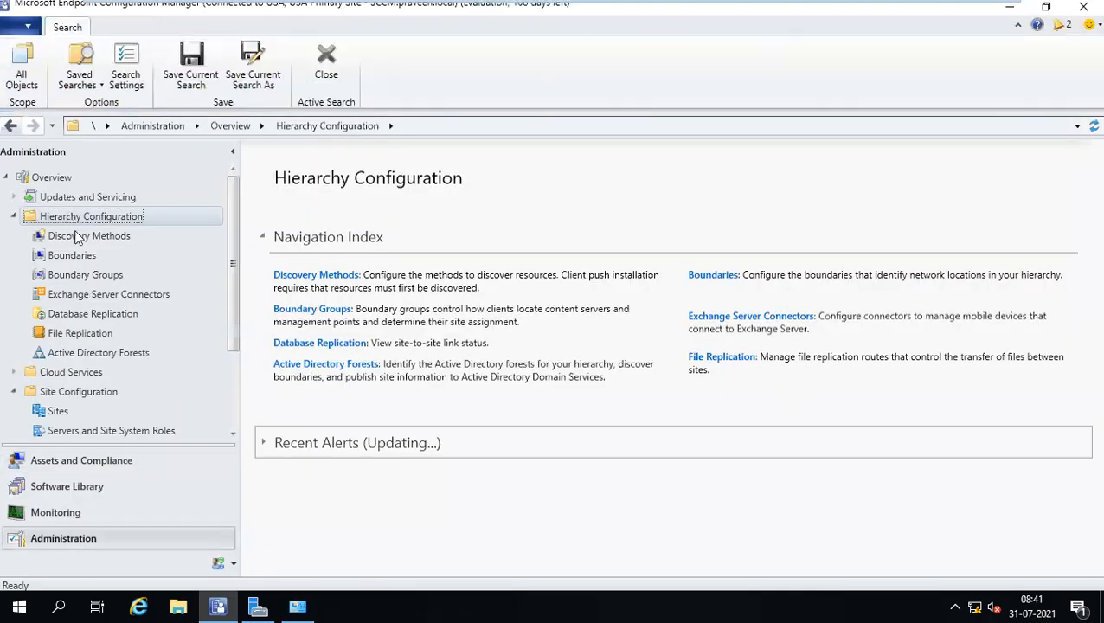
pyautogui.click(84, 239)
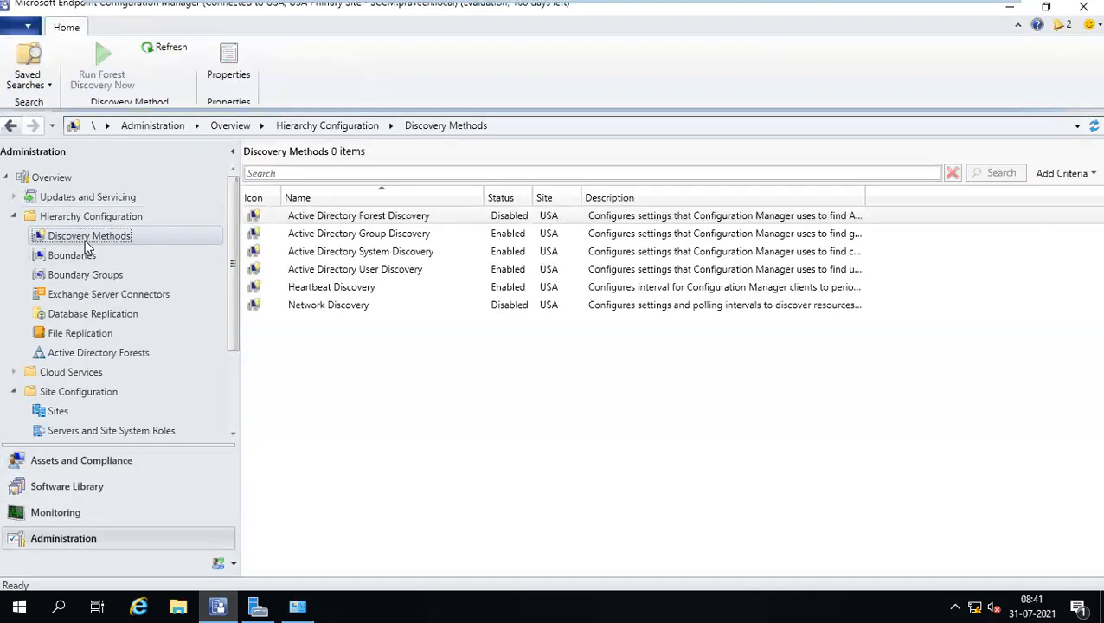
pyautogui.click(414, 253)
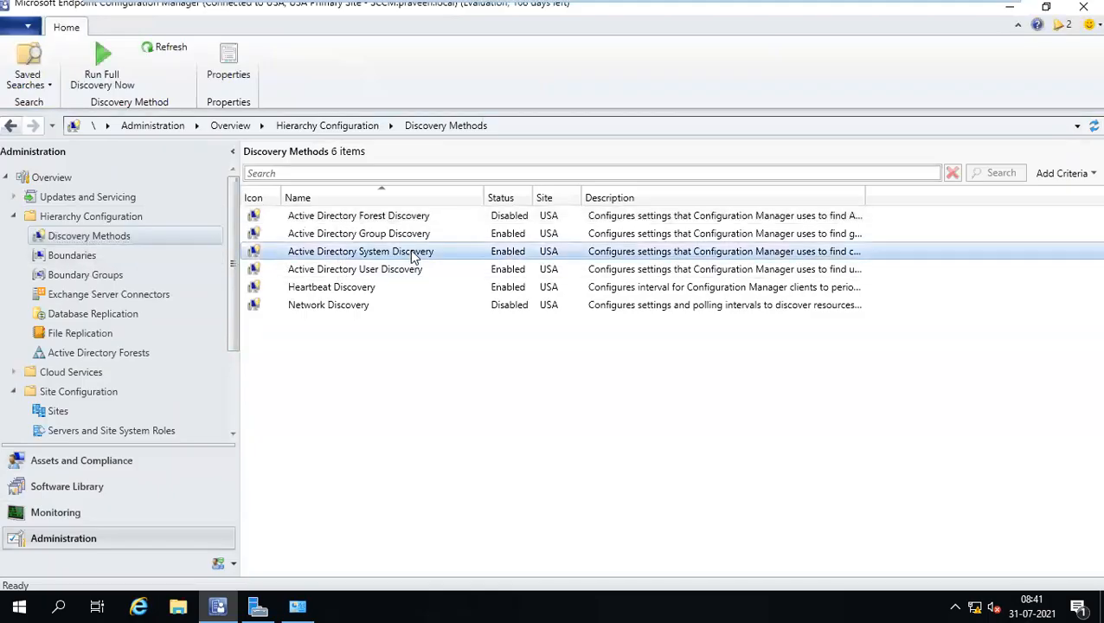
pyautogui.rightClick(414, 252)
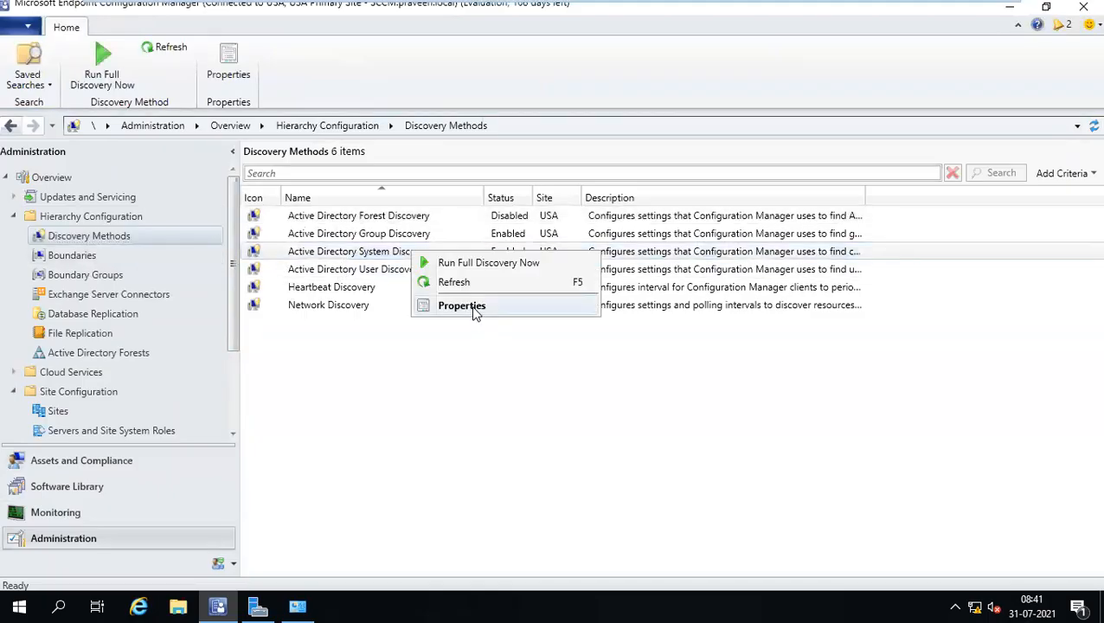
pyautogui.click(473, 308)
pyautogui.click(445, 299)
pyautogui.moveTo(536, 281); pyautogui.dragTo(555, 282)
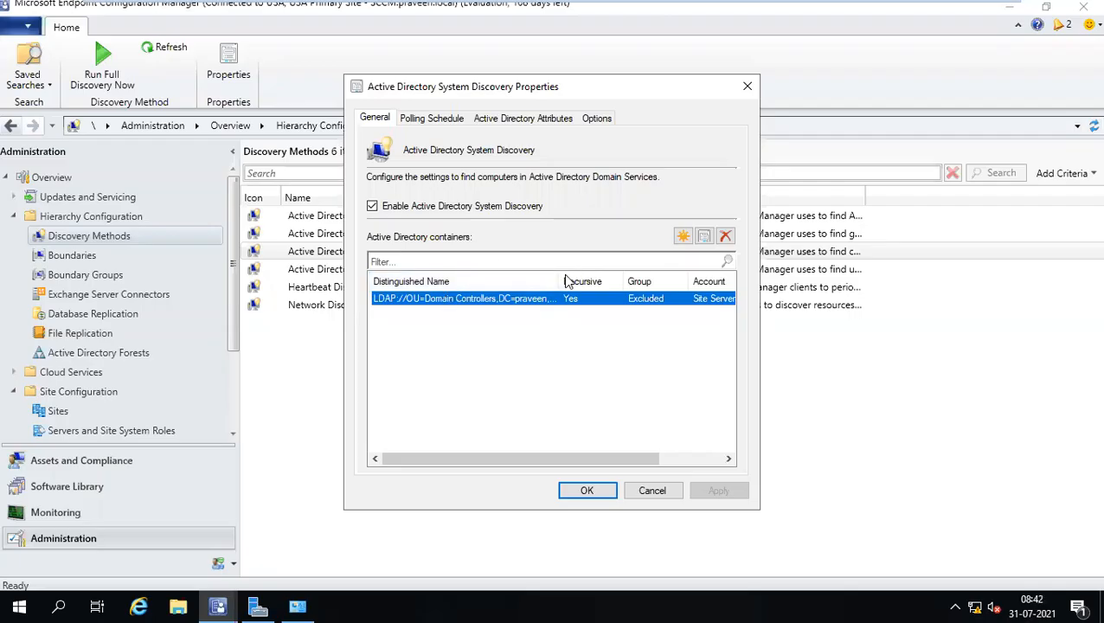
# Add Workstations > India > INDHYD as a discovery search container and apply.
pyautogui.click(683, 235)
pyautogui.click(405, 143)
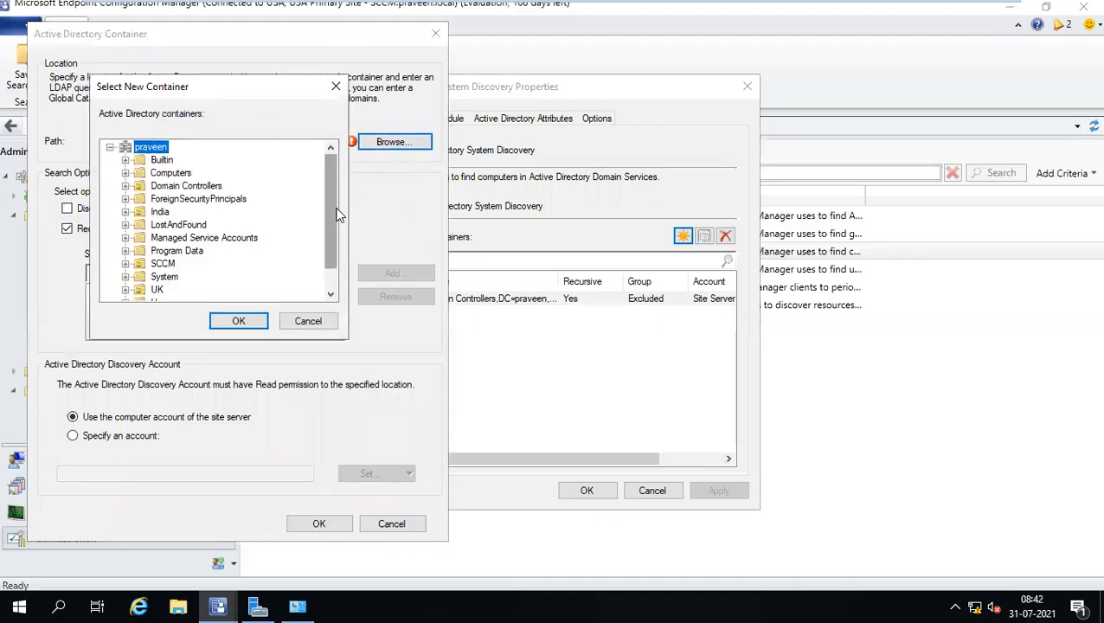
pyautogui.scroll(-1, 338, 216)
pyautogui.click(125, 291)
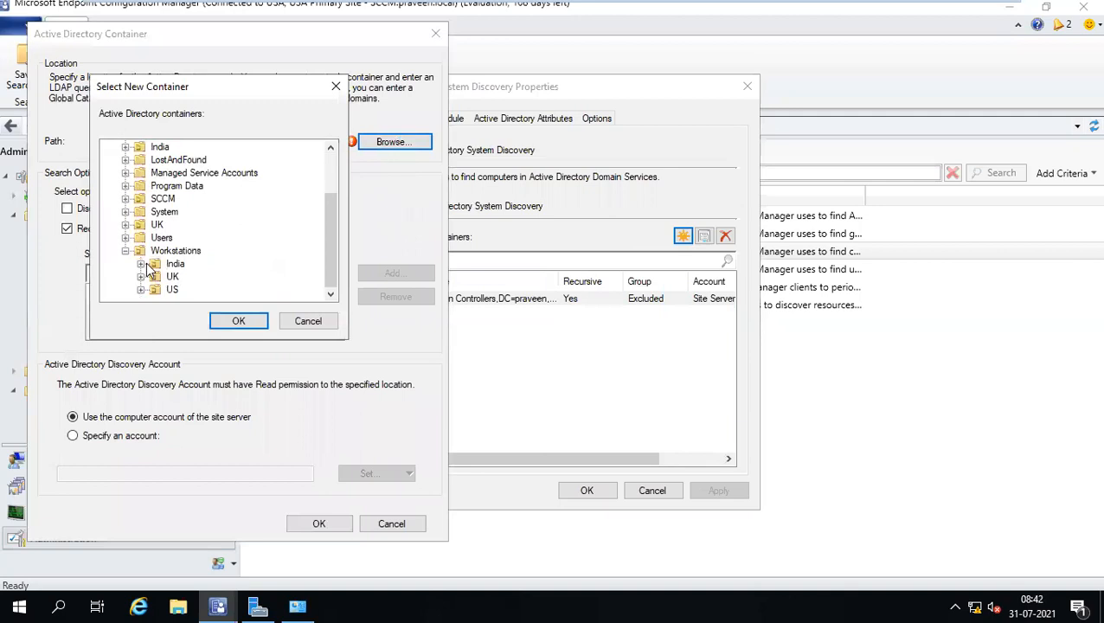
pyautogui.click(141, 264)
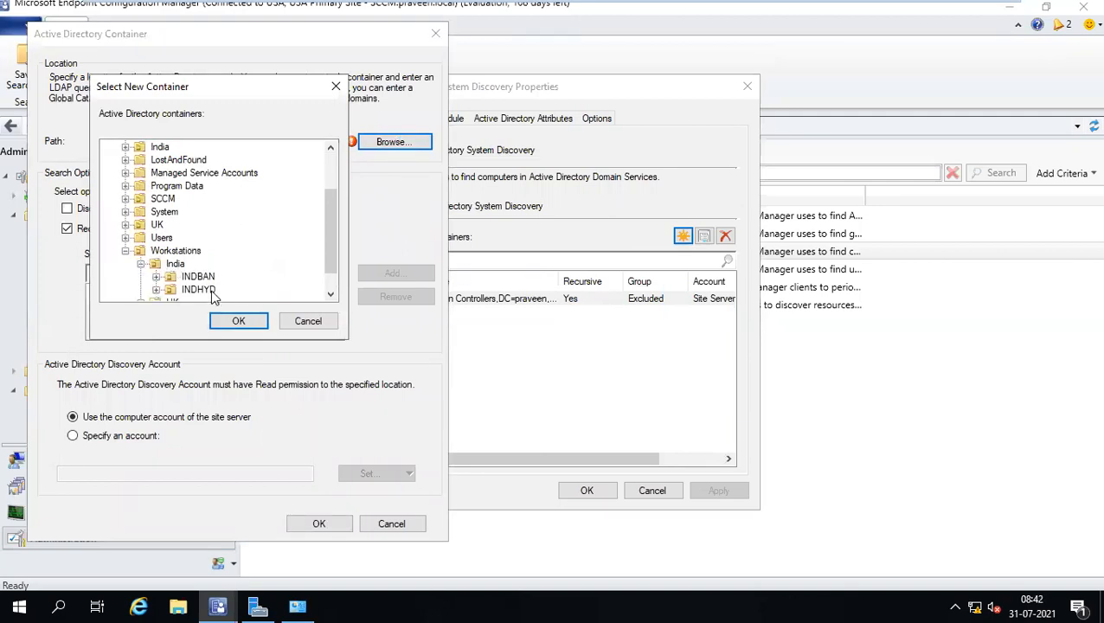
pyautogui.click(200, 292)
pyautogui.click(238, 321)
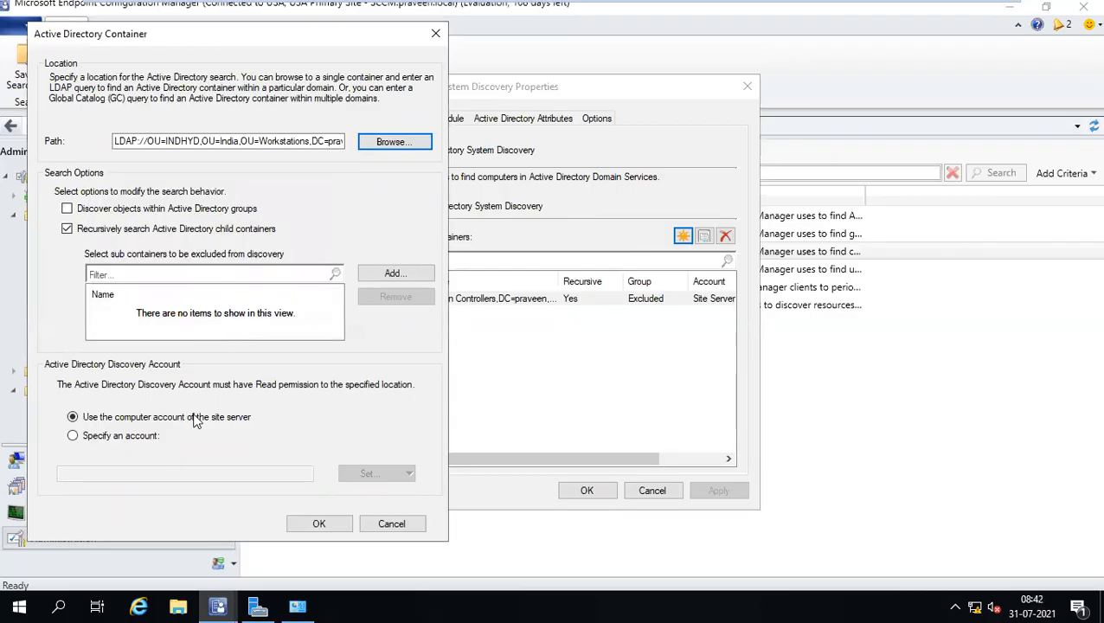
pyautogui.click(326, 519)
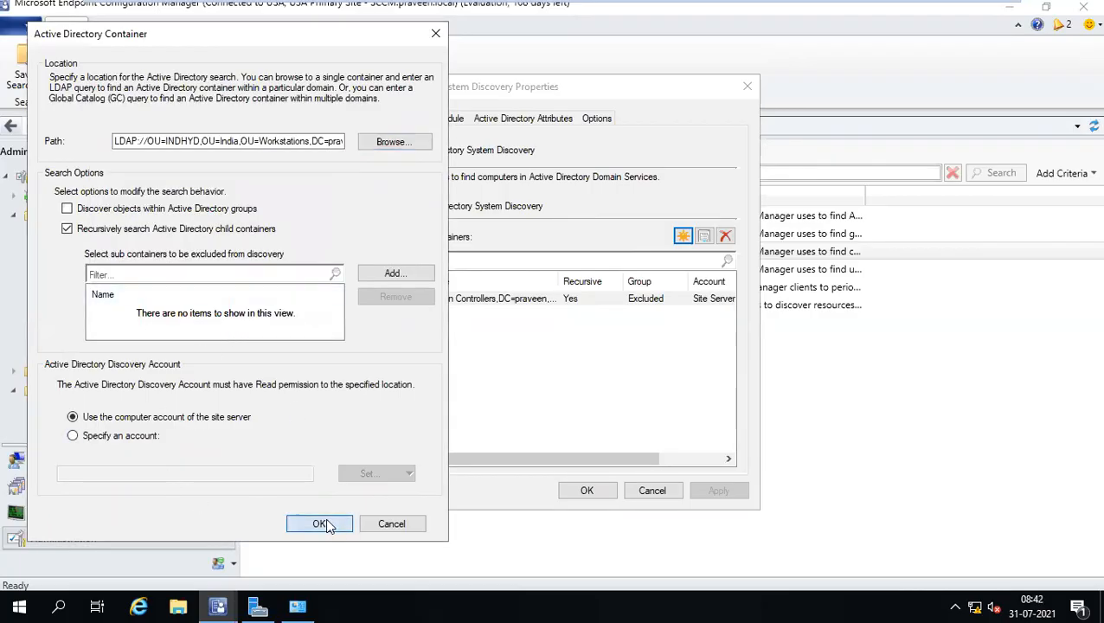
pyautogui.click(705, 497)
# Close the System Discovery properties, keeping the changes, and reselect Active Directory System Discovery.
pyautogui.click(587, 490)
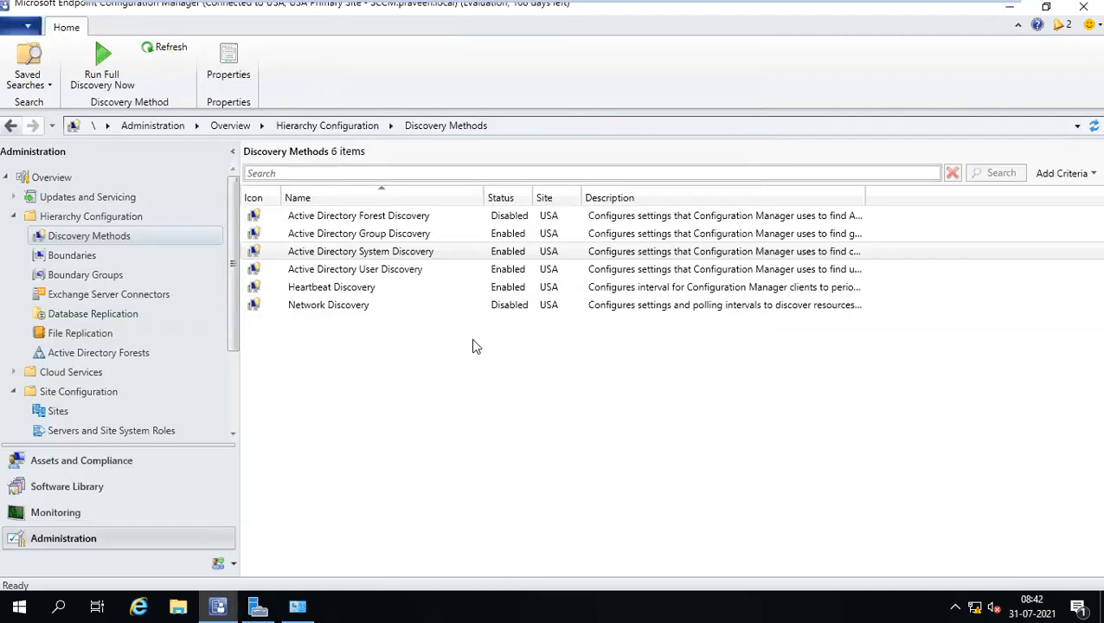
pyautogui.click(406, 258)
pyautogui.rightClick(441, 258)
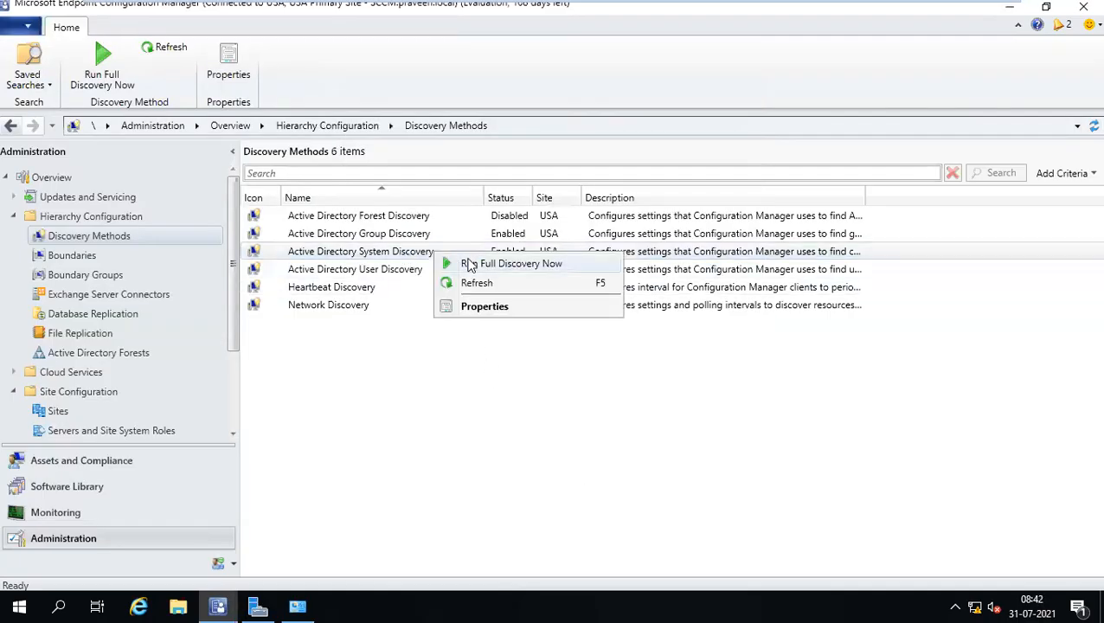
pyautogui.click(389, 264)
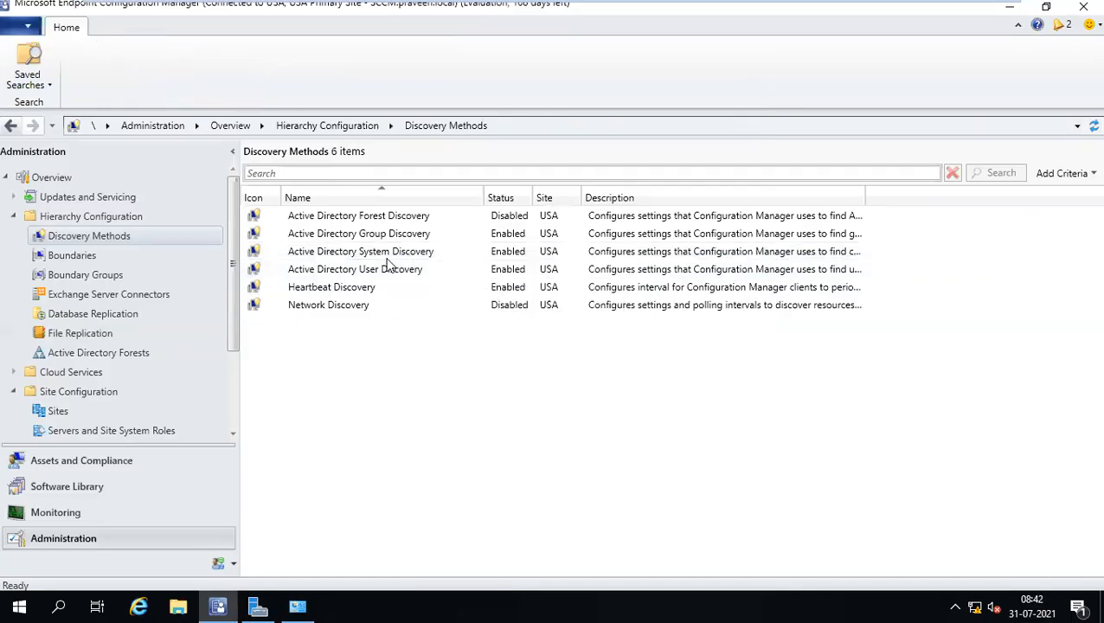
# Run Full Discovery Now on Active Directory System Discovery, then switch to Assets and Compliance.
pyautogui.click(389, 259)
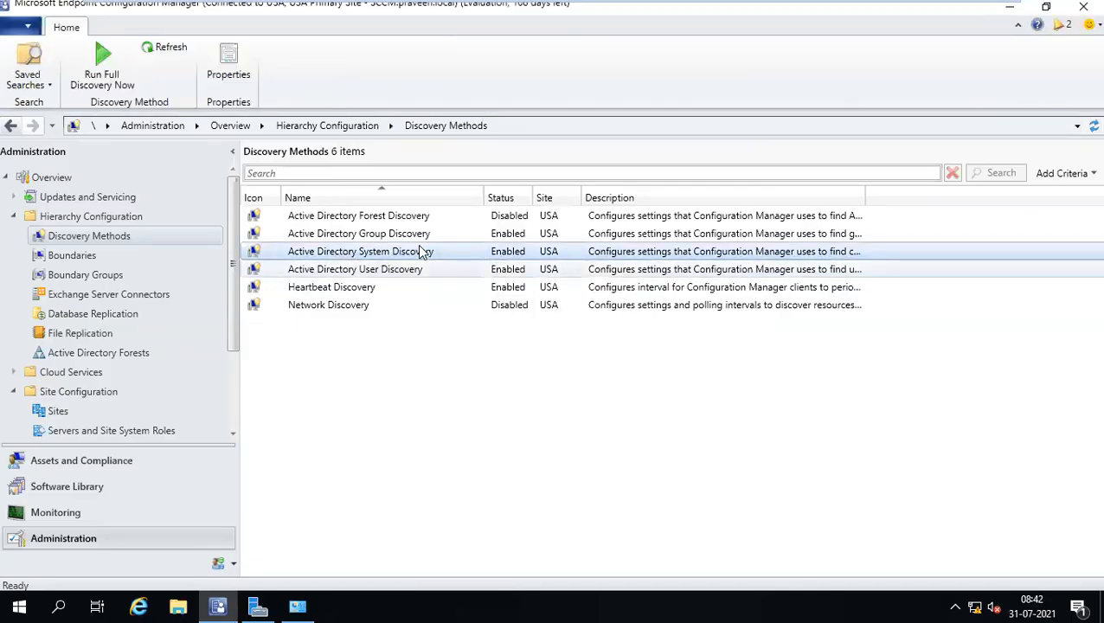
pyautogui.rightClick(423, 251)
pyautogui.click(453, 264)
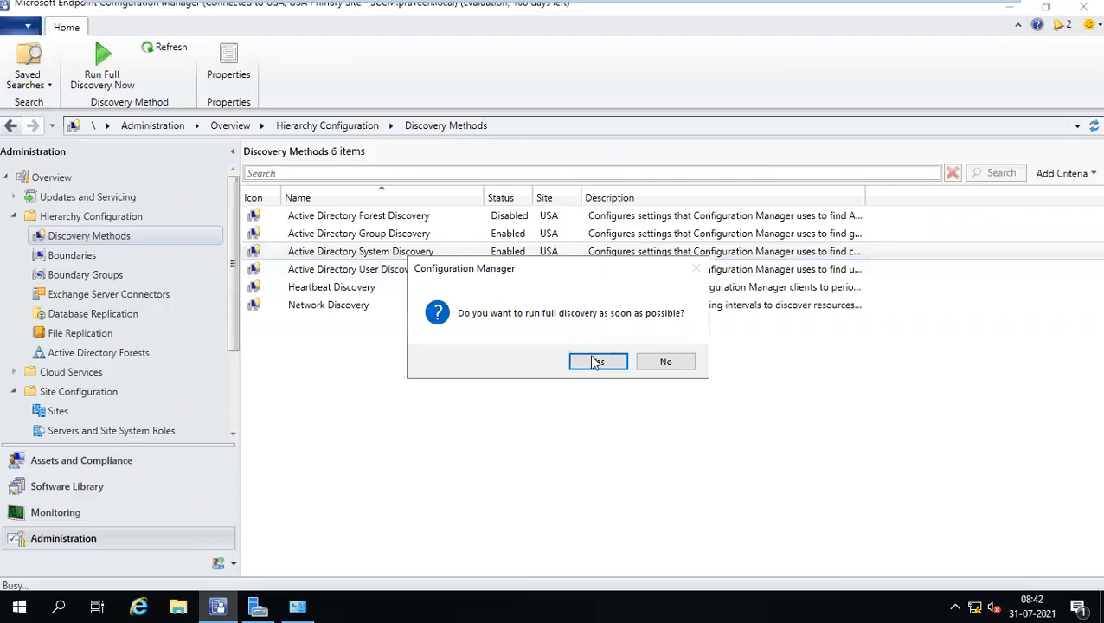
pyautogui.click(594, 362)
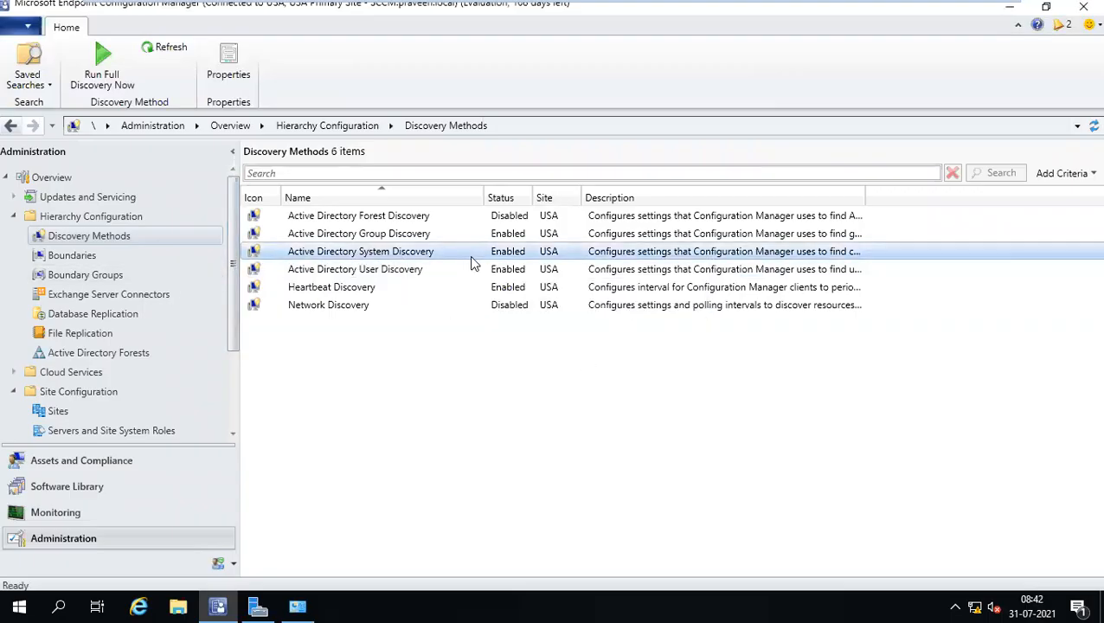
pyautogui.click(128, 460)
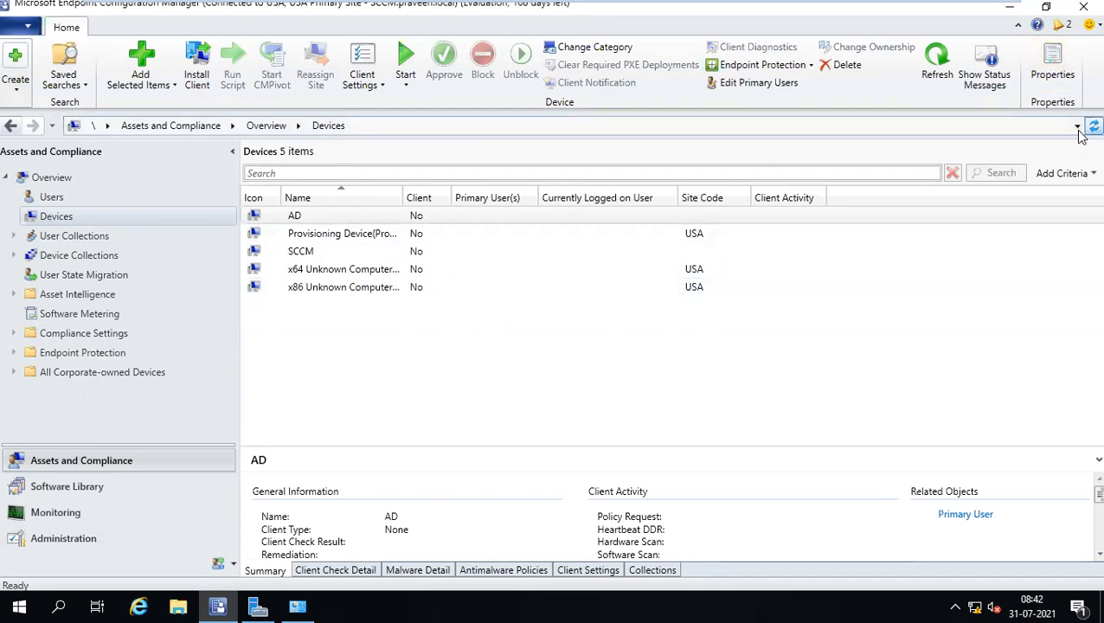
# Reload the Devices list via User State Migration and show INDHYD123456's details.
pyautogui.click(83, 275)
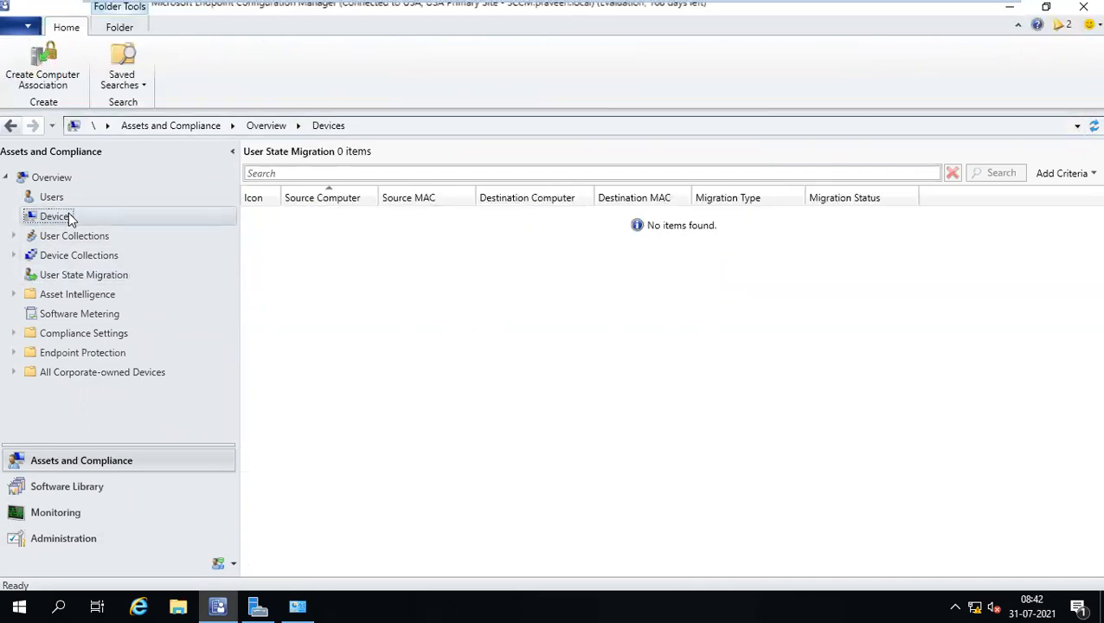
pyautogui.click(70, 219)
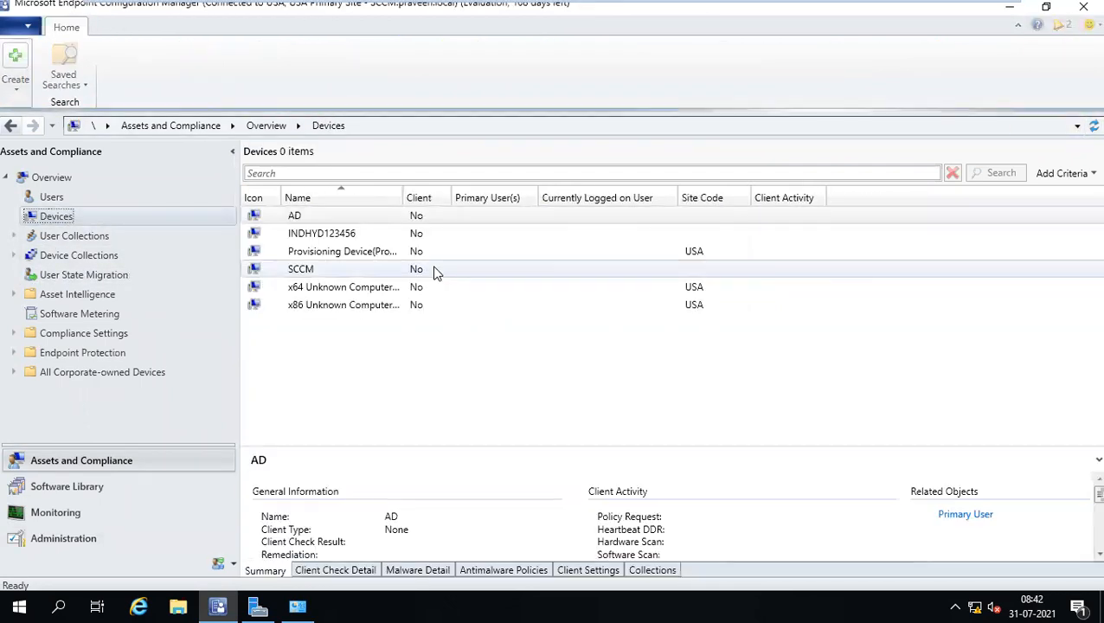
pyautogui.click(360, 235)
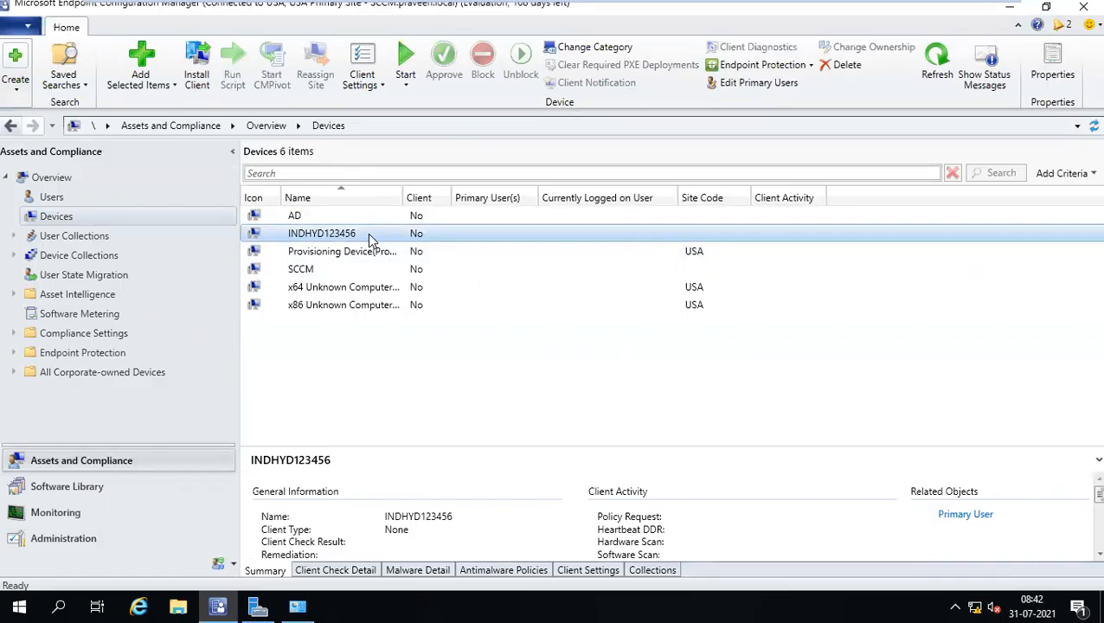
pyautogui.moveTo(604, 7)
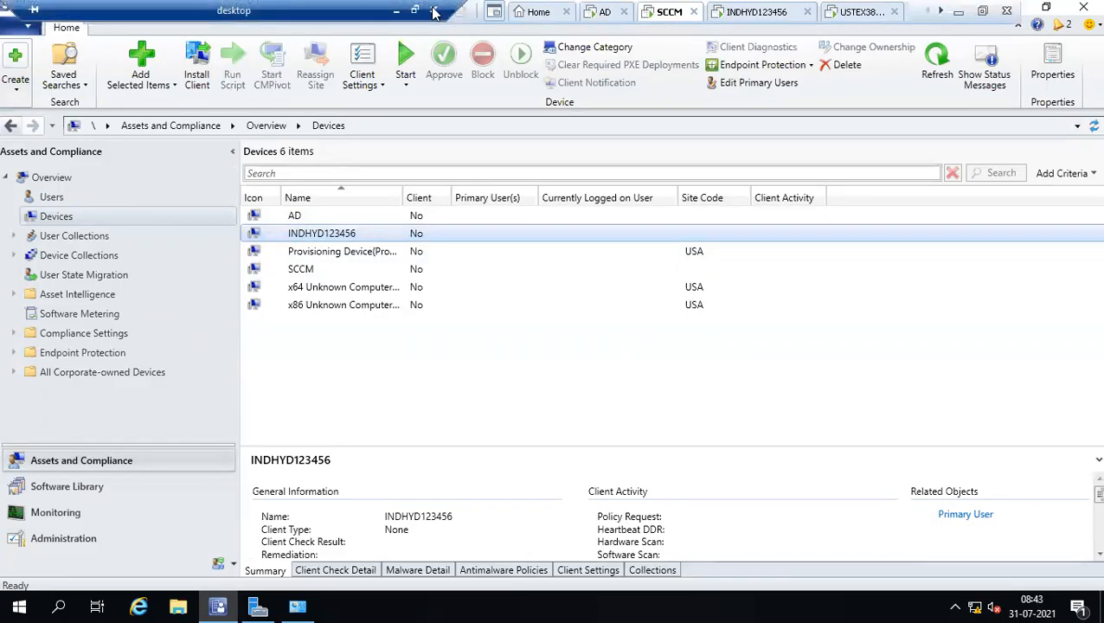
# Minimise the VM window and bring the Paint client push diagram to the front.
pyautogui.click(396, 9)
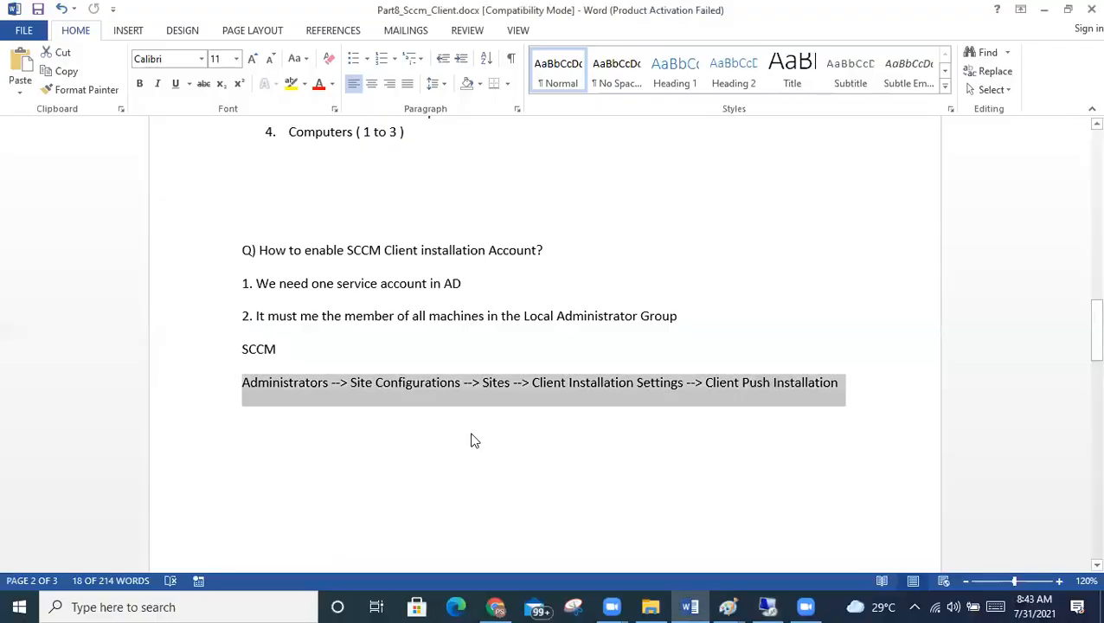
pyautogui.click(727, 607)
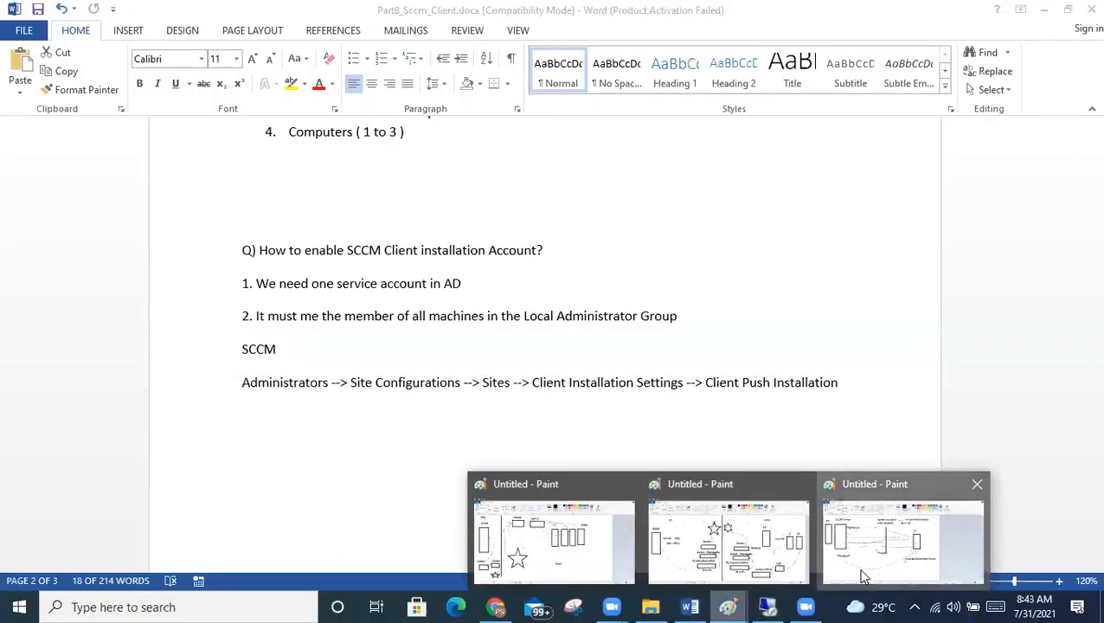
pyautogui.click(863, 576)
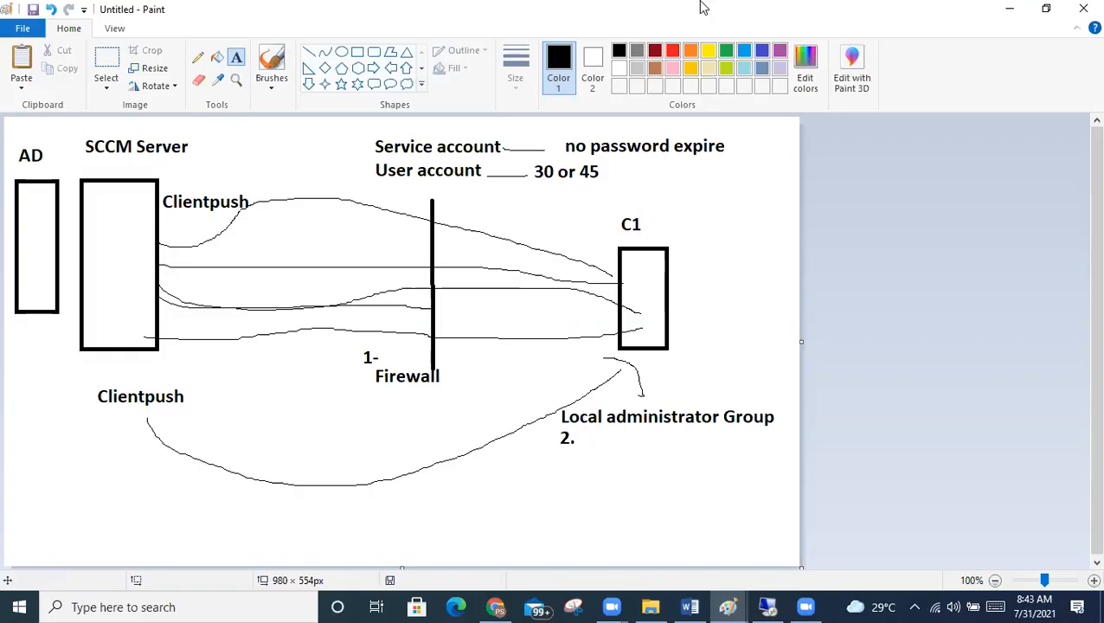
# Discard a new text box under Clientpush and return to the remote SCCM console.
pyautogui.moveTo(173, 208); pyautogui.dragTo(386, 219)
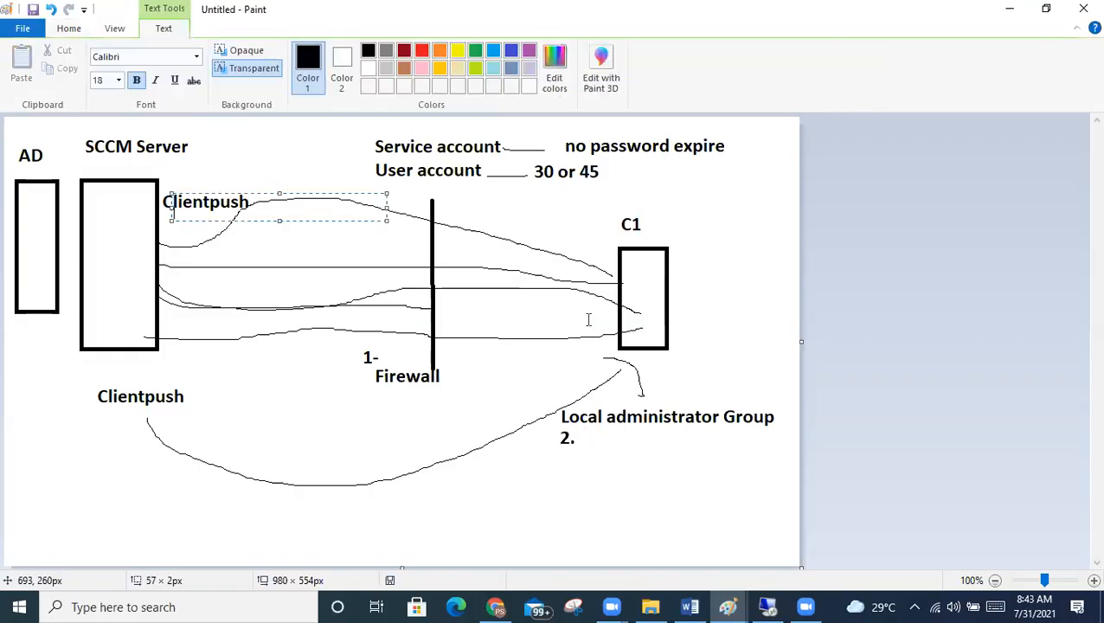
pyautogui.click(665, 236)
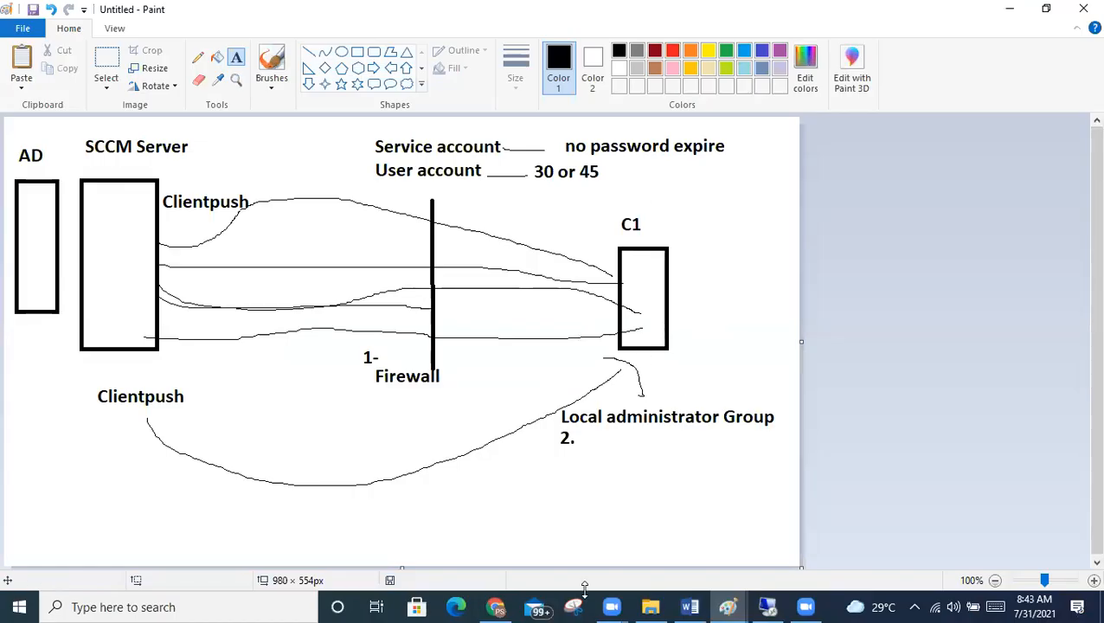
pyautogui.click(768, 607)
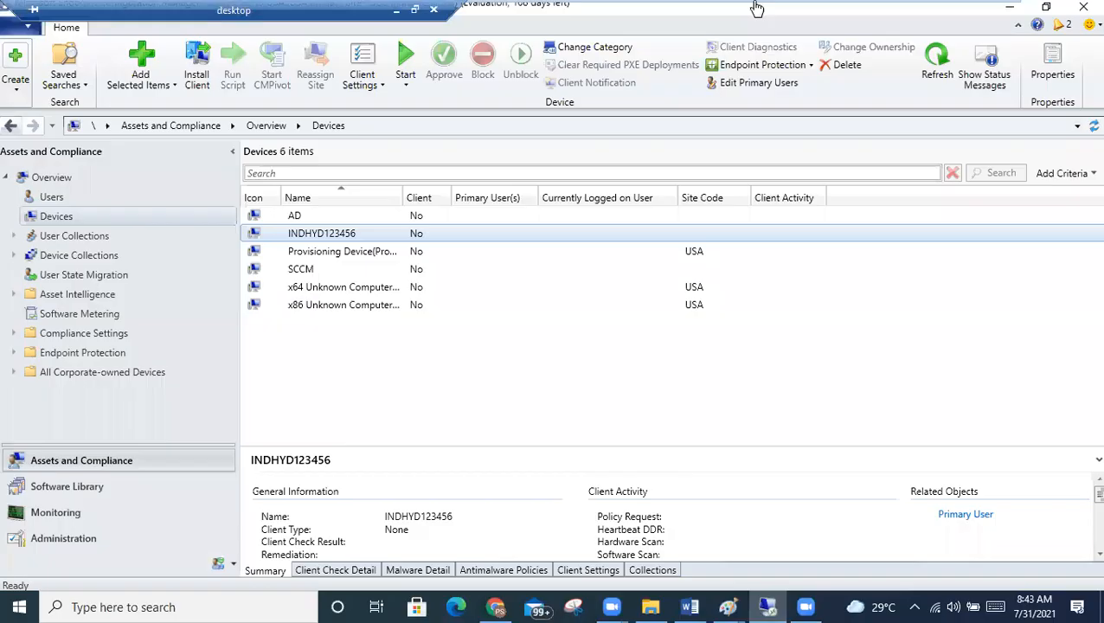
# On the INDHYD123456 VM, dismiss the lock screen and choose Other user.
pyautogui.click(775, 11)
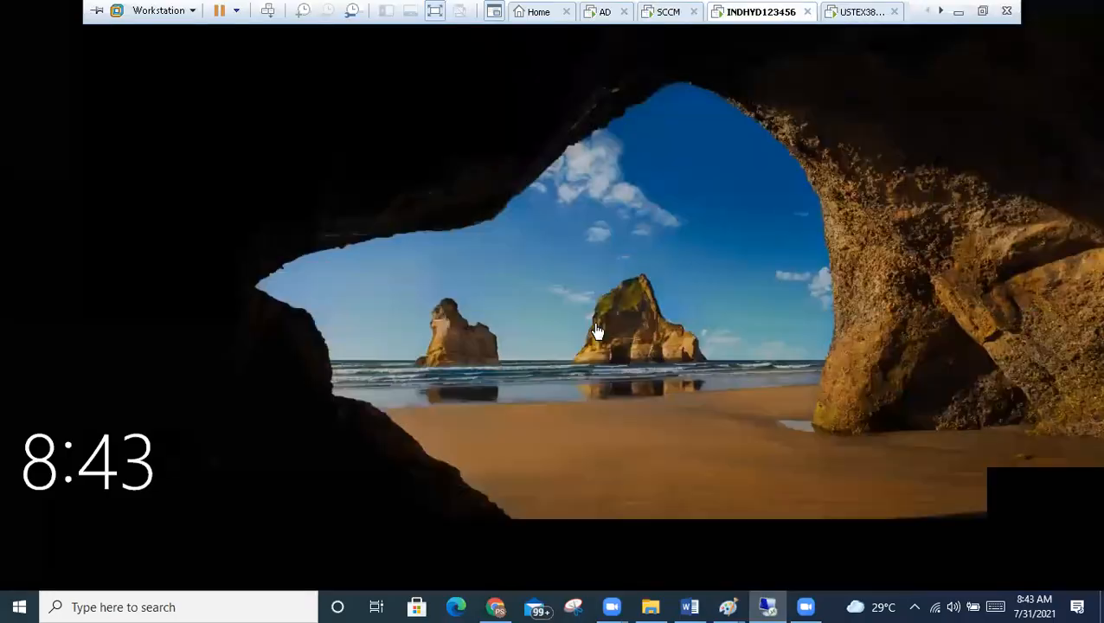
pyautogui.click(594, 326)
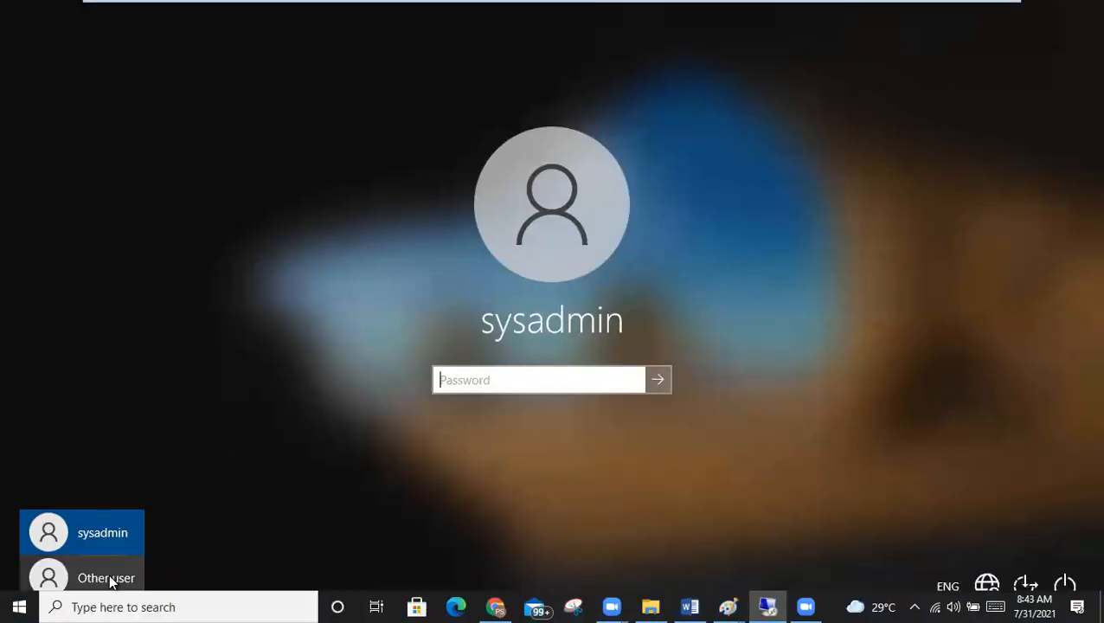
pyautogui.click(111, 579)
pyautogui.click(100, 536)
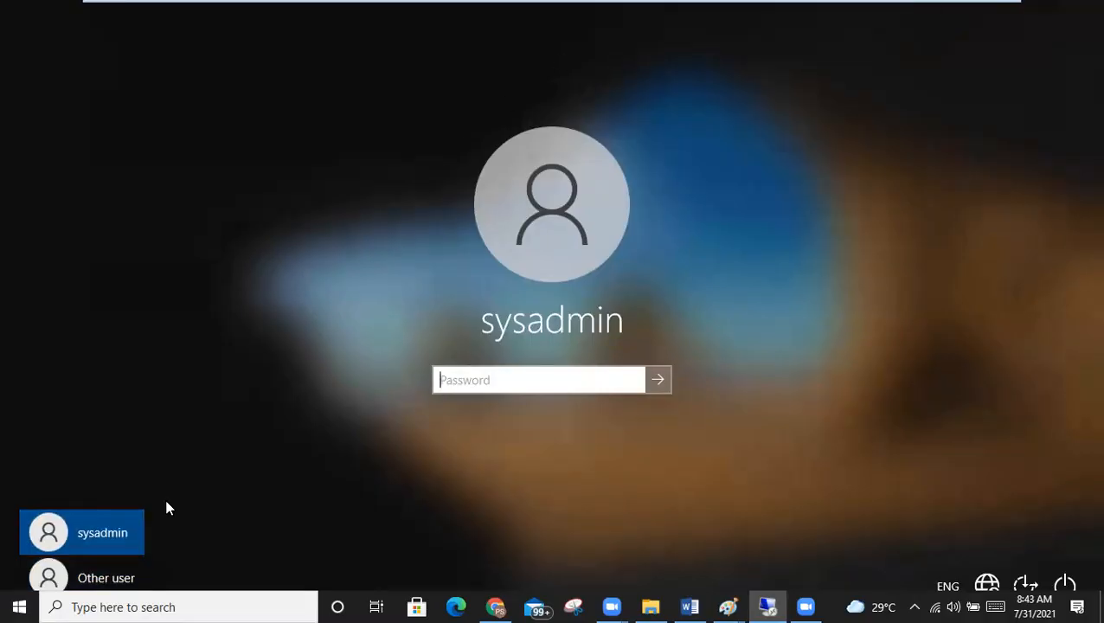
pyautogui.click(93, 585)
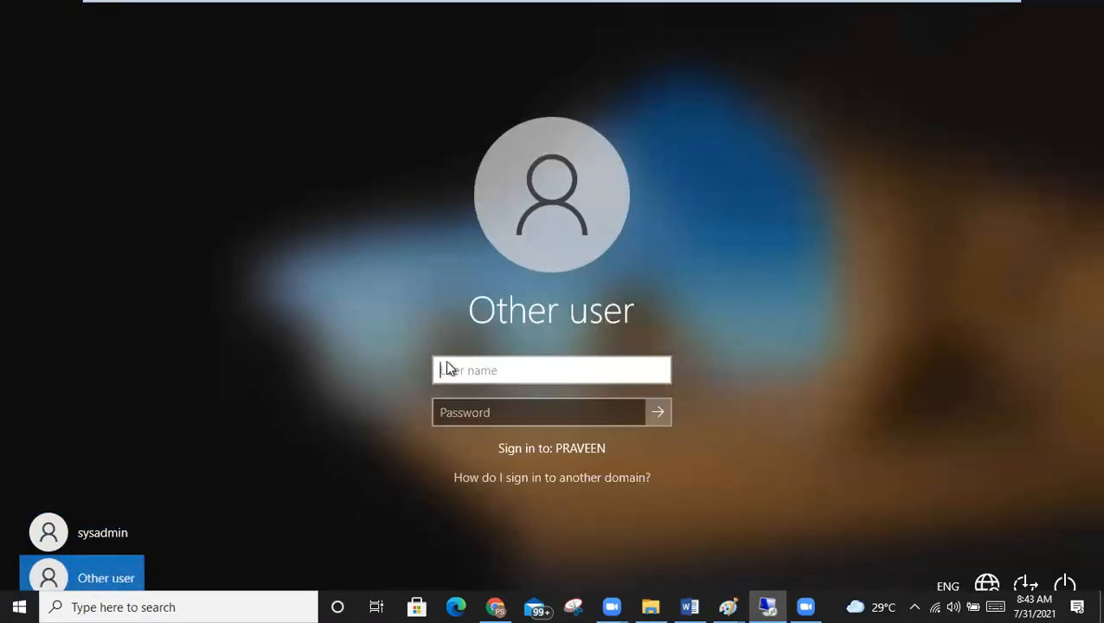
# Enter the domain\username and the account password, and sign in.
pyautogui.write('prae')
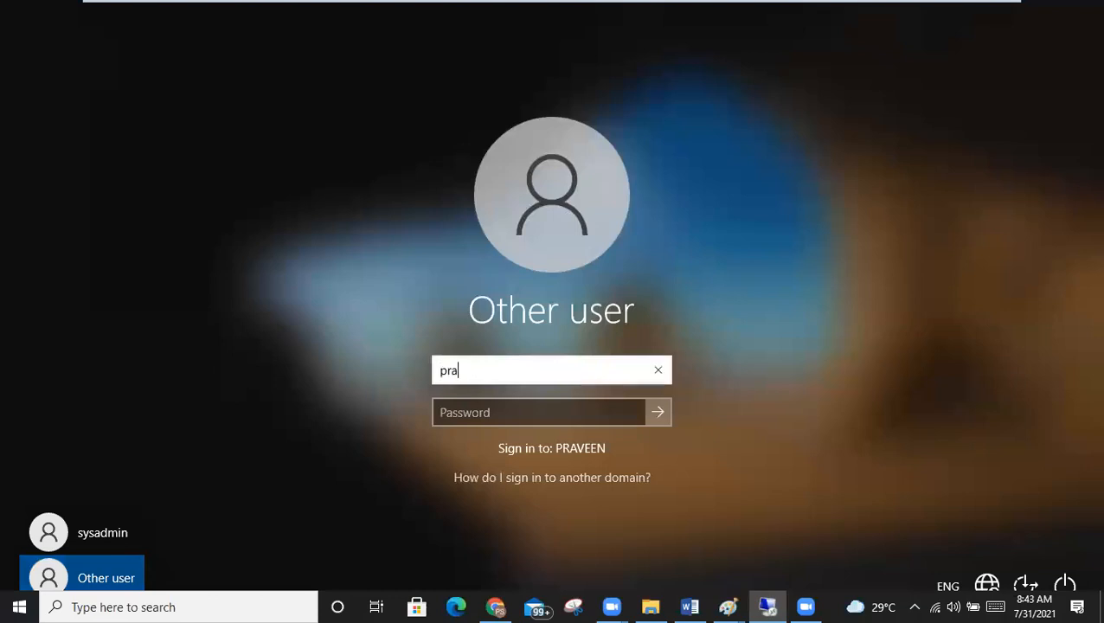
pyautogui.press('BackSpace')
pyautogui.press('BackSpace')
pyautogui.press('BackSpace')
pyautogui.press('BackSpace')
pyautogui.write('praveen')
pyautogui.press('Tab')
pyautogui.write('•••')
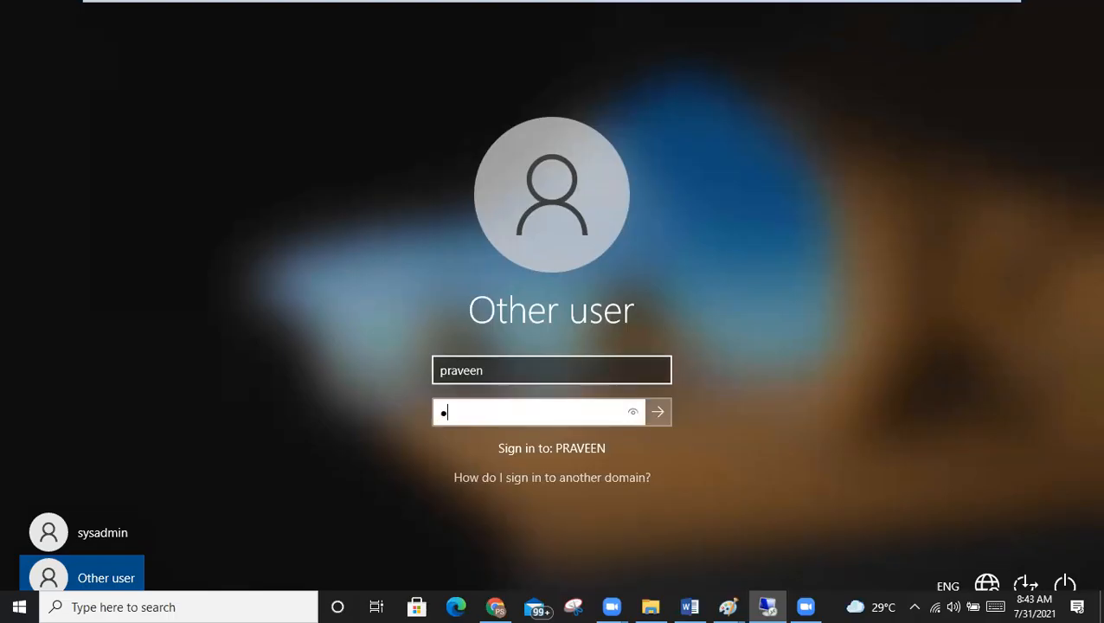
pyautogui.write('•••••••')
pyautogui.click(486, 371)
pyautogui.press('Left')
pyautogui.press('Left')
pyautogui.press('Left')
pyautogui.press('Left')
pyautogui.press('Left')
pyautogui.press('Left')
pyautogui.press('Left')
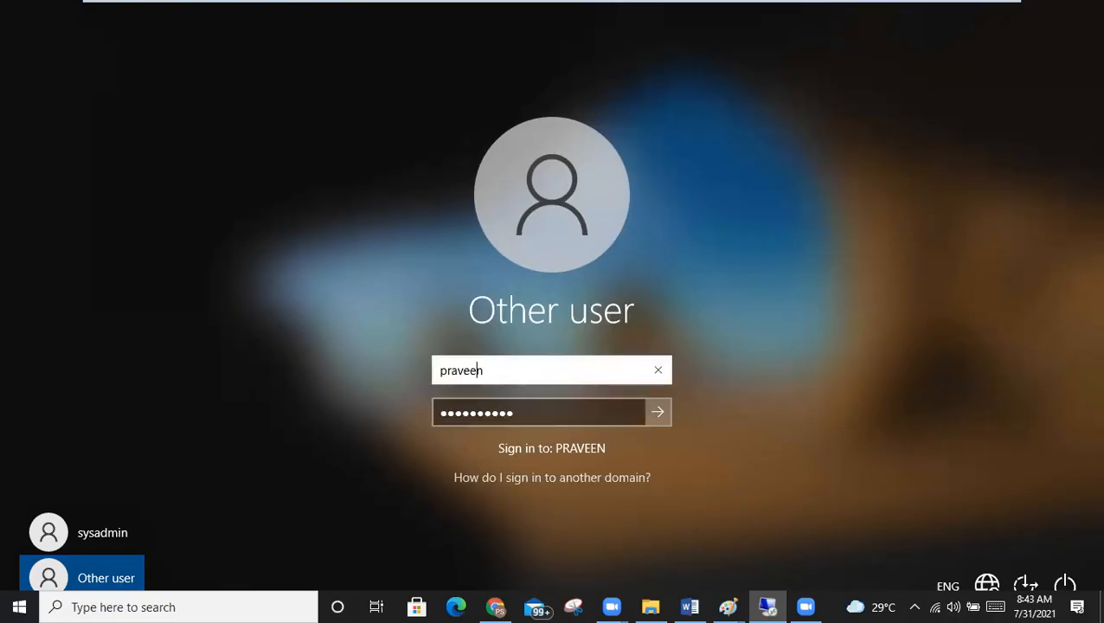
pyautogui.write('praveen\\praveen')
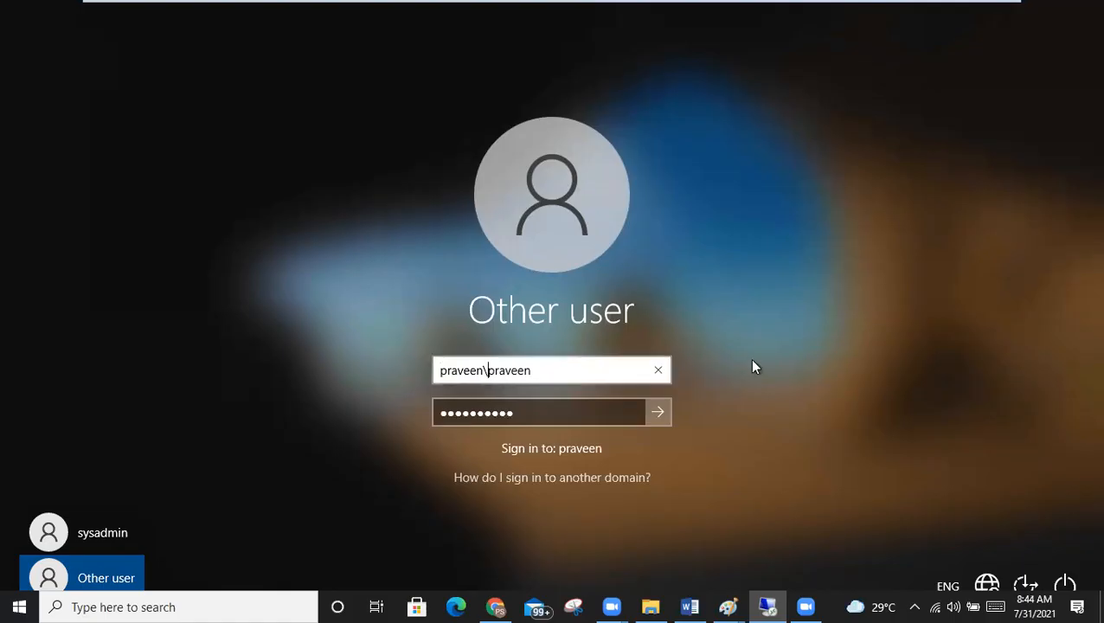
pyautogui.press('Return')
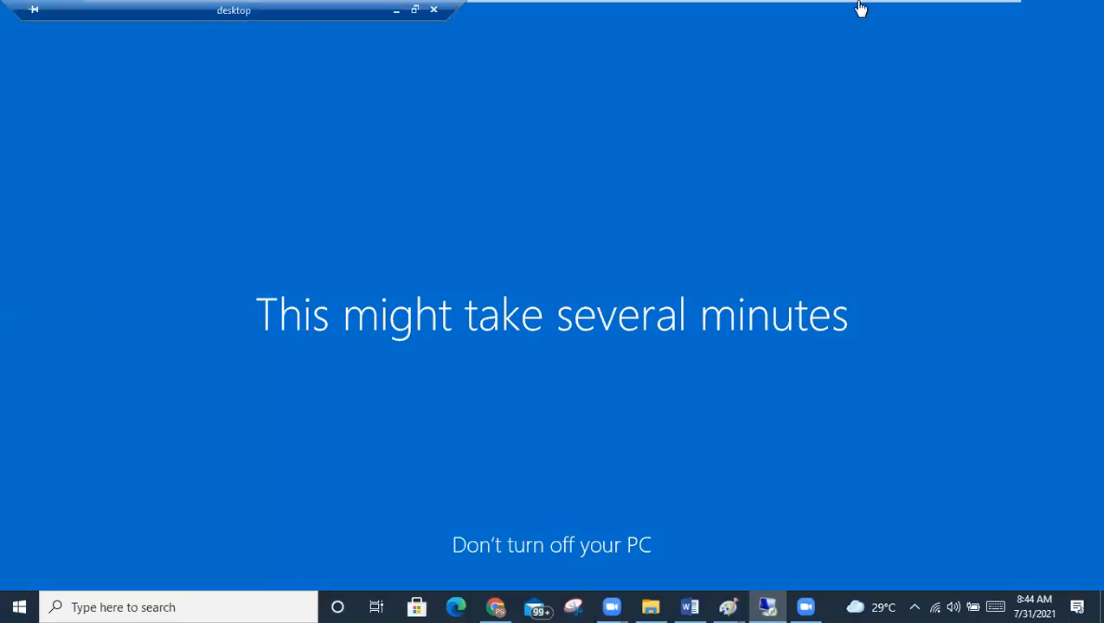
pyautogui.moveTo(688, 7)
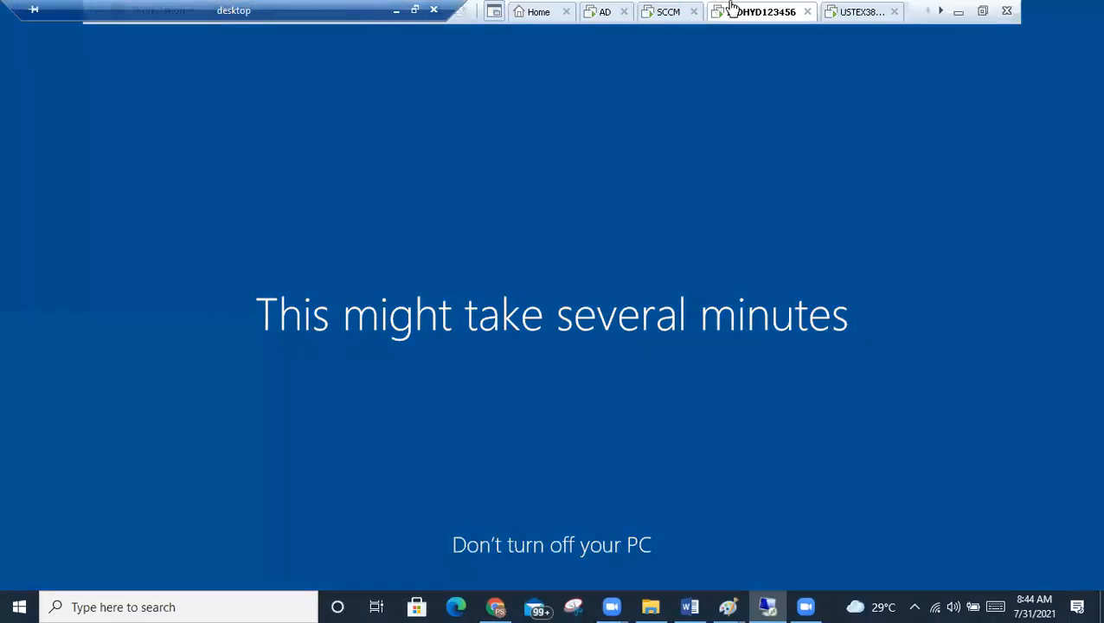
# Sign in to USTEX384256 as another domain user, then switch back to INDHYD123456.
pyautogui.click(844, 16)
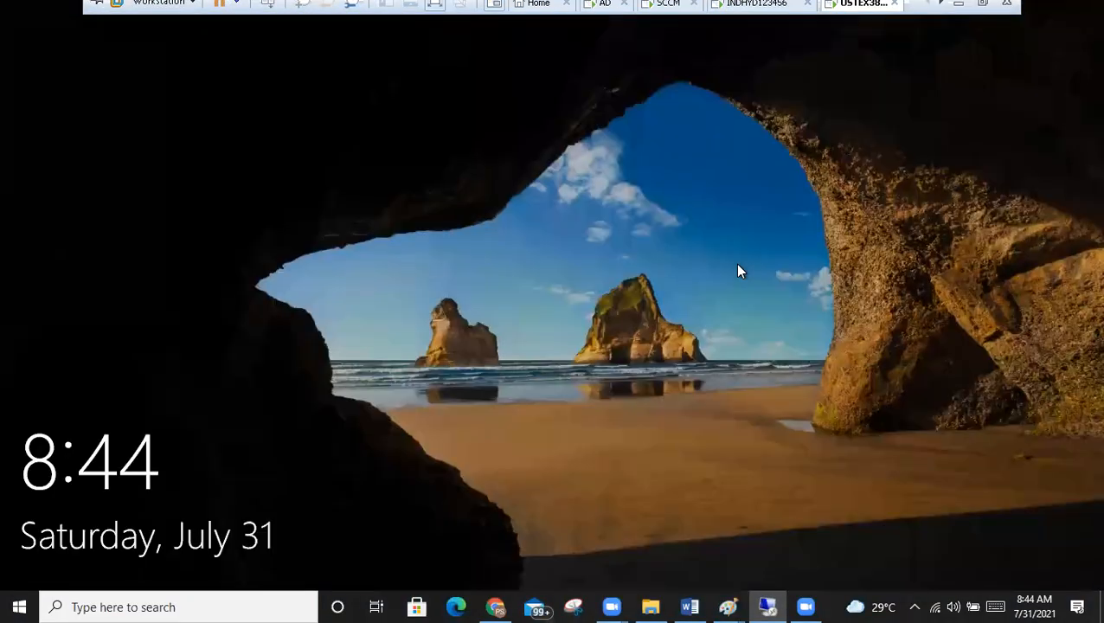
pyautogui.click(738, 265)
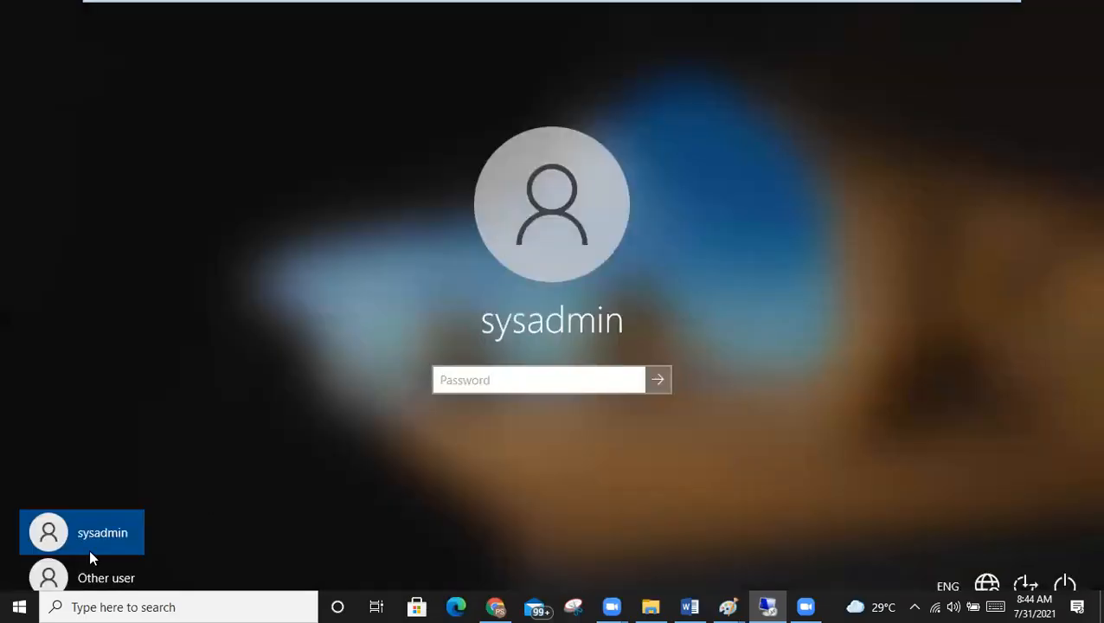
pyautogui.click(93, 578)
pyautogui.write('ravi')
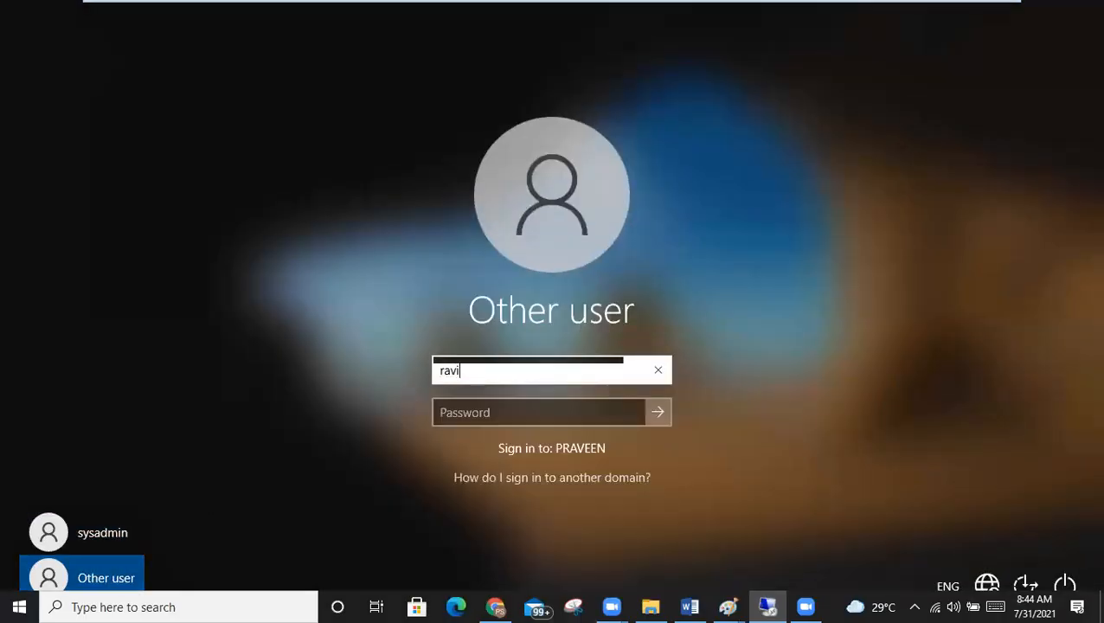
pyautogui.press('Tab')
pyautogui.write('**********')
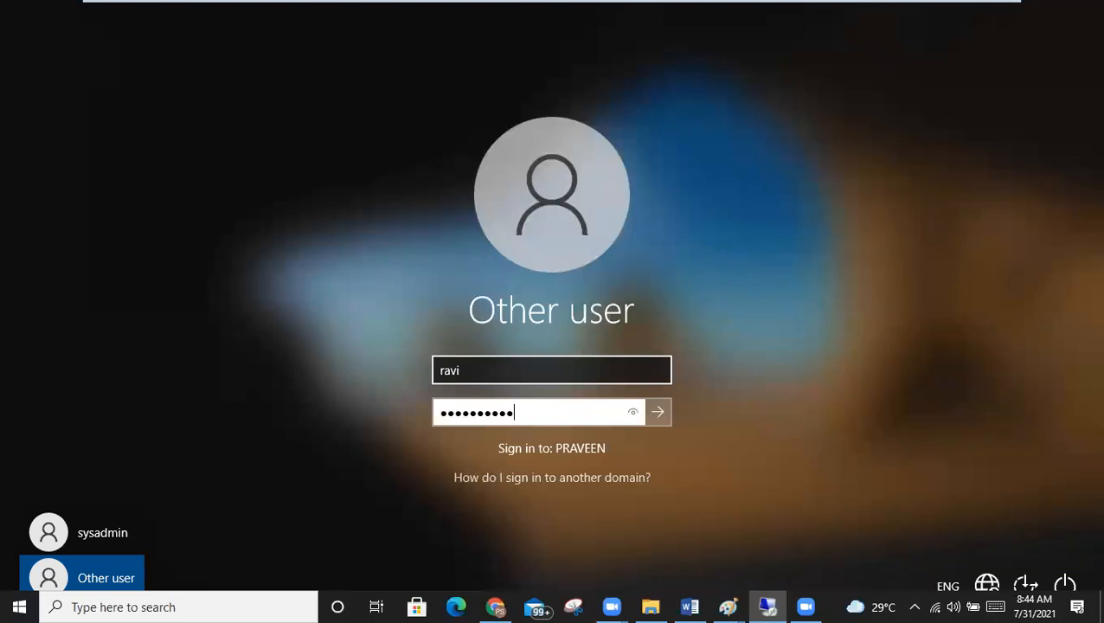
pyautogui.press('Return')
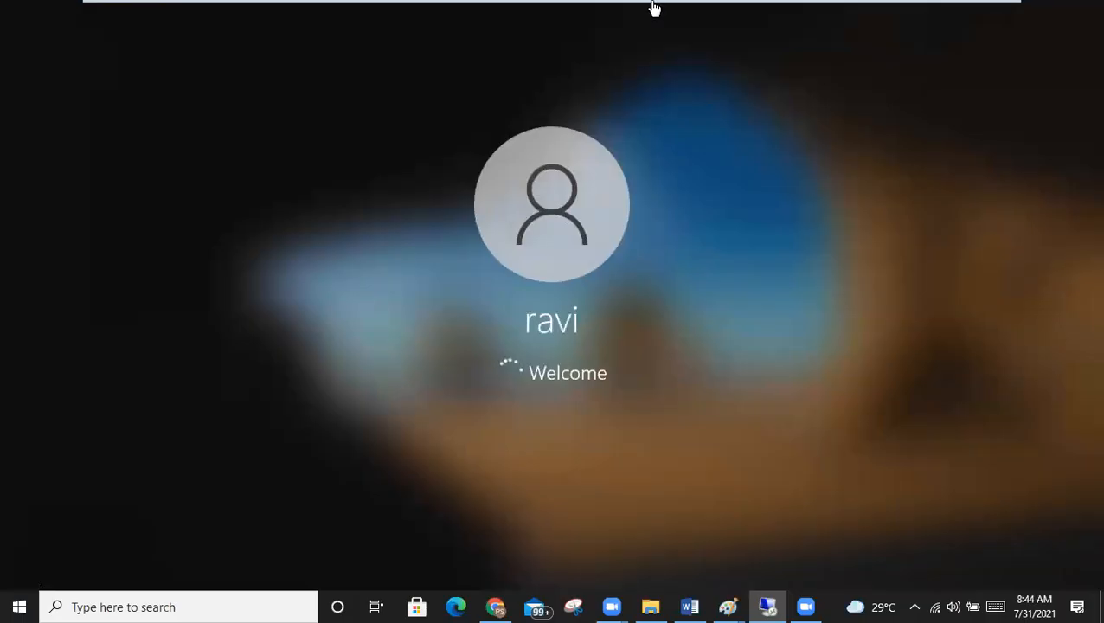
pyautogui.moveTo(653, 5)
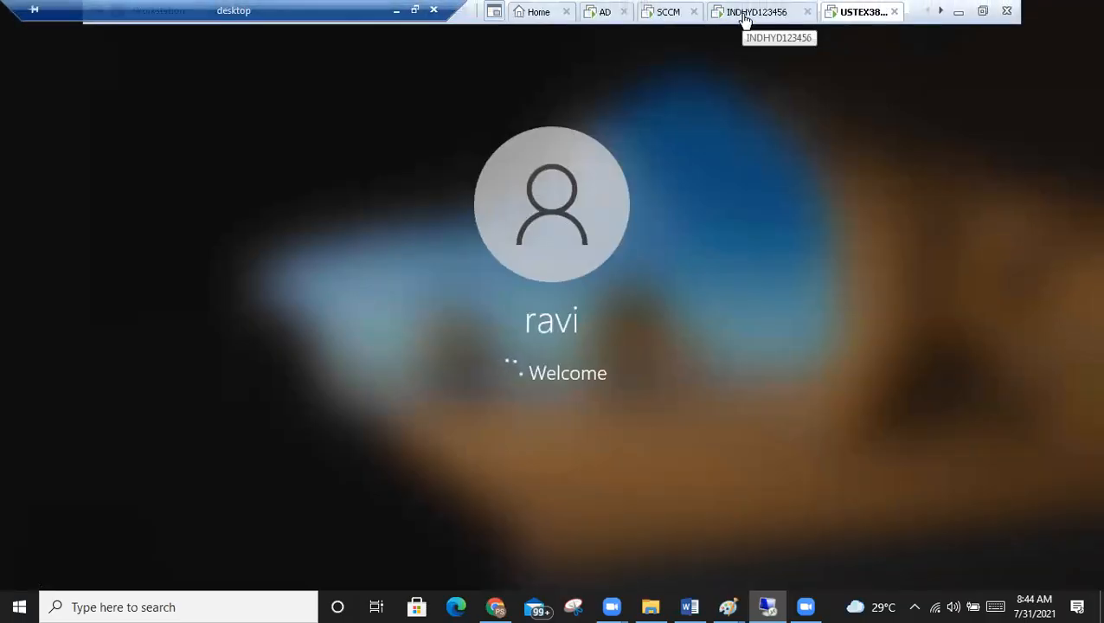
pyautogui.click(745, 18)
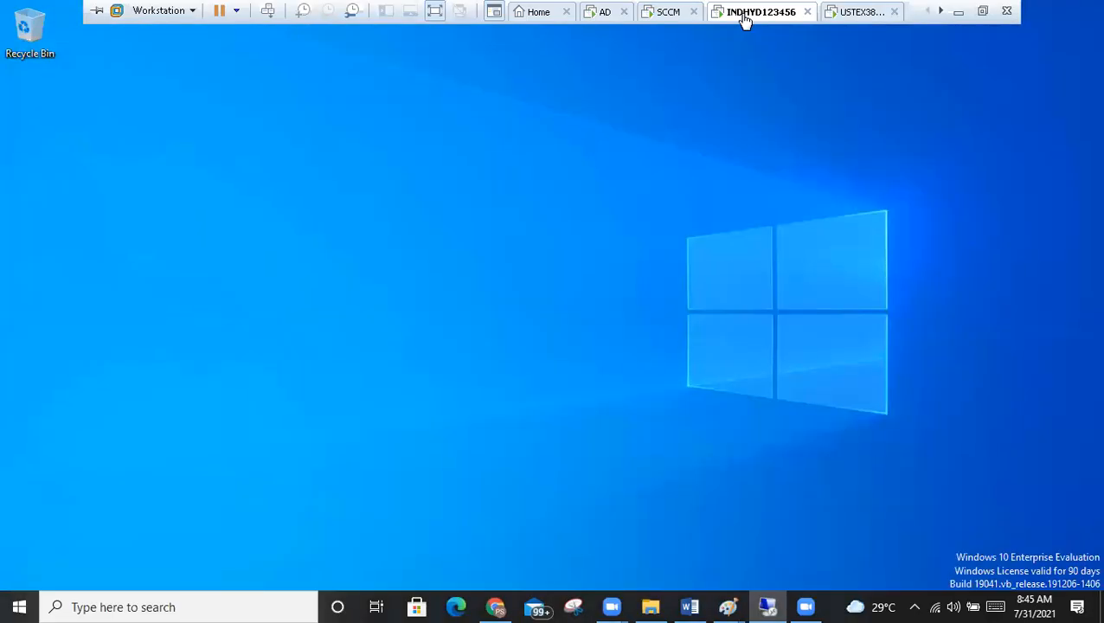
# Cancel the VMware Tools log-off prompt on INDHYD123456 and open File Explorer with Win+E.
pyautogui.click(837, 12)
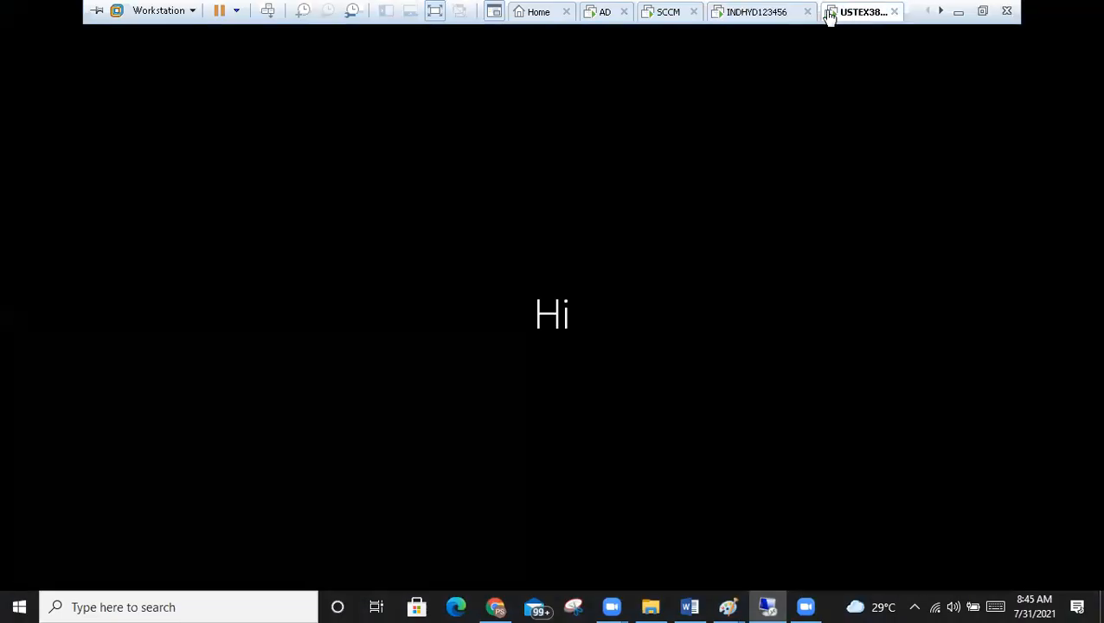
pyautogui.click(765, 13)
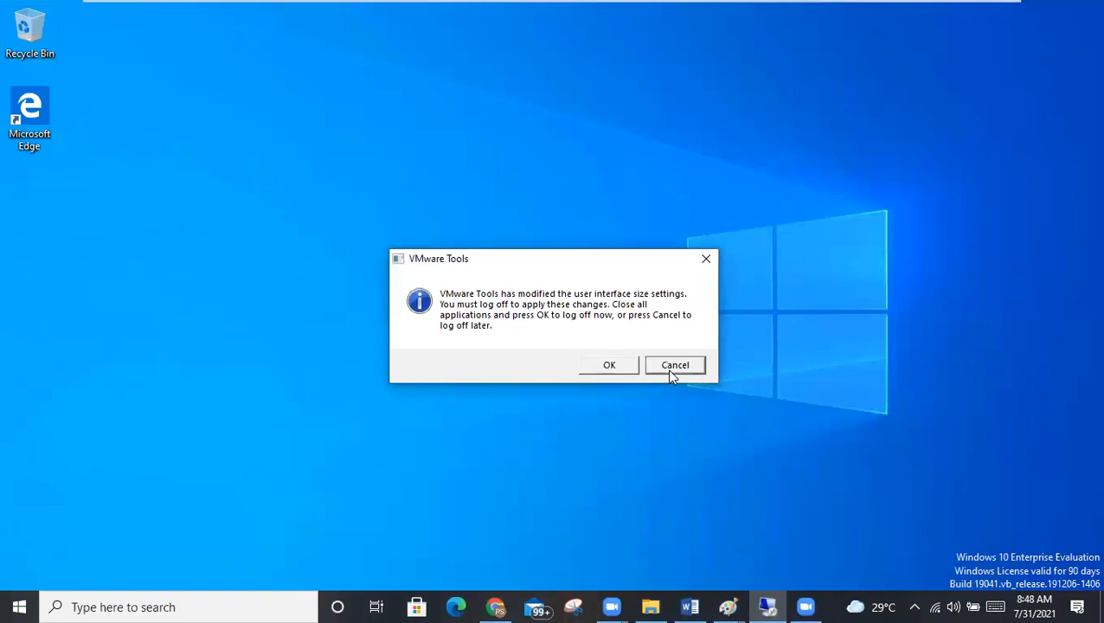
pyautogui.click(671, 368)
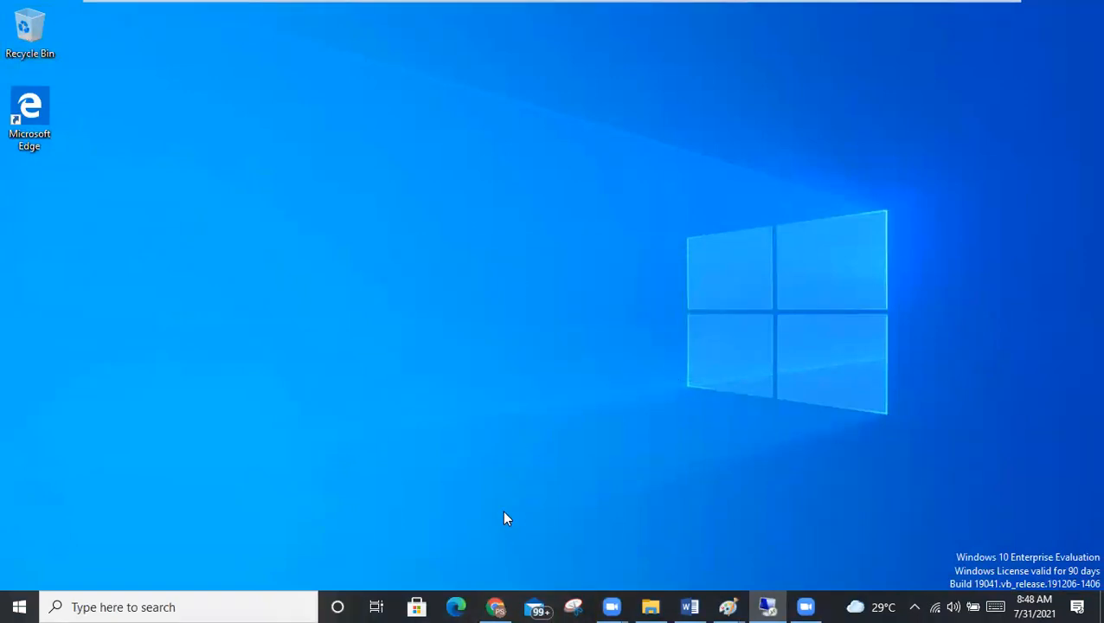
pyautogui.press('super+e')
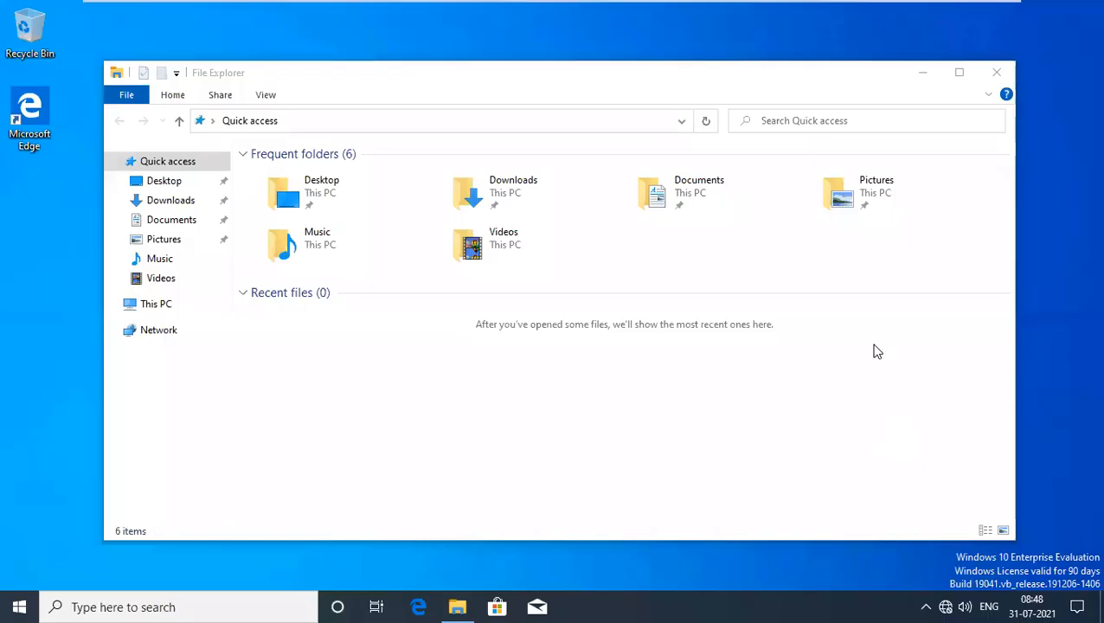
# Open Command Prompt from Run and run whoami to confirm the signed-in account.
pyautogui.press('super+r')
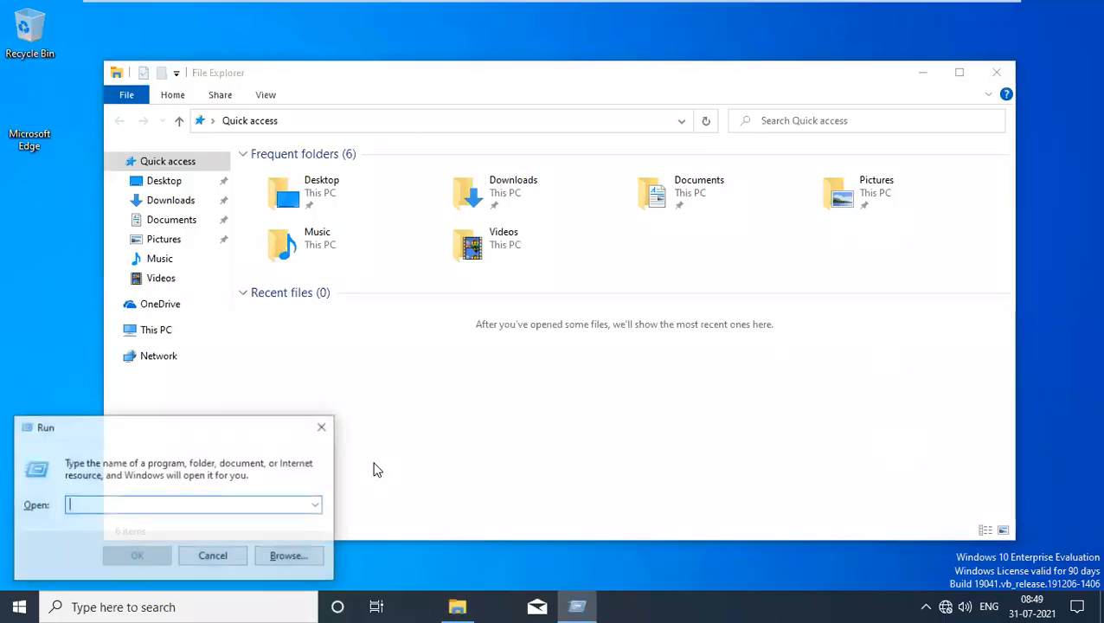
pyautogui.write('cmd')
pyautogui.press('Return')
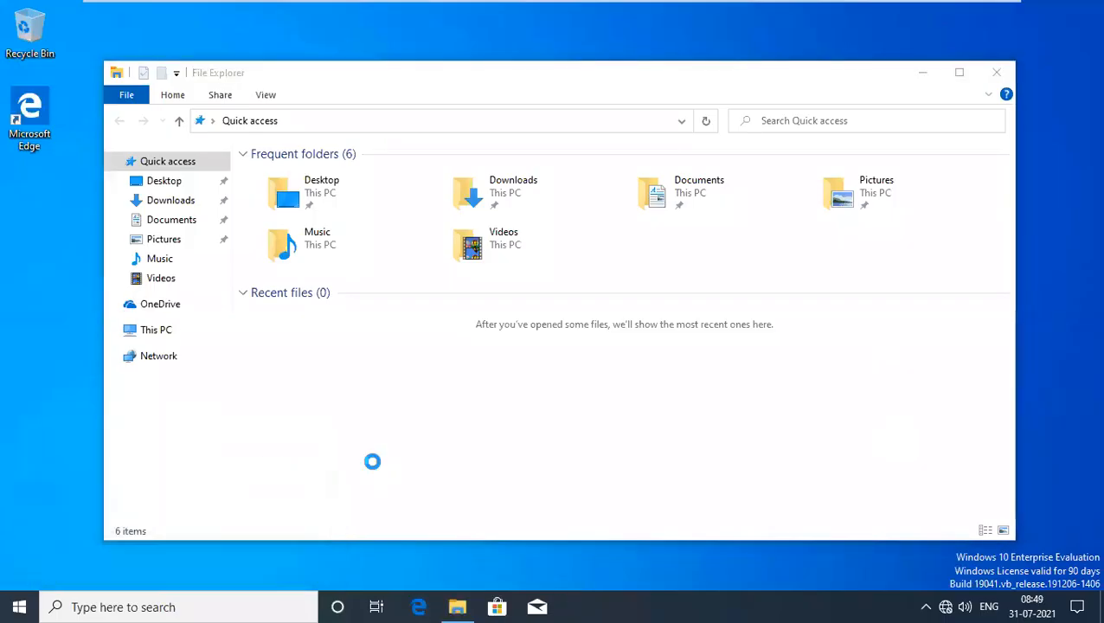
pyautogui.press('Return')
pyautogui.press('Return')
pyautogui.press('Return')
pyautogui.press('Return')
pyautogui.press('Return')
pyautogui.write('whoami')
pyautogui.press('Return')
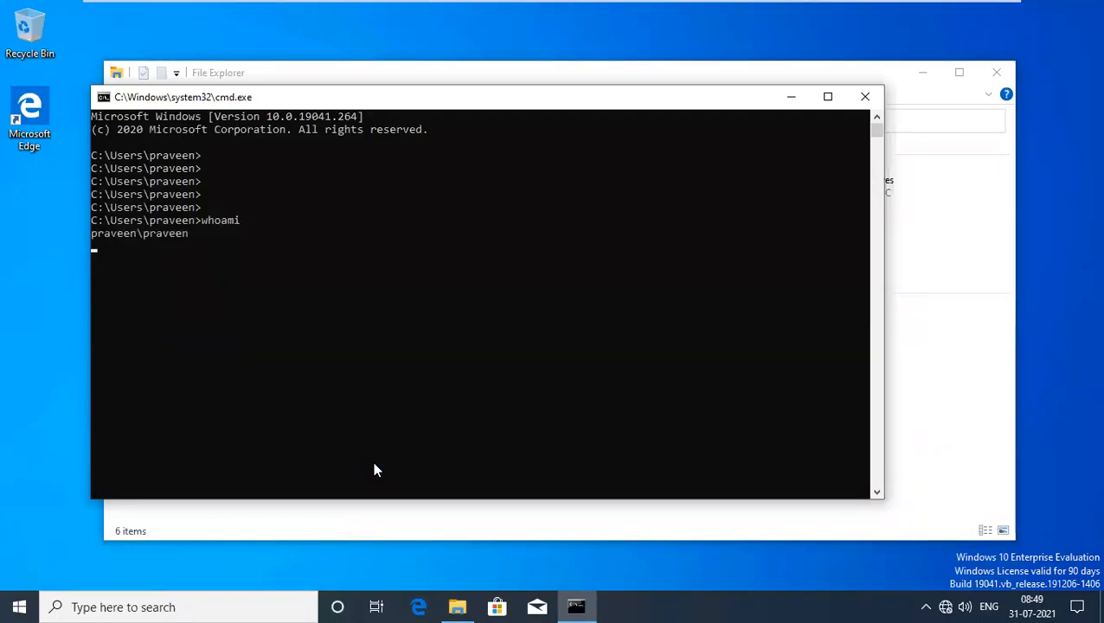
pyautogui.moveTo(205, 231); pyautogui.dragTo(72, 234)
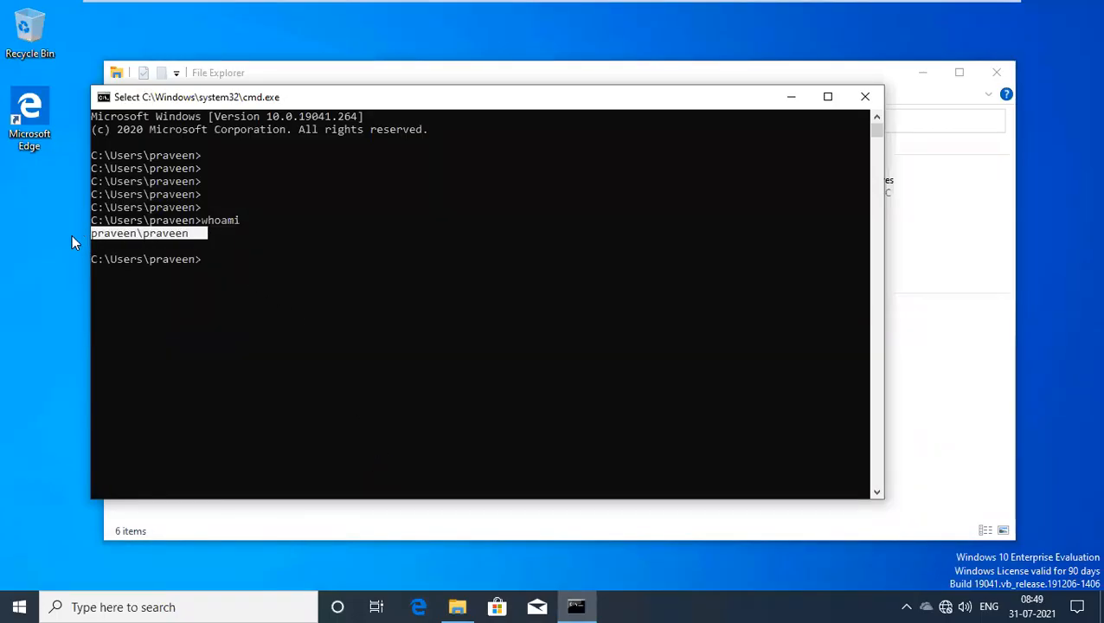
pyautogui.click(237, 247)
# Run lusrmgr.msc and list the local groups.
pyautogui.click(255, 309)
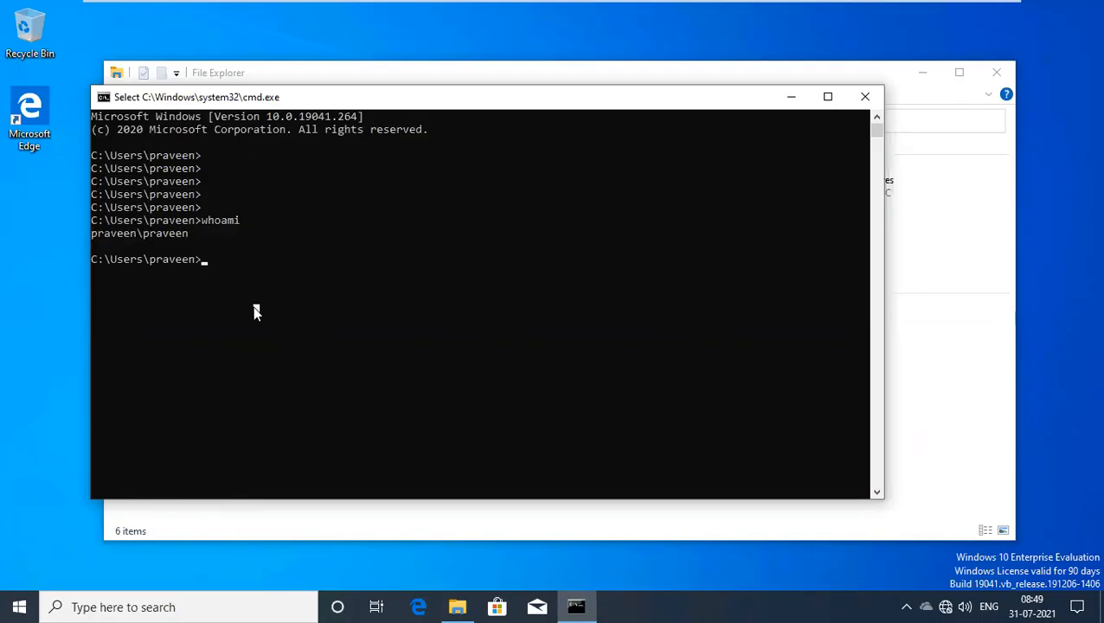
pyautogui.write('lusrmgr.msc')
pyautogui.press('Return')
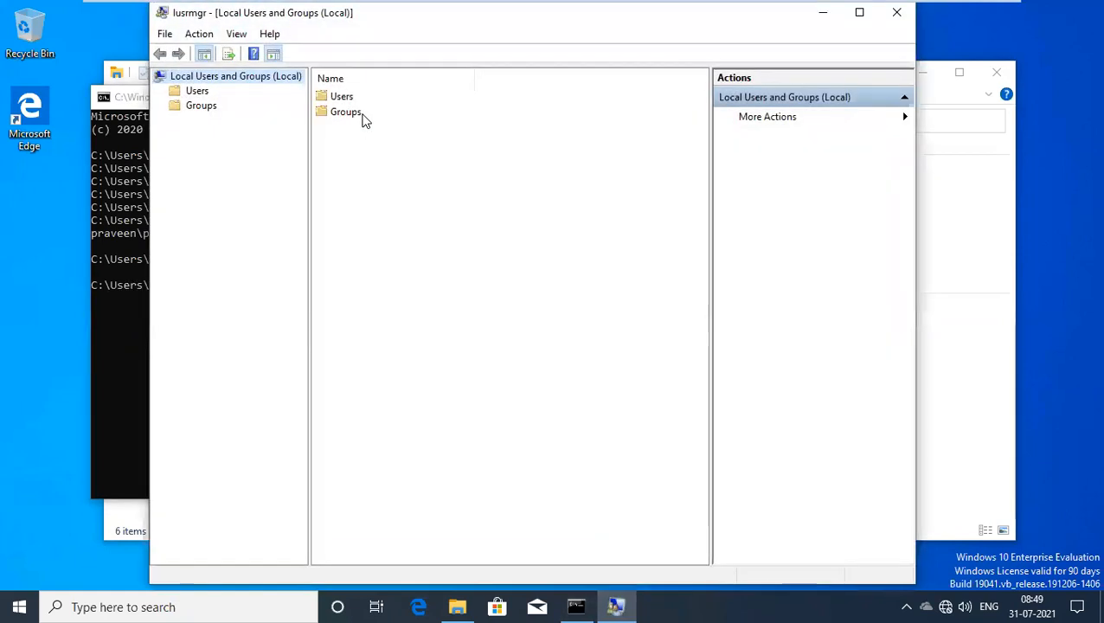
pyautogui.doubleClick(362, 116)
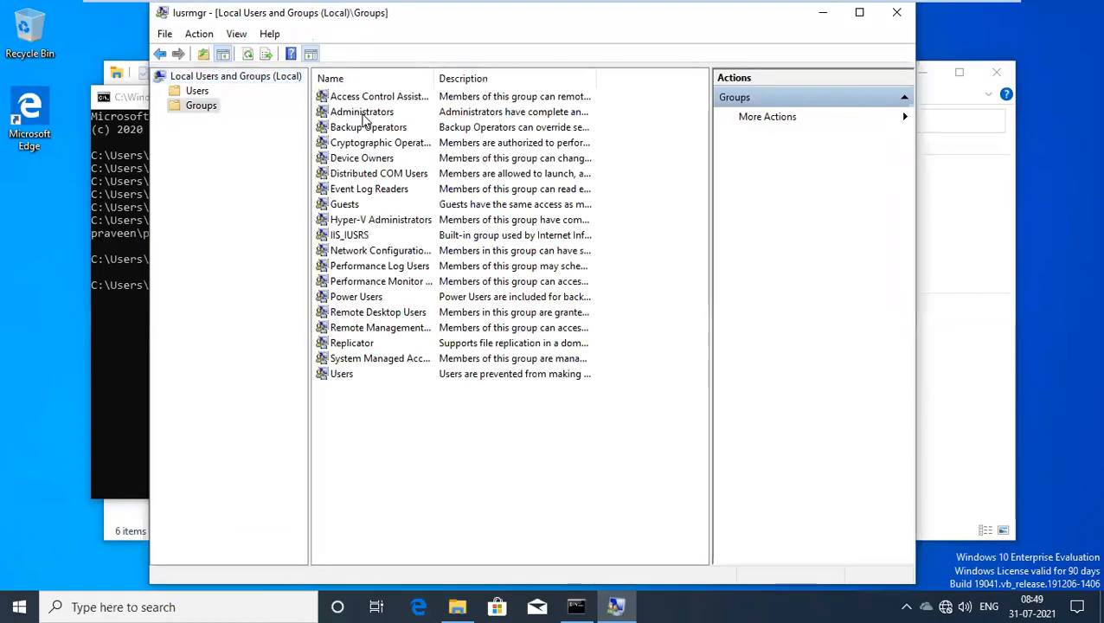
pyautogui.doubleClick(364, 114)
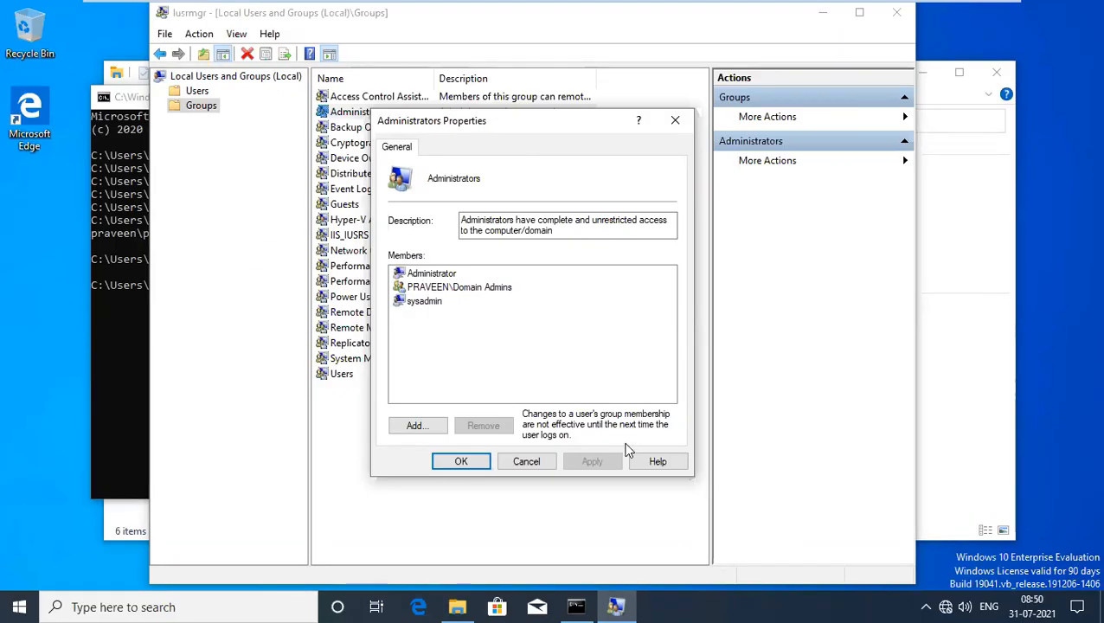
pyautogui.click(526, 464)
# Minimise the remote session to review the Paint diagram, then return to the SCCM server session.
pyautogui.moveTo(585, 12)
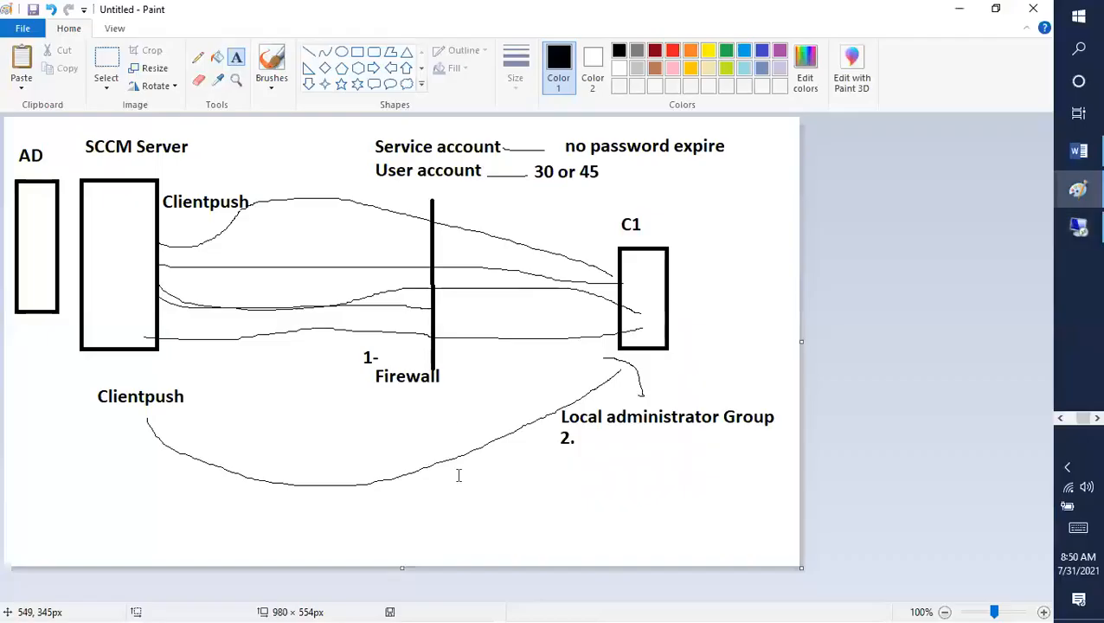
pyautogui.click(395, 9)
pyautogui.click(1080, 232)
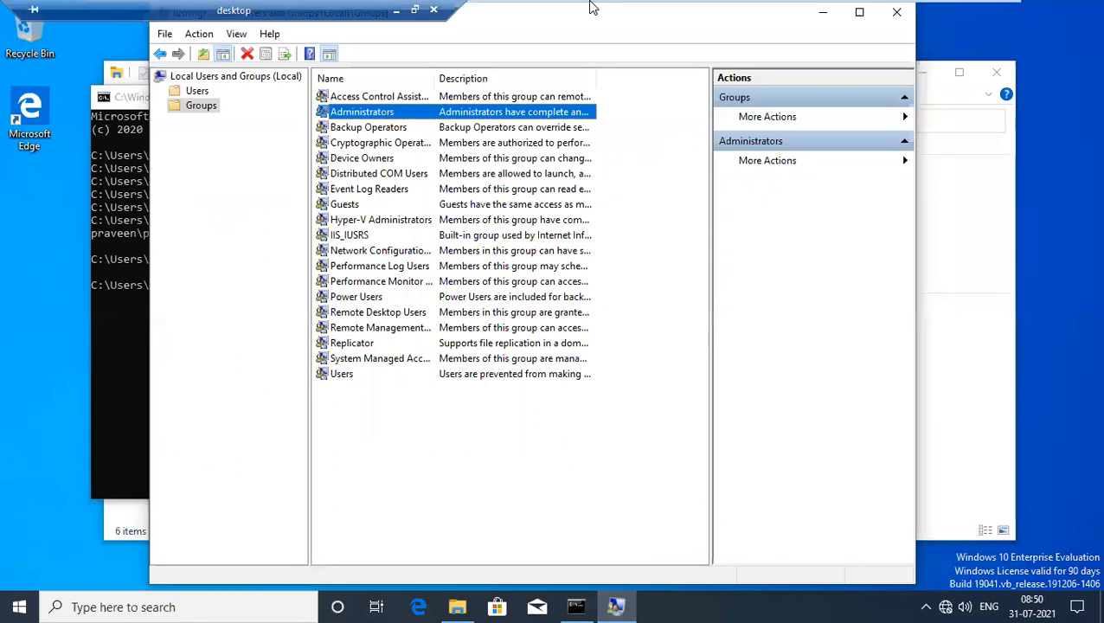
pyautogui.moveTo(593, 5)
pyautogui.click(666, 16)
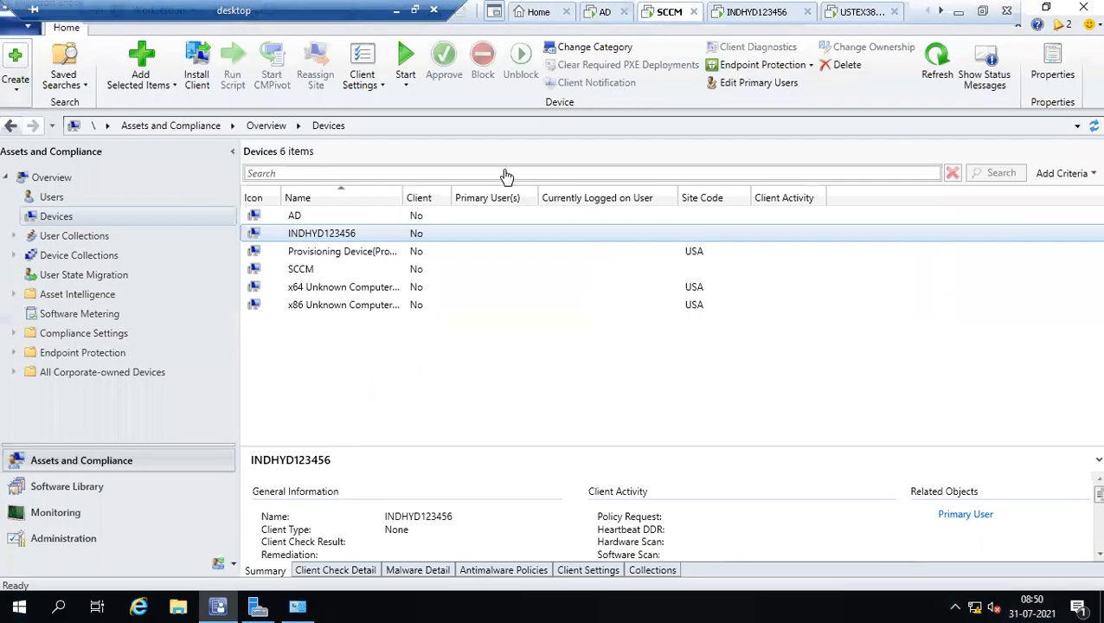
# Start the Install Client wizard for INDHYD123456 and review its settings summary.
pyautogui.click(357, 370)
pyautogui.rightClick(317, 239)
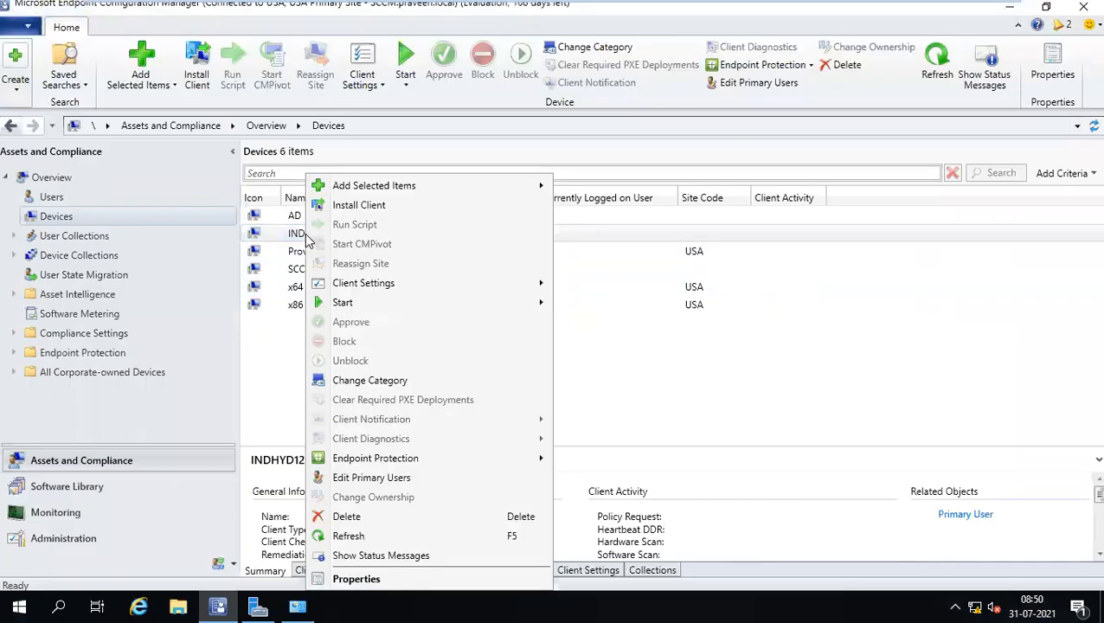
pyautogui.click(365, 208)
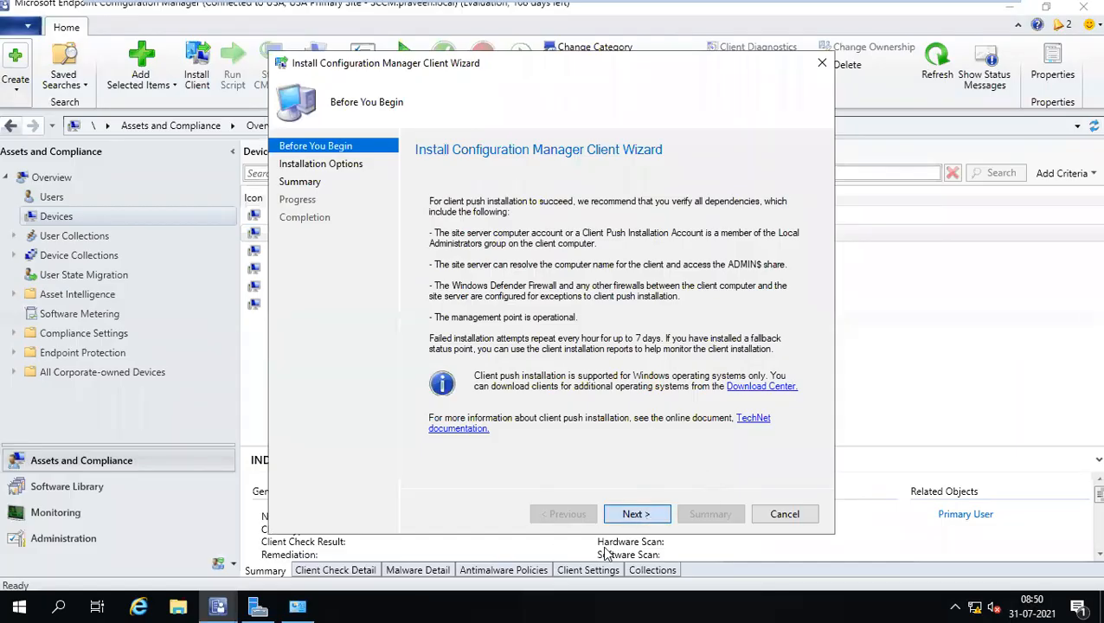
pyautogui.click(636, 514)
pyautogui.click(636, 514)
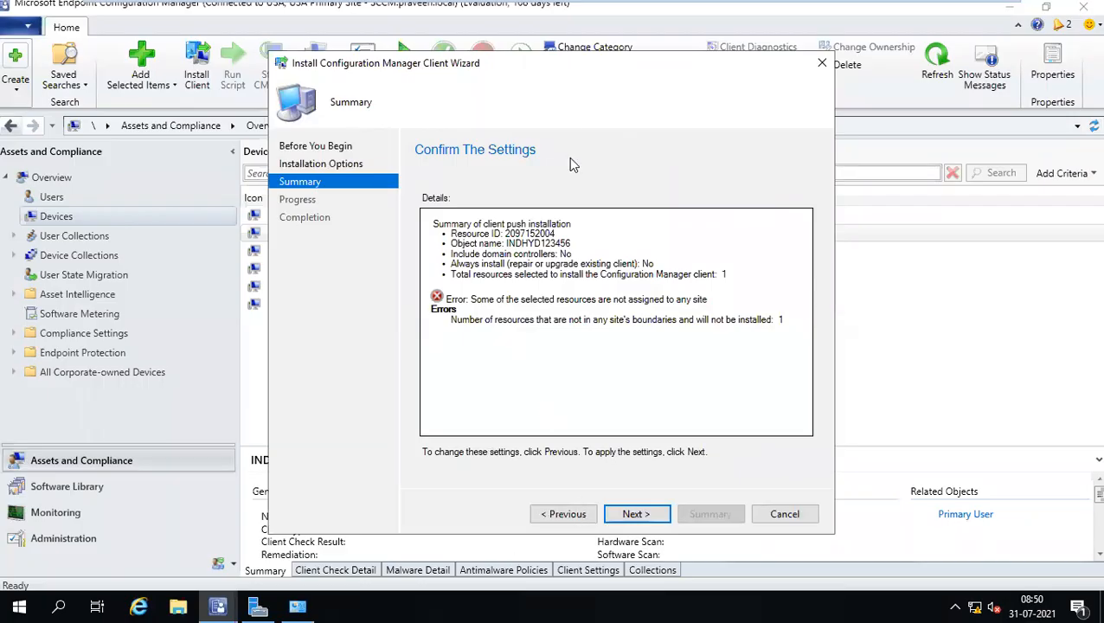
pyautogui.moveTo(494, 68); pyautogui.dragTo(494, 51)
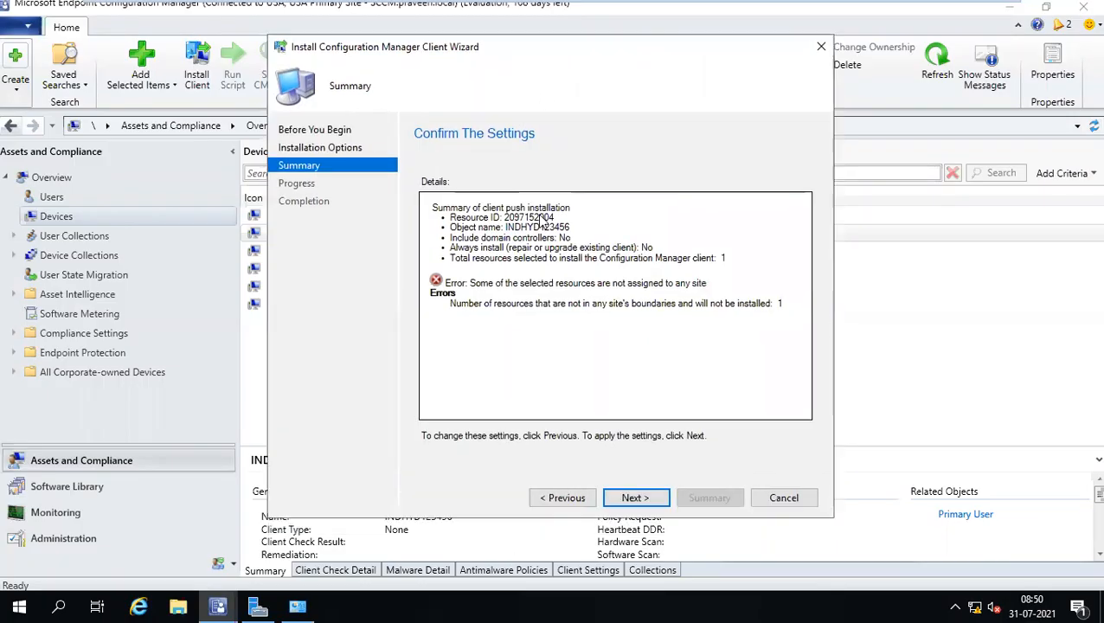
pyautogui.moveTo(530, 303); pyautogui.dragTo(676, 304)
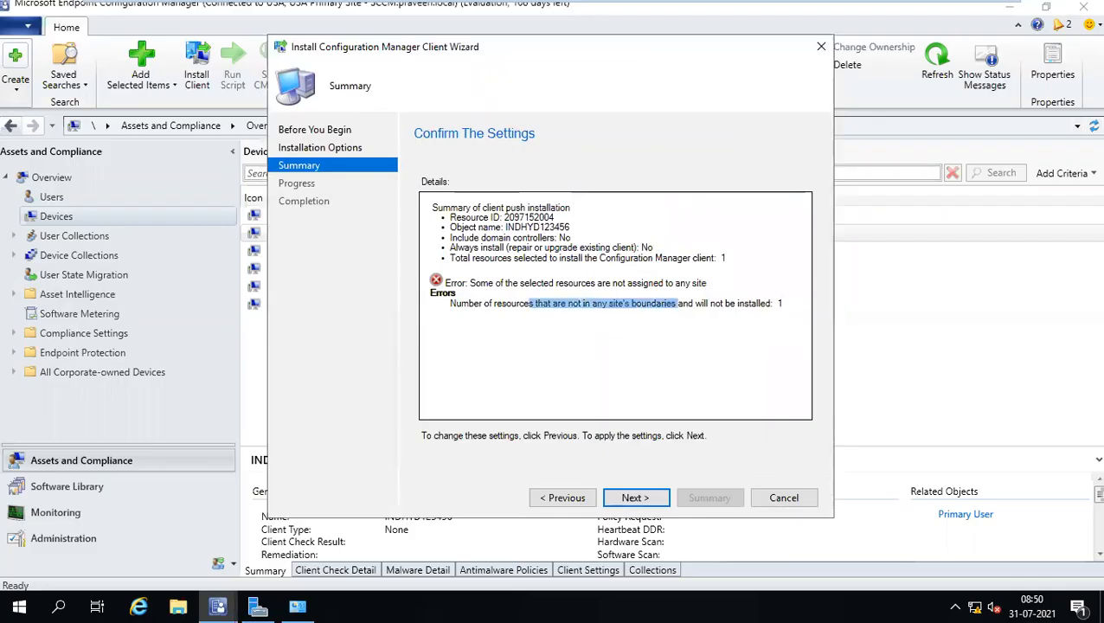
# Enable Always install and install from the USA-USA Primary Site.
pyautogui.click(580, 500)
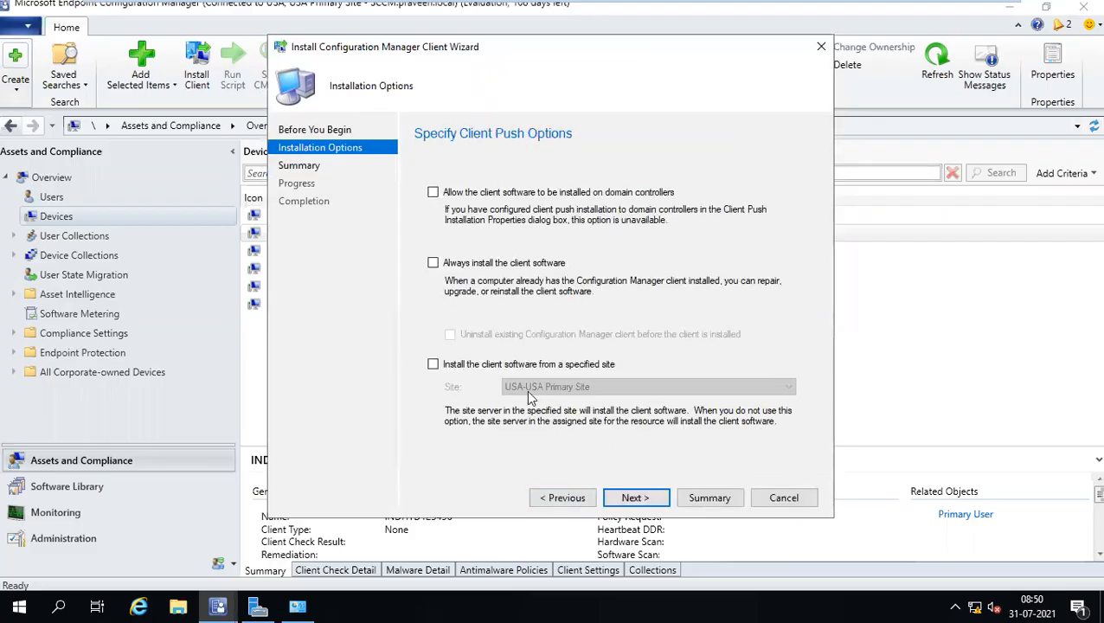
pyautogui.click(457, 268)
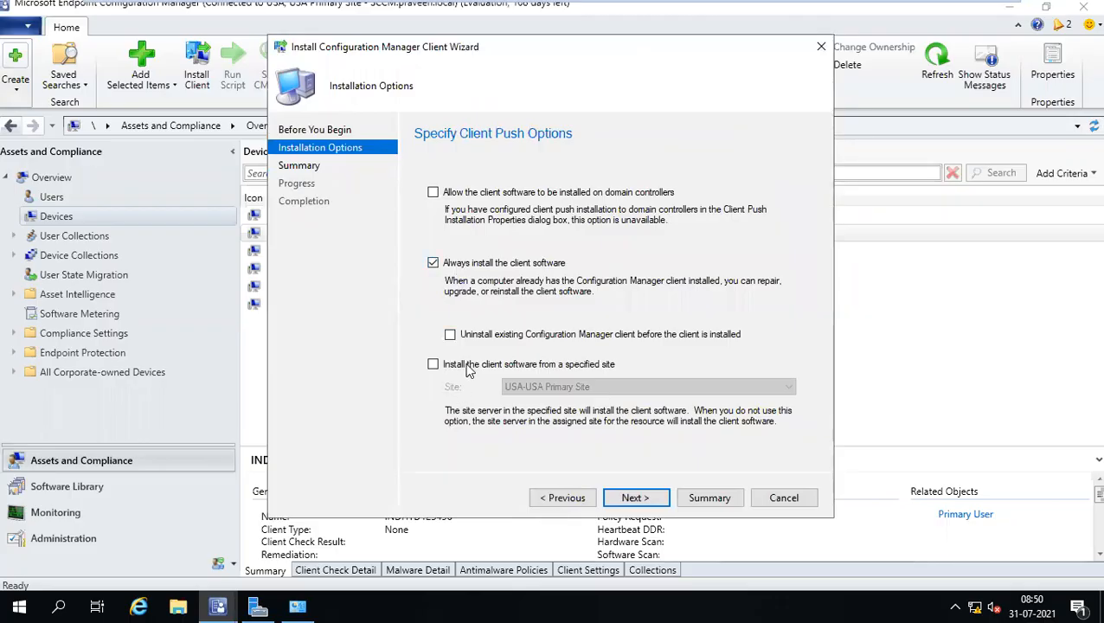
pyautogui.click(465, 365)
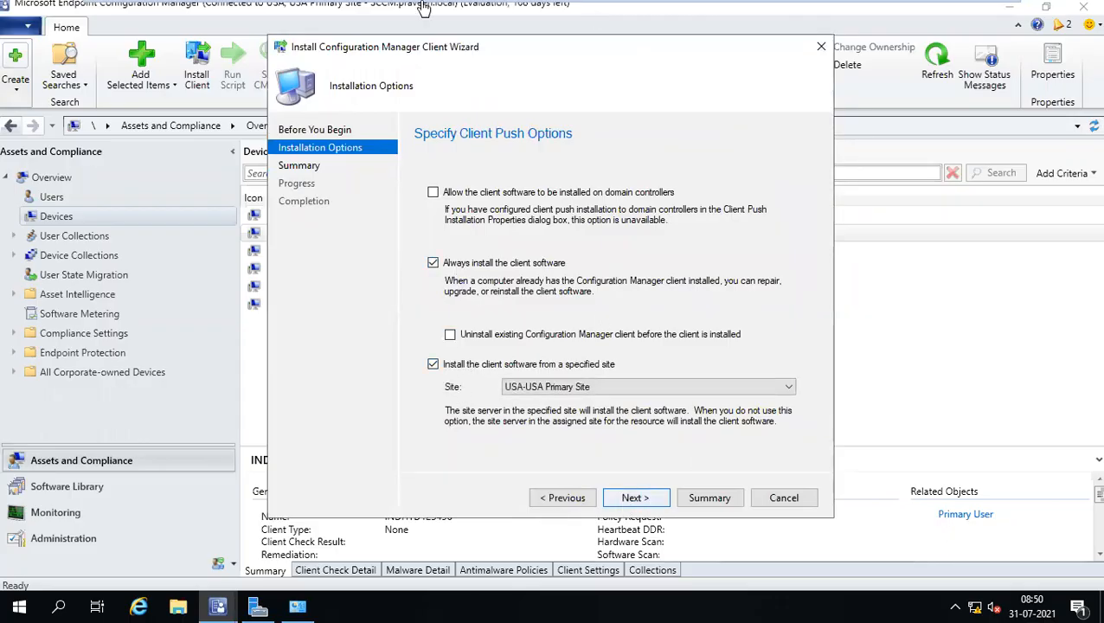
pyautogui.click(178, 606)
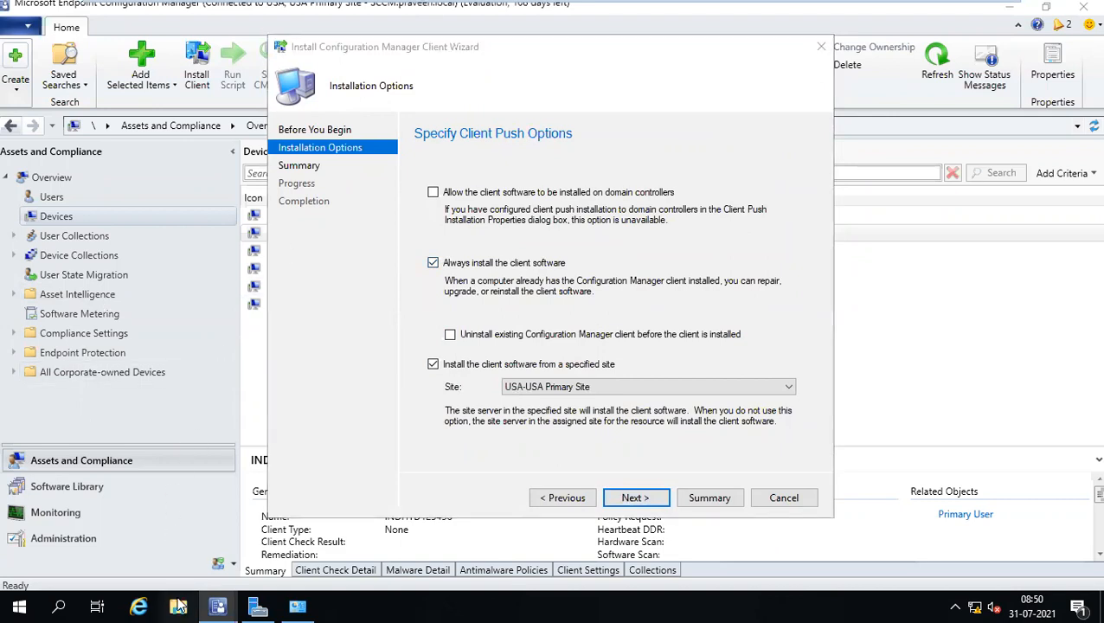
# Show This PC's drives in File Explorer and launch a command prompt with cmd.
pyautogui.moveTo(826, 115); pyautogui.dragTo(784, 108)
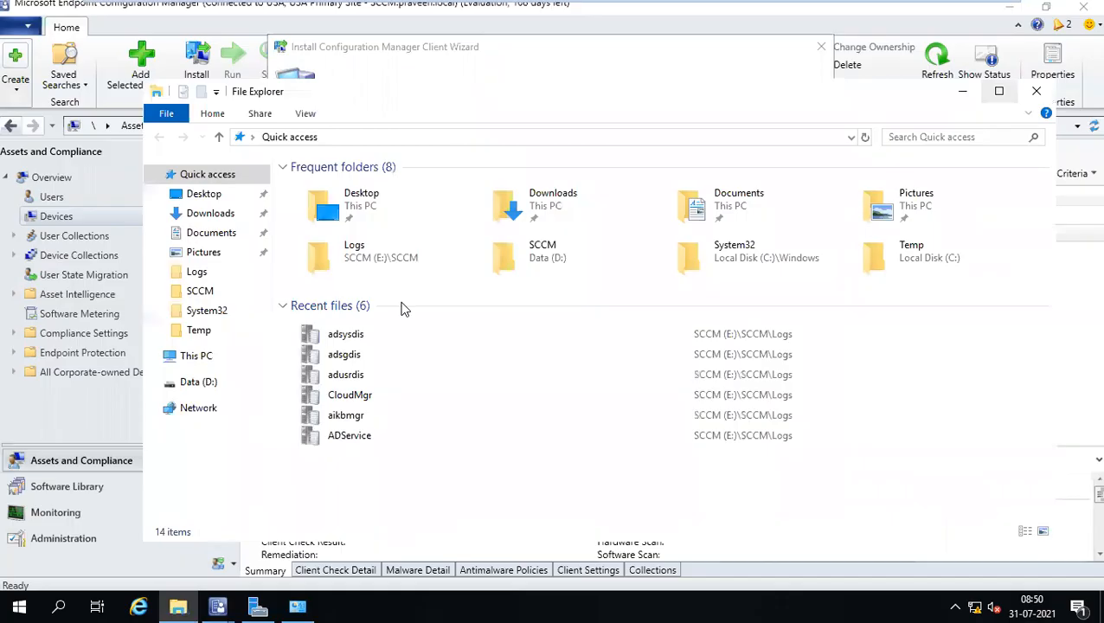
pyautogui.click(187, 359)
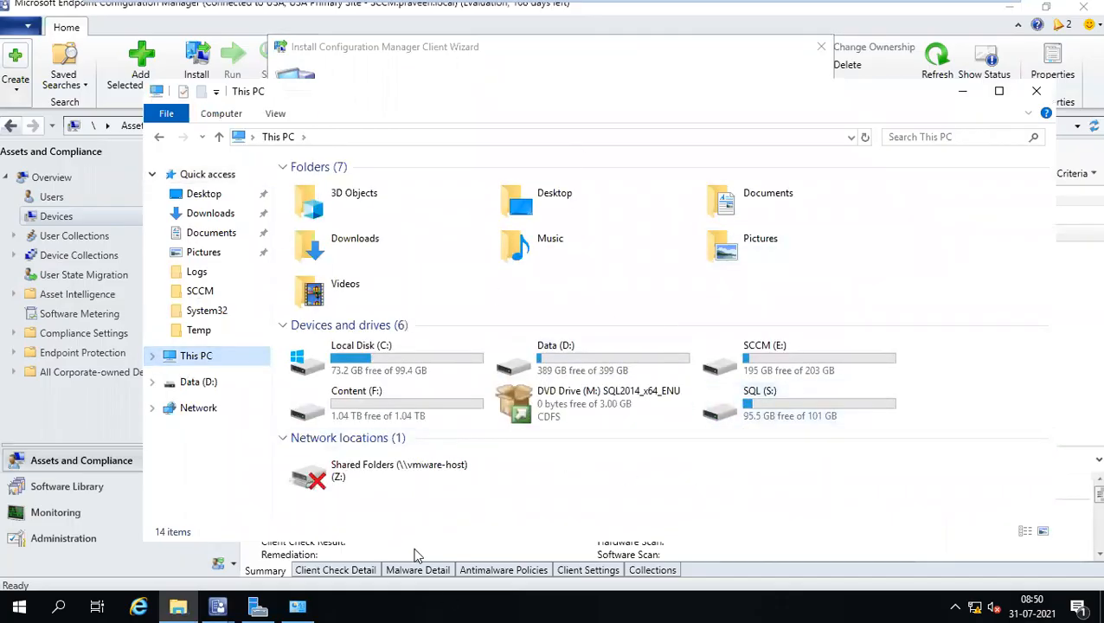
pyautogui.press('super+r')
pyautogui.write('cmd')
pyautogui.press('Return')
pyautogui.press('Return')
pyautogui.press('Return')
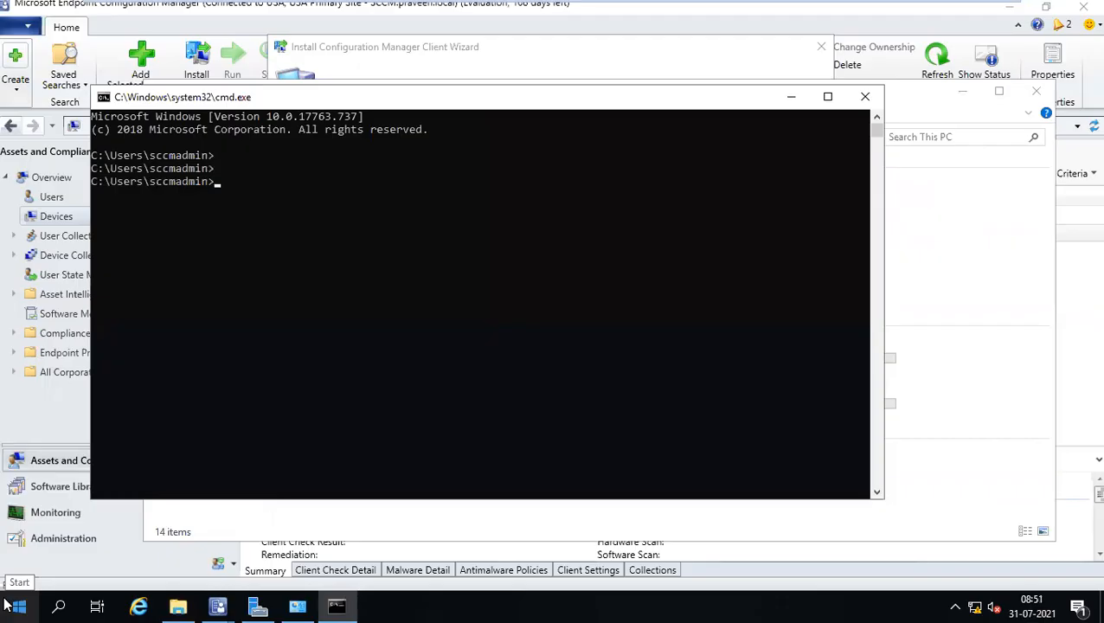
# Run net share and highlight the E:\SCCM path on the SMS_USA line.
pyautogui.write('net share')
pyautogui.press('Return')
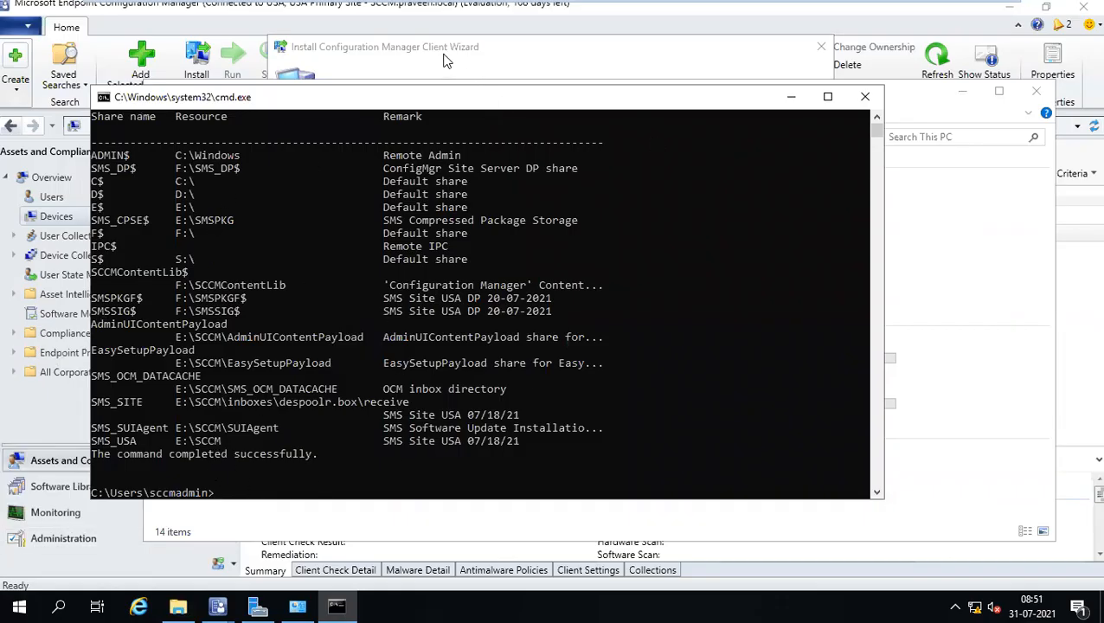
pyautogui.click(1046, 9)
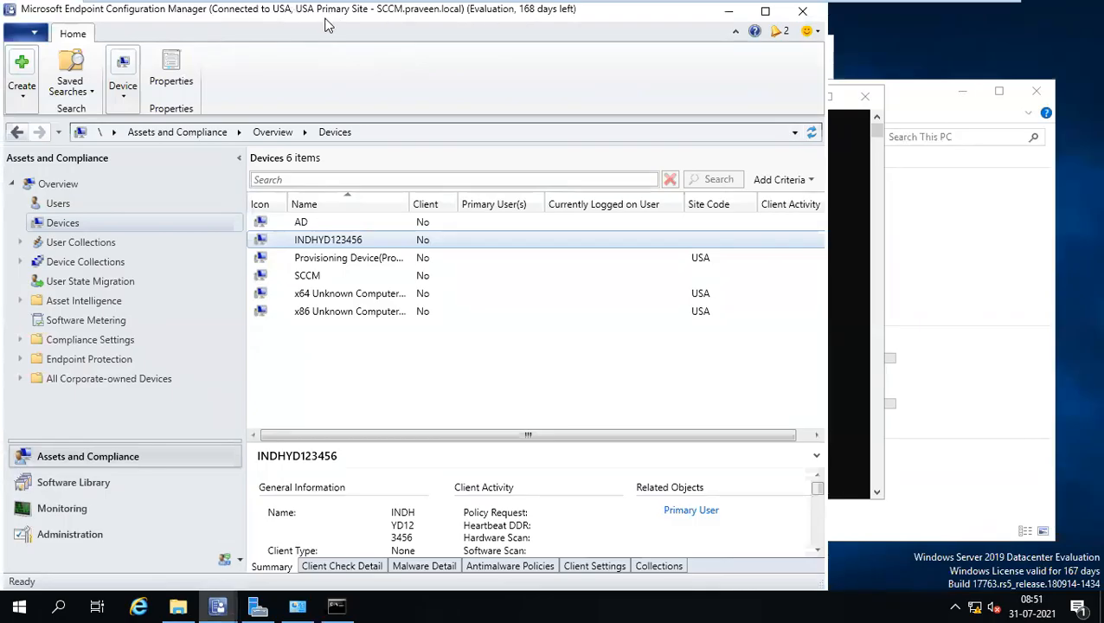
pyautogui.click(726, 12)
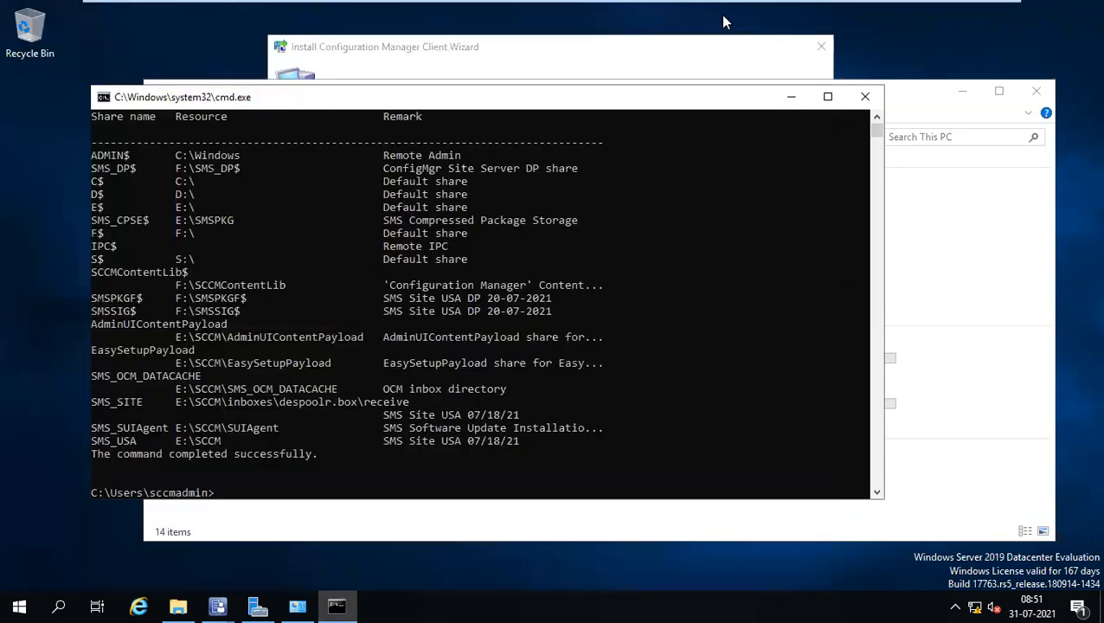
pyautogui.scroll(-2, 140, 419)
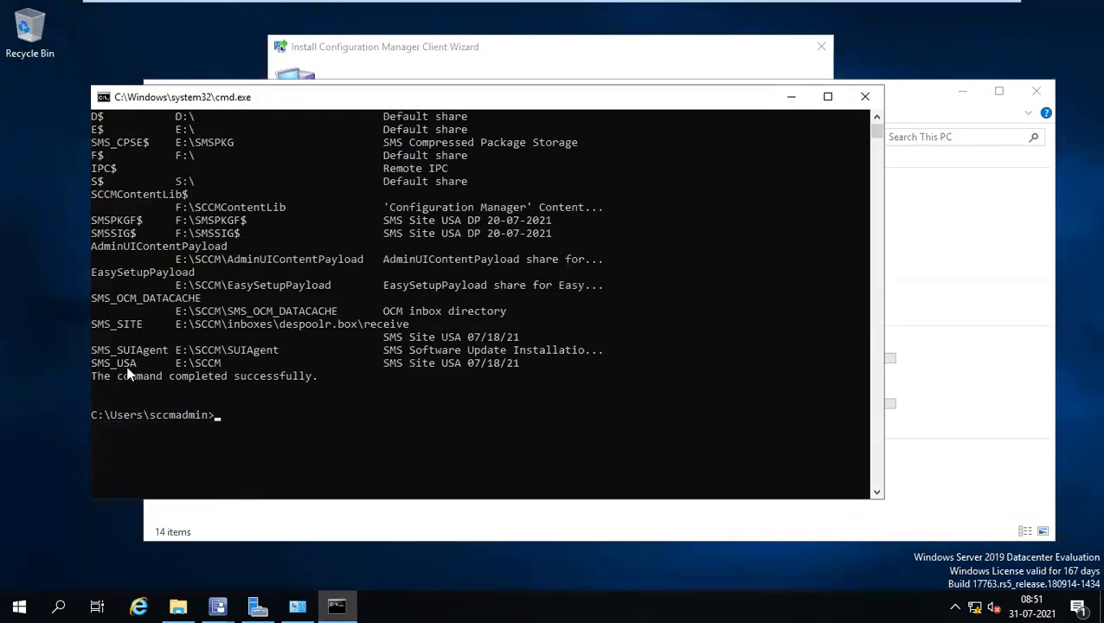
pyautogui.moveTo(171, 361); pyautogui.dragTo(231, 370)
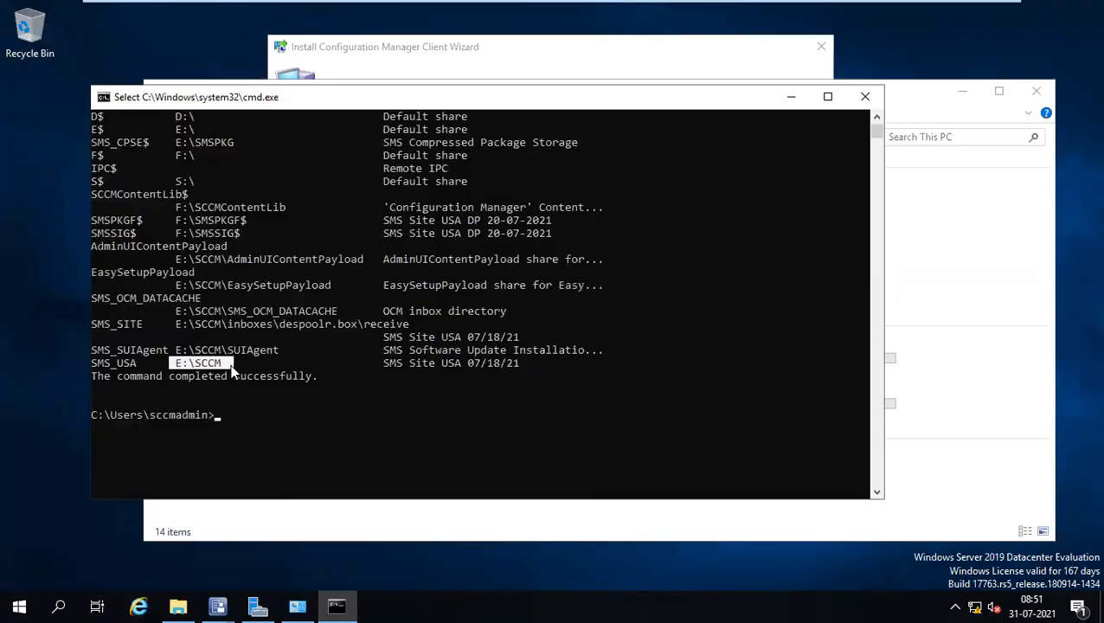
pyautogui.scroll(1, 232, 371)
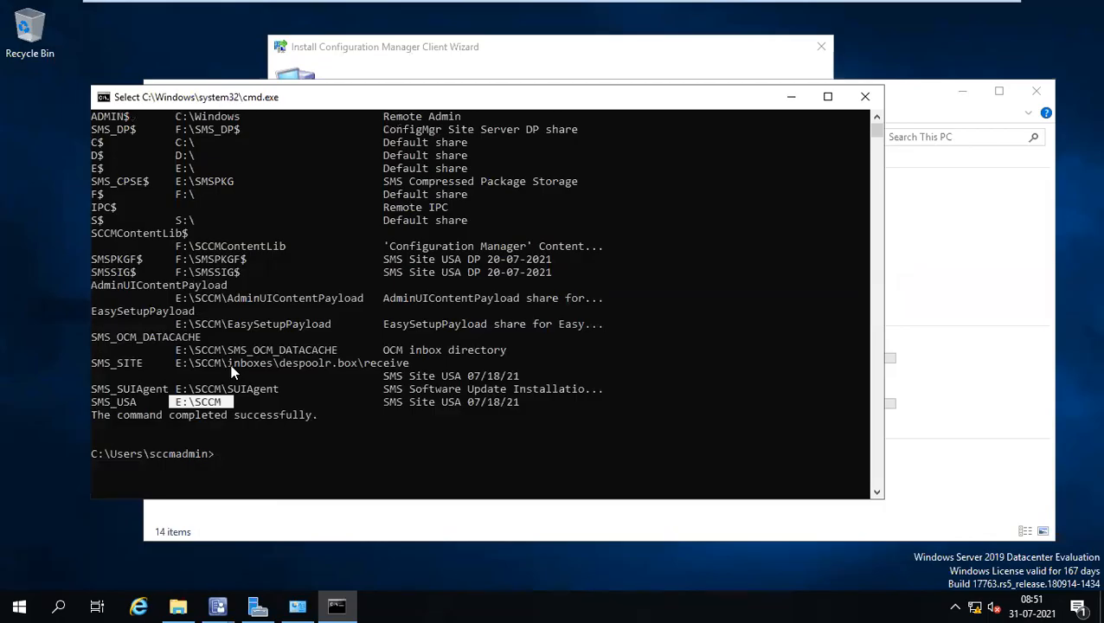
pyautogui.scroll(2, 232, 372)
pyautogui.scroll(-2, 232, 370)
# Browse File Explorer to the E:\SCCM\Logs folder on the SCCM (E:) drive.
pyautogui.click(179, 604)
pyautogui.doubleClick(800, 348)
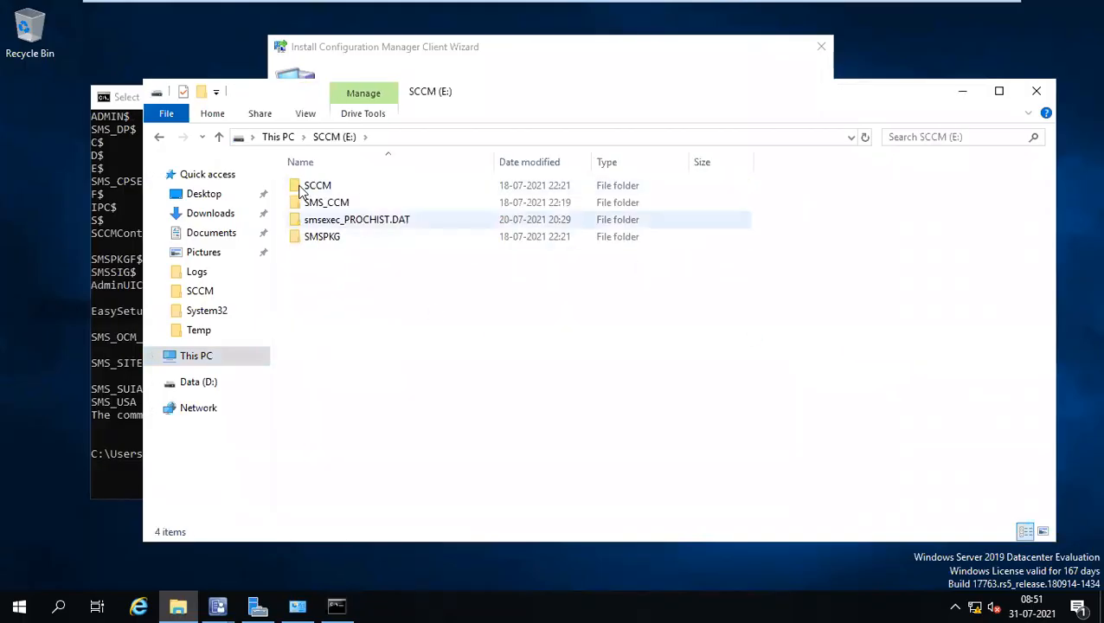
pyautogui.doubleClick(304, 188)
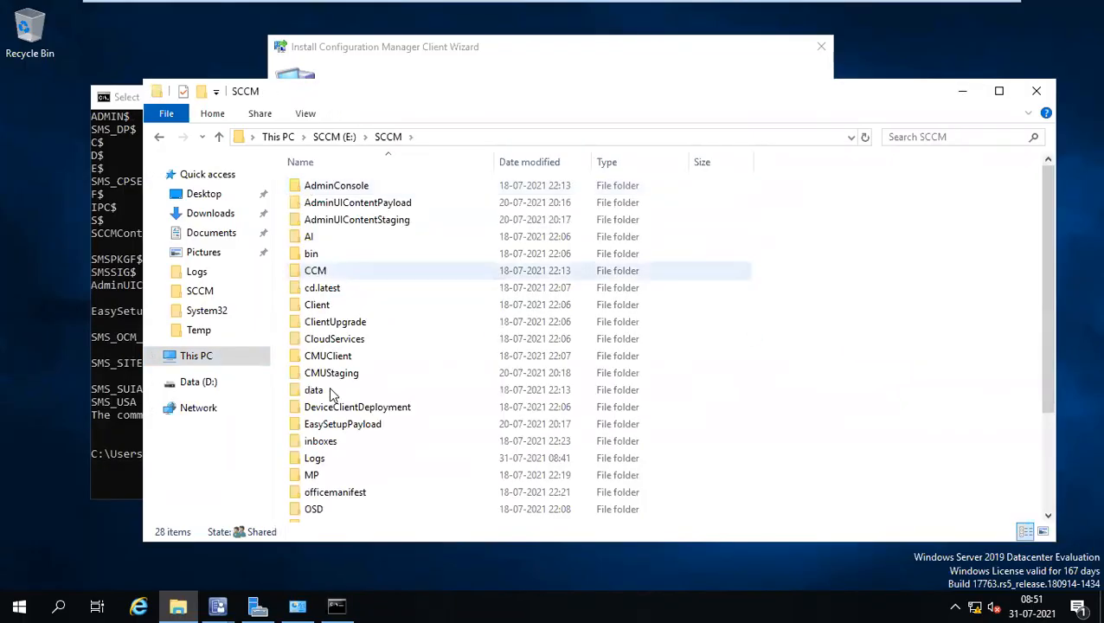
pyautogui.doubleClick(317, 458)
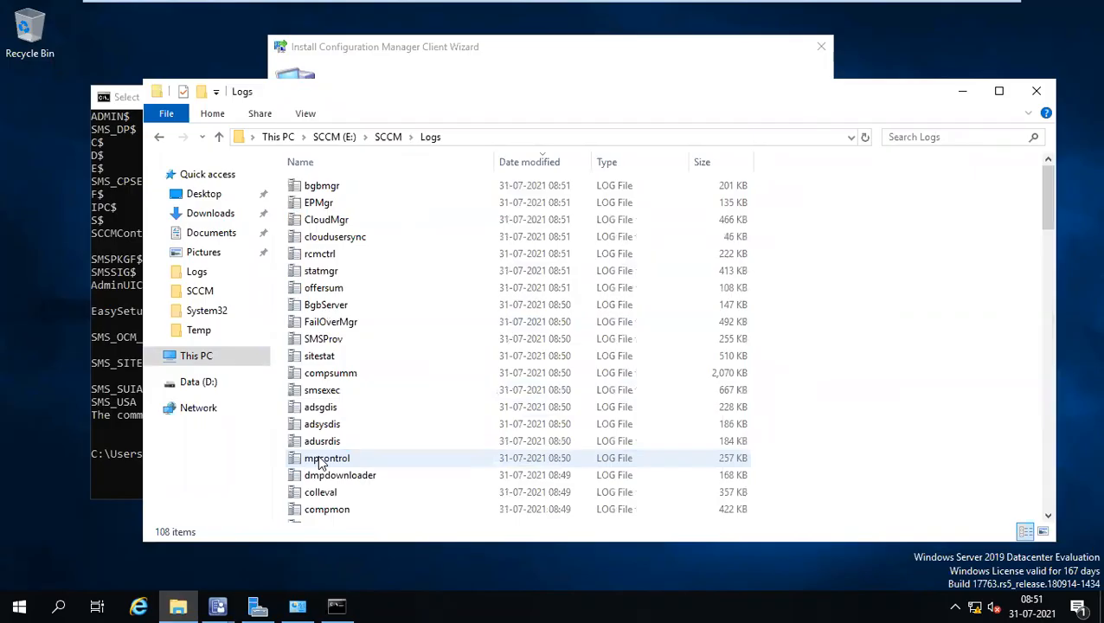
# Highlight the net share command and SMS_USA's E:\SCCM path in the command prompt output.
pyautogui.click(126, 411)
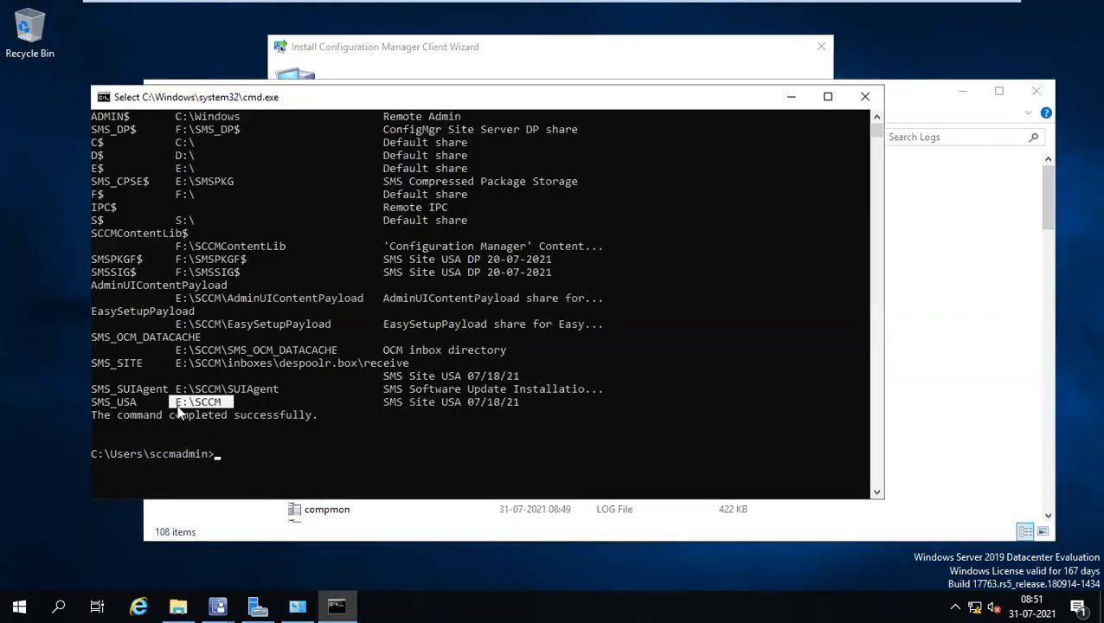
pyautogui.click(232, 410)
pyautogui.click(498, 69)
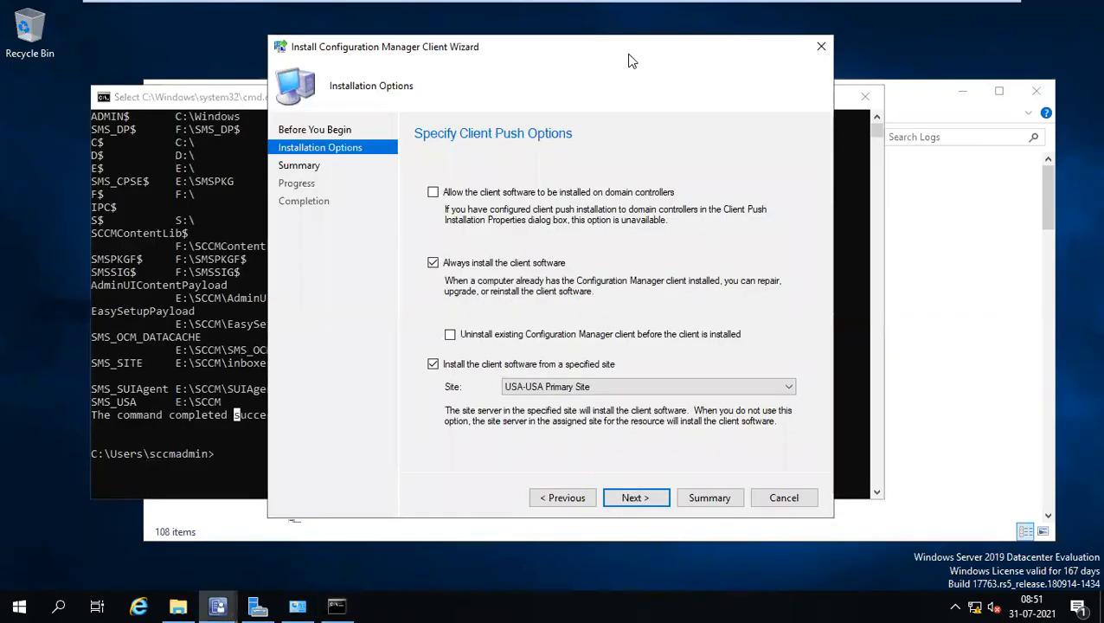
pyautogui.click(180, 604)
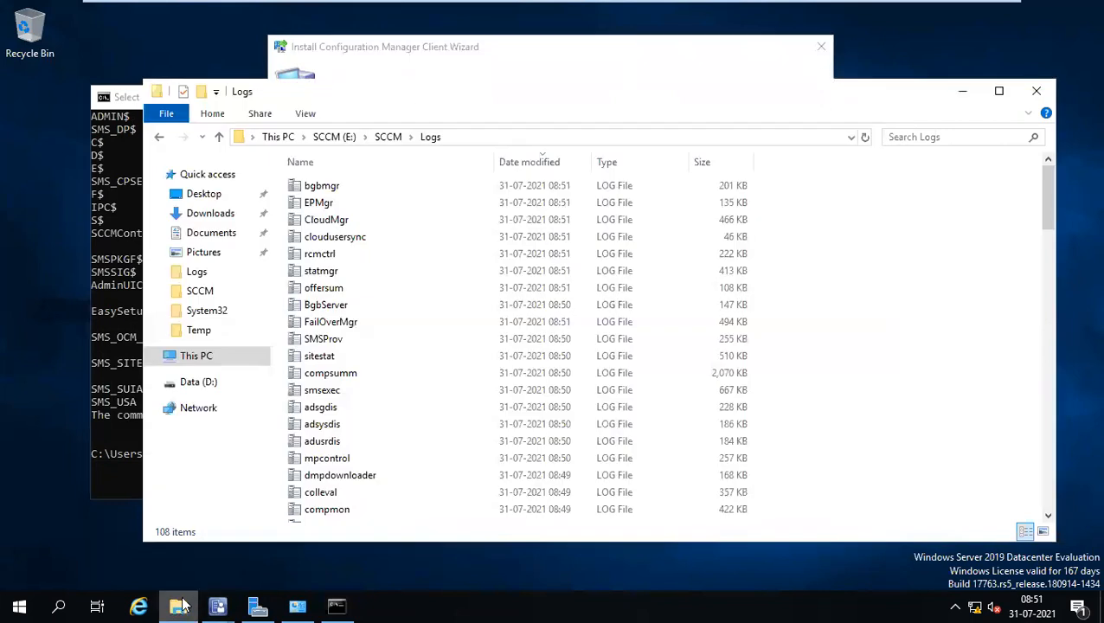
pyautogui.click(120, 249)
pyautogui.scroll(4, 246, 264)
pyautogui.moveTo(280, 181); pyautogui.dragTo(83, 173)
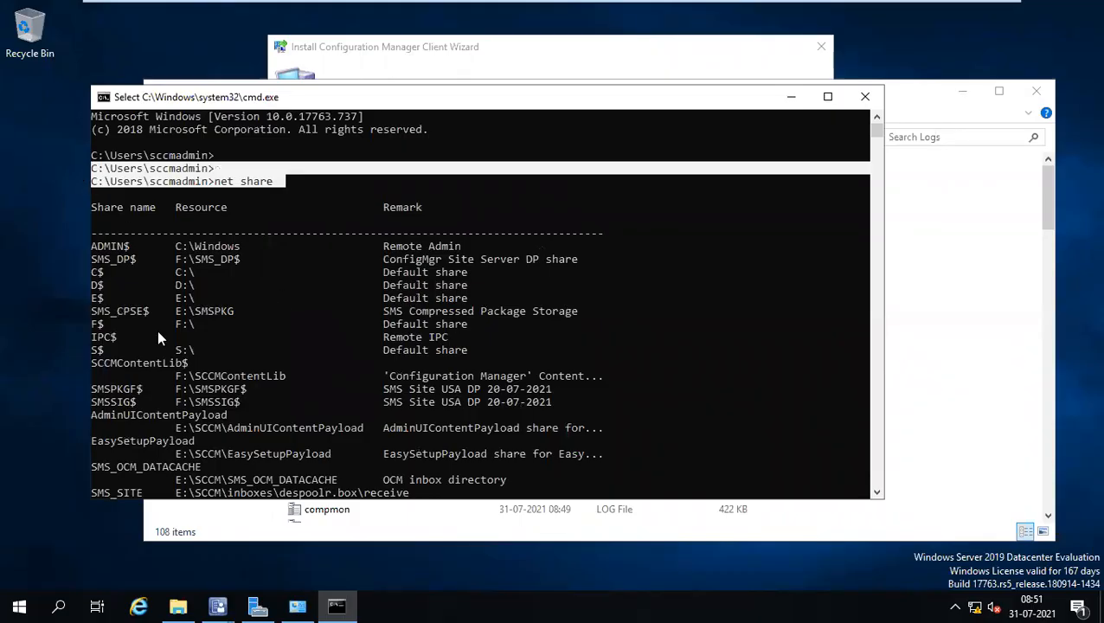
pyautogui.scroll(-2, 334, 331)
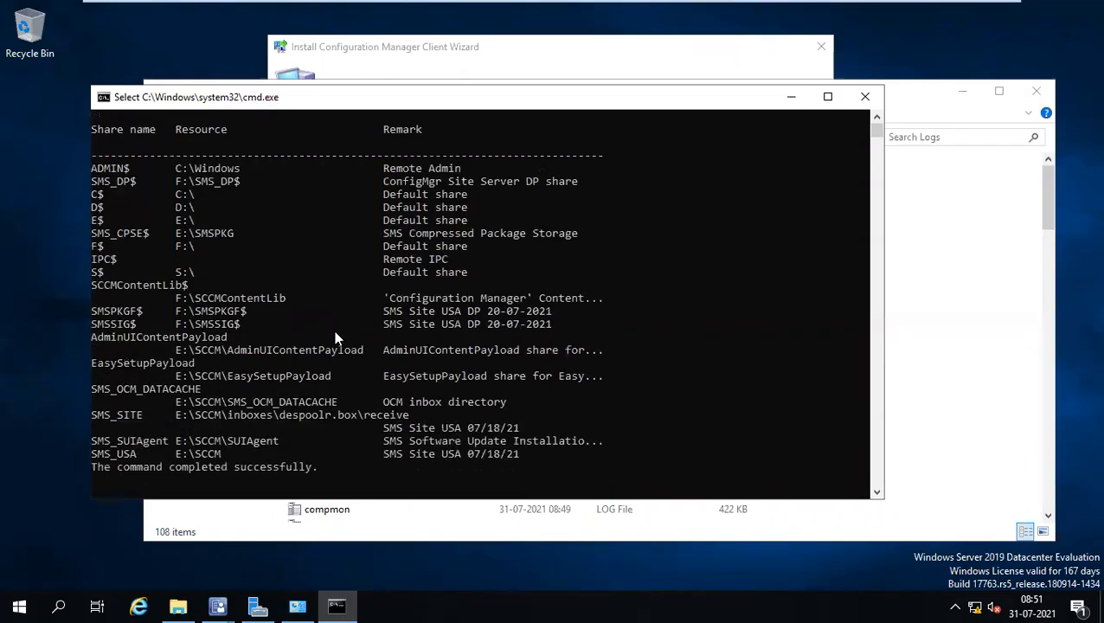
pyautogui.click(191, 454)
pyautogui.moveTo(119, 458); pyautogui.dragTo(90, 455)
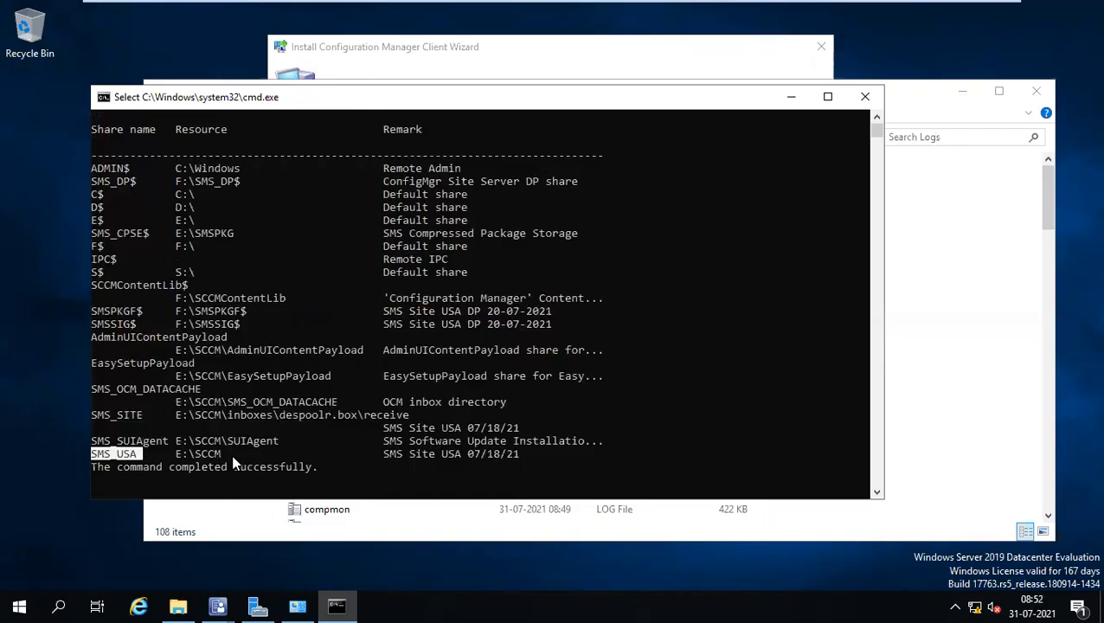
pyautogui.moveTo(231, 455); pyautogui.dragTo(184, 466)
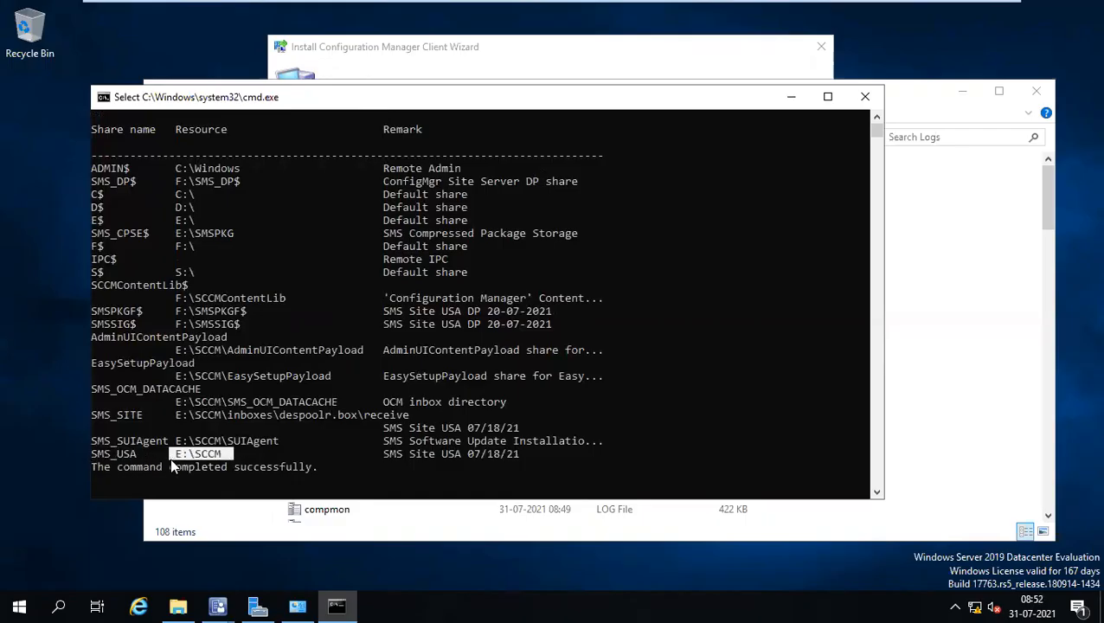
# Reopen the Logs folder and open ccm.log in the trace log viewer.
pyautogui.click(177, 606)
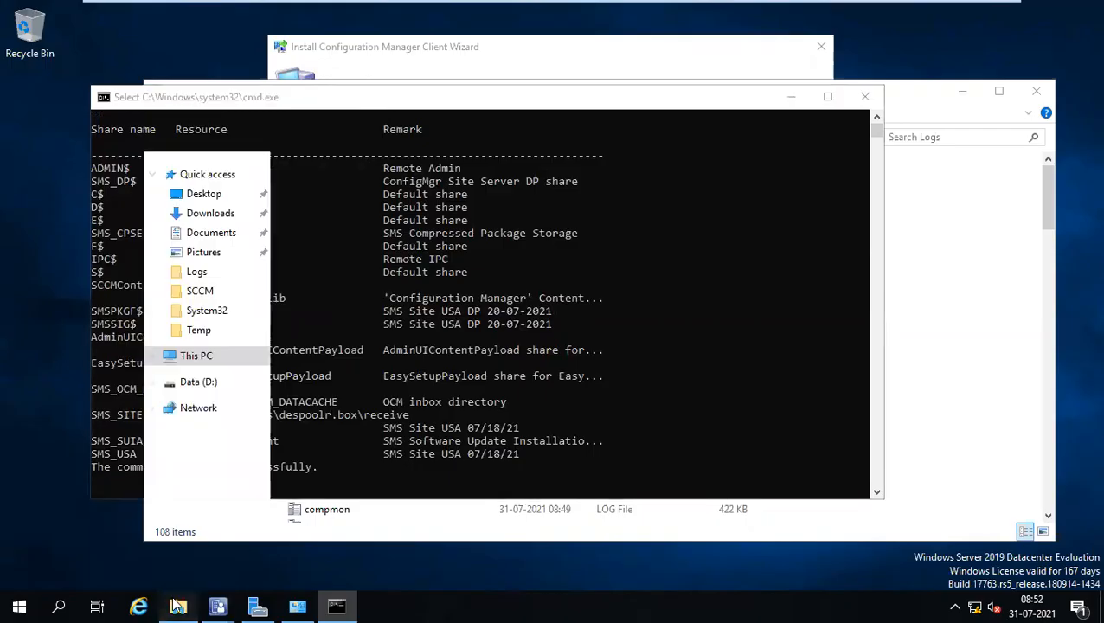
pyautogui.click(386, 138)
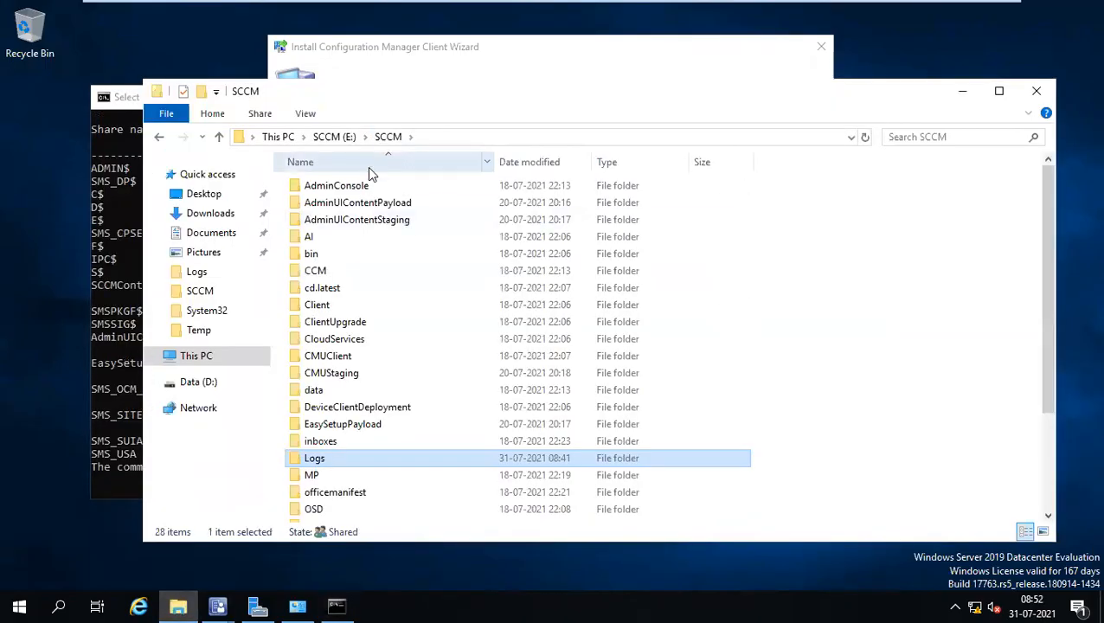
pyautogui.doubleClick(313, 455)
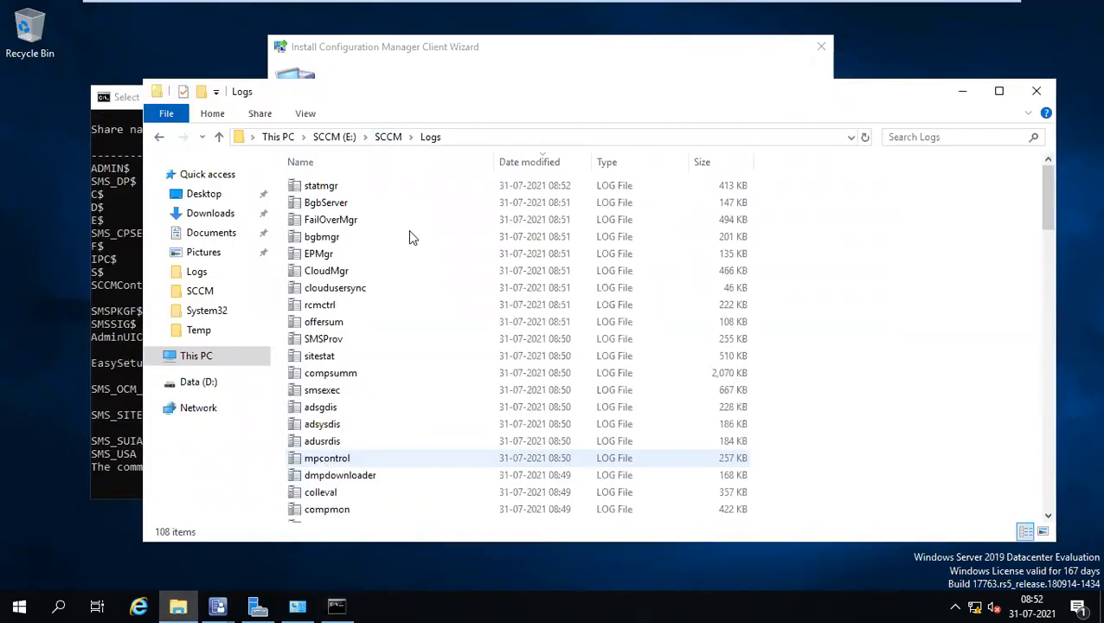
pyautogui.click(330, 307)
pyautogui.press('c')
pyautogui.press('c')
pyautogui.press('c')
pyautogui.press('c')
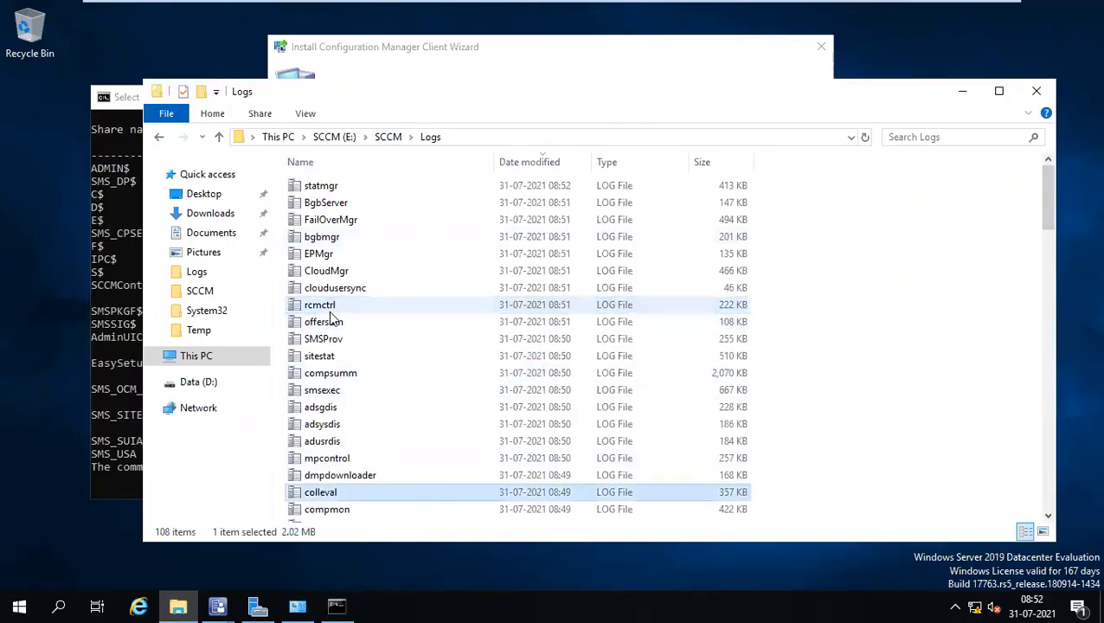
pyautogui.doubleClick(349, 181)
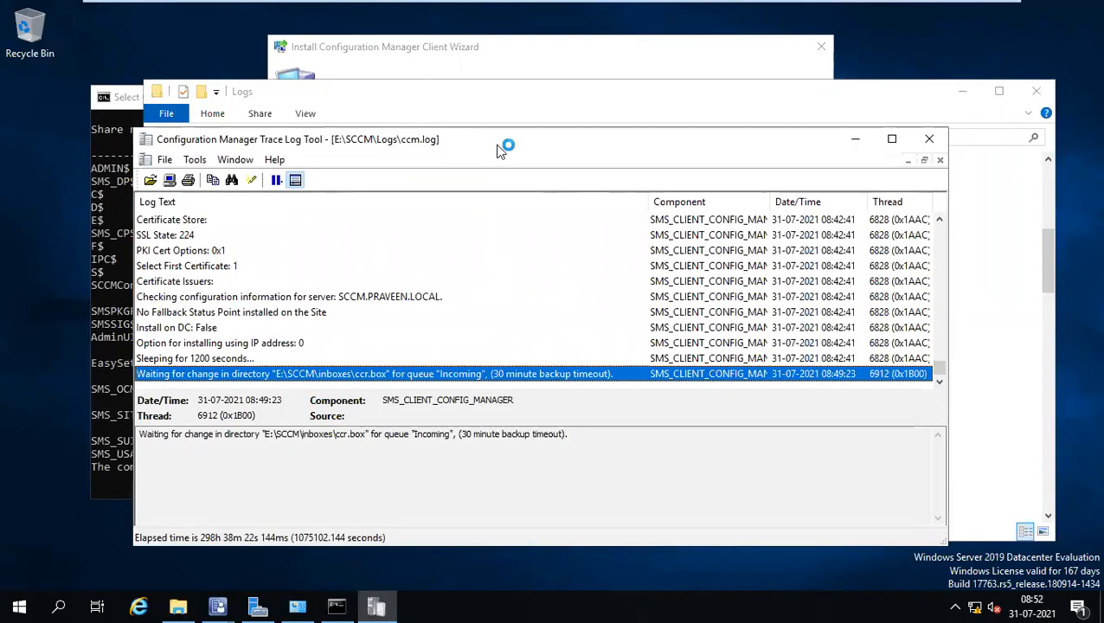
# Proceed with the client push for INDHYD123456 and maximize the ccm.log viewer.
pyautogui.click(498, 54)
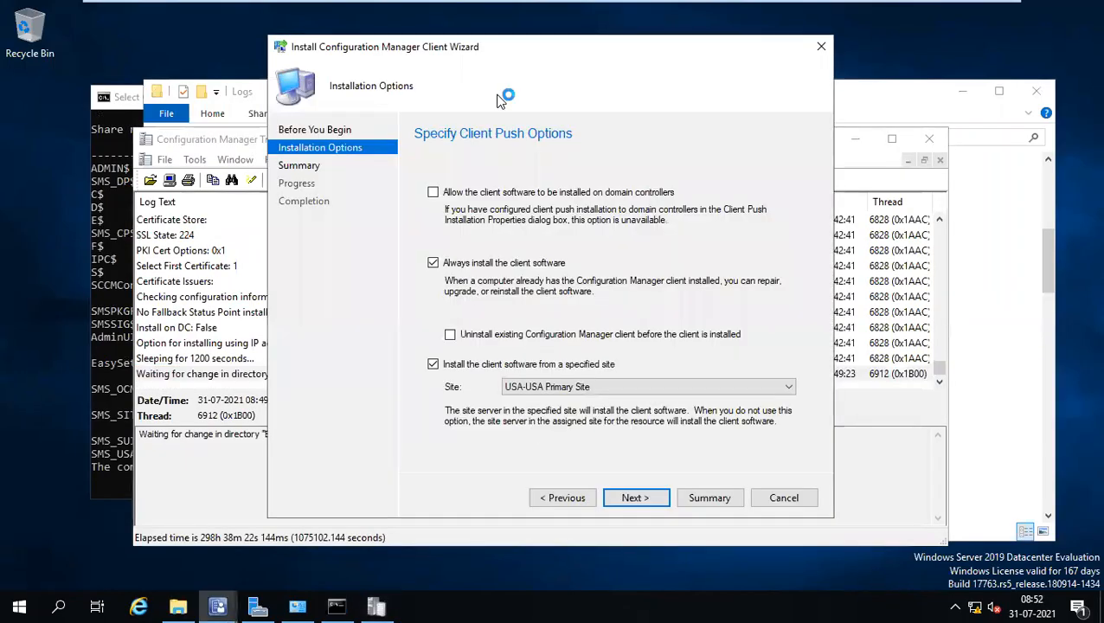
pyautogui.click(650, 500)
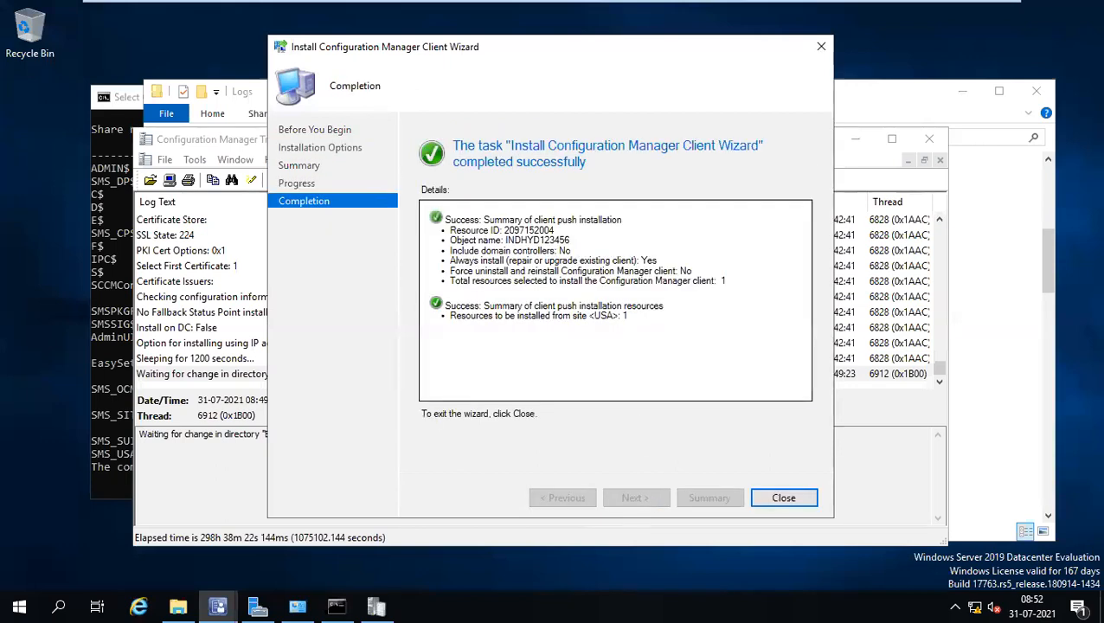
pyautogui.click(207, 296)
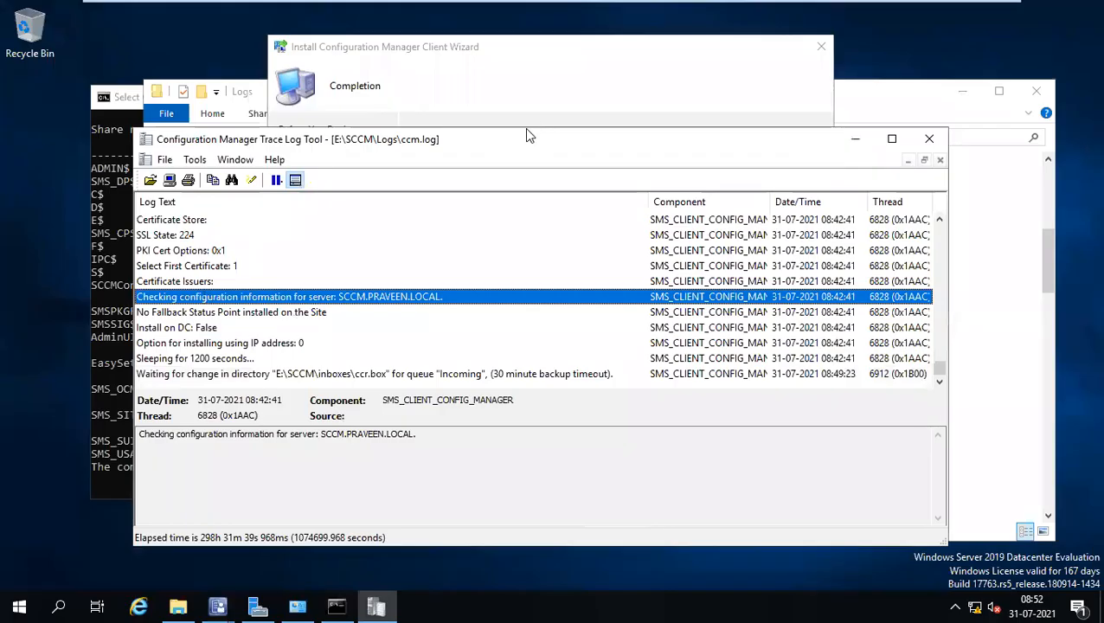
pyautogui.doubleClick(511, 151)
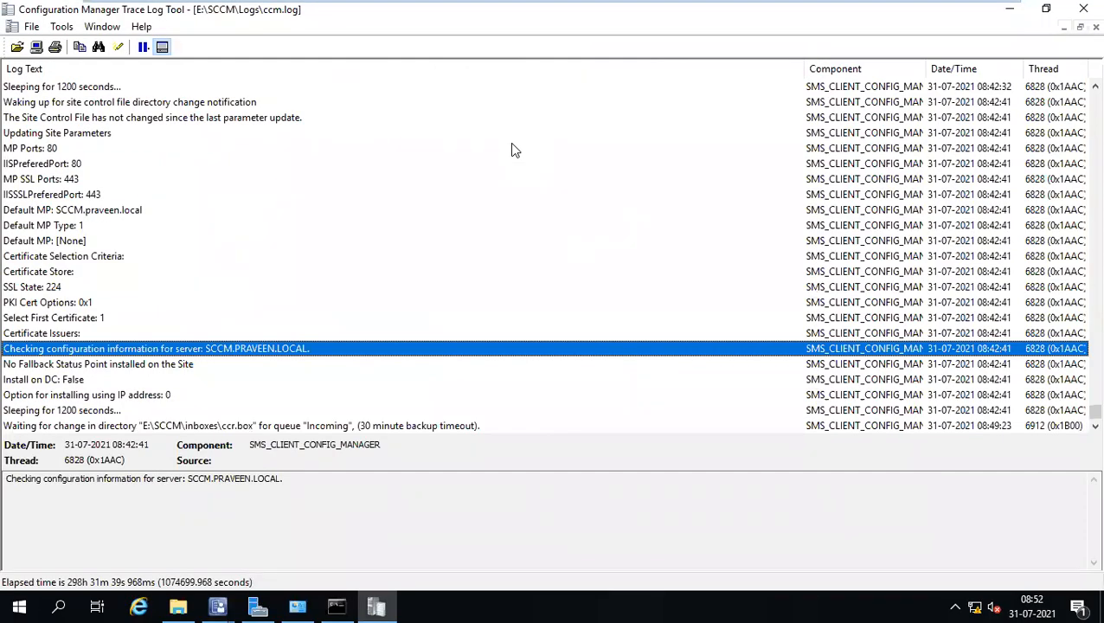
# Trace ccm.log entries from the stored push request to the failed admin$ connection, error 67.
pyautogui.click(445, 180)
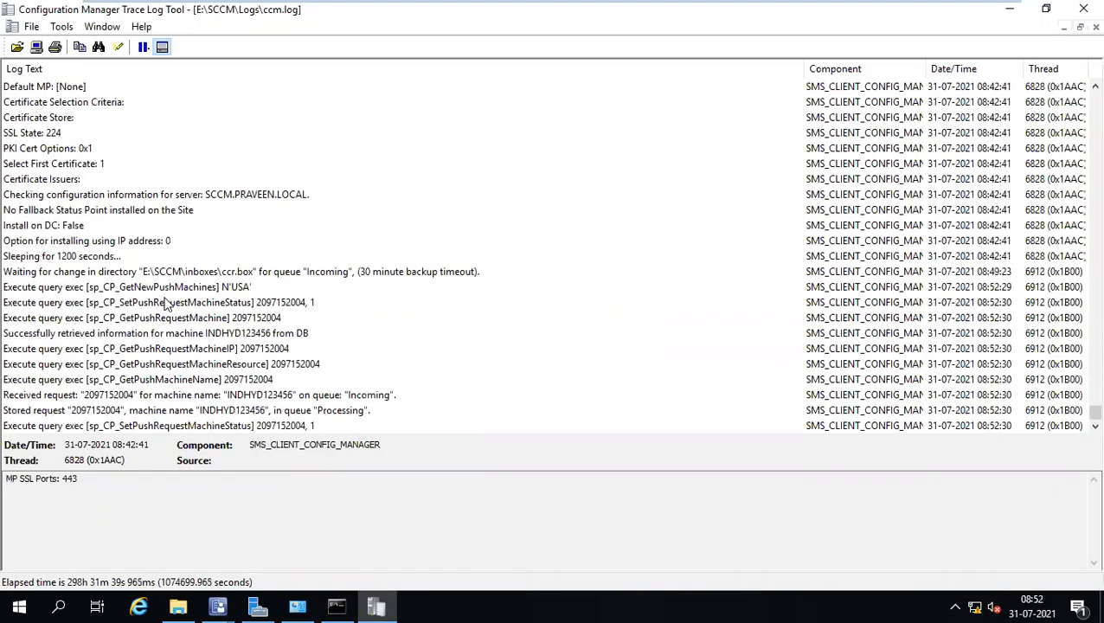
pyautogui.click(122, 274)
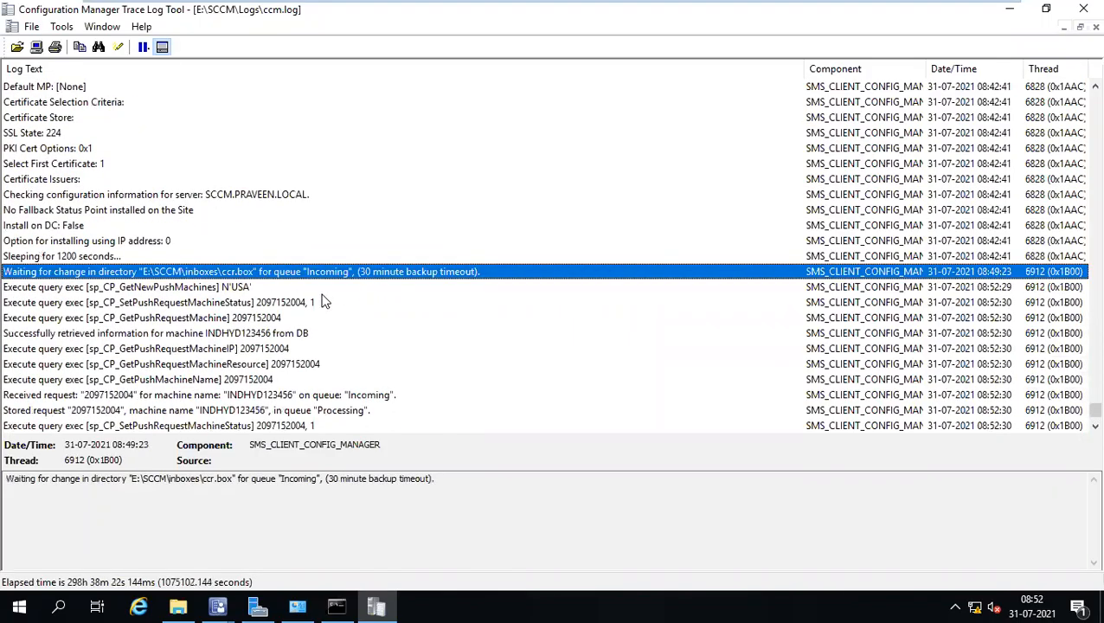
pyautogui.click(154, 301)
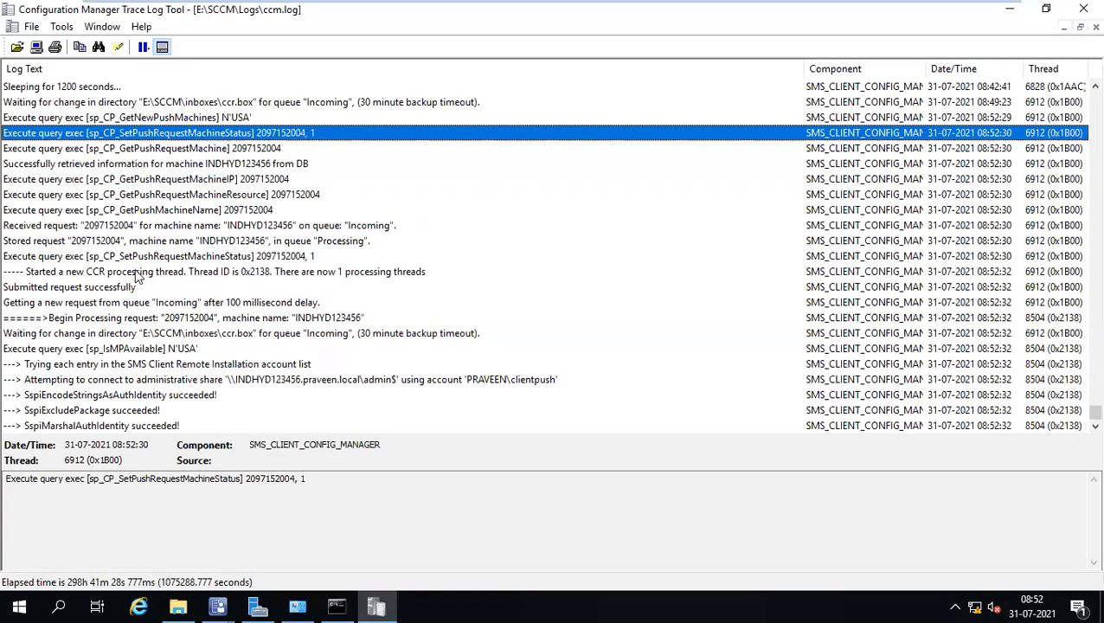
pyautogui.click(138, 273)
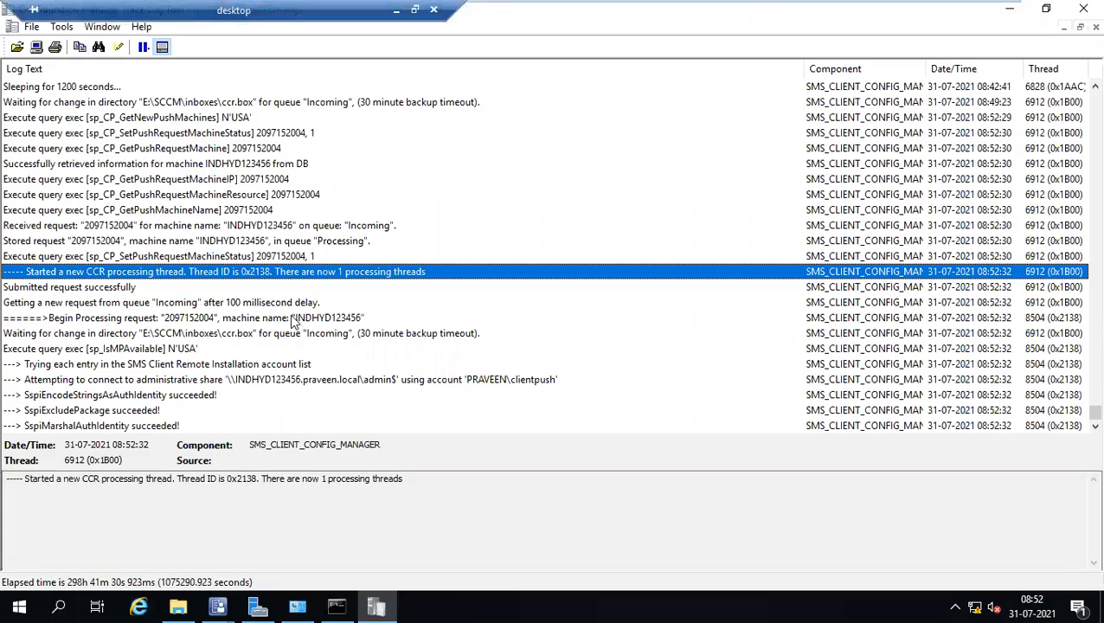
pyautogui.click(246, 242)
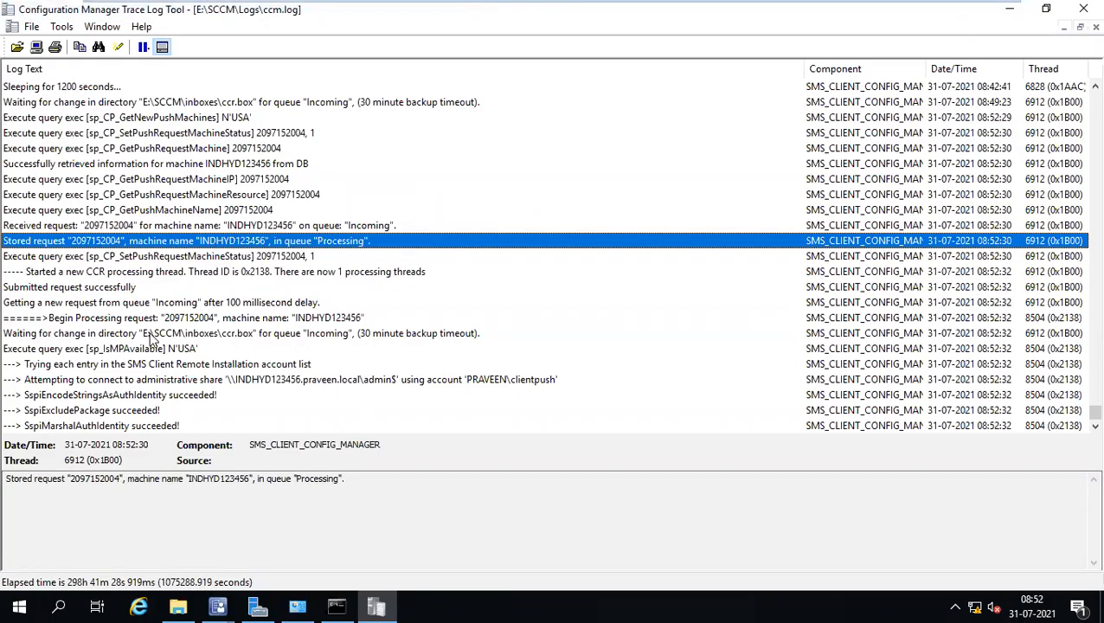
pyautogui.click(192, 381)
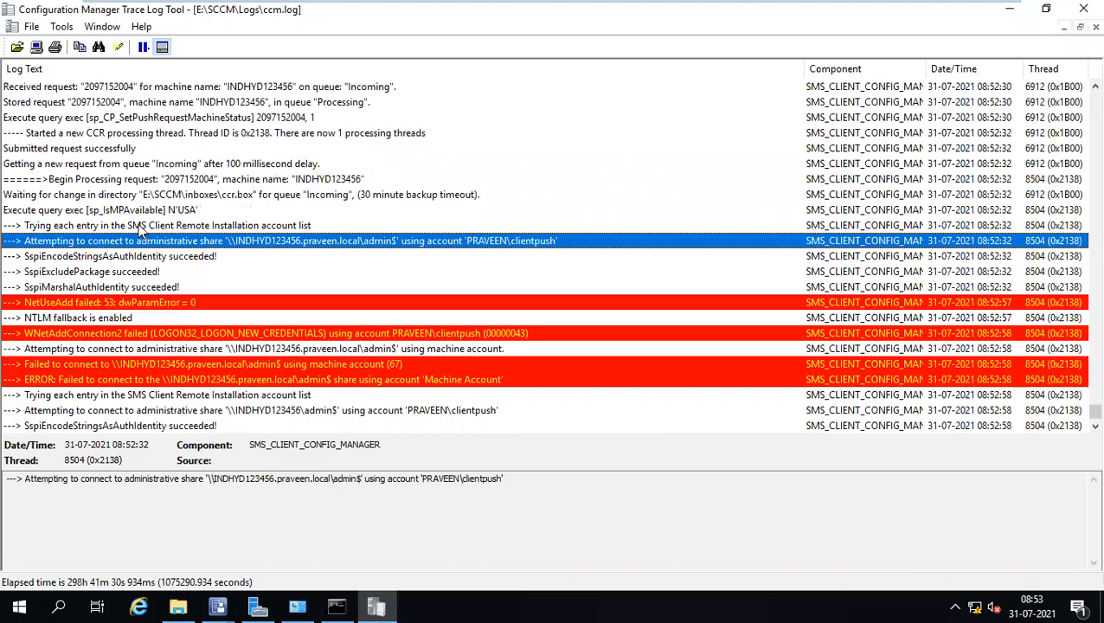
pyautogui.click(321, 365)
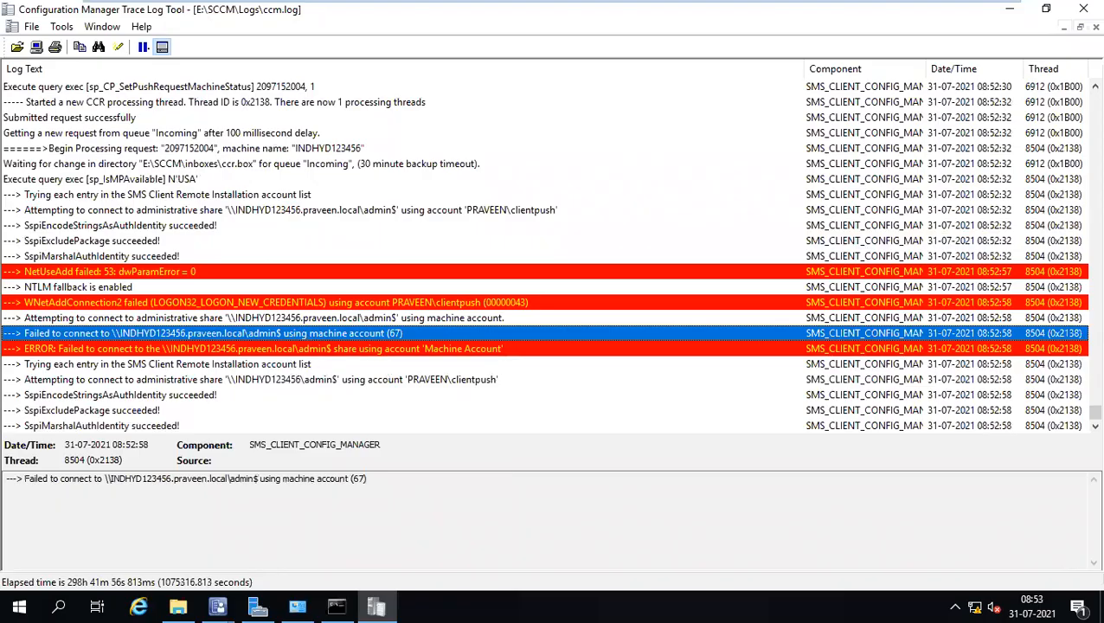
# Look up error code 67 in Error Lookup, which reads 'The network name cannot be found.'.
pyautogui.click(61, 27)
pyautogui.click(106, 139)
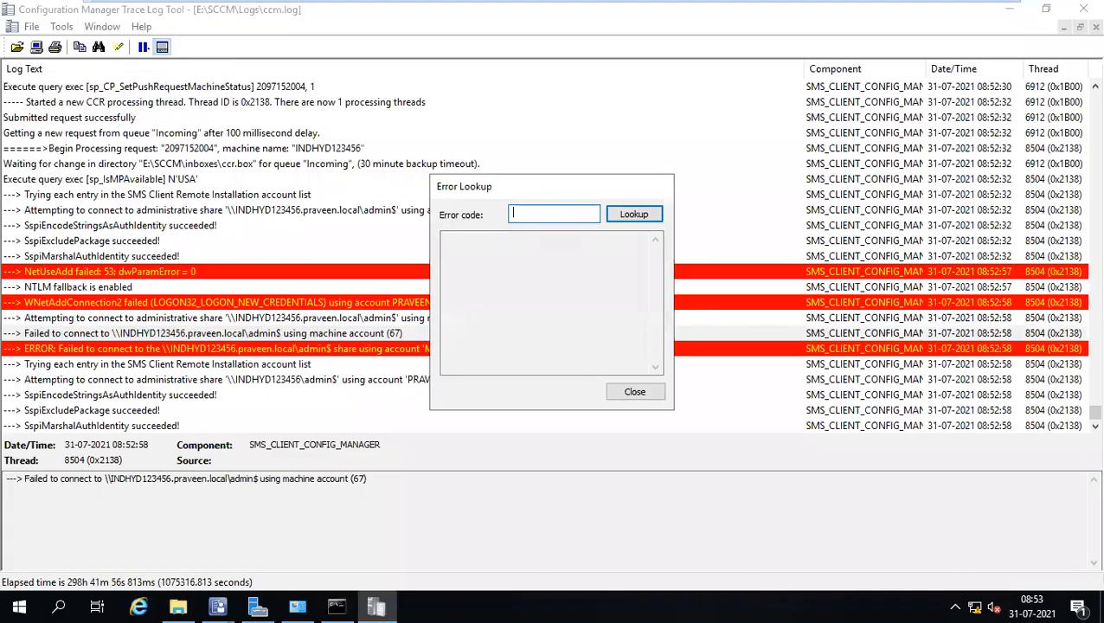
pyautogui.moveTo(511, 187); pyautogui.dragTo(649, 182)
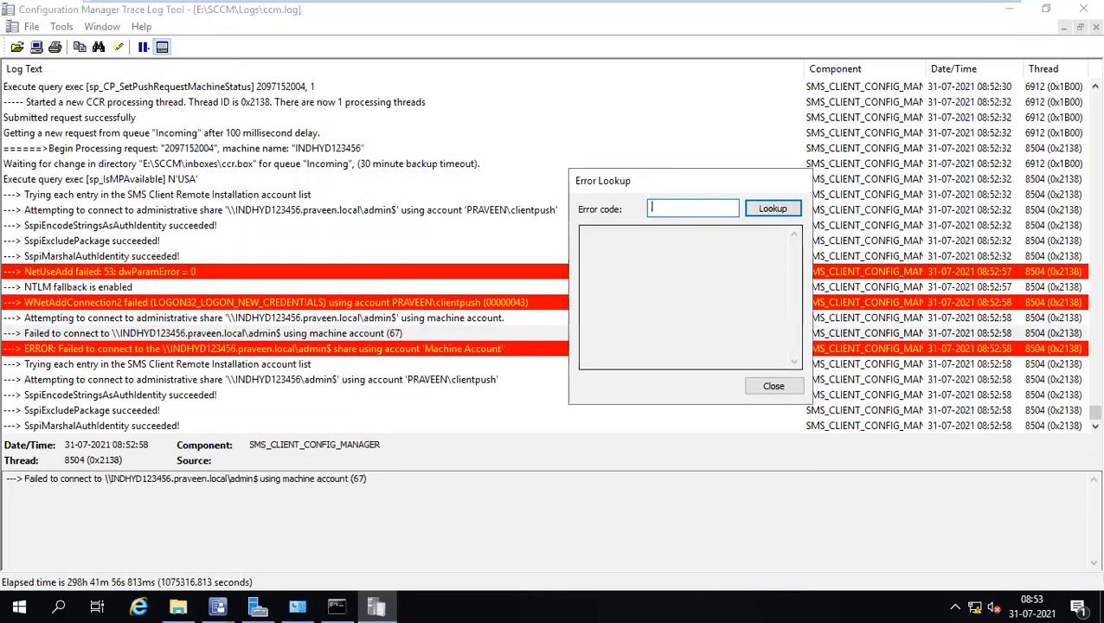
pyautogui.click(759, 212)
pyautogui.moveTo(728, 232); pyautogui.dragTo(584, 232)
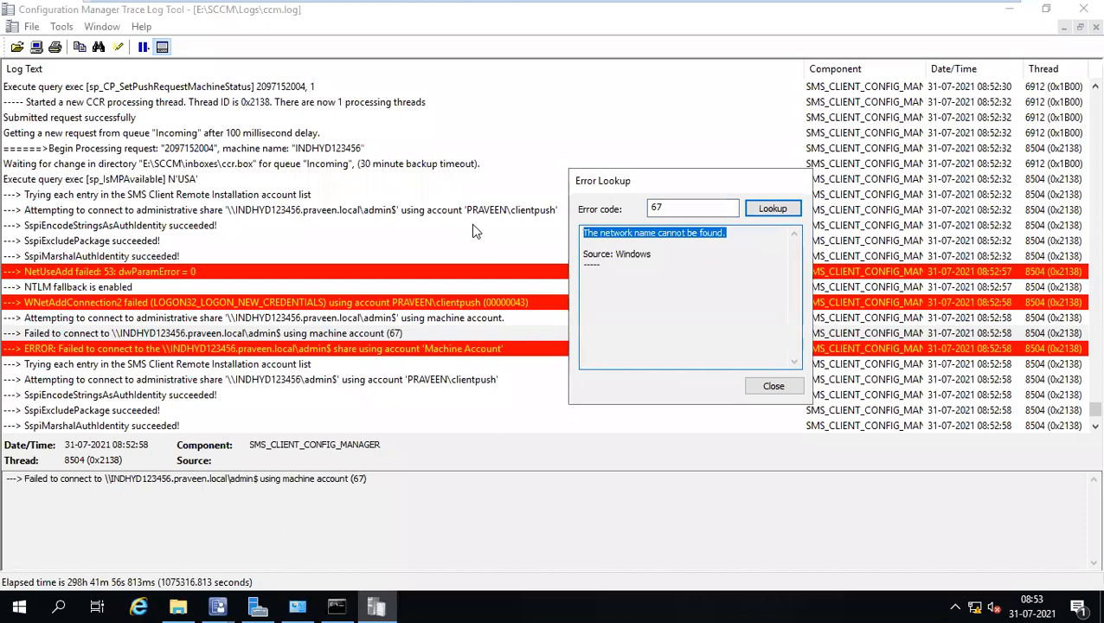
pyautogui.press('super+r')
pyautogui.write('\\')
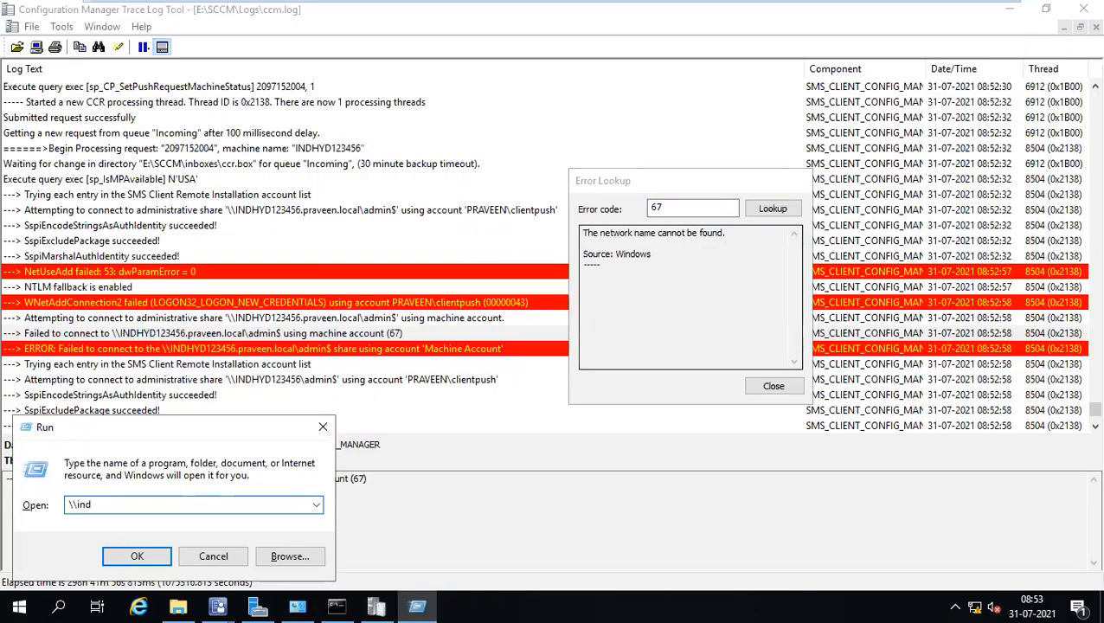
# Try opening \\indhyd123456\admin$ from Run, which returns a network error.
pyautogui.click(772, 387)
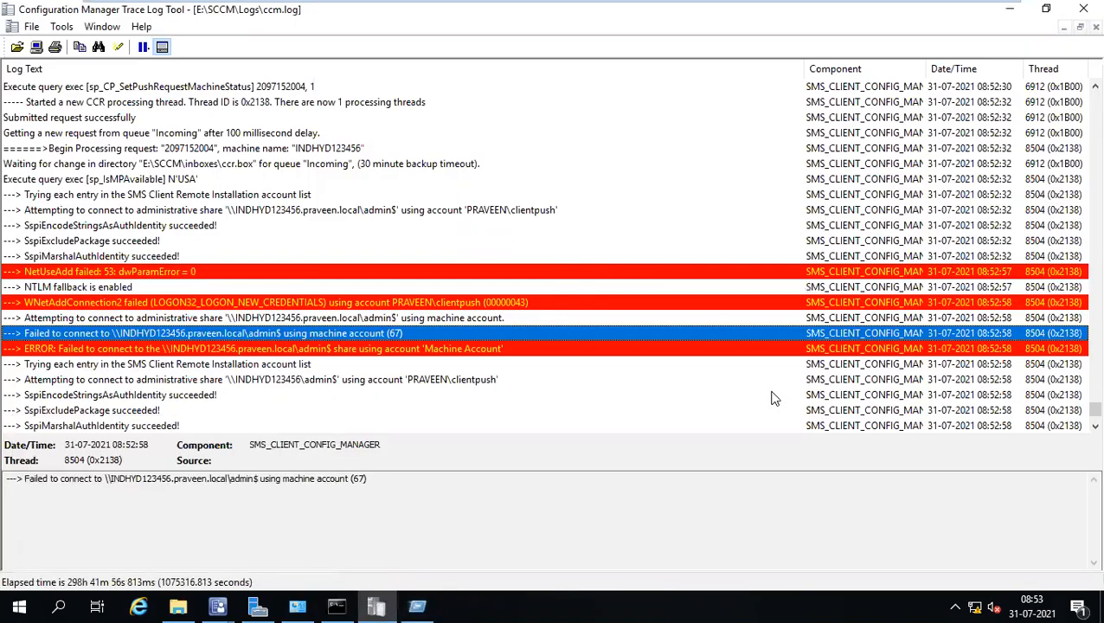
pyautogui.click(356, 319)
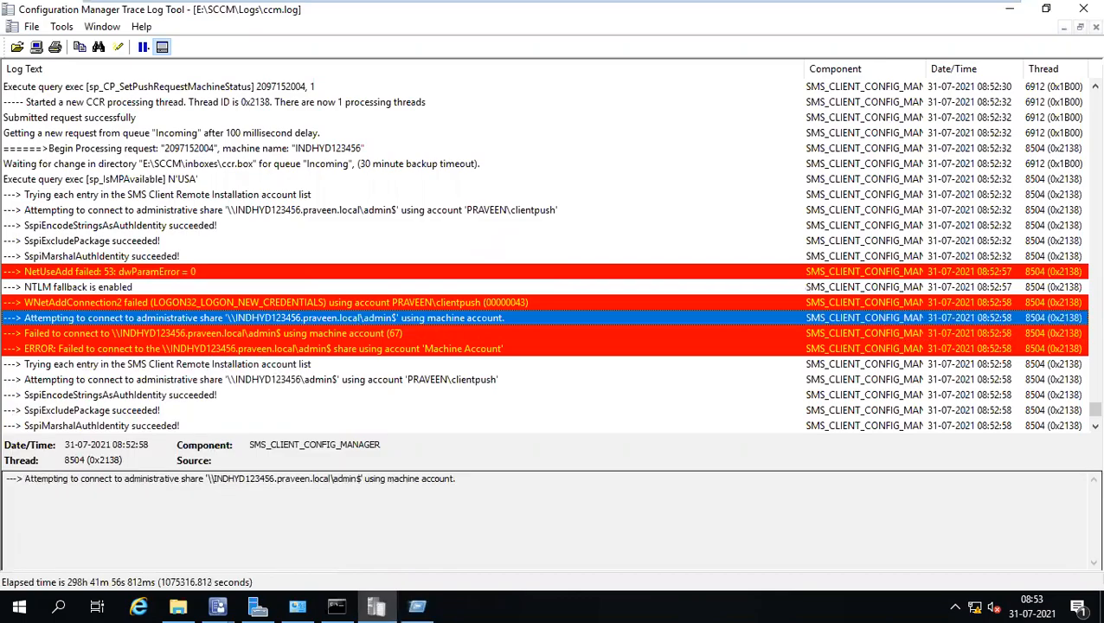
pyautogui.press('super+r')
pyautogui.press('End')
pyautogui.write('hyd123')
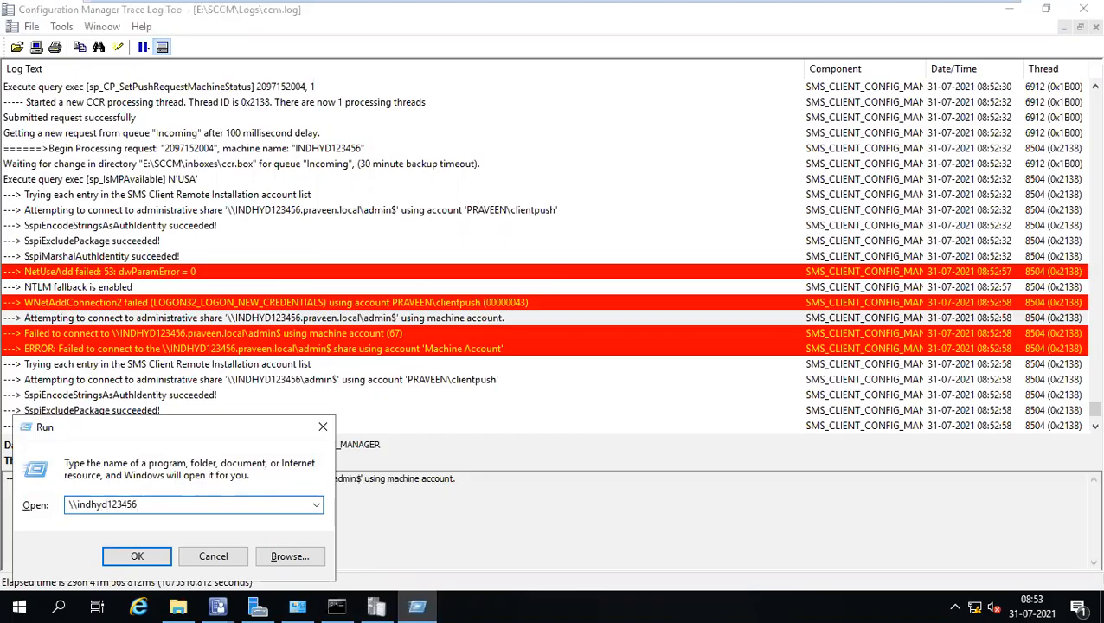
pyautogui.write('456\\admin$')
pyautogui.press('Return')
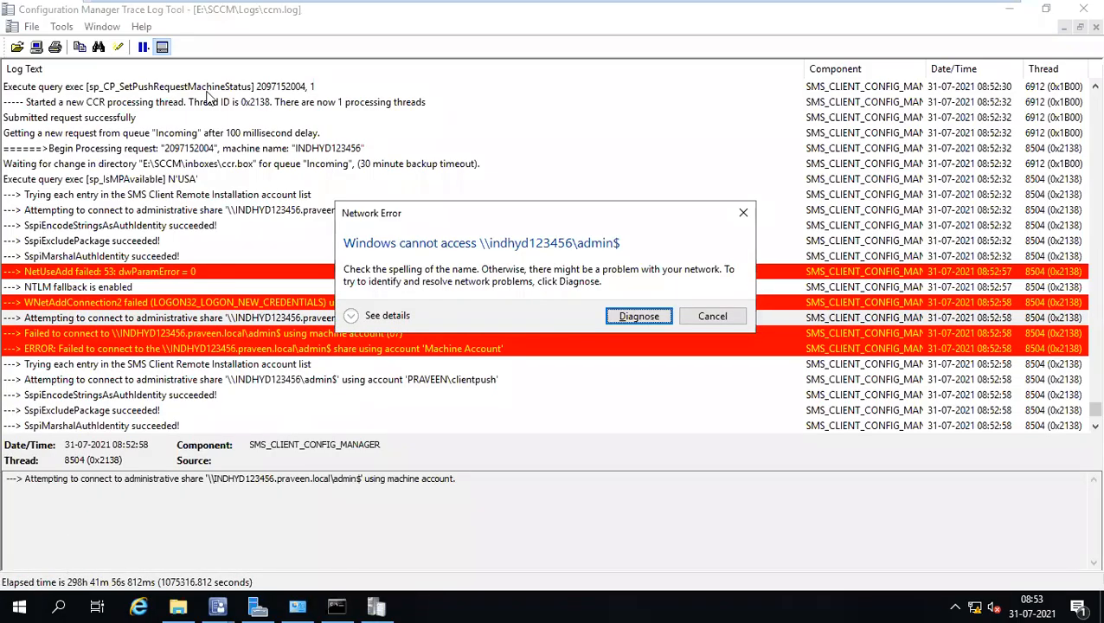
pyautogui.moveTo(711, 7)
pyautogui.moveTo(560, 223); pyautogui.dragTo(566, 152)
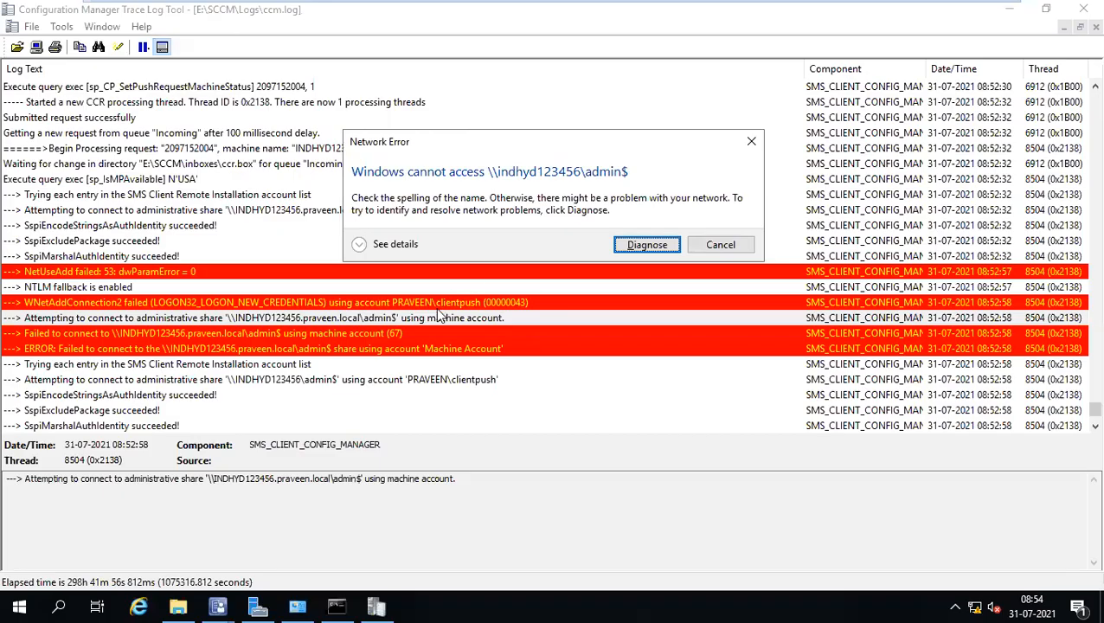
# Launch a command prompt via Run with cmd.
pyautogui.press('super+r')
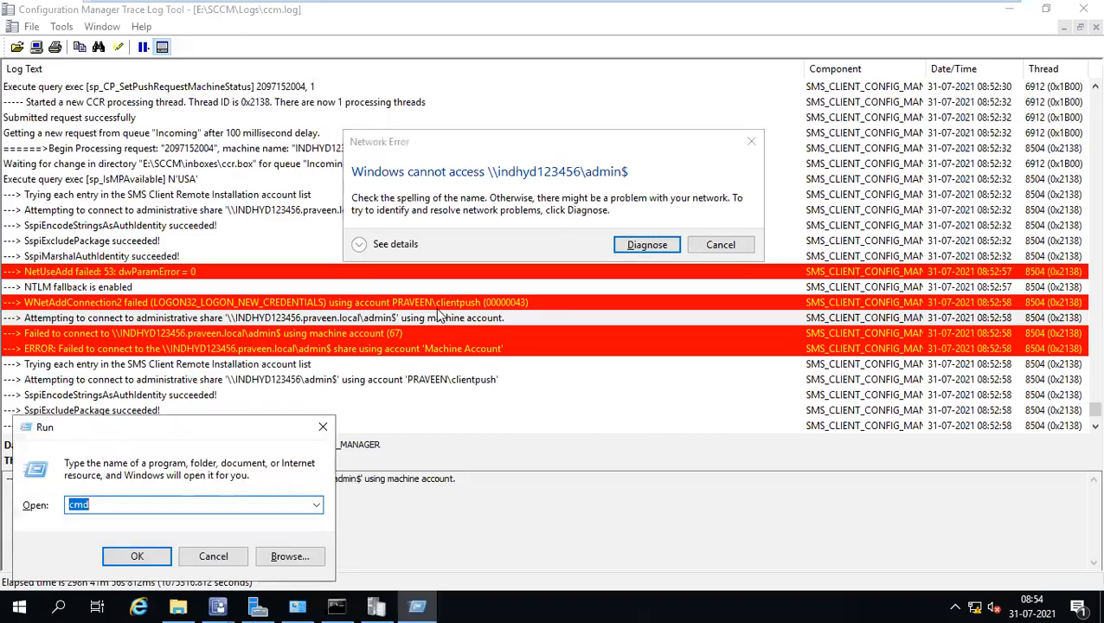
pyautogui.write('cmd')
pyautogui.press('Return')
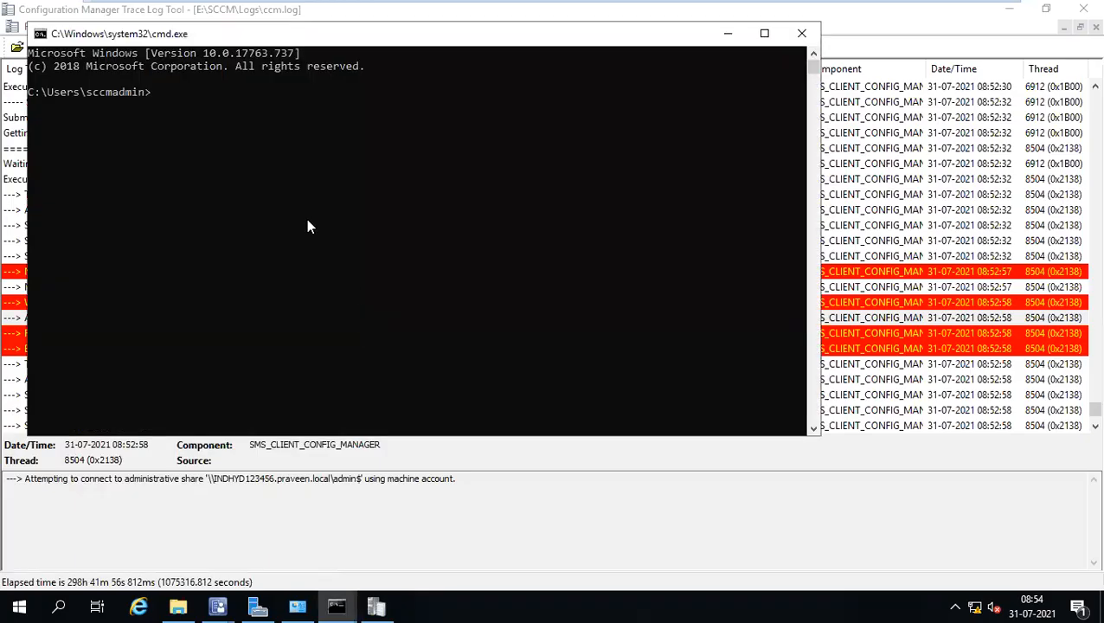
# Run whoami to show the signed-in account on the SCCM server.
pyautogui.click(309, 224)
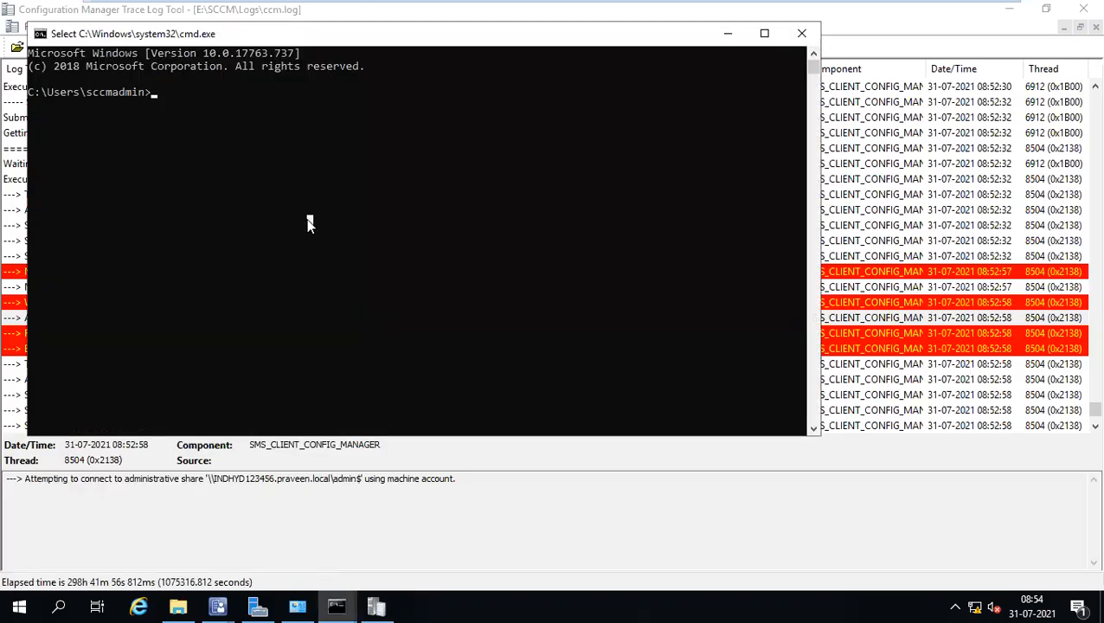
pyautogui.write('whoami')
pyautogui.press('Return')
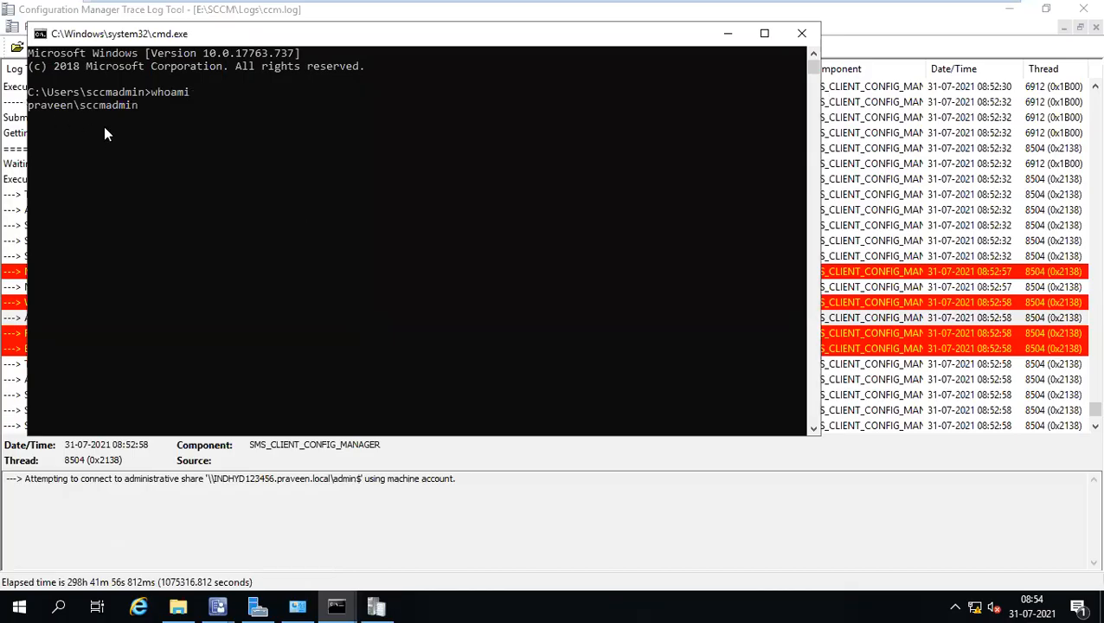
pyautogui.click(122, 107)
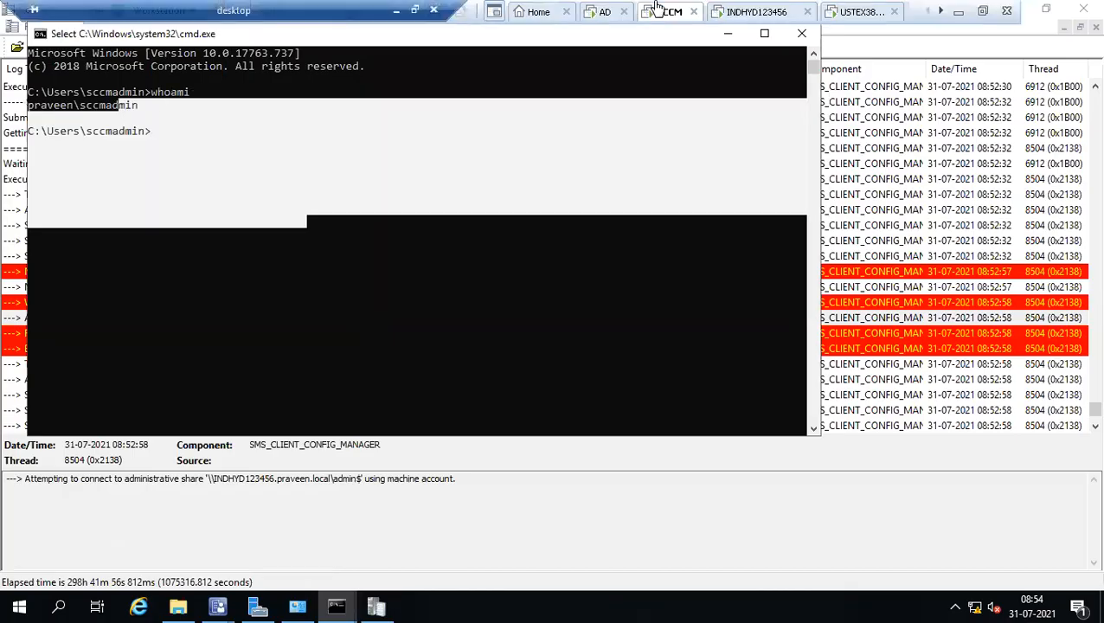
# Compare the whoami account with INDHYD123456's Administrators group members, which include Domain Admins.
pyautogui.click(745, 17)
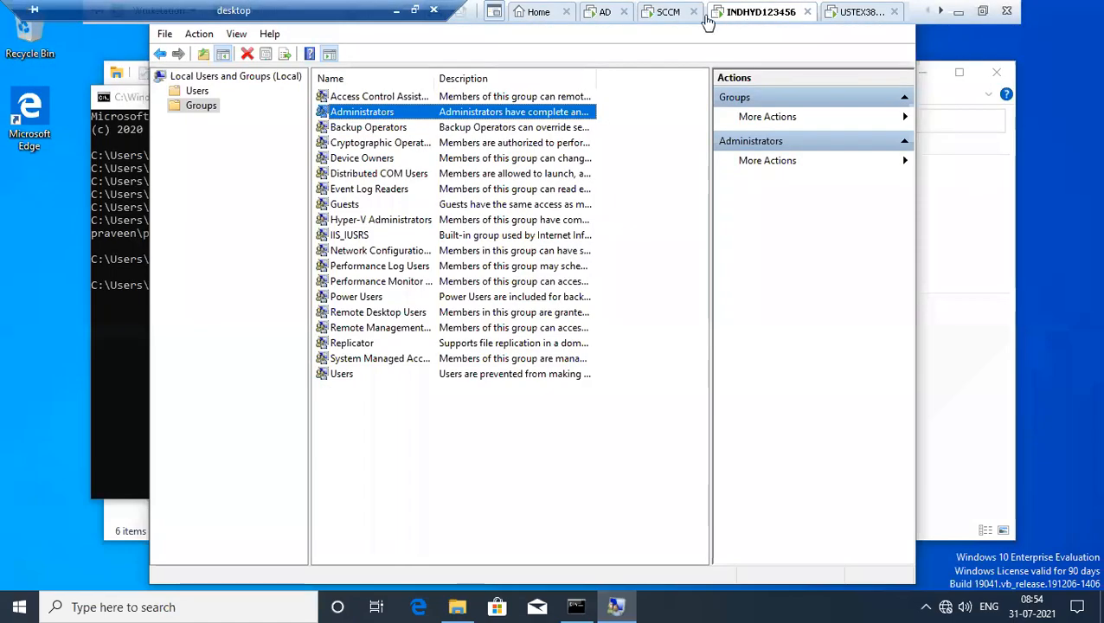
pyautogui.doubleClick(400, 114)
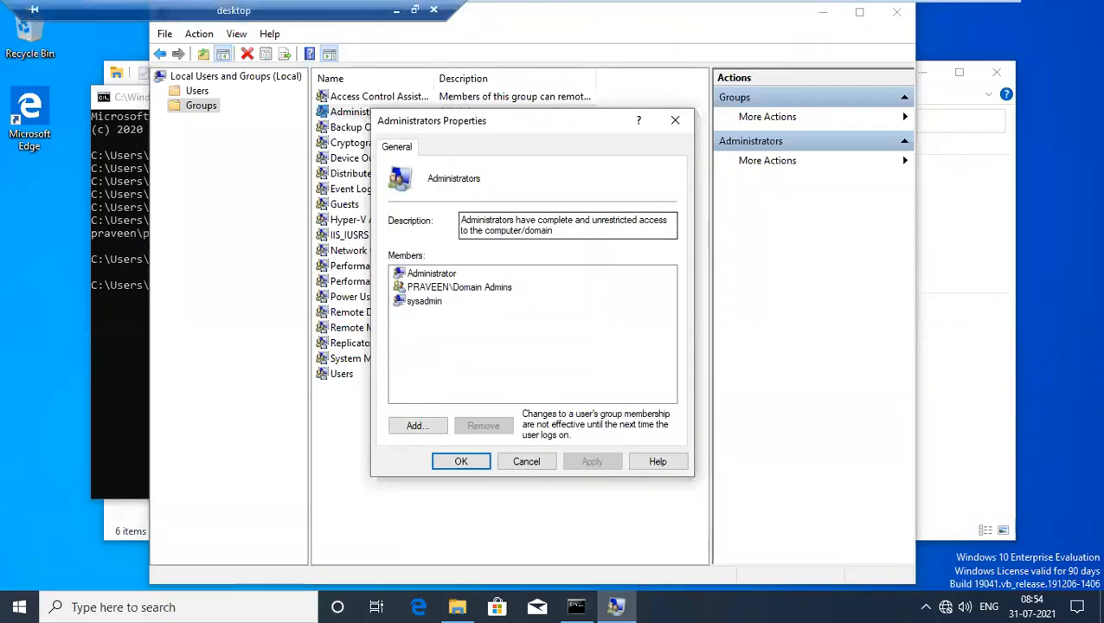
pyautogui.moveTo(485, 2)
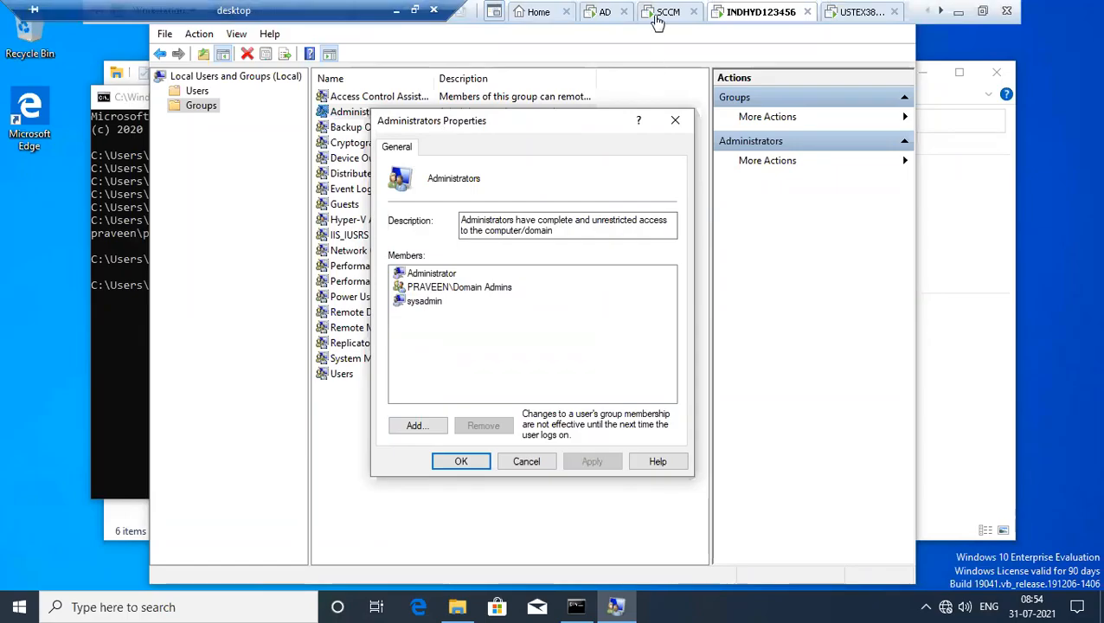
pyautogui.click(657, 13)
pyautogui.click(133, 172)
pyautogui.moveTo(145, 113); pyautogui.dragTo(28, 105)
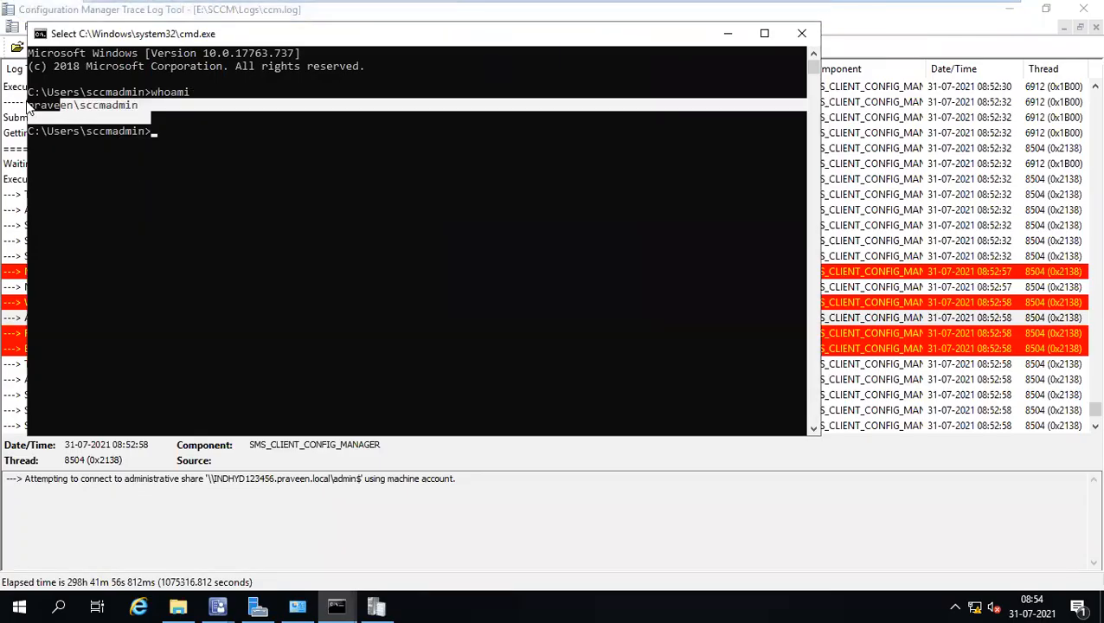
pyautogui.moveTo(691, 5)
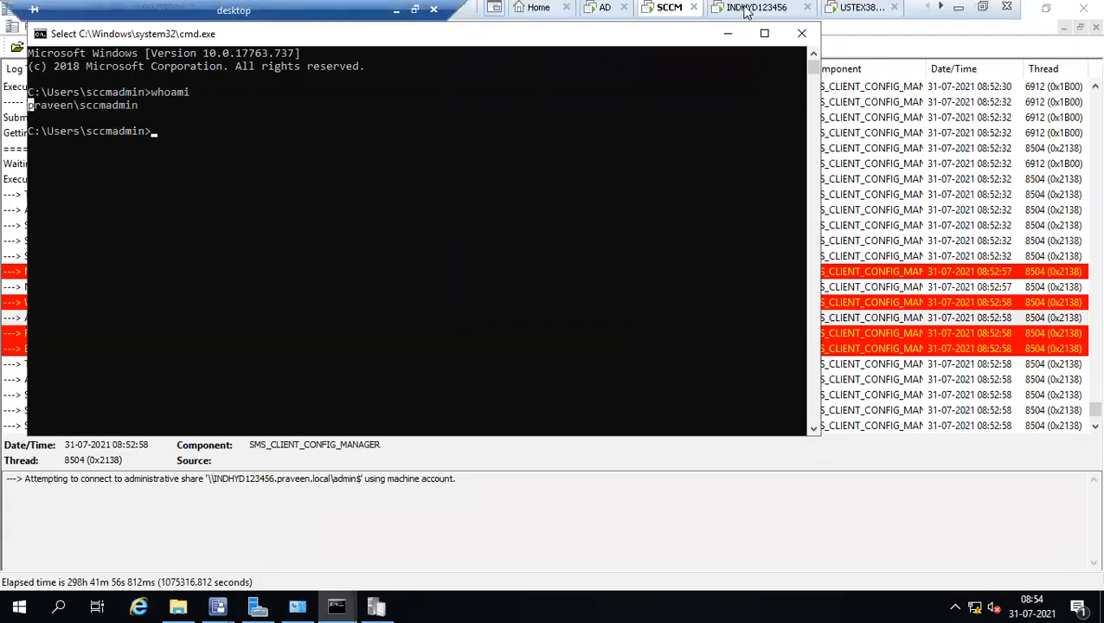
pyautogui.click(749, 12)
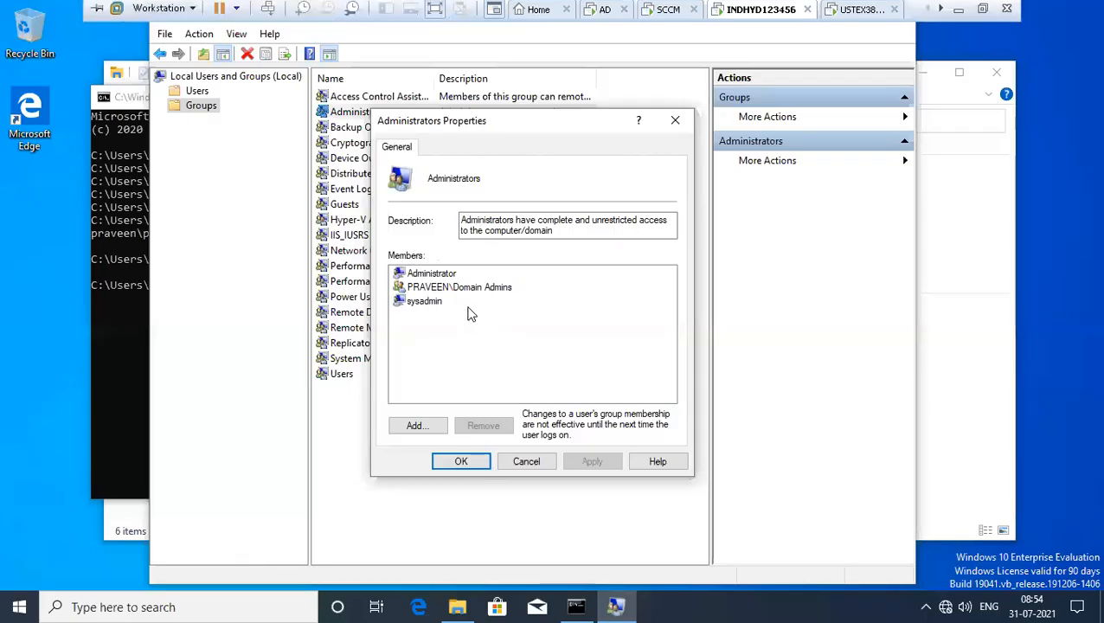
pyautogui.moveTo(719, 7)
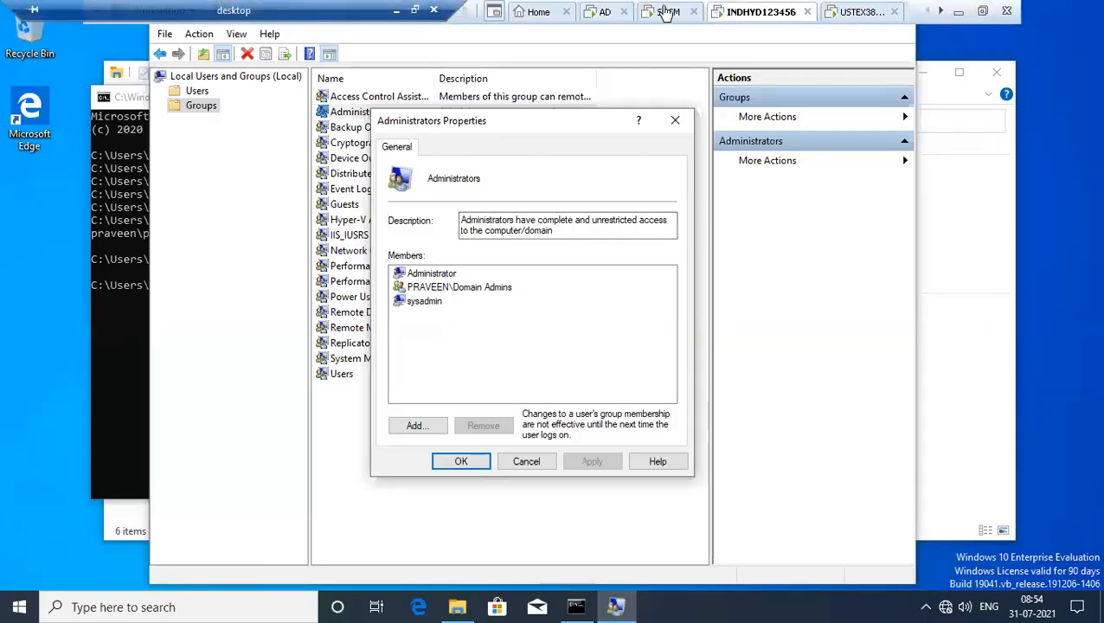
pyautogui.click(666, 13)
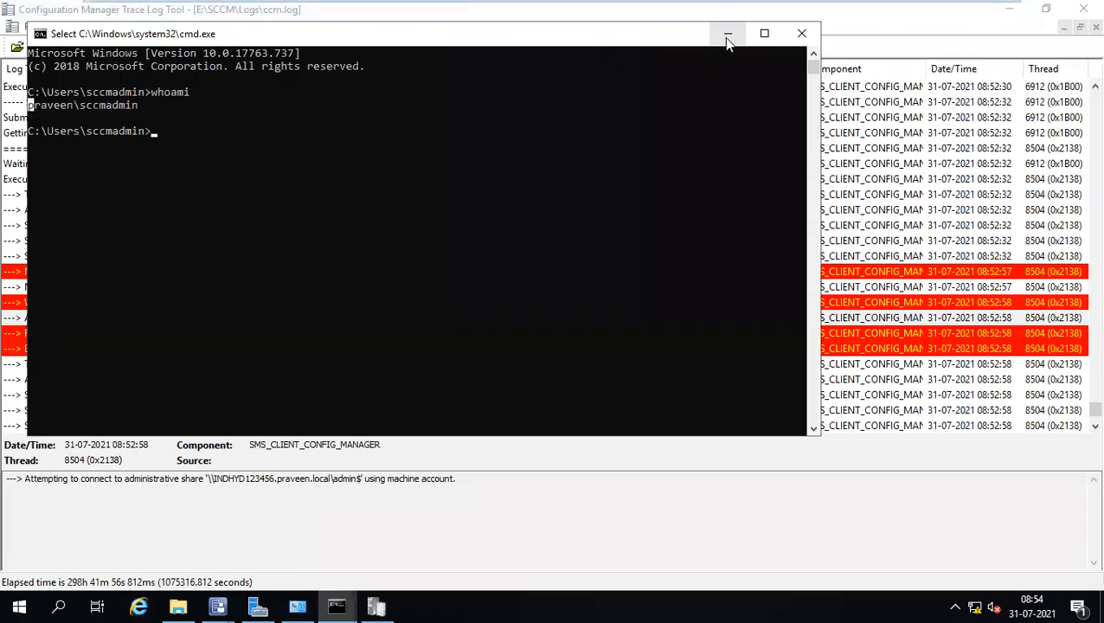
# Retry \\indhyd123456\admin$ by pasting it into Run; it still gives a network error.
pyautogui.moveTo(525, 40); pyautogui.dragTo(567, 83)
pyautogui.press('super+r')
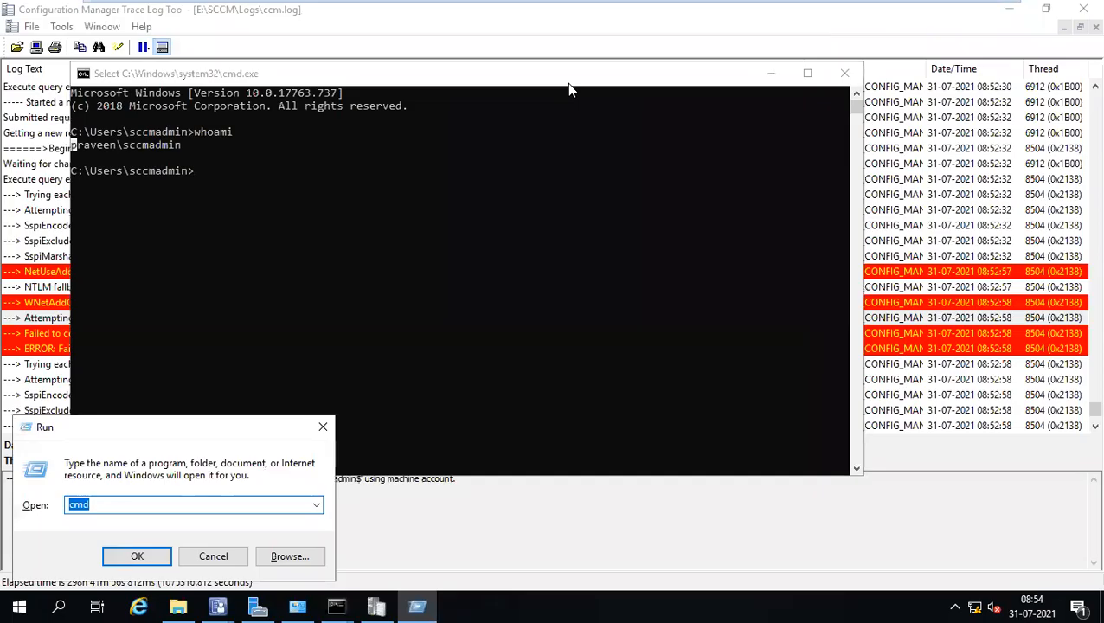
pyautogui.write('\\\\indhyd123456\\admin$')
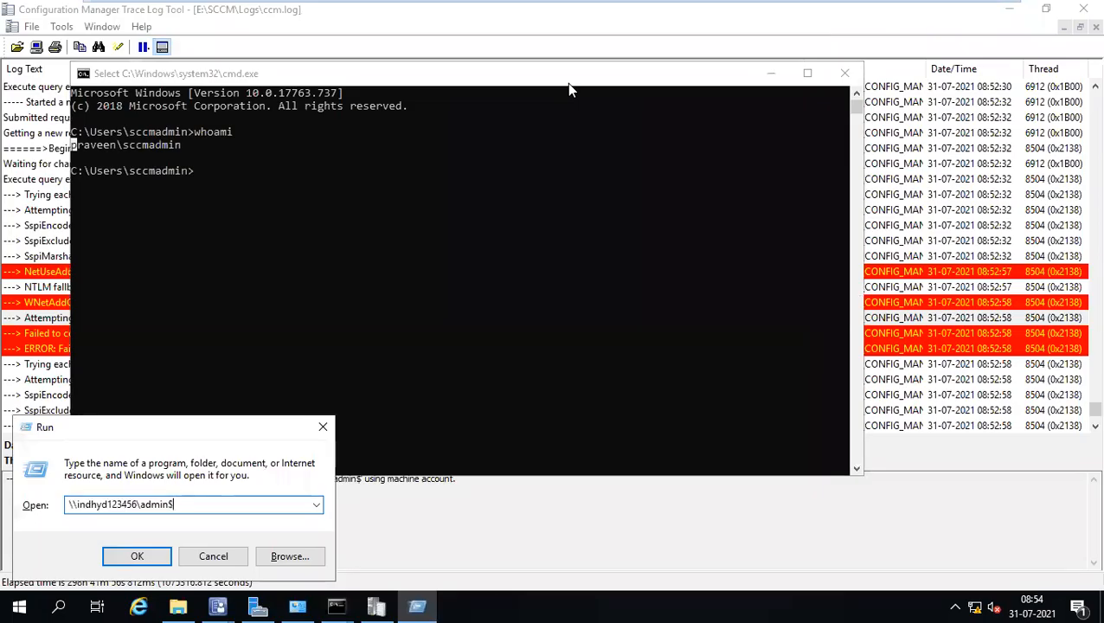
pyautogui.press('Return')
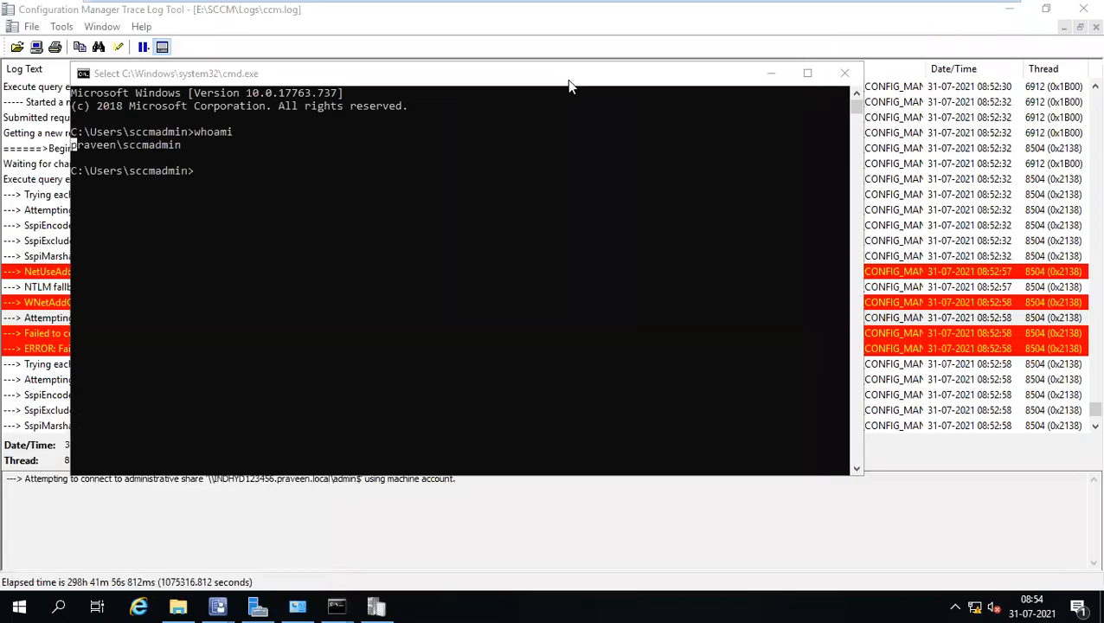
pyautogui.click(770, 73)
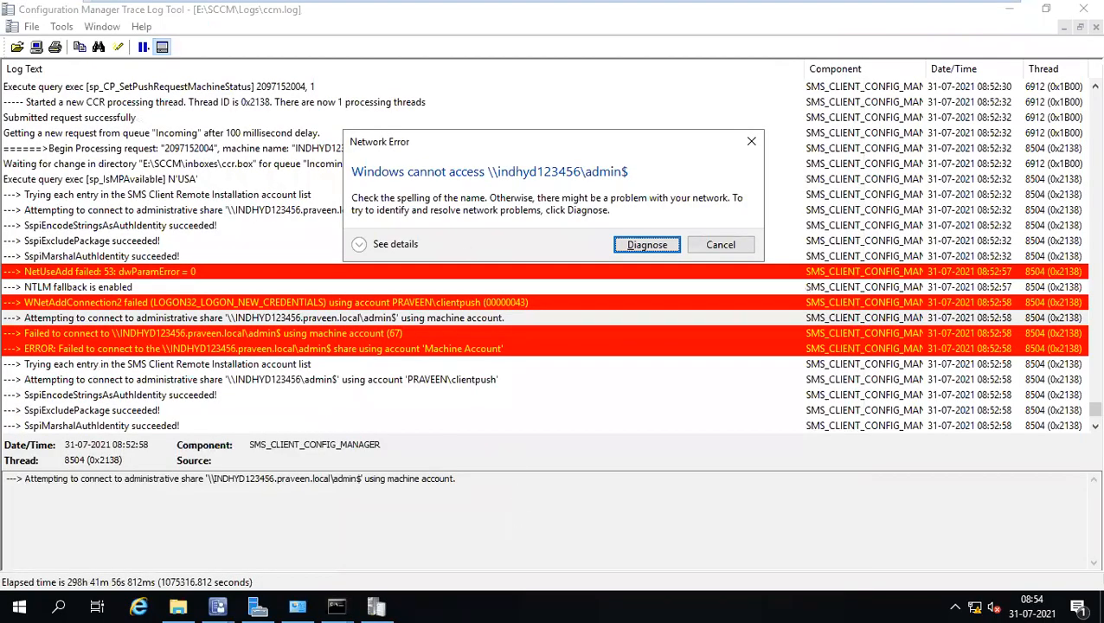
pyautogui.click(336, 606)
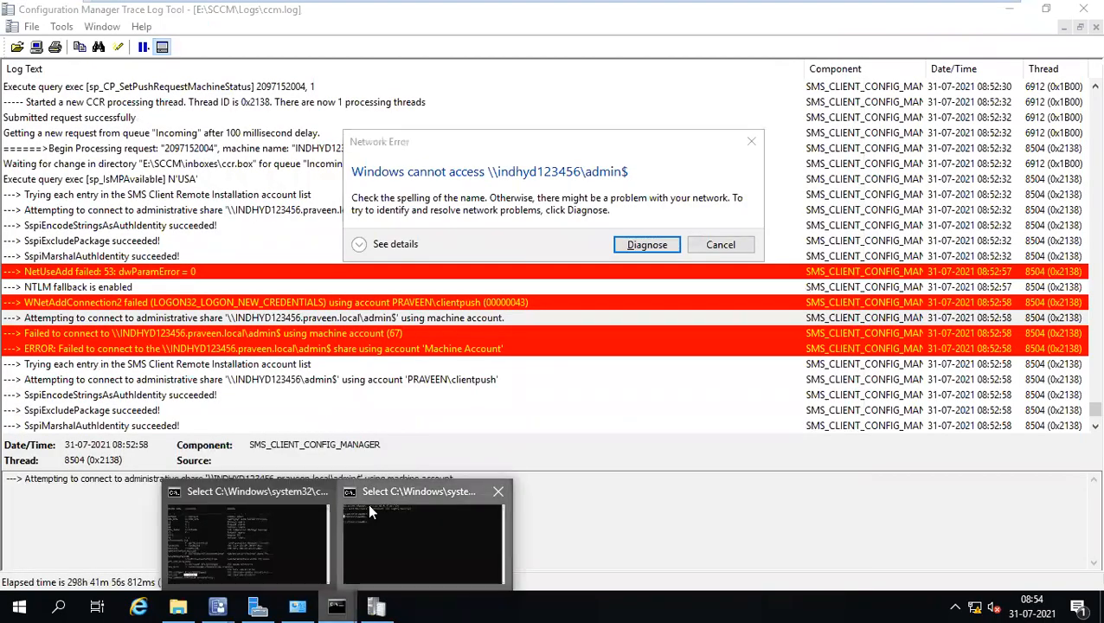
# Ping indhyd123456 (192.168.1.120); all 4 requests time out with 100% loss.
pyautogui.click(368, 503)
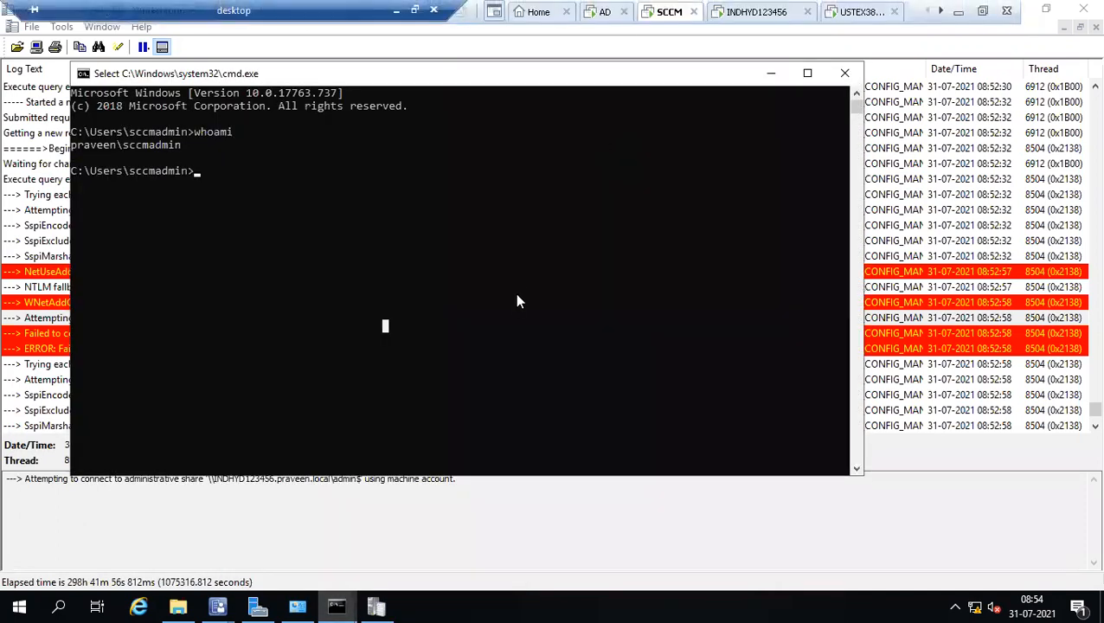
pyautogui.write('ping indhyd123456')
pyautogui.press('Return')
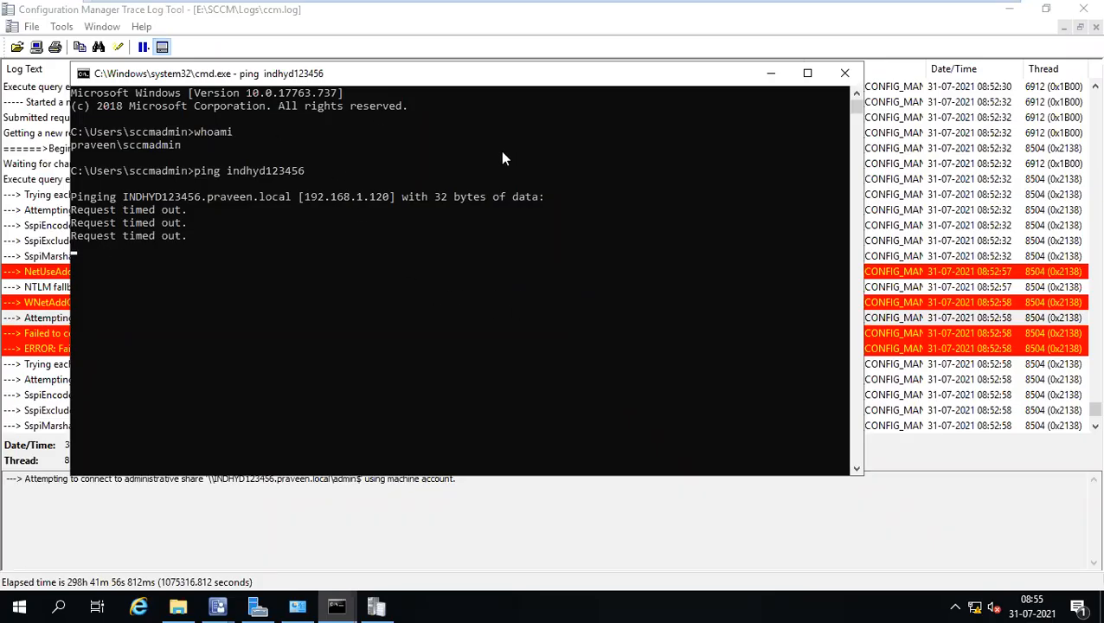
pyautogui.moveTo(544, 7)
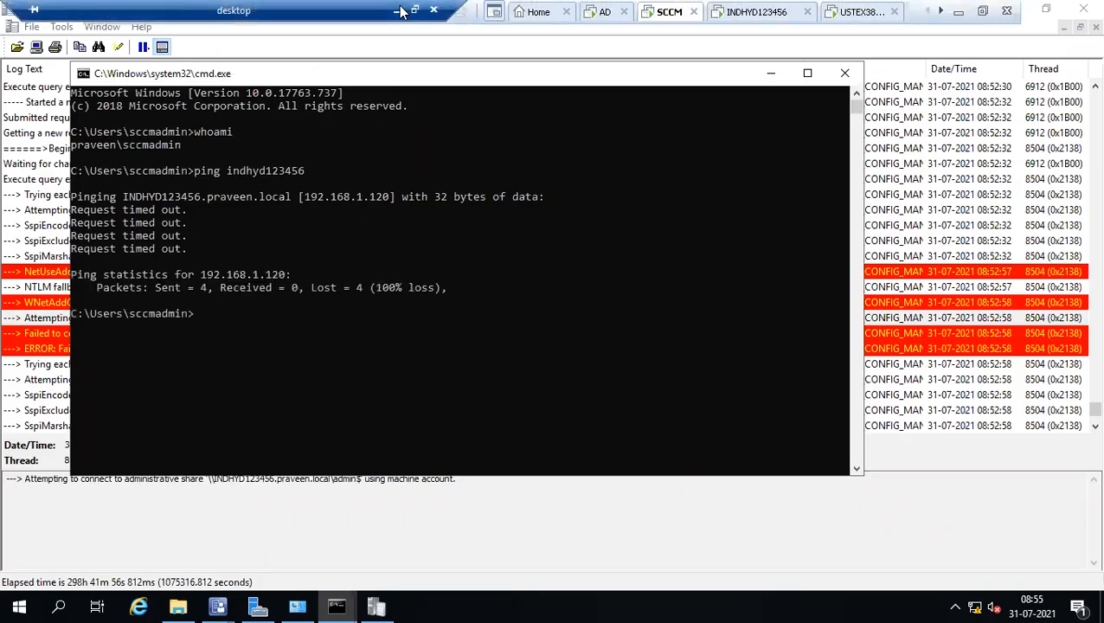
pyautogui.click(399, 10)
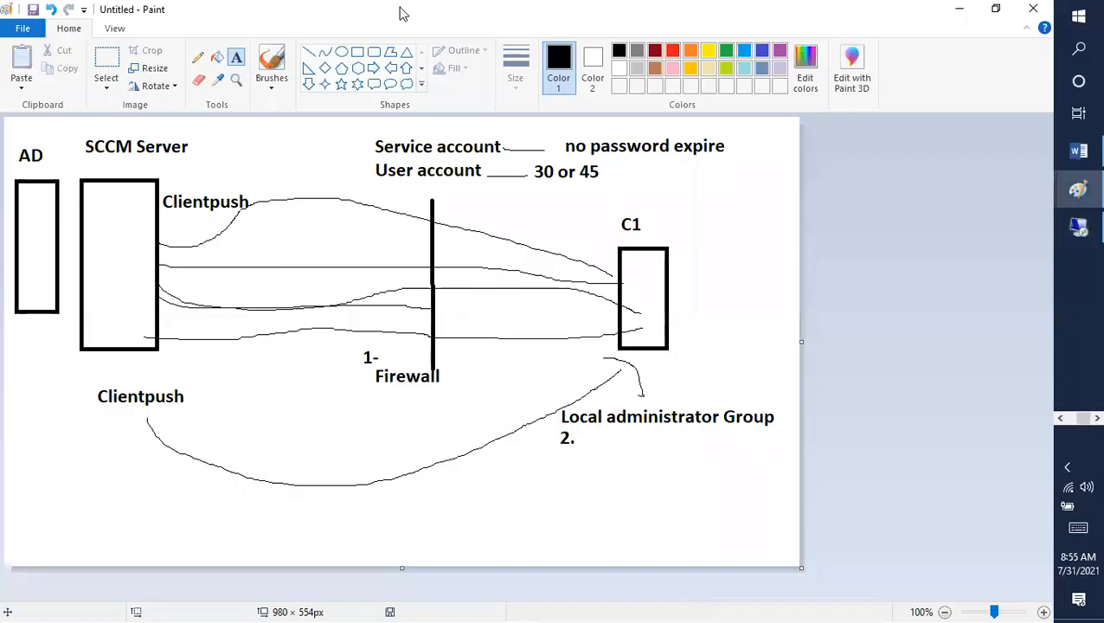
# Add a 'Troub' heading and item '1. Ping test' below the Client Push Installation line.
pyautogui.click(1078, 150)
pyautogui.scroll(3, 640, 311)
pyautogui.scroll(-3, 640, 310)
pyautogui.scroll(-3, 640, 310)
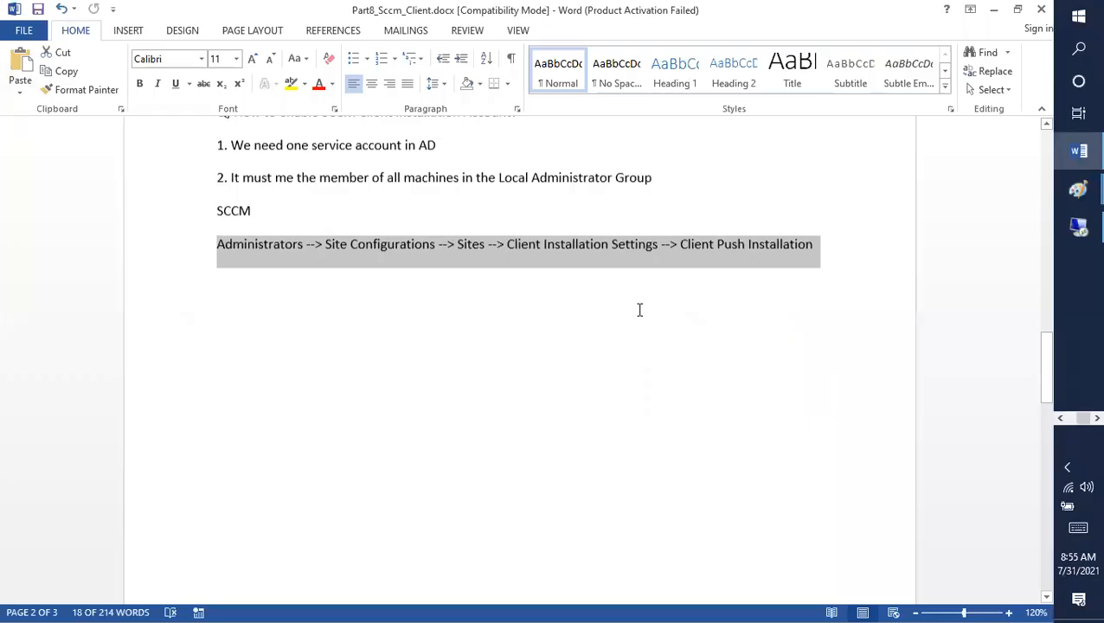
pyautogui.click(836, 264)
pyautogui.press('Return')
pyautogui.press('Return')
pyautogui.press('Return')
pyautogui.press('Return')
pyautogui.press('Return')
pyautogui.write('Troub')
pyautogui.press('Return')
pyautogui.write('1. ')
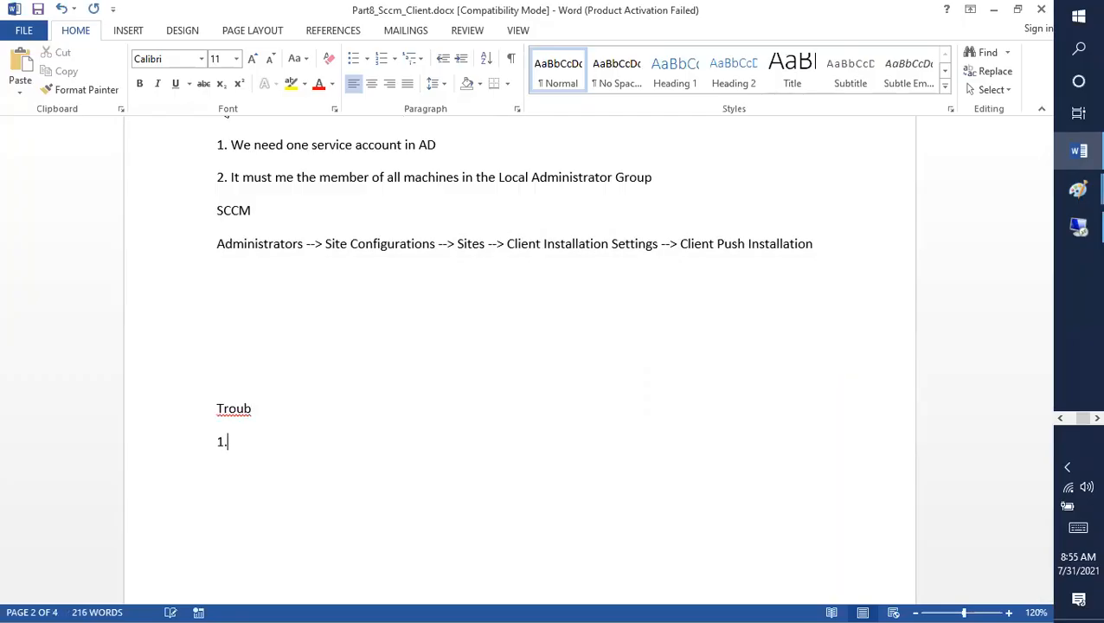
pyautogui.write('Ping test')
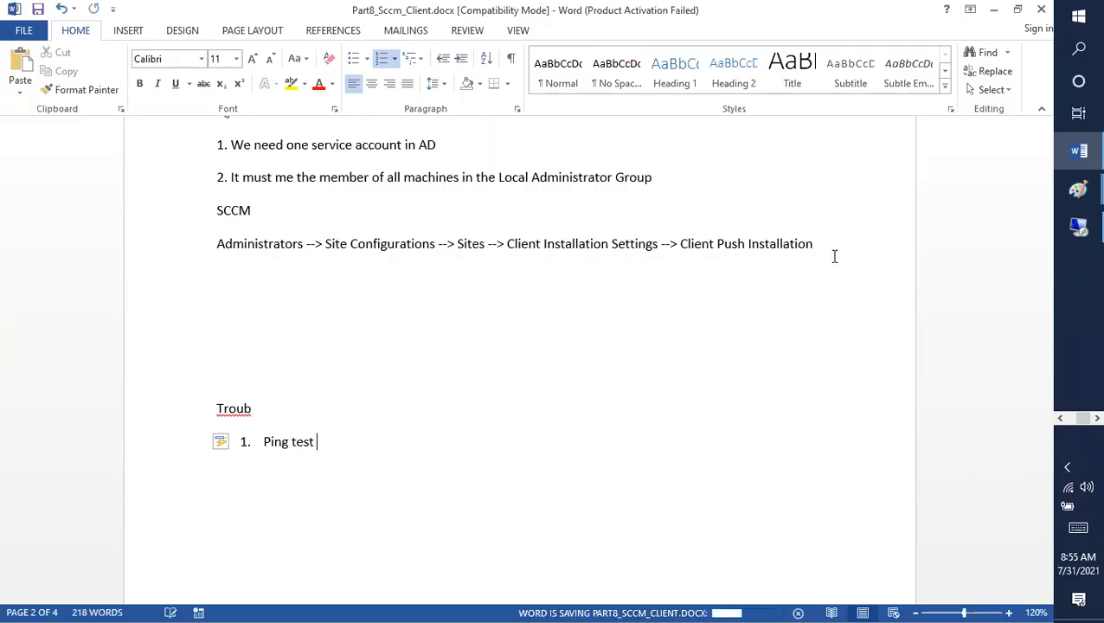
pyautogui.click(1079, 227)
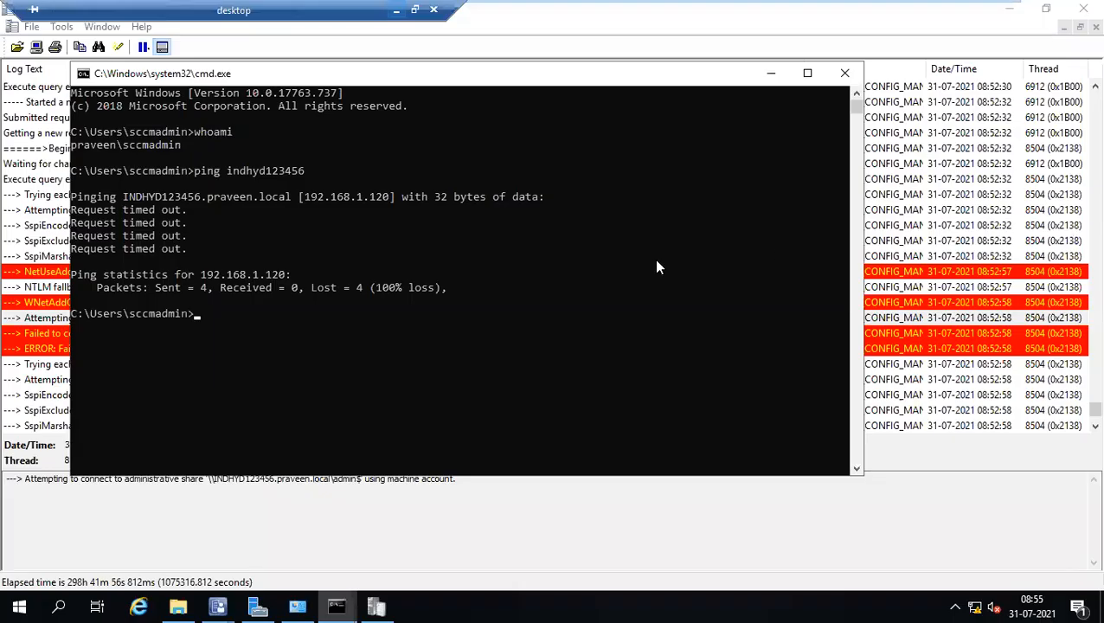
# Open the Windows Defender Firewall control panel (firewall.cpl) on the INDHYD123456 client.
pyautogui.click(386, 311)
pyautogui.moveTo(634, 8)
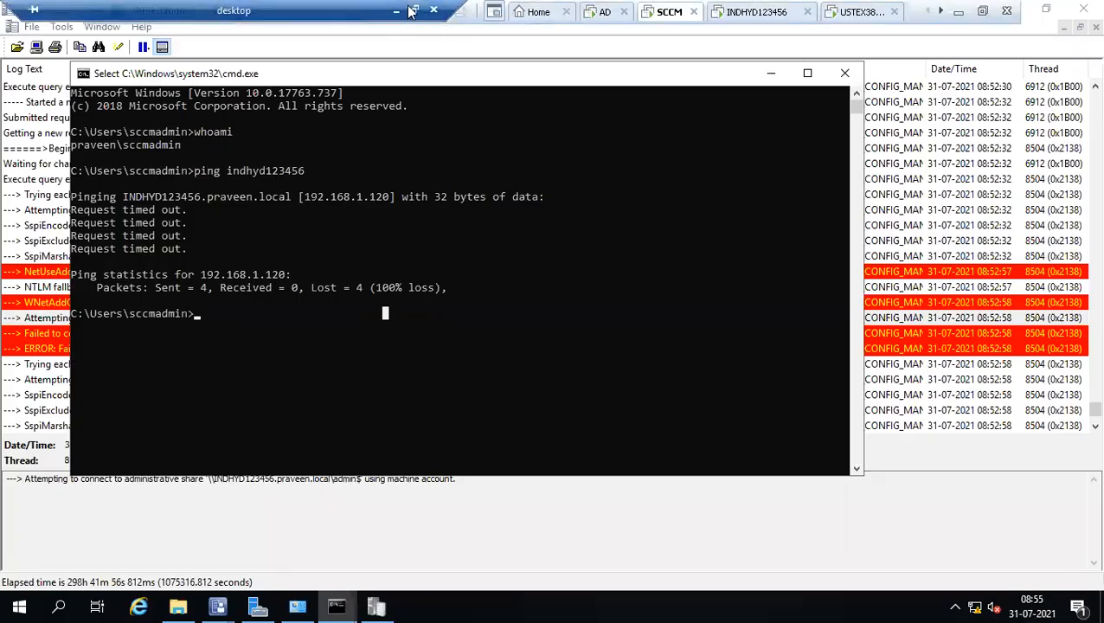
pyautogui.click(749, 12)
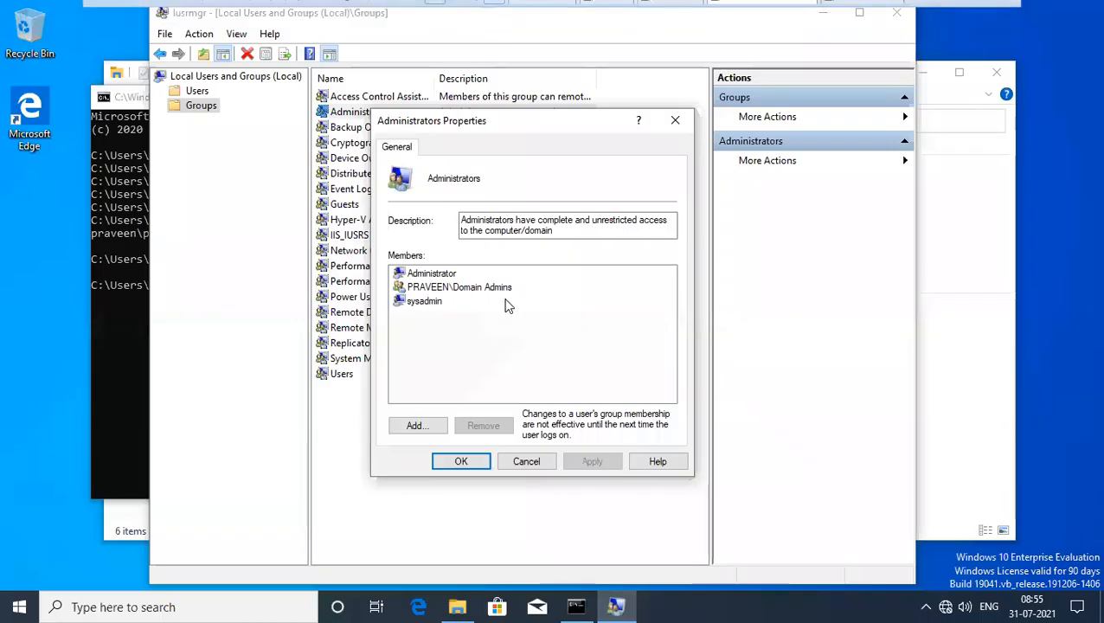
pyautogui.press('super+r')
pyautogui.write('fir')
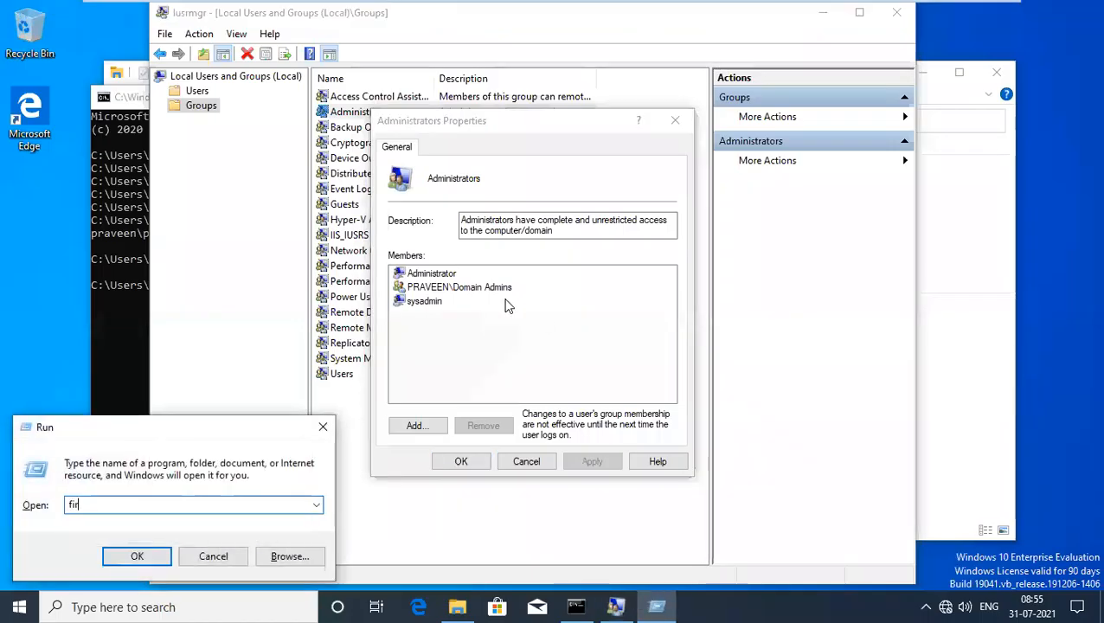
pyautogui.write('ewall.cpl')
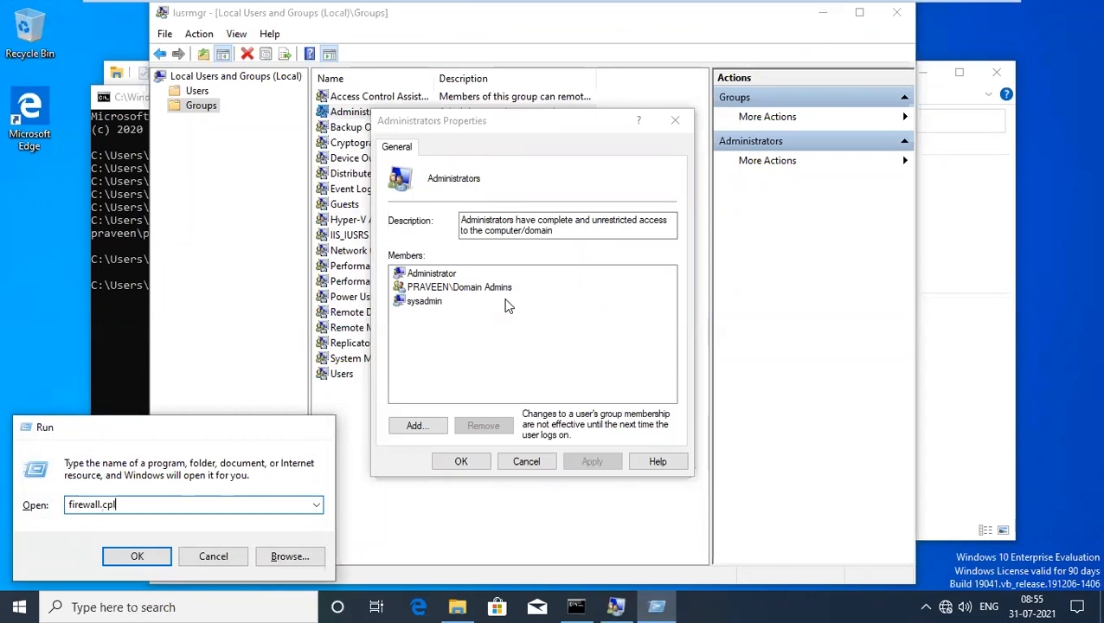
pyautogui.press('Return')
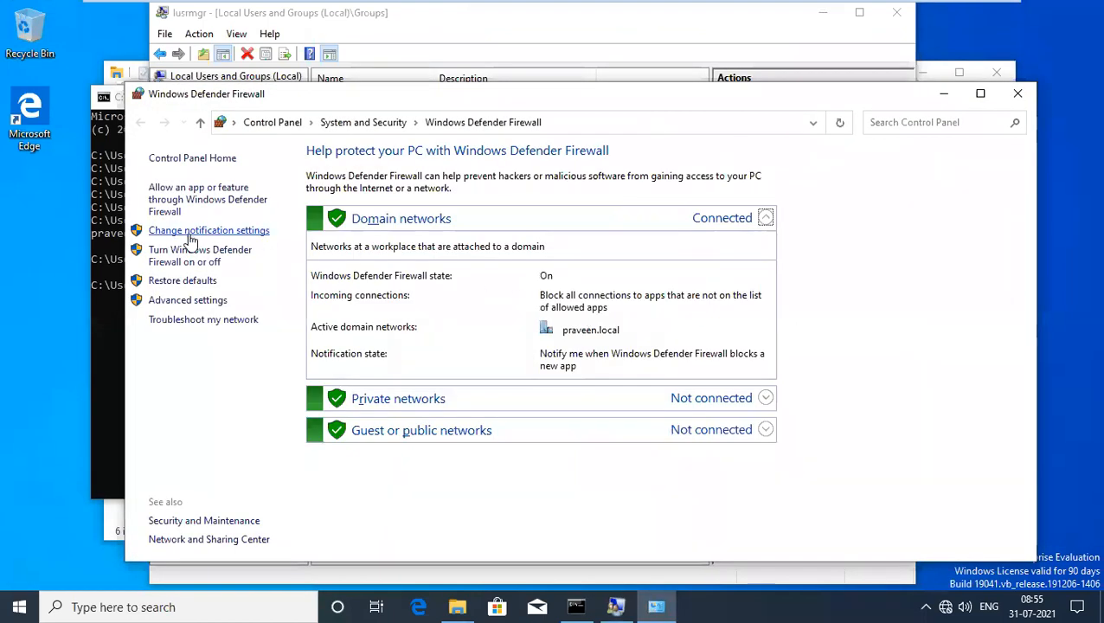
# Authorize changing firewall settings by entering the administrator account's user name and password.
pyautogui.click(190, 234)
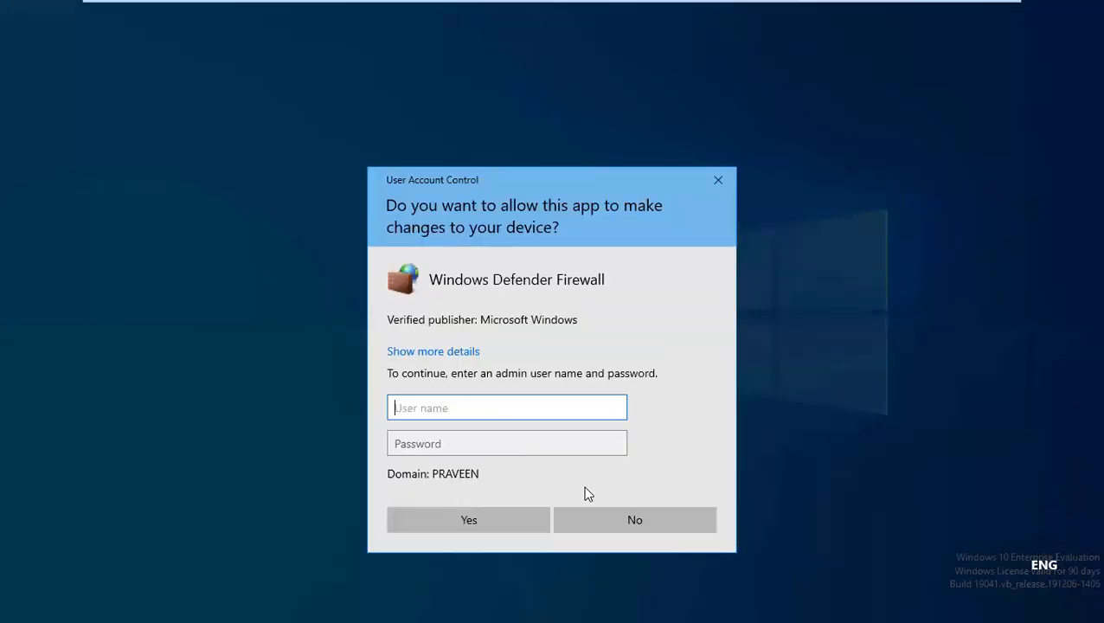
pyautogui.click(610, 523)
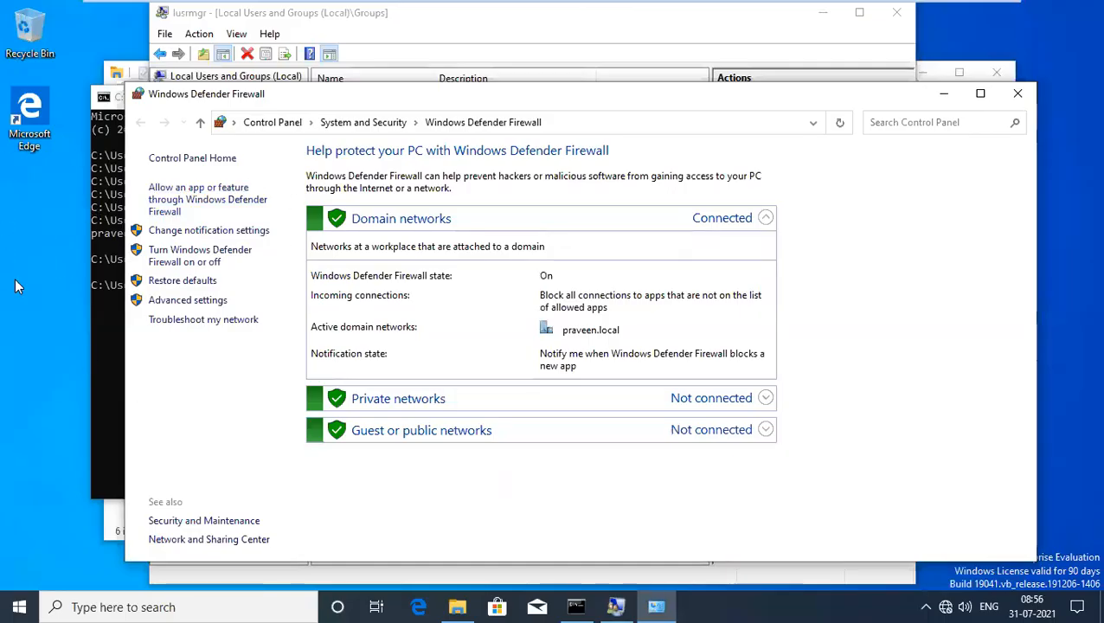
pyautogui.click(203, 249)
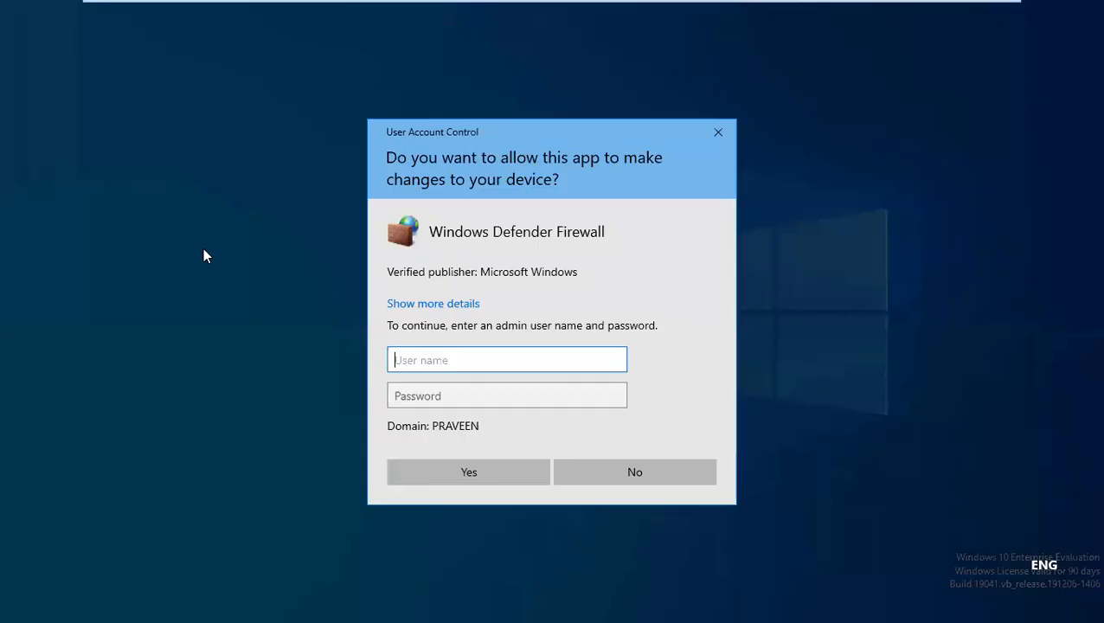
pyautogui.write('adminisyat')
pyautogui.press('BackSpace')
pyautogui.press('BackSpace')
pyautogui.press('BackSpace')
pyautogui.press('BackSpace')
pyautogui.press('BackSpace')
pyautogui.press('BackSpace')
pyautogui.press('BackSpace')
pyautogui.press('BackSpace')
pyautogui.press('BackSpace')
pyautogui.write('administrato')
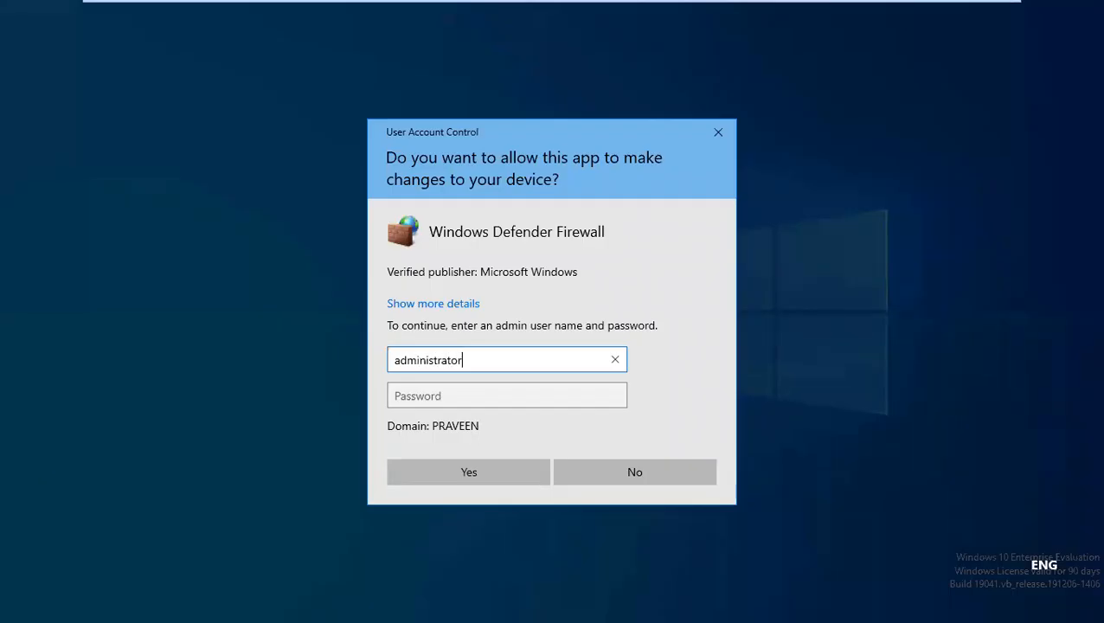
pyautogui.press('Tab')
pyautogui.write('********')
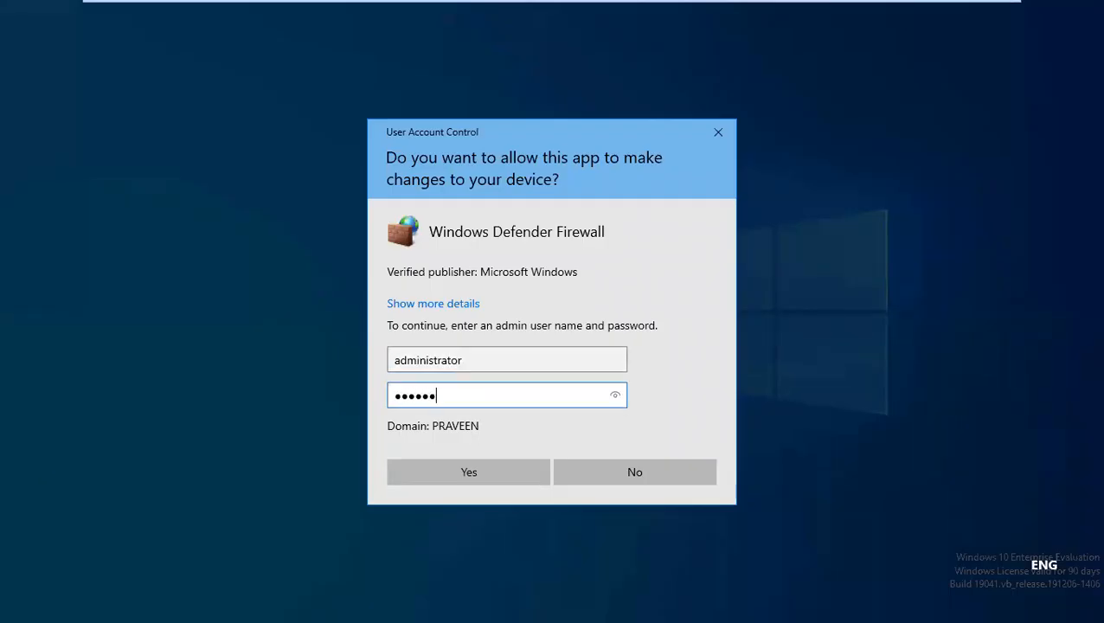
pyautogui.write('**')
pyautogui.press('Return')
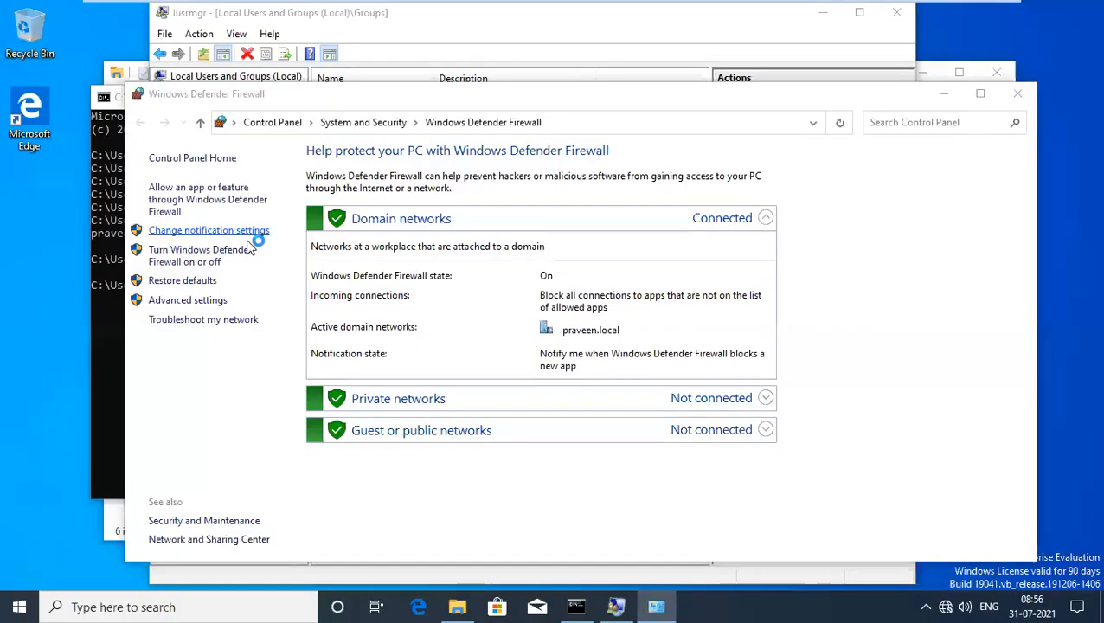
# Turn Windows Defender Firewall off for domain, private and public networks on INDHYD123456 and apply.
pyautogui.click(182, 230)
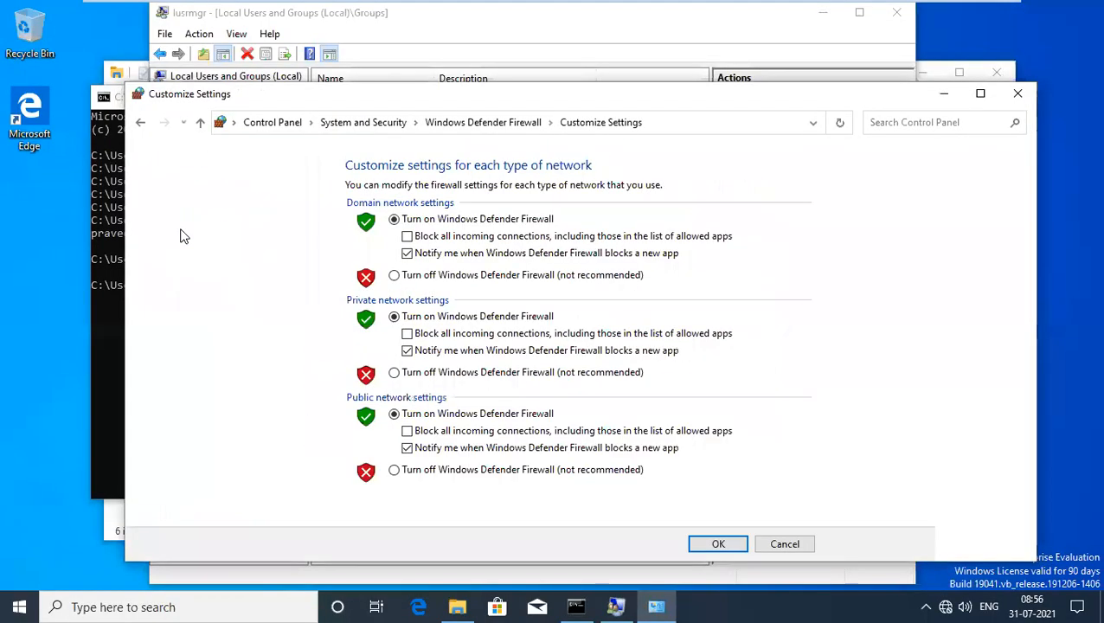
pyautogui.click(395, 275)
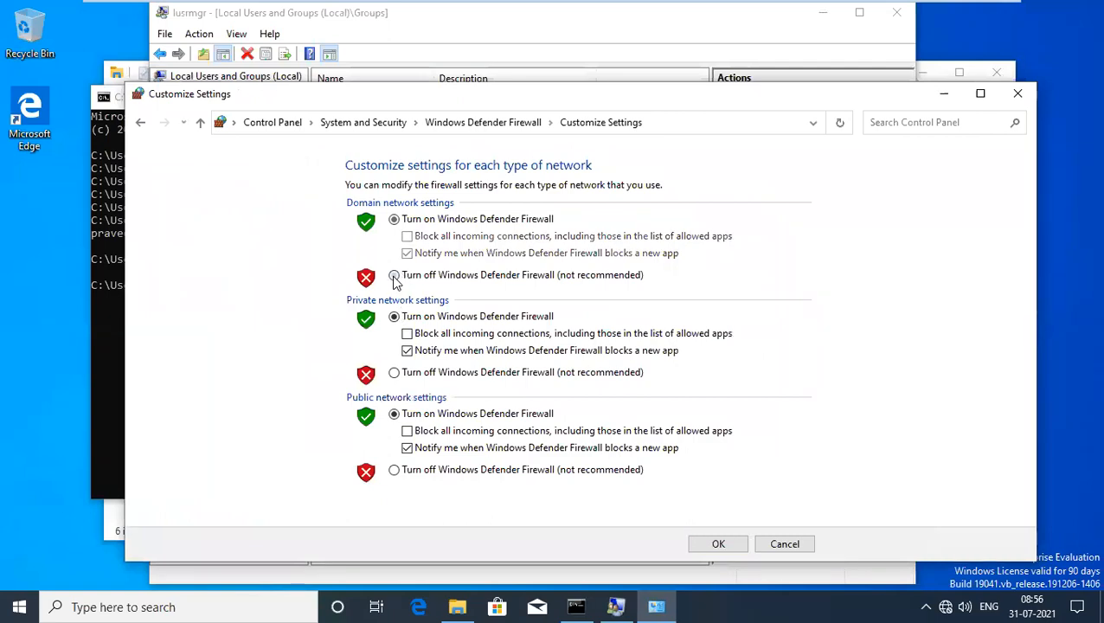
pyautogui.click(395, 374)
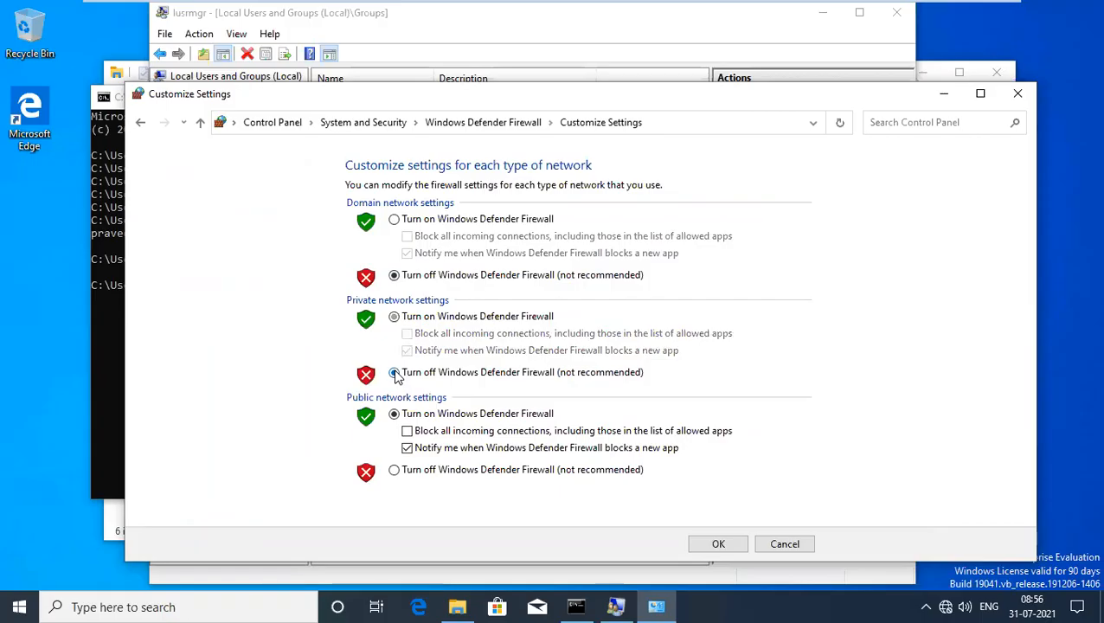
pyautogui.click(395, 470)
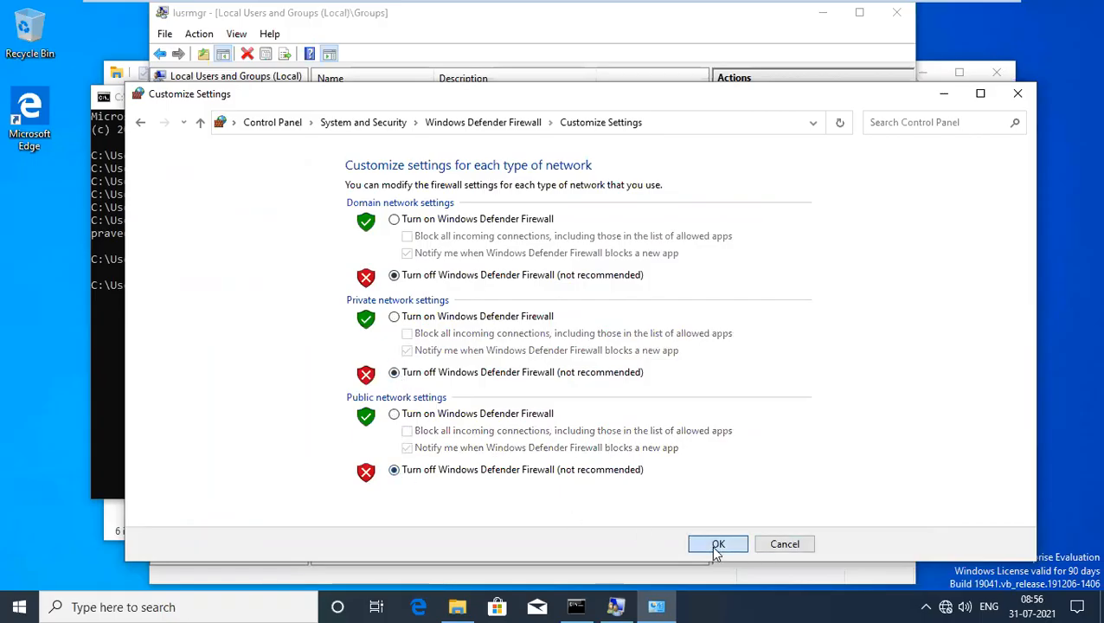
pyautogui.click(717, 545)
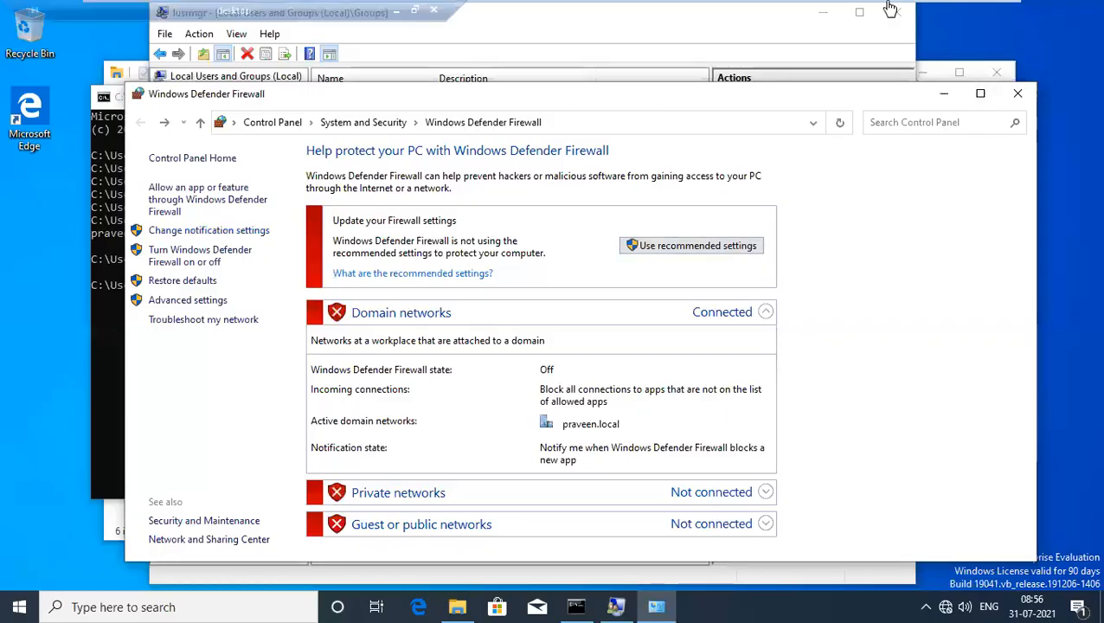
pyautogui.click(666, 12)
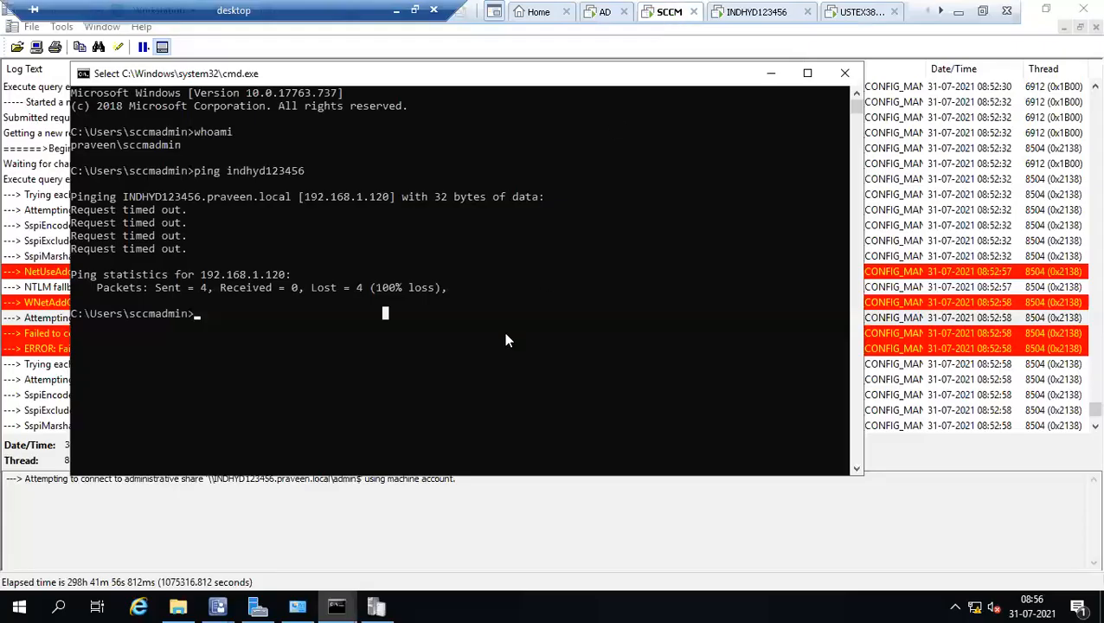
# Re-run ping indhyd123456 twice, now getting 4 replies with 0% packet loss.
pyautogui.press('Up')
pyautogui.press('Return')
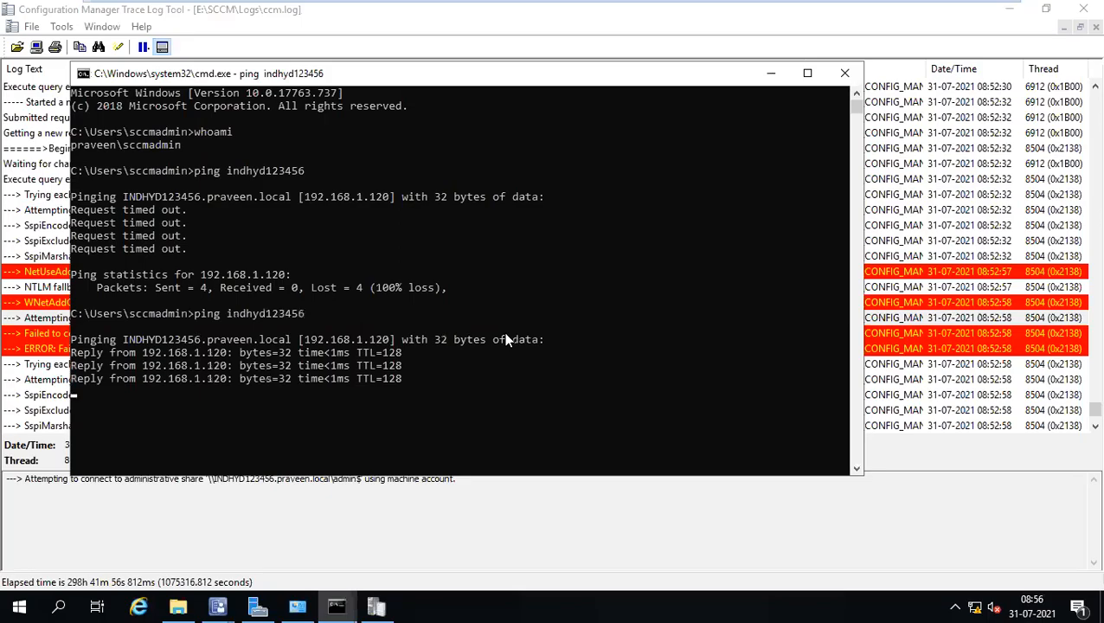
pyautogui.press('Up')
pyautogui.press('Return')
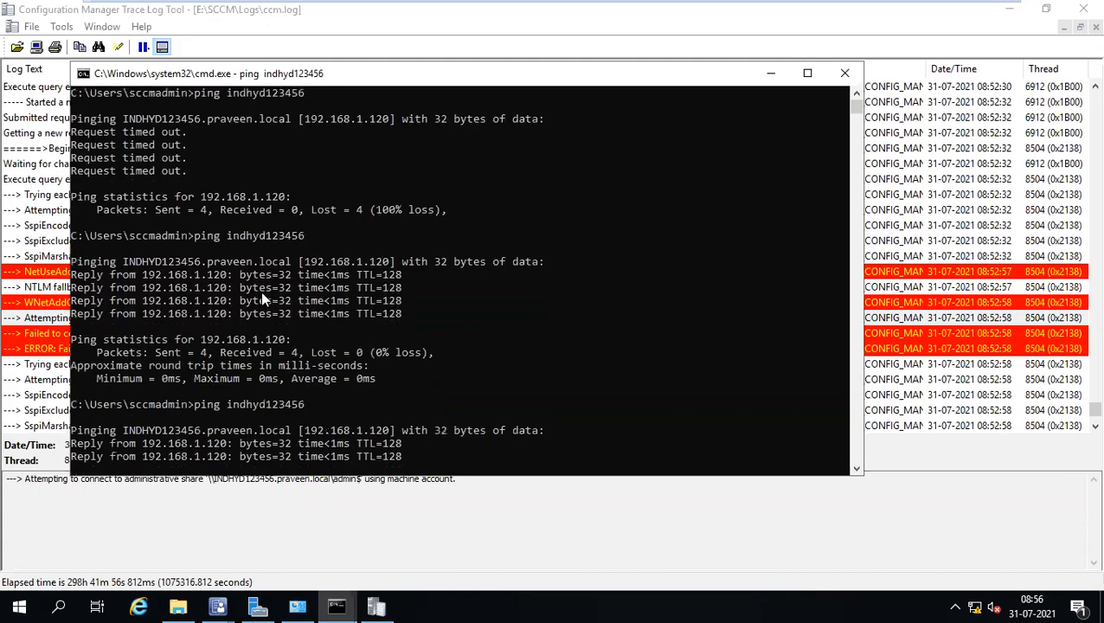
pyautogui.click(55, 286)
# Scroll ccm.log down and inspect its last entry.
pyautogui.scroll(-1, 536, 225)
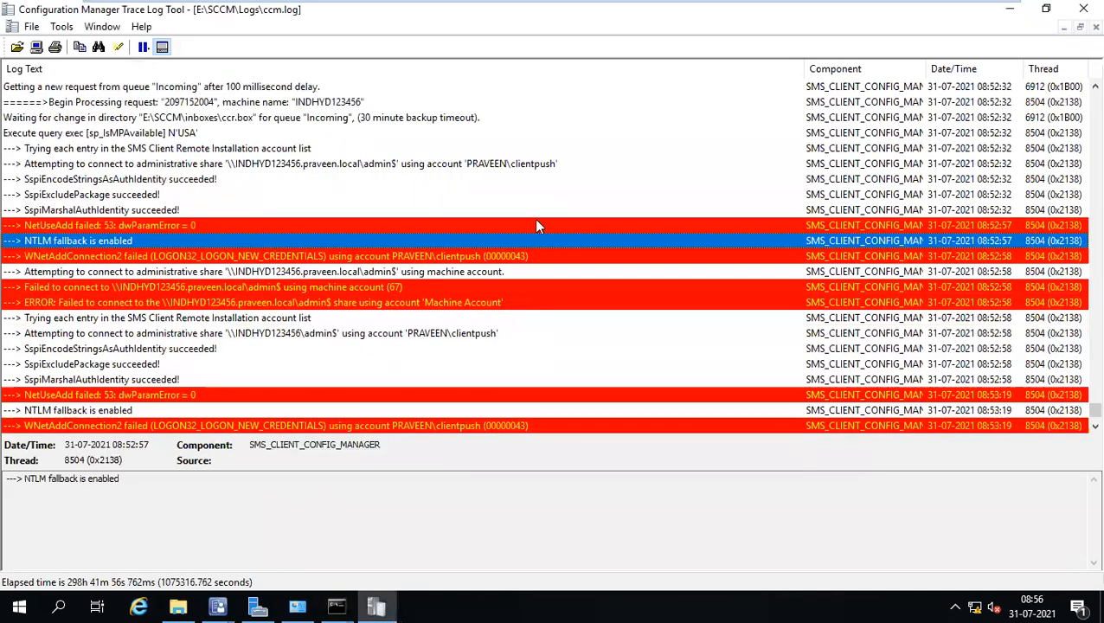
pyautogui.scroll(-3, 536, 225)
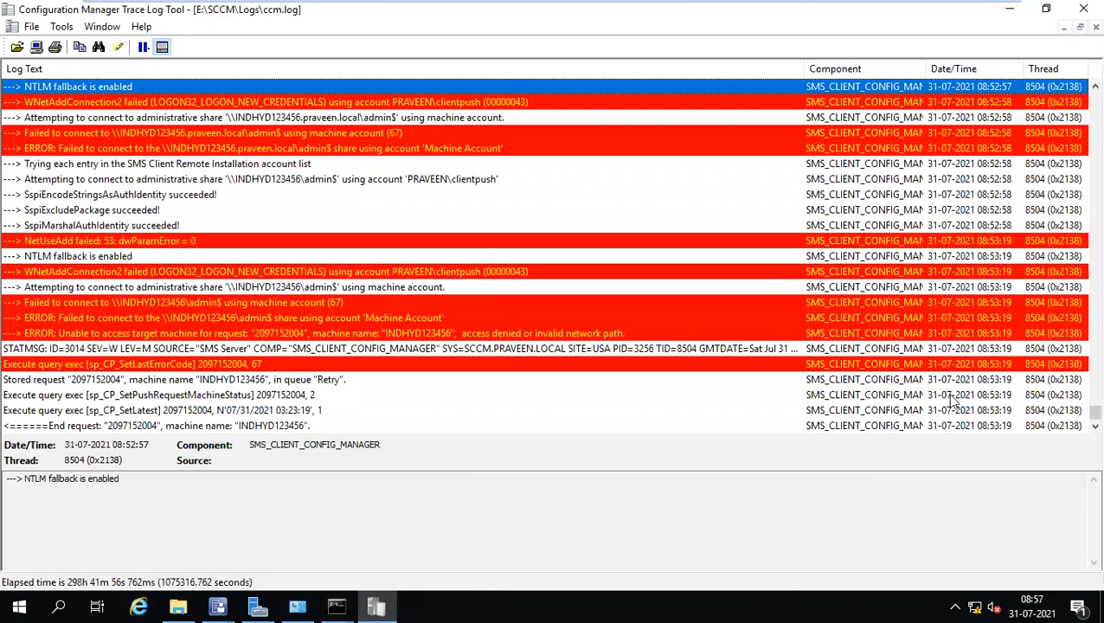
pyautogui.click(930, 424)
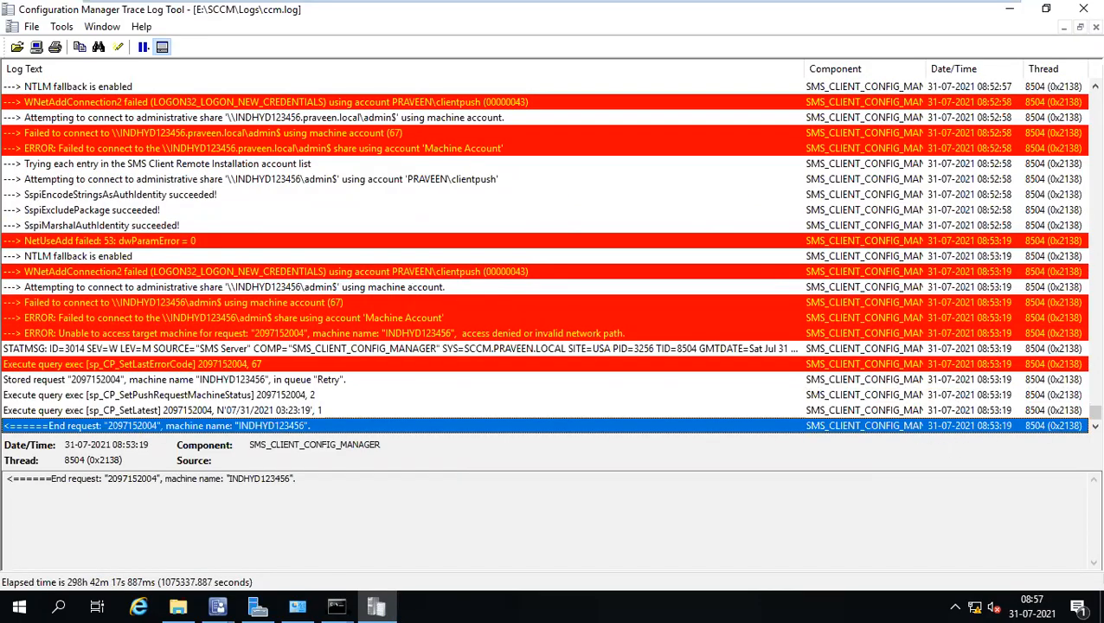
# Close the client install completion summary and run Install Client on INDHYD123456 again.
pyautogui.click(219, 603)
pyautogui.click(265, 550)
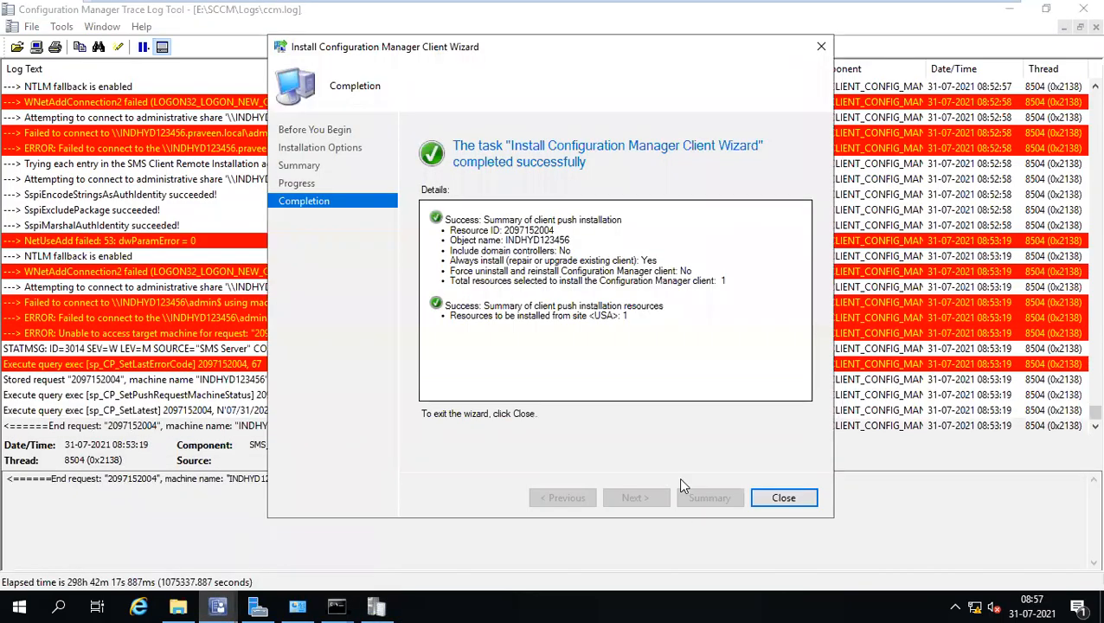
pyautogui.click(783, 500)
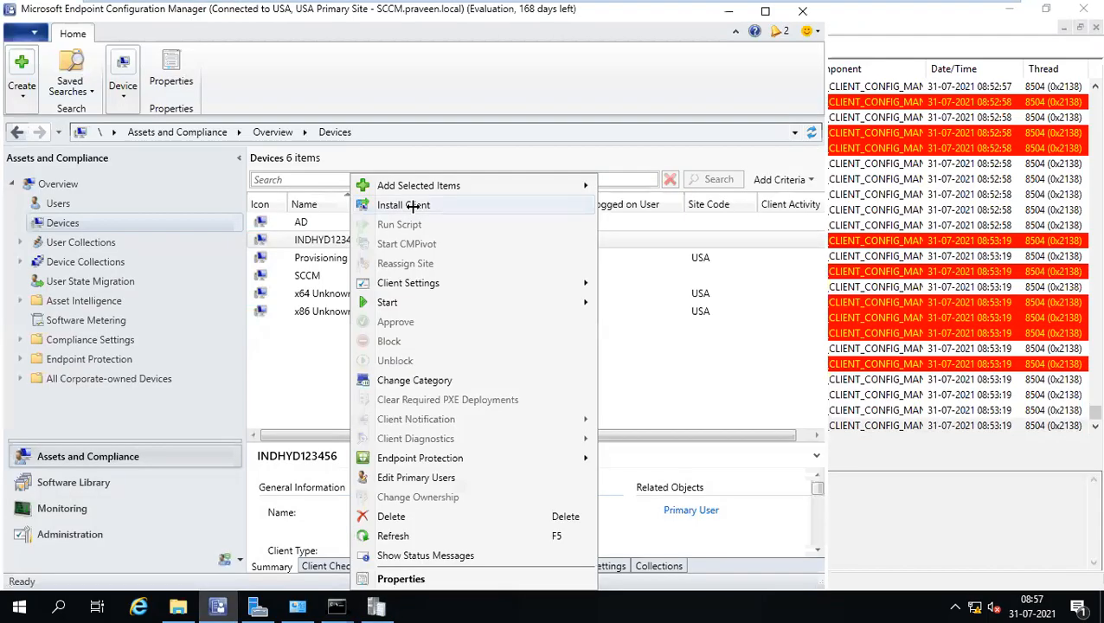
pyautogui.click(413, 214)
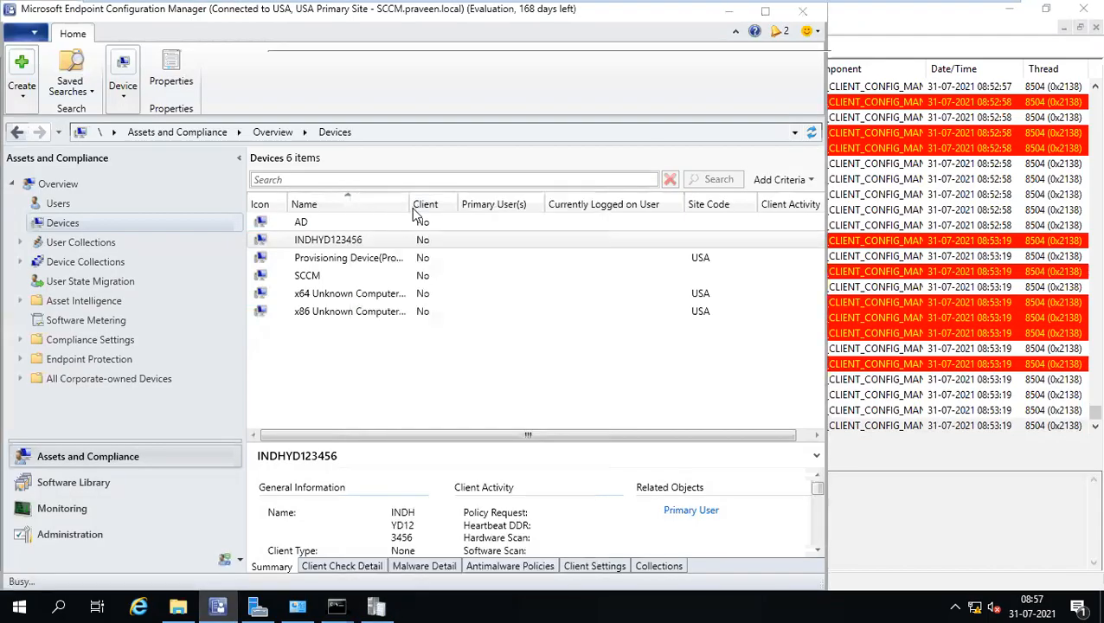
# Switch to the INDHYD123456 client machine and open File Explorer.
pyautogui.moveTo(642, 9)
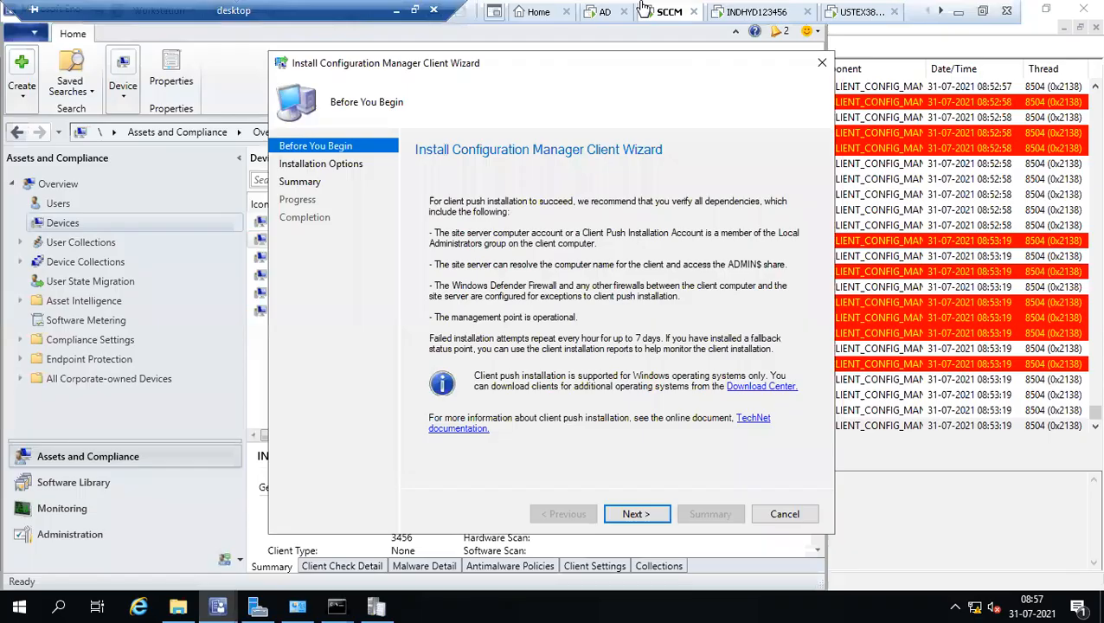
pyautogui.click(749, 14)
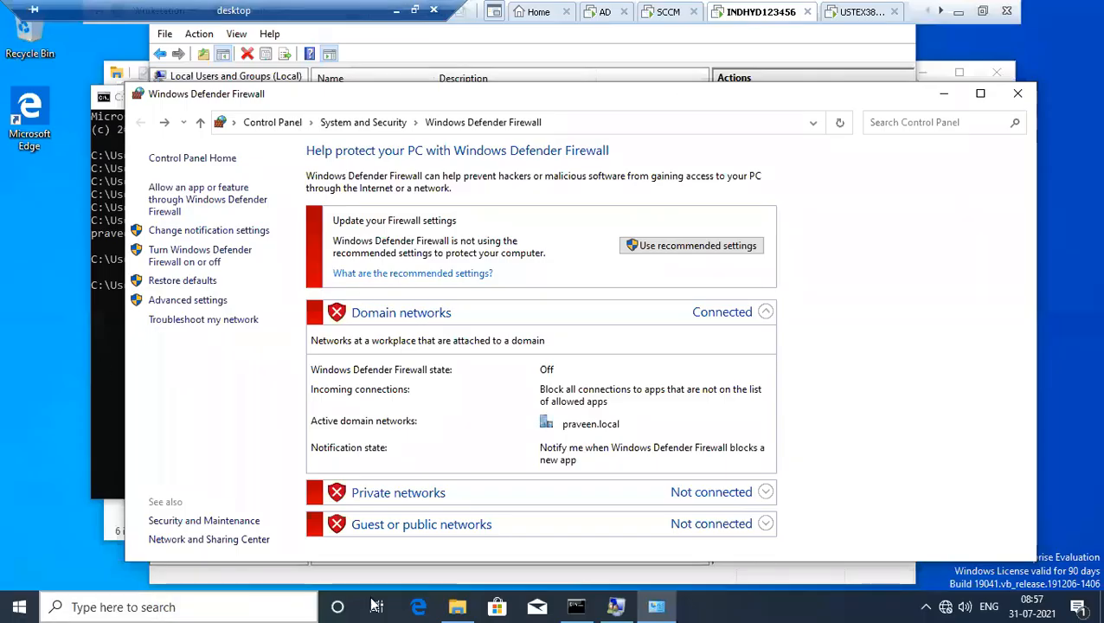
pyautogui.click(455, 606)
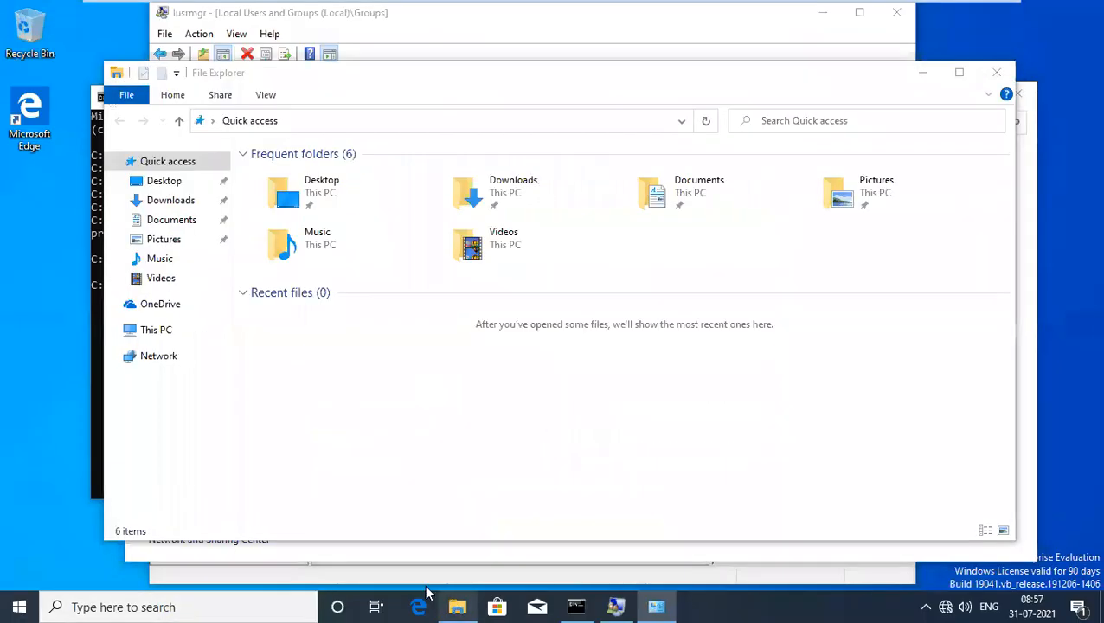
# Browse through This PC and Local Disk (C:) into the C:\Windows folder.
pyautogui.click(156, 331)
pyautogui.doubleClick(379, 351)
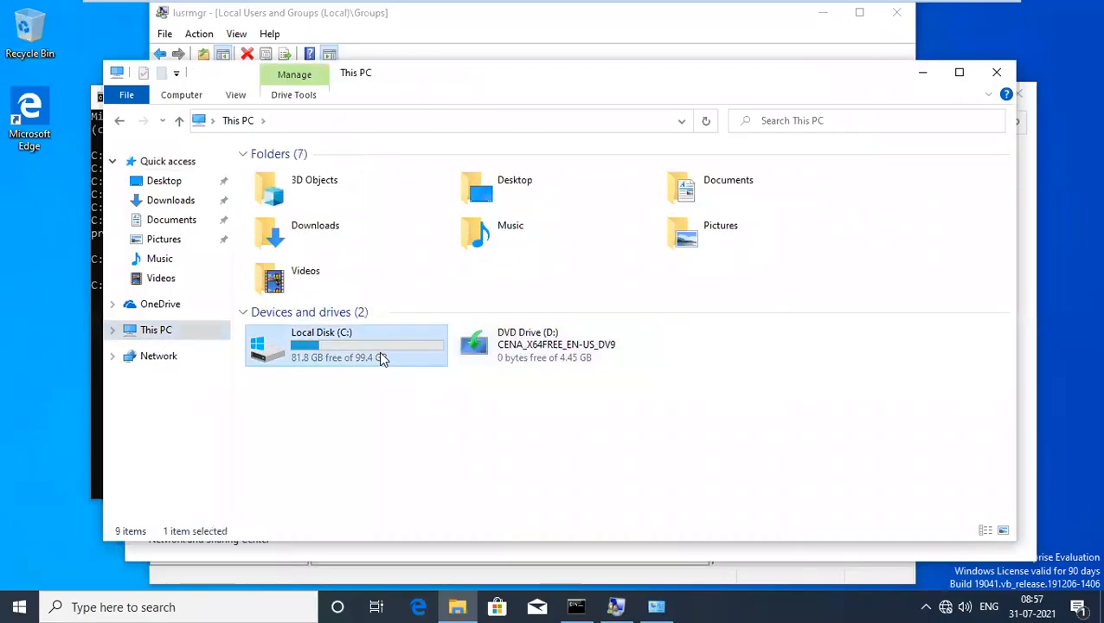
pyautogui.doubleClick(299, 242)
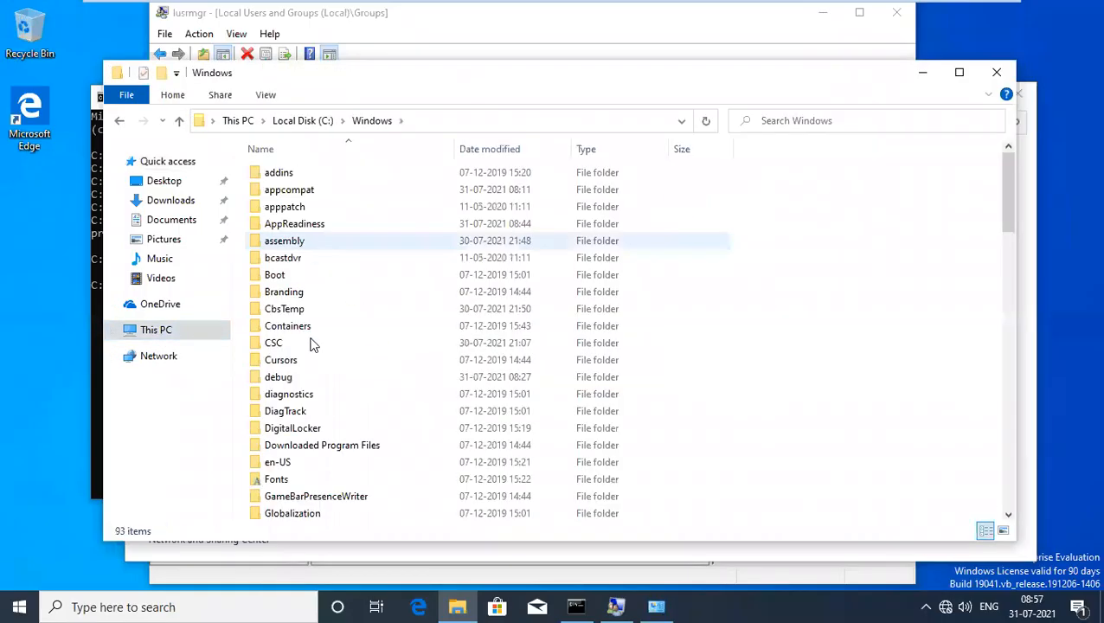
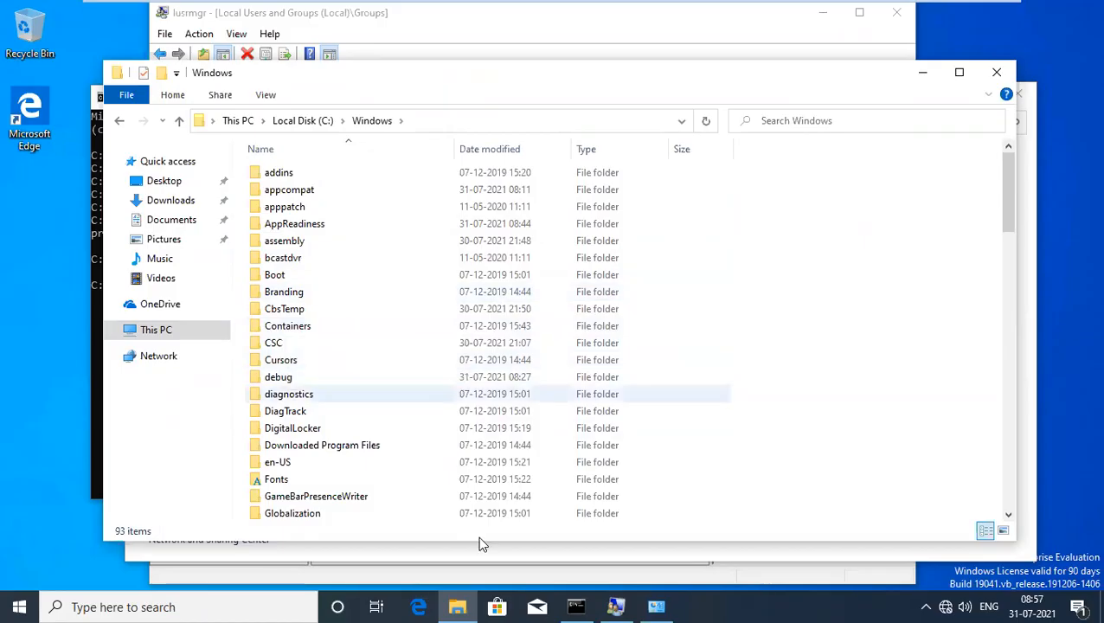
# Push the client to INDHYD123456, always installing from the USA-USA Primary Site, then bring ccm.log forward.
pyautogui.moveTo(631, 7)
pyautogui.click(664, 11)
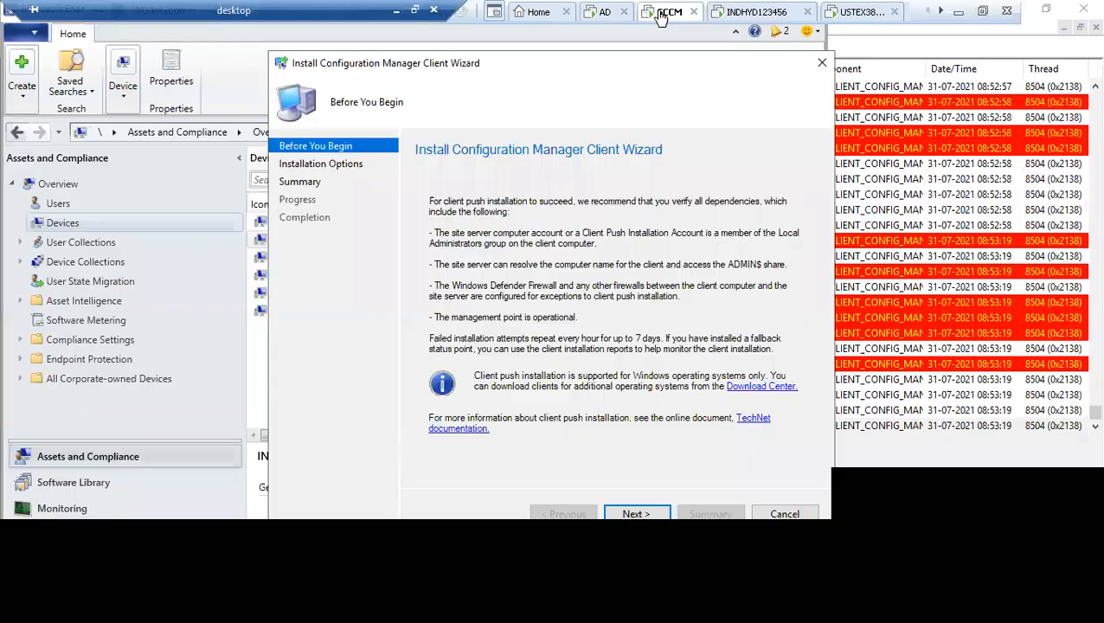
pyautogui.click(637, 514)
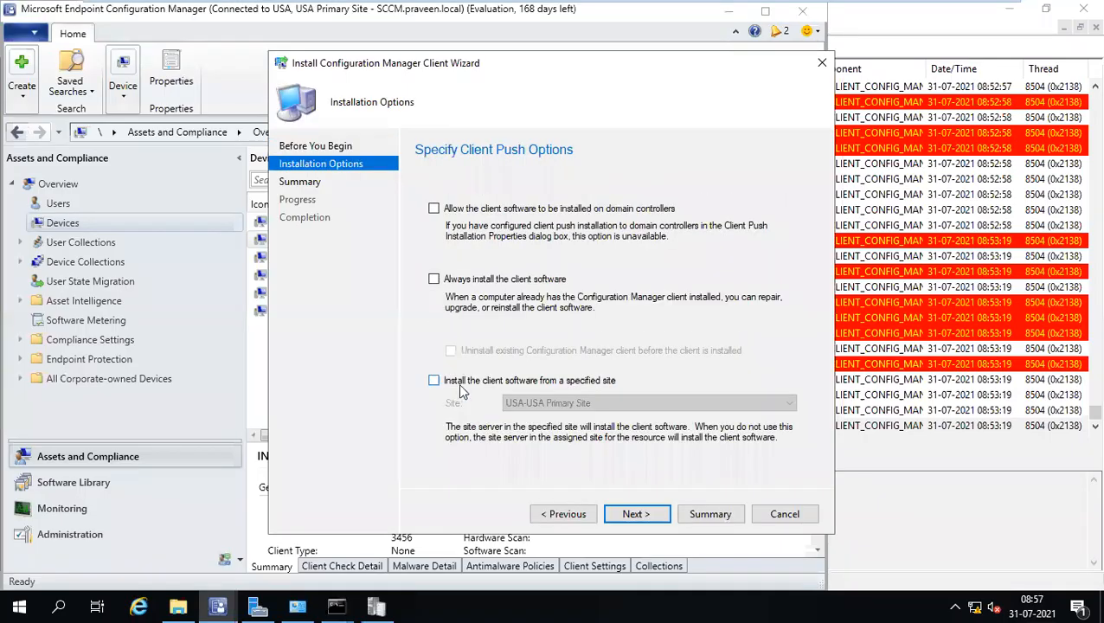
pyautogui.click(462, 388)
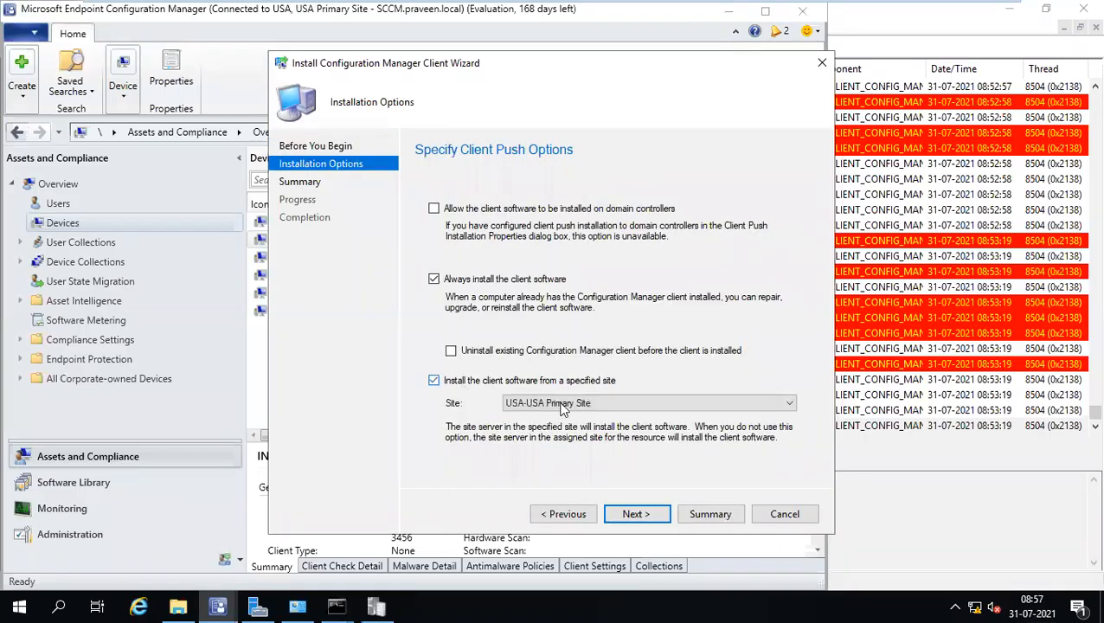
pyautogui.click(622, 515)
pyautogui.click(631, 514)
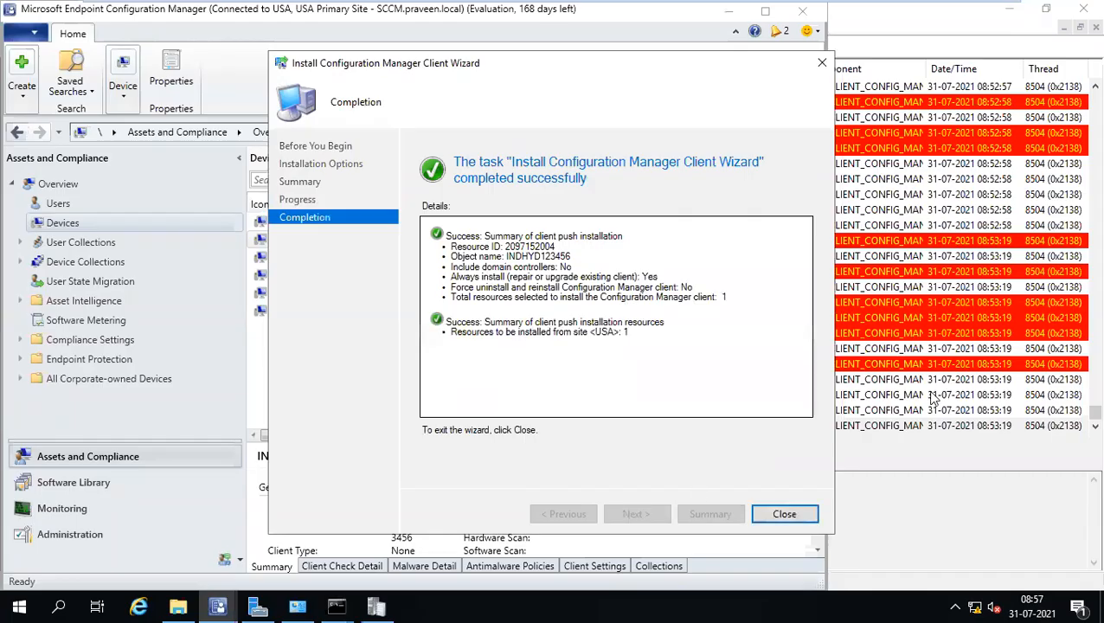
pyautogui.click(920, 364)
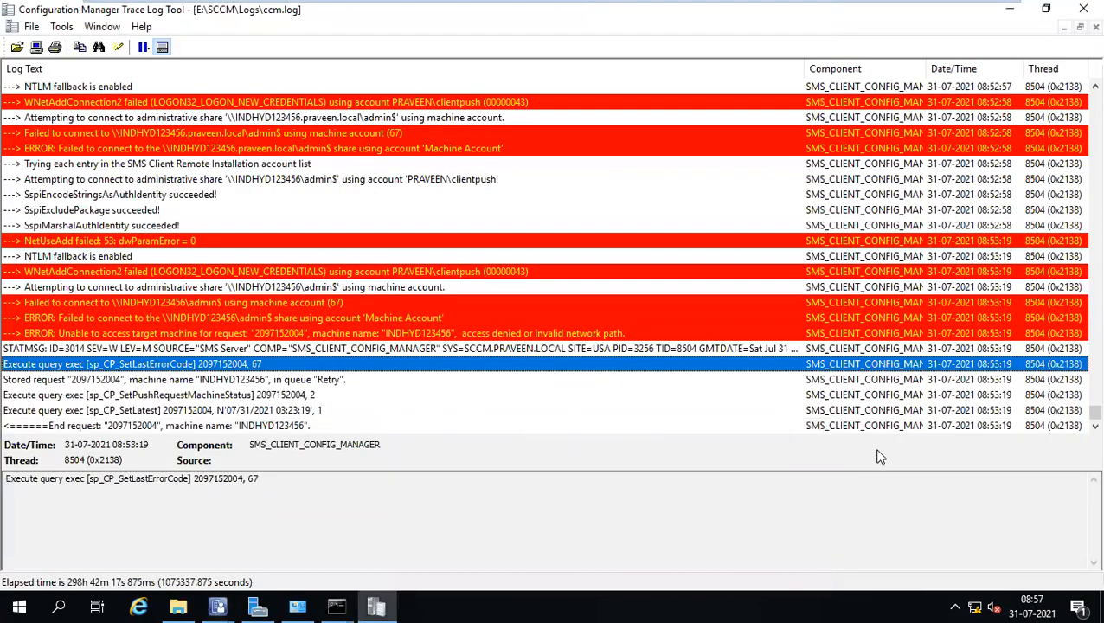
pyautogui.click(972, 429)
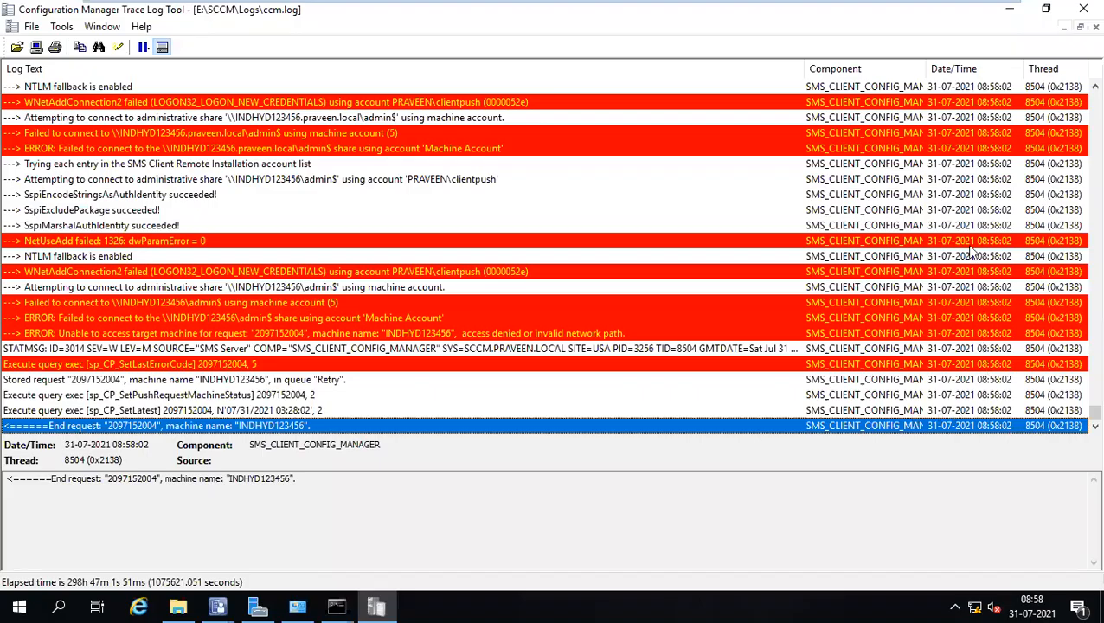
pyautogui.scroll(2, 972, 251)
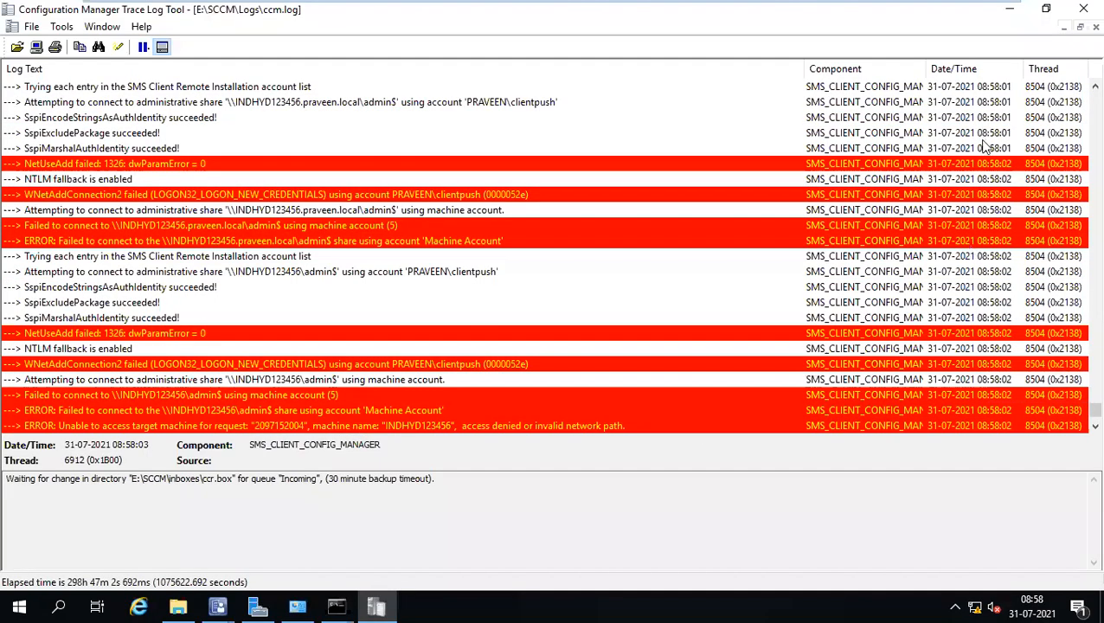
pyautogui.scroll(6, 982, 173)
pyautogui.click(986, 195)
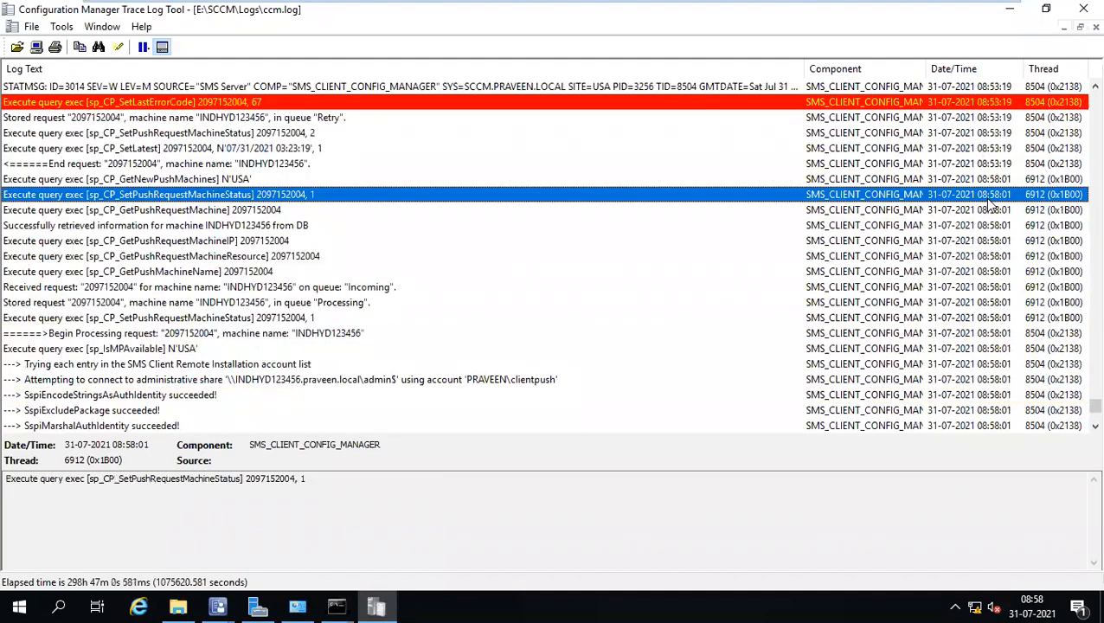
pyautogui.click(276, 290)
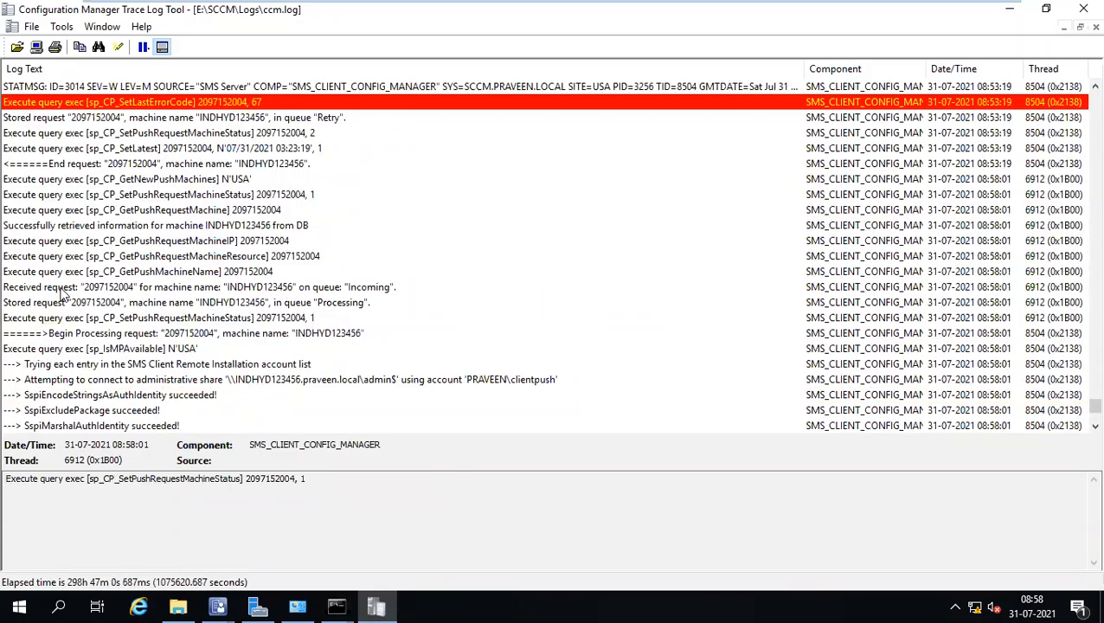
pyautogui.click(154, 289)
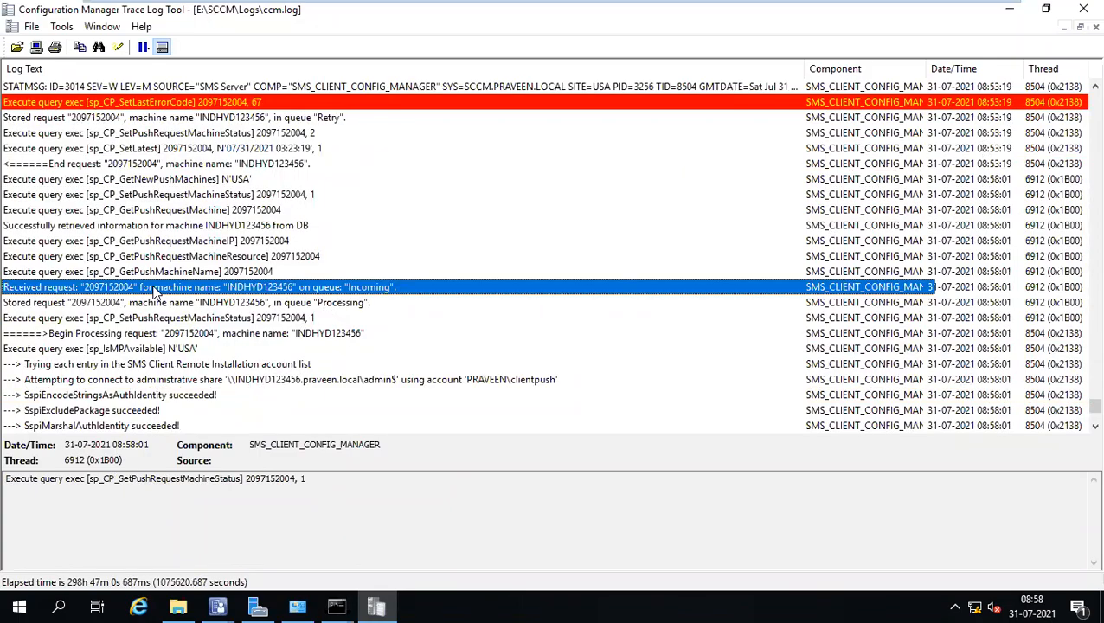
pyautogui.click(341, 380)
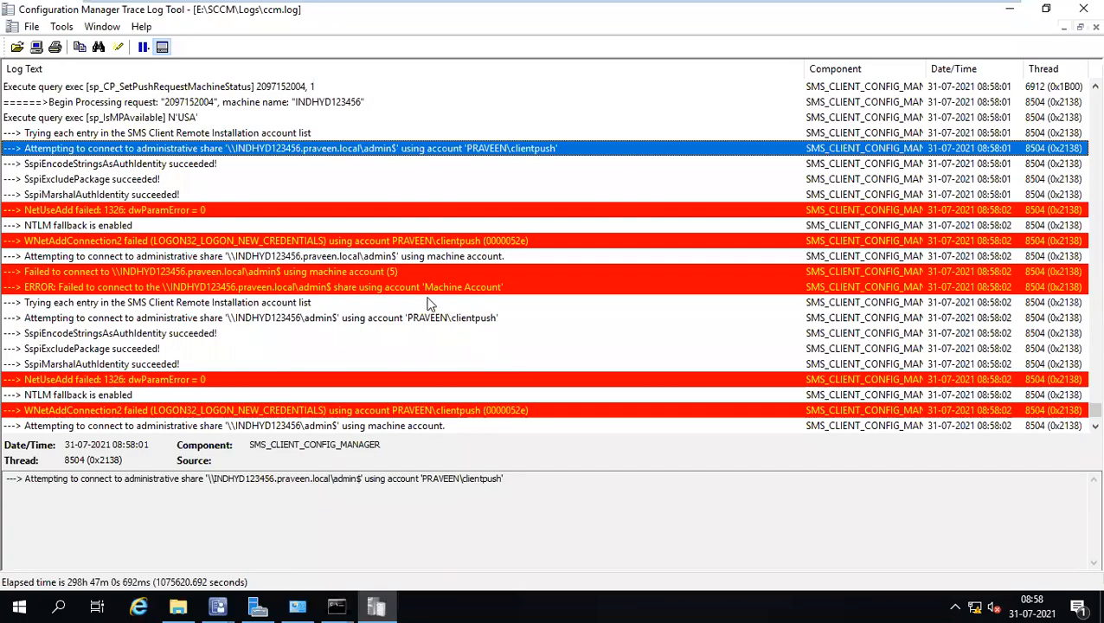
pyautogui.scroll(8, 427, 298)
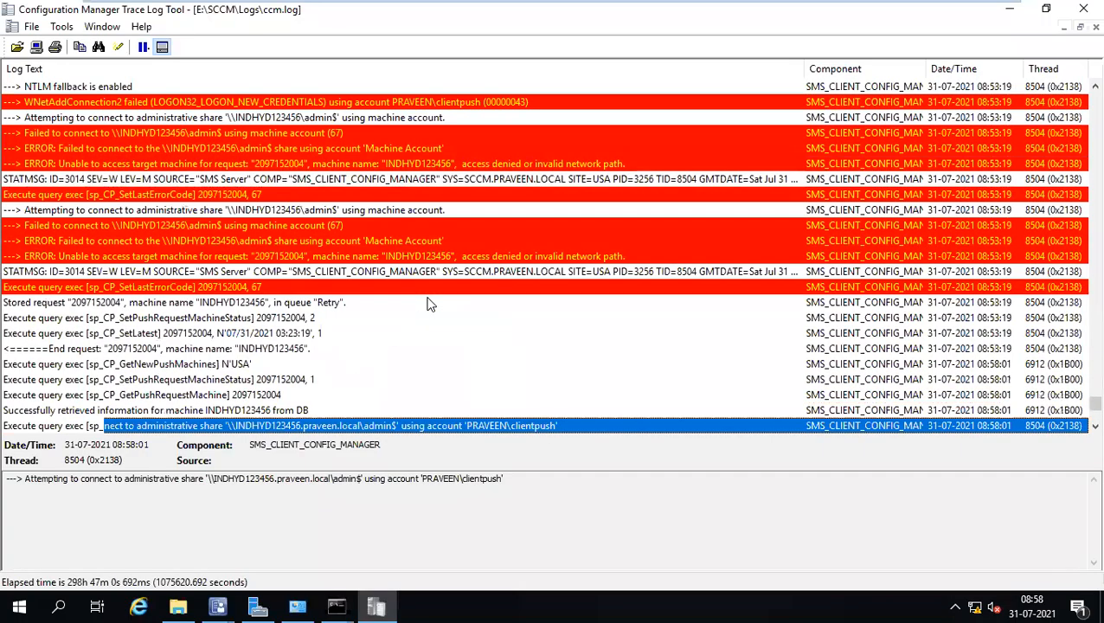
pyautogui.scroll(2, 329, 227)
pyautogui.click(327, 226)
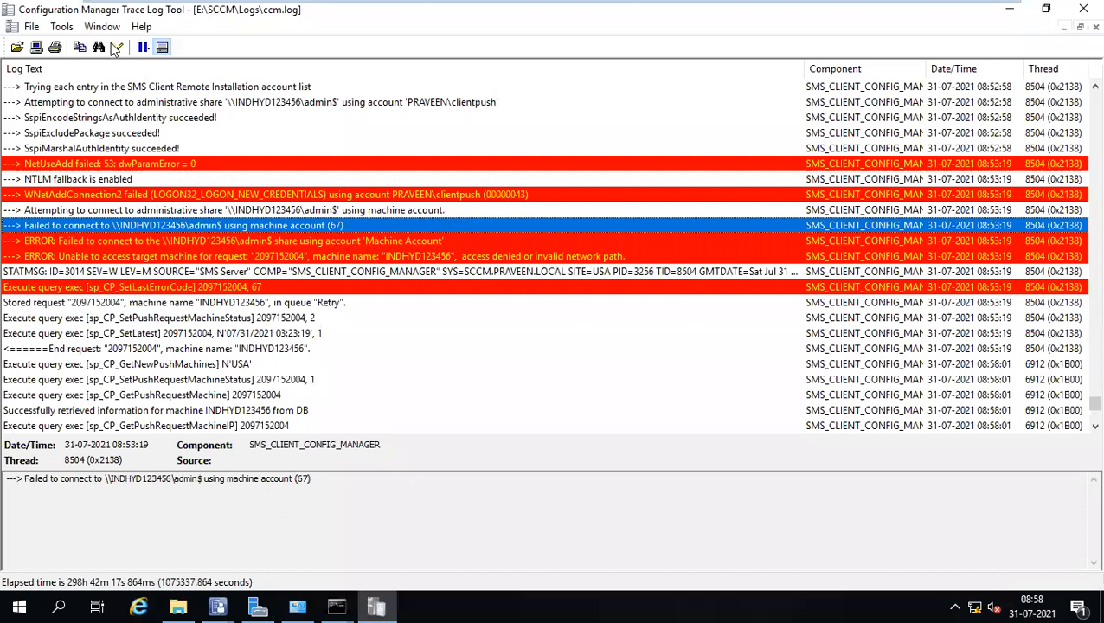
# Look up push error code 67 in the Trace Log Tool's Error Lookup.
pyautogui.click(61, 27)
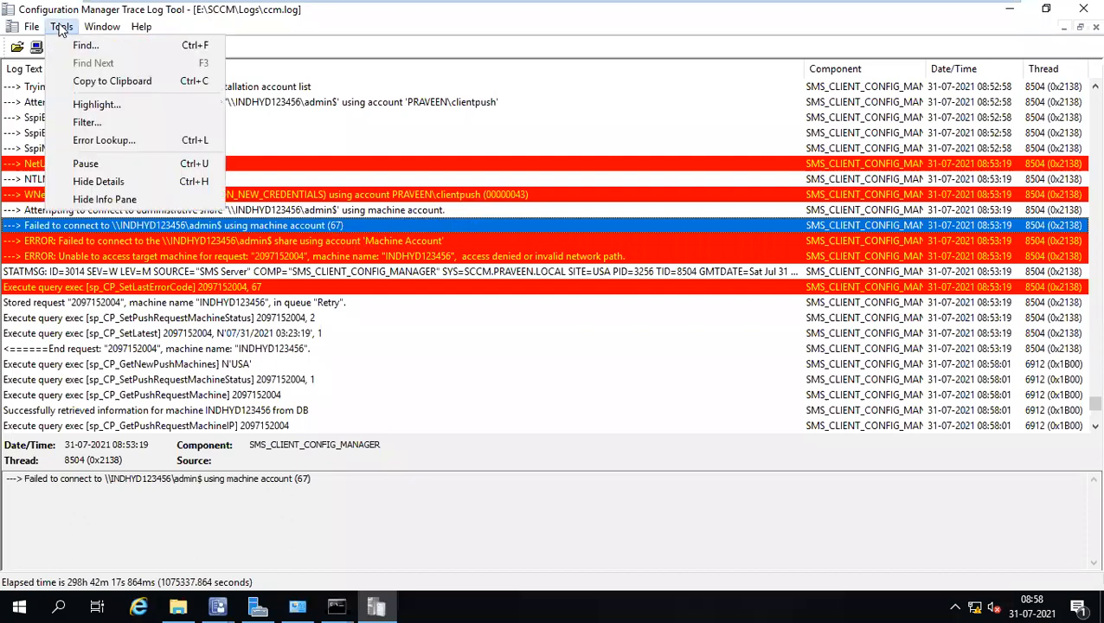
pyautogui.click(89, 141)
pyautogui.write('67')
pyautogui.click(624, 223)
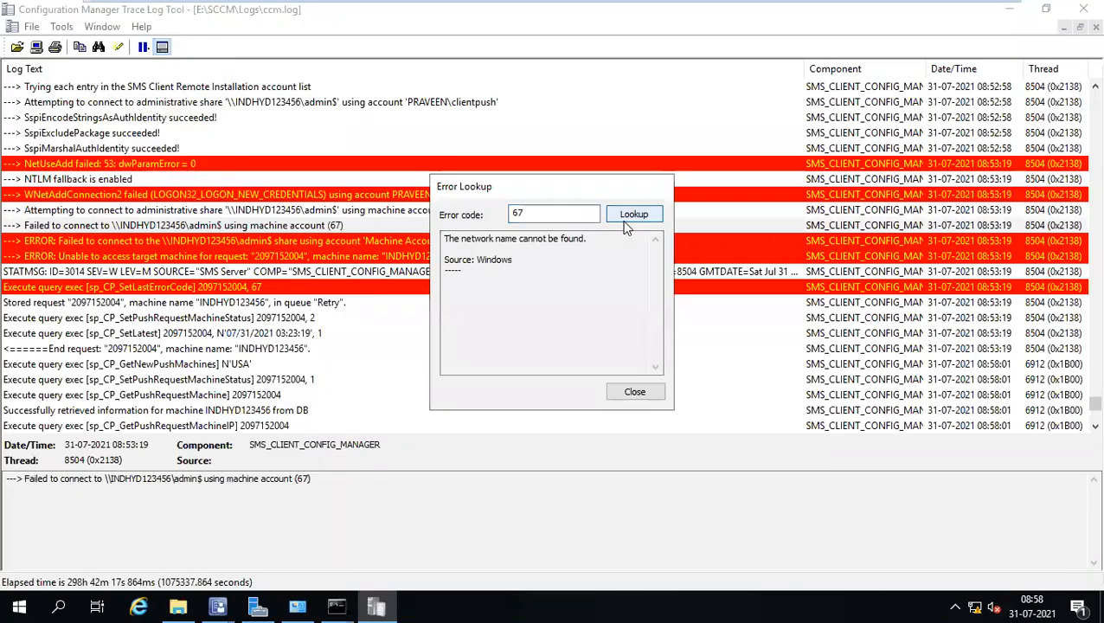
pyautogui.click(634, 393)
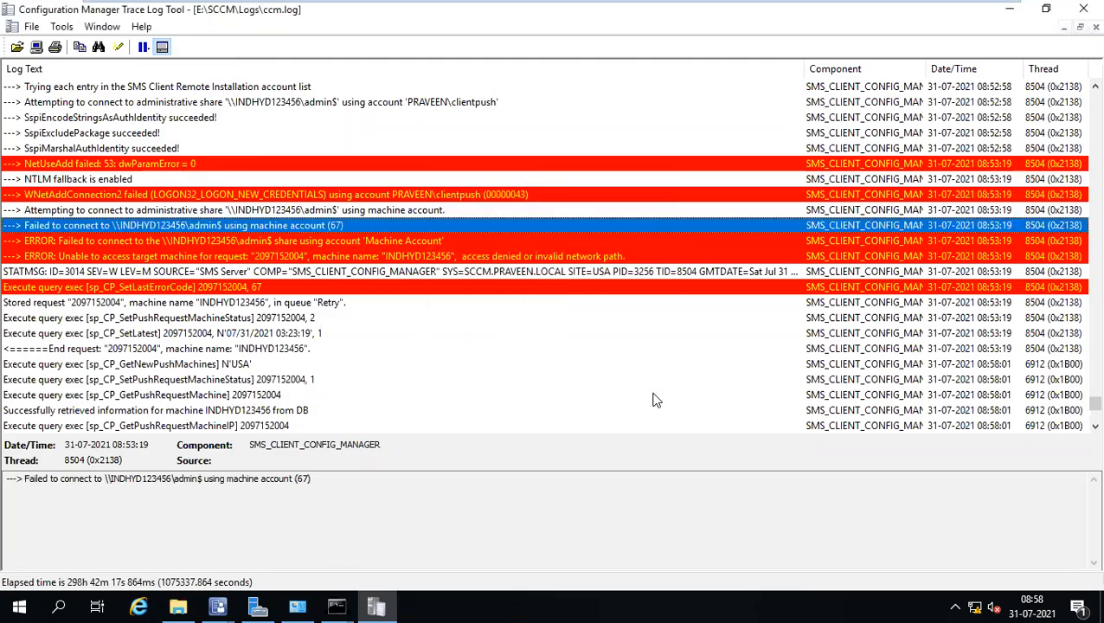
# Select the admin$ failure row with error 5 and look up code 5 (Access is denied).
pyautogui.scroll(-3, 544, 319)
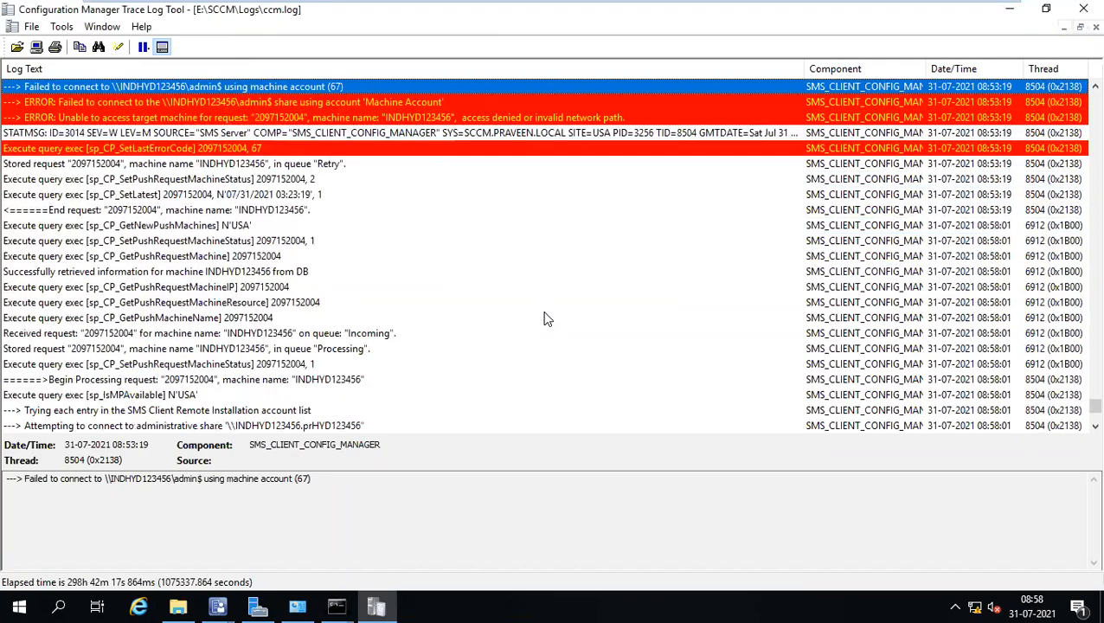
pyautogui.scroll(-2, 544, 320)
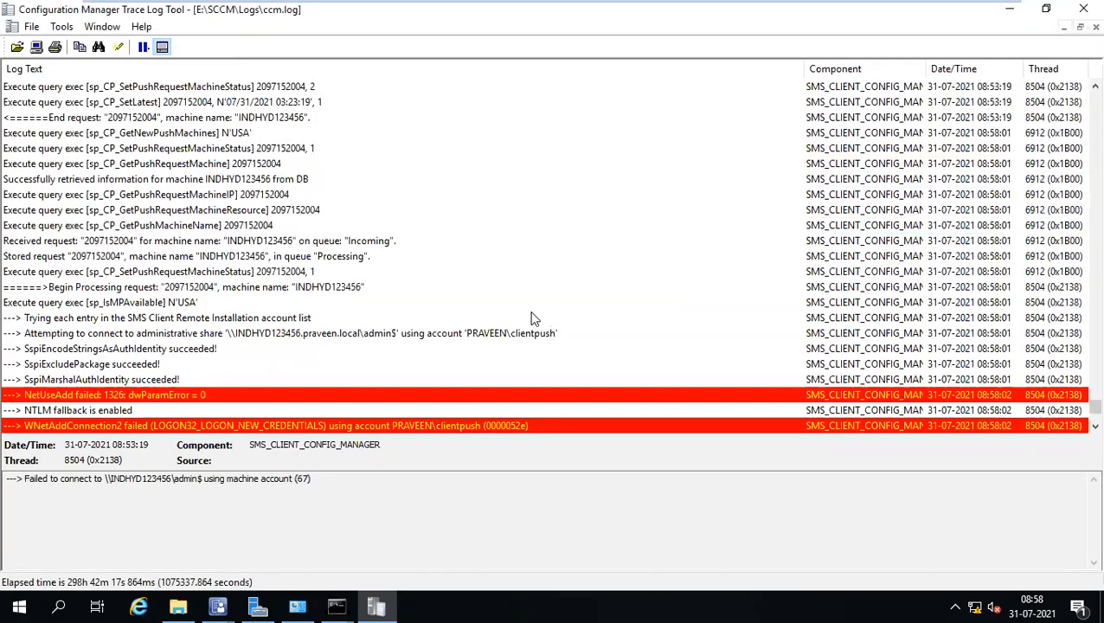
pyautogui.scroll(-5, 312, 353)
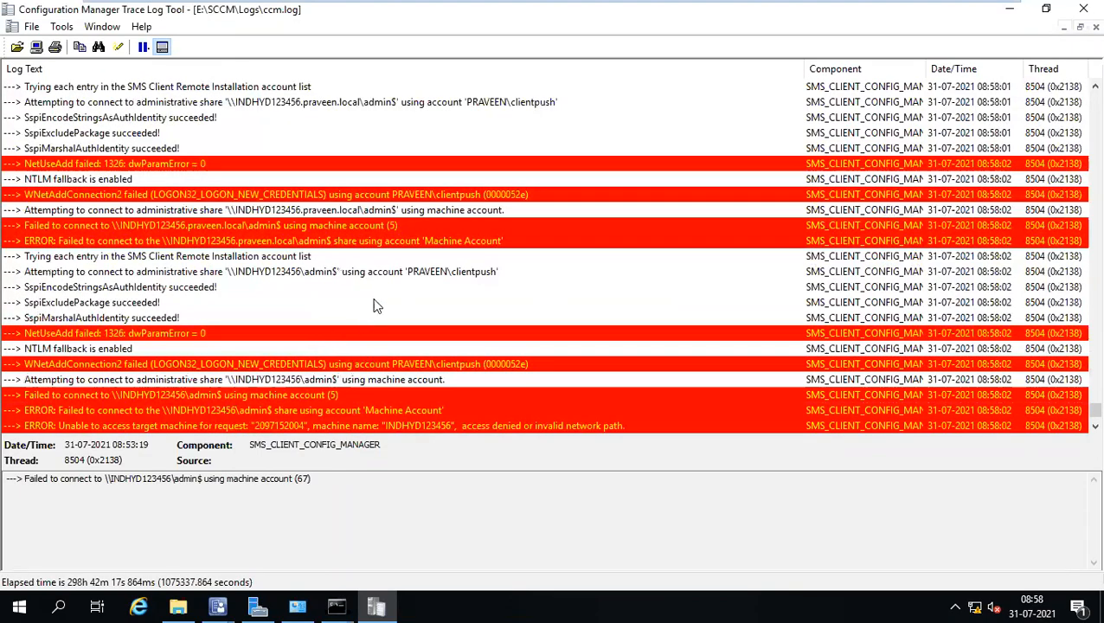
pyautogui.scroll(-2, 377, 305)
pyautogui.click(356, 134)
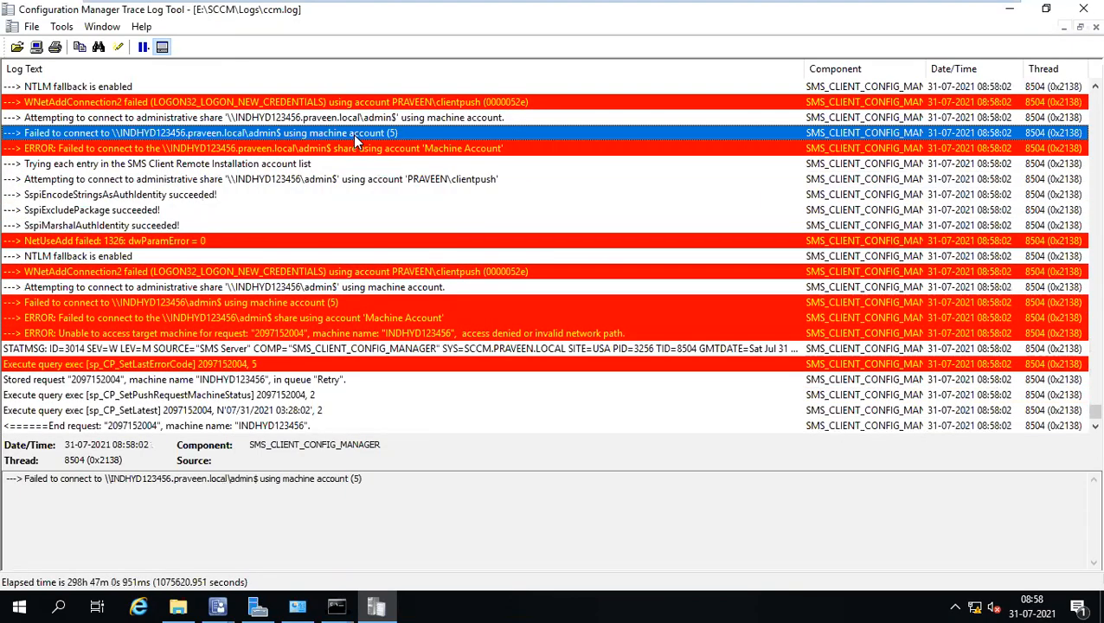
pyautogui.click(327, 303)
pyautogui.click(61, 27)
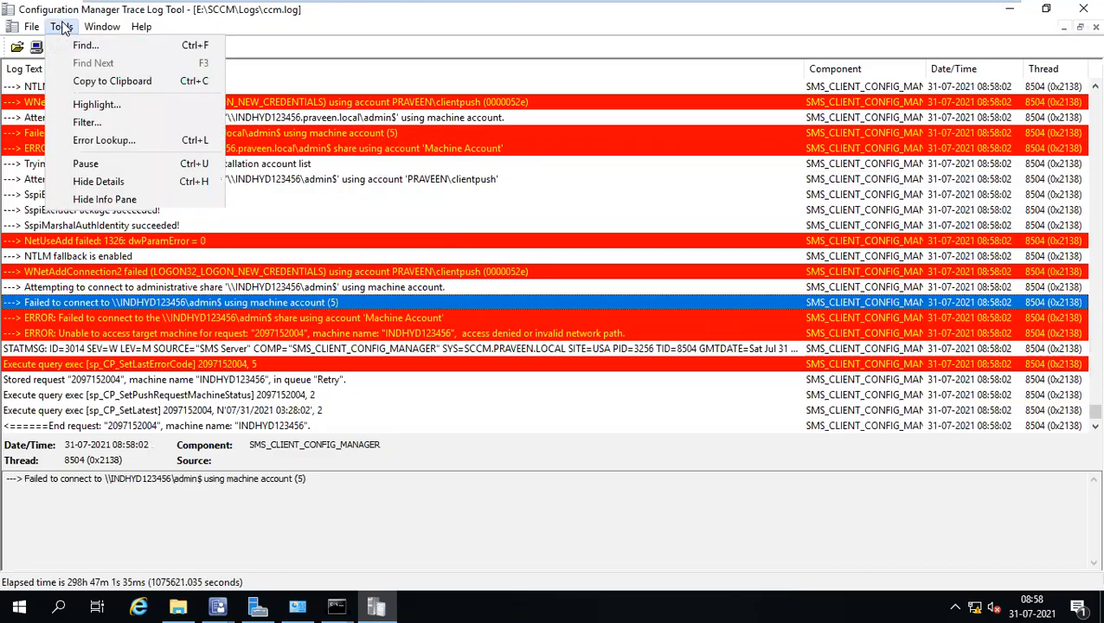
pyautogui.click(104, 140)
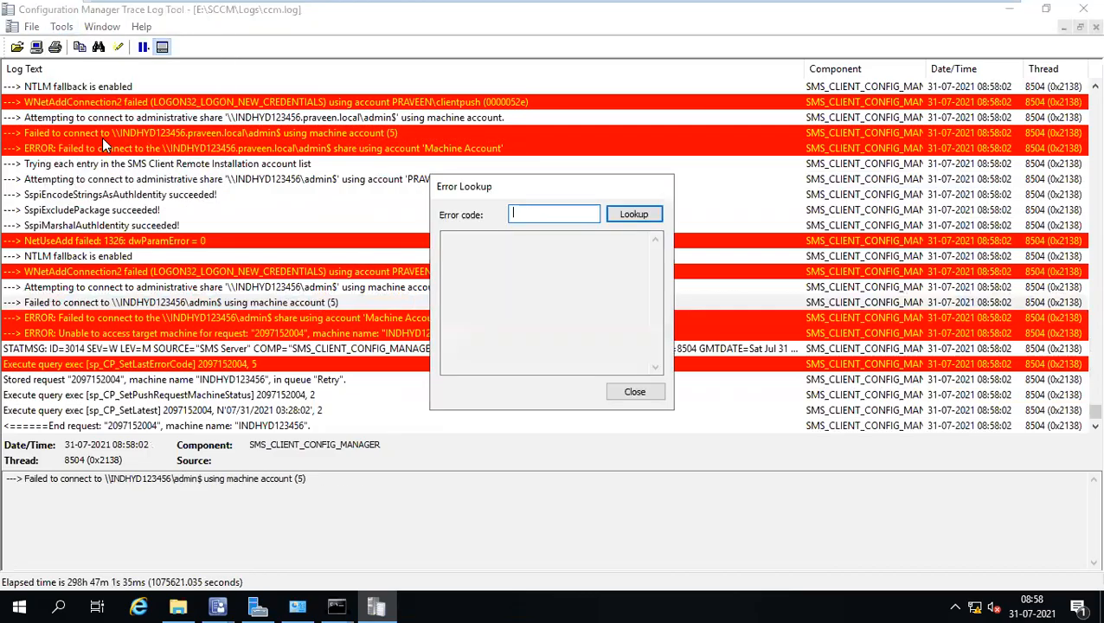
pyautogui.write('5')
pyautogui.click(625, 218)
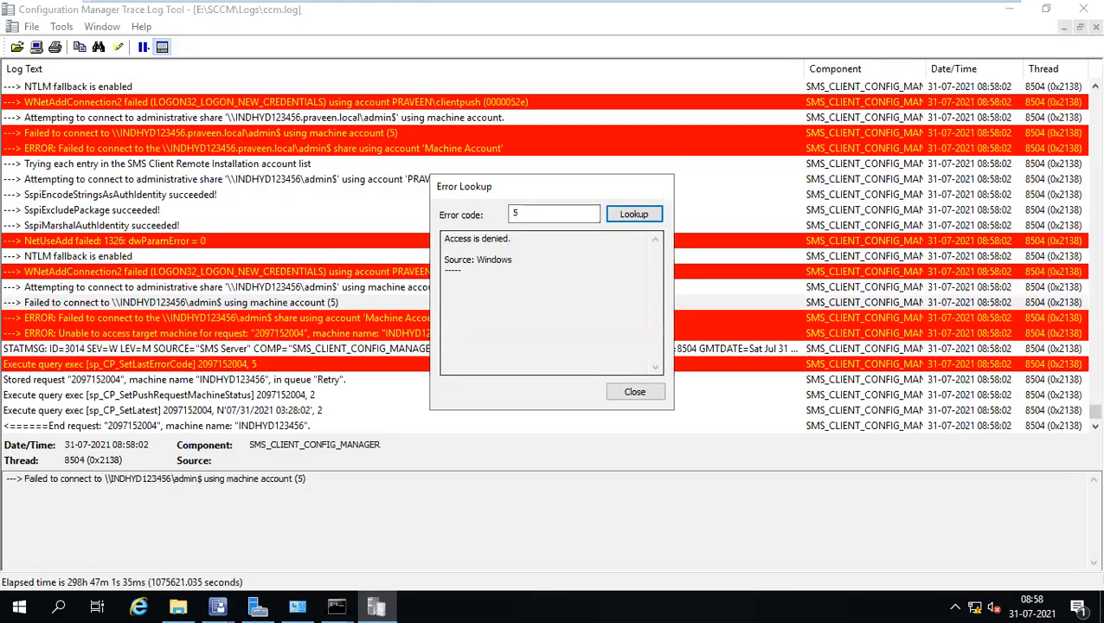
# Return to the full-screen remote session.
pyautogui.moveTo(603, 7)
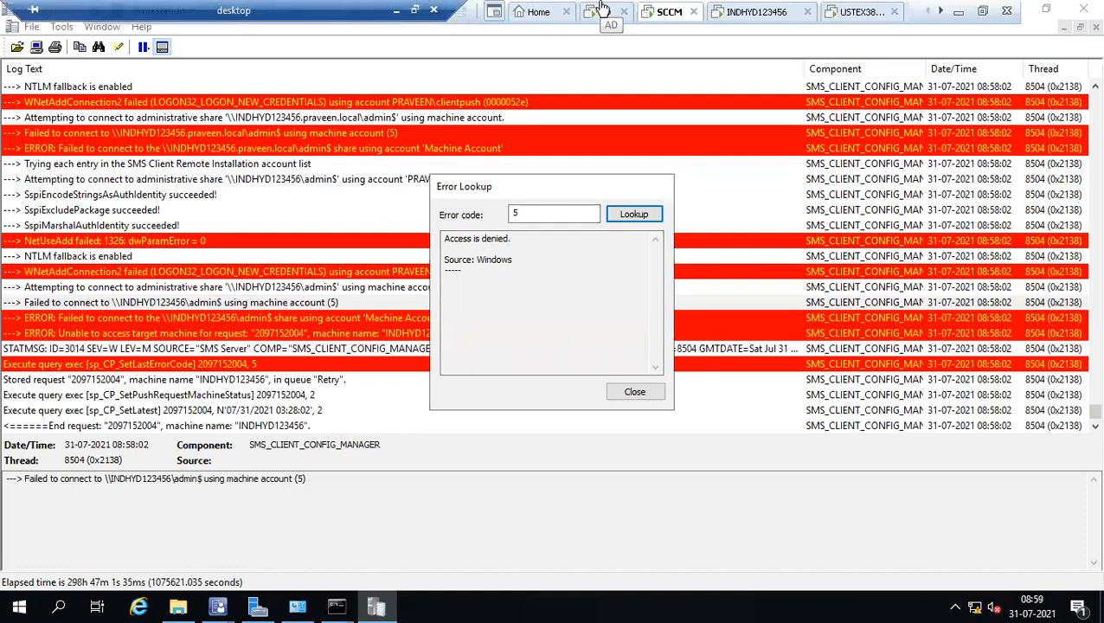
pyautogui.press('super+r')
pyautogui.click(271, 289)
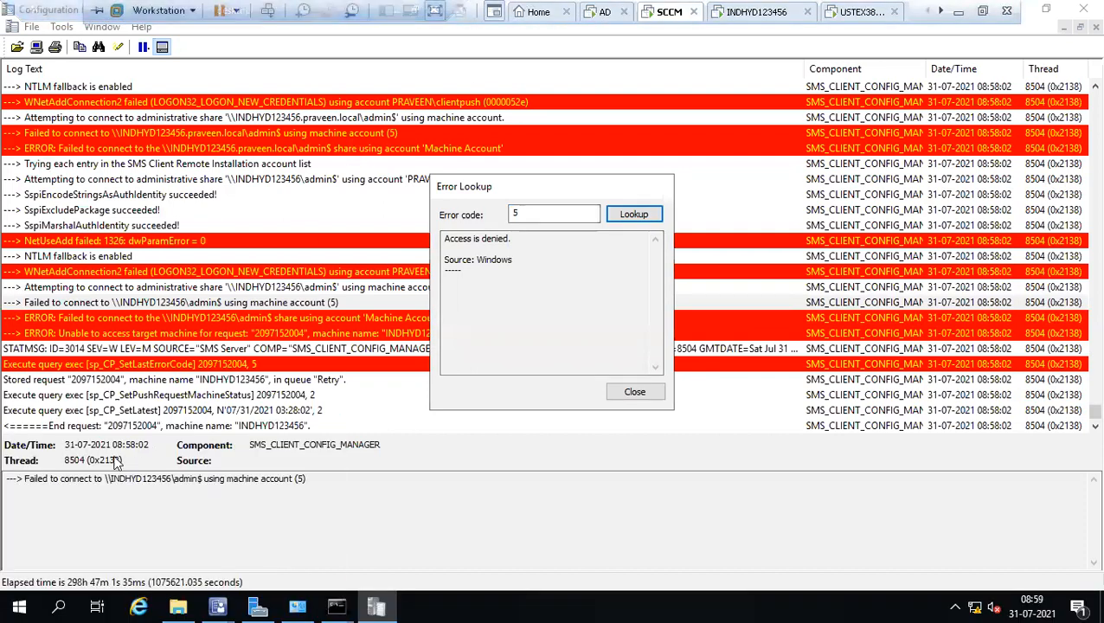
# Try opening \\indhyd123456\admin$ from Run twice, cancelling each Windows Security credentials prompt.
pyautogui.press('super+r')
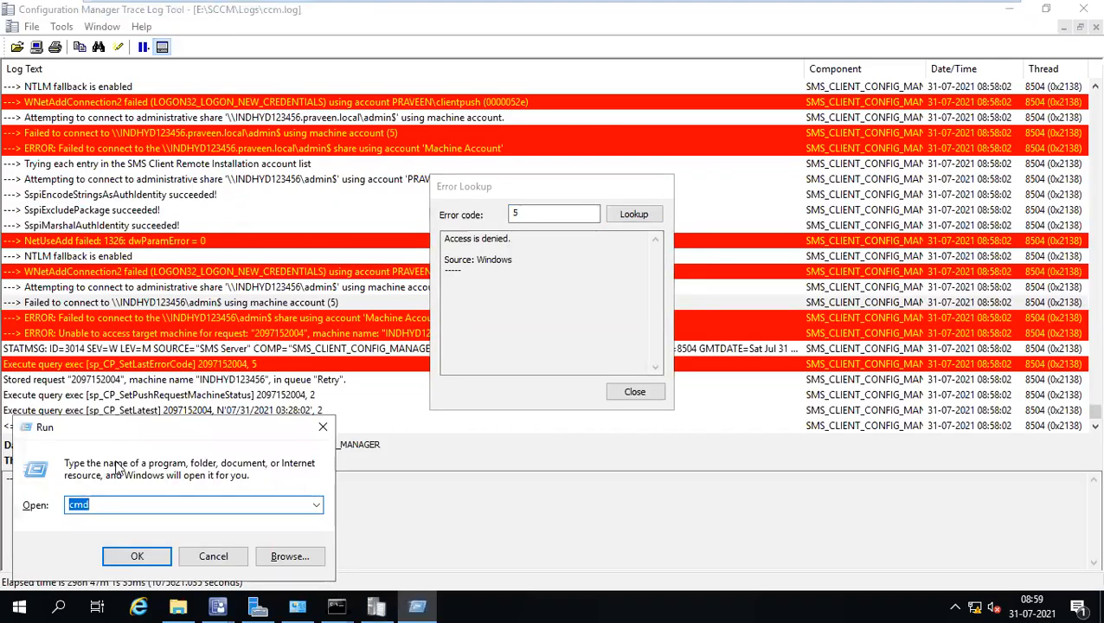
pyautogui.hotkey('ctrl', 'v')
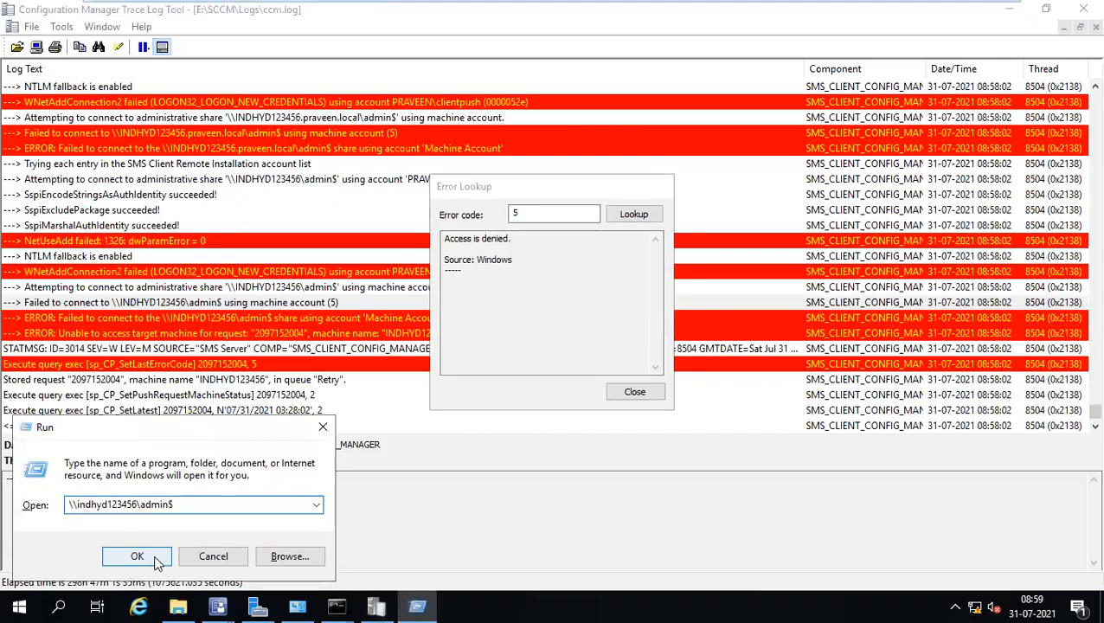
pyautogui.click(147, 556)
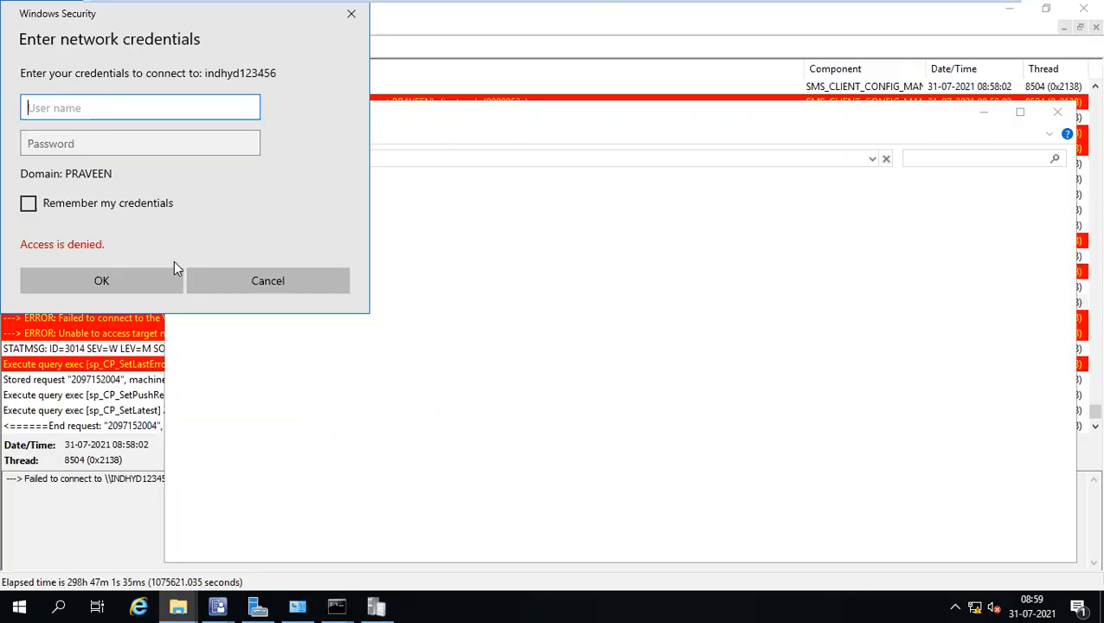
pyautogui.click(232, 283)
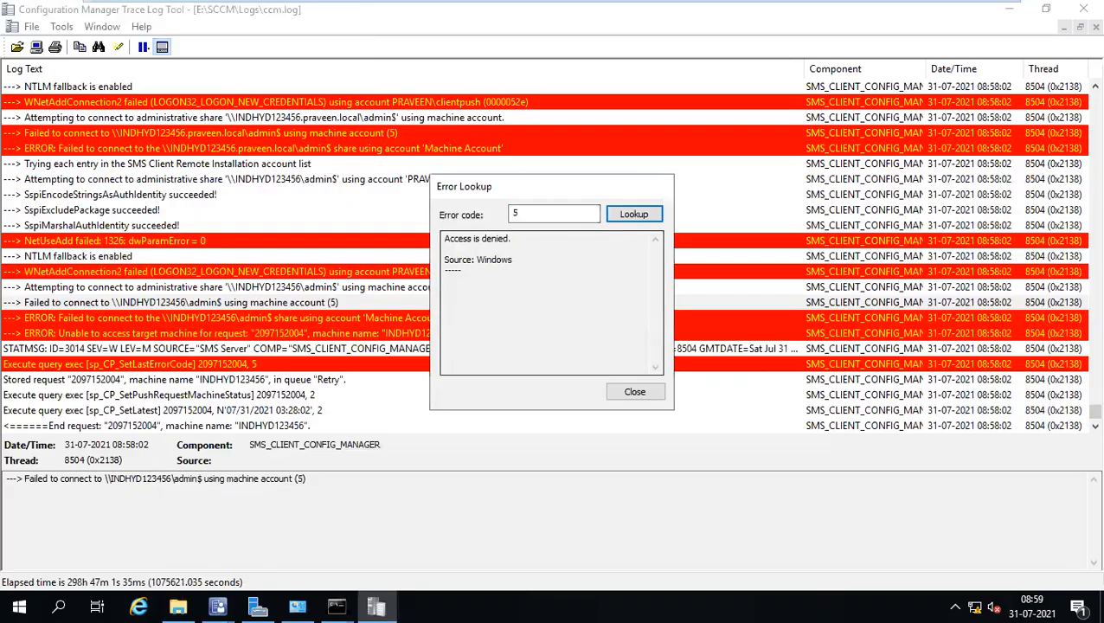
pyautogui.press('super+r')
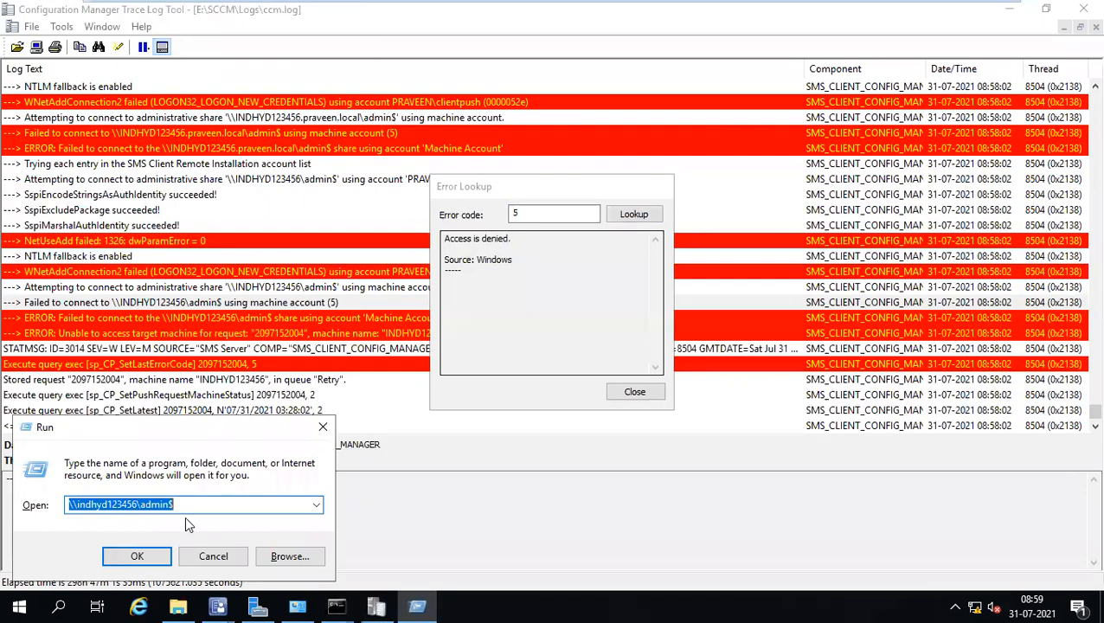
pyautogui.click(155, 554)
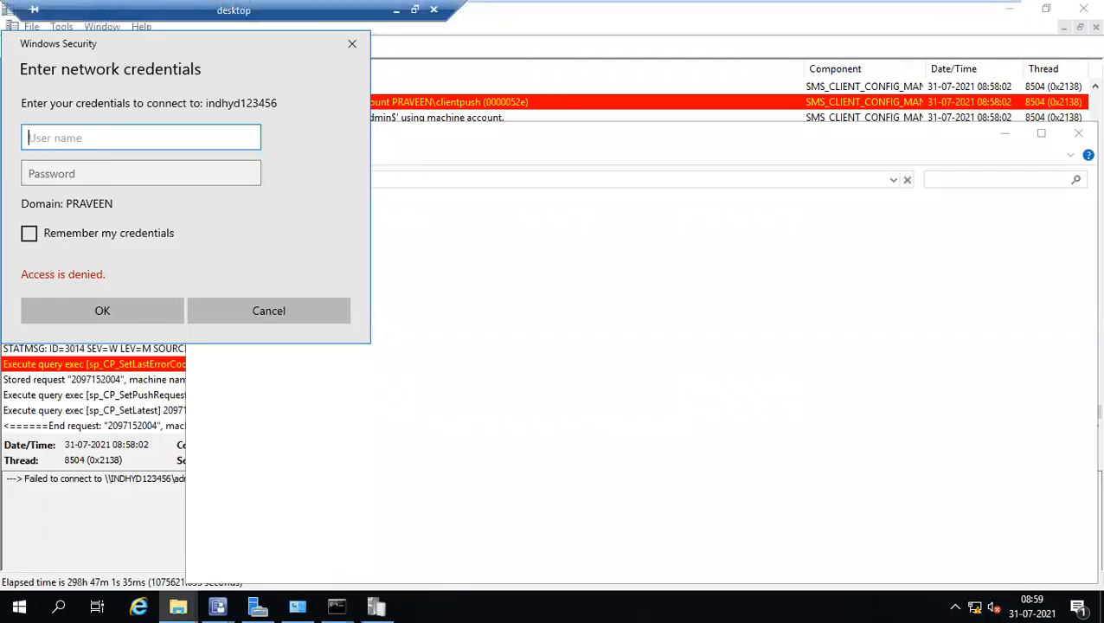
pyautogui.click(268, 312)
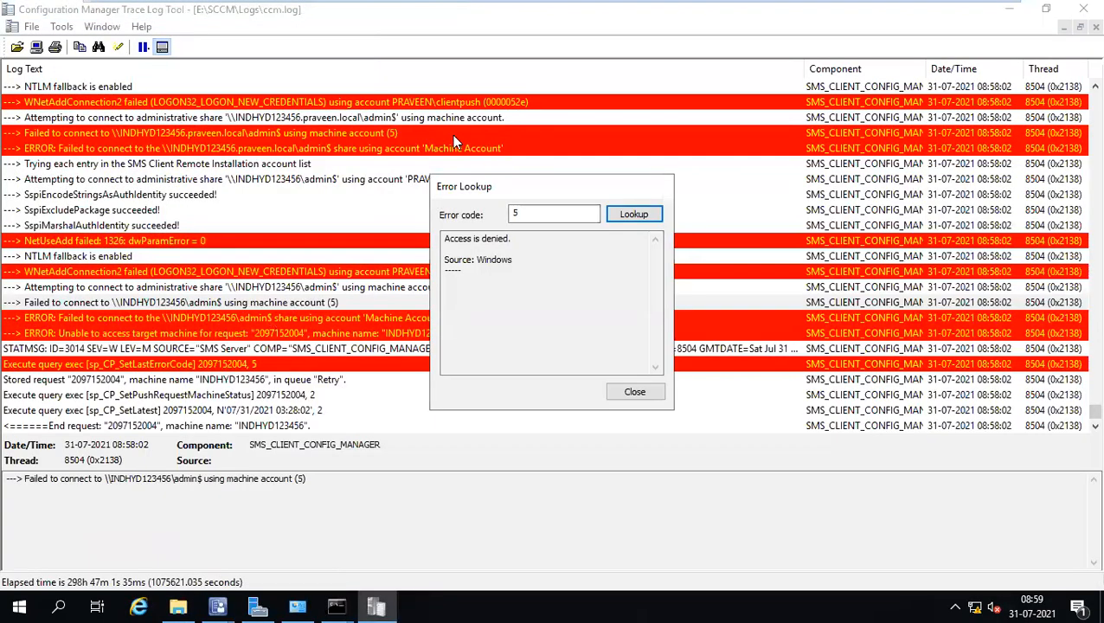
# Close Error Lookup and compare the Attempting to connect and Failed to connect entries in ccm.log.
pyautogui.click(635, 392)
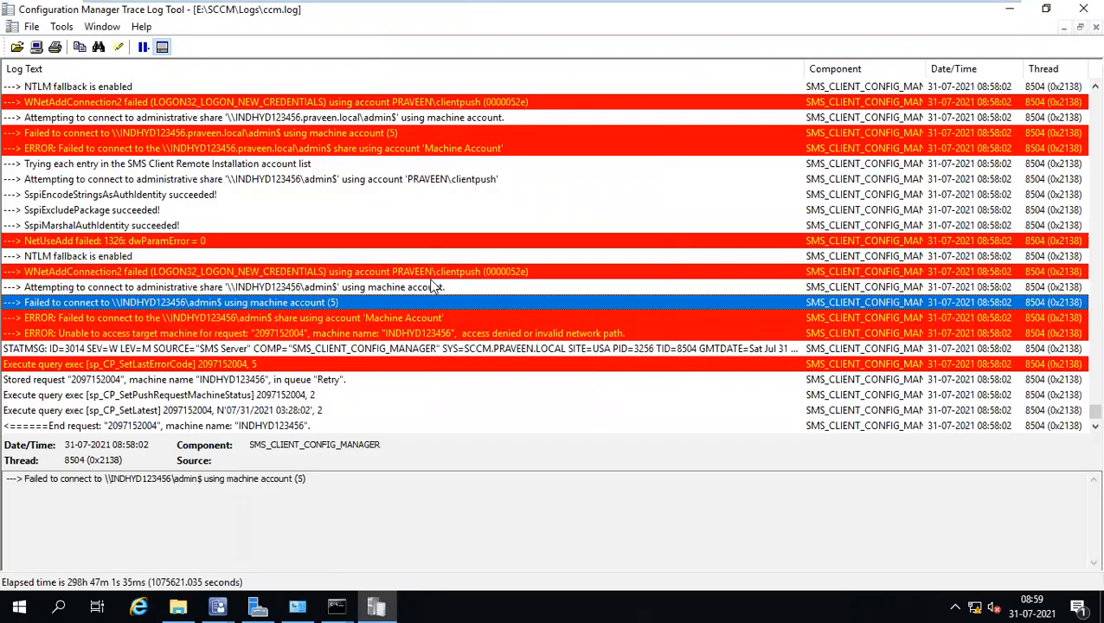
pyautogui.press('Up')
pyautogui.click(331, 304)
pyautogui.press('Up')
pyautogui.press('Down')
pyautogui.press('Up')
pyautogui.press('Down')
# On INDHYD123456, close cmd, Explorer, Firewall, Administrators Properties and lusrmgr, then enter lusrmgr.msc in Run.
pyautogui.moveTo(555, 9)
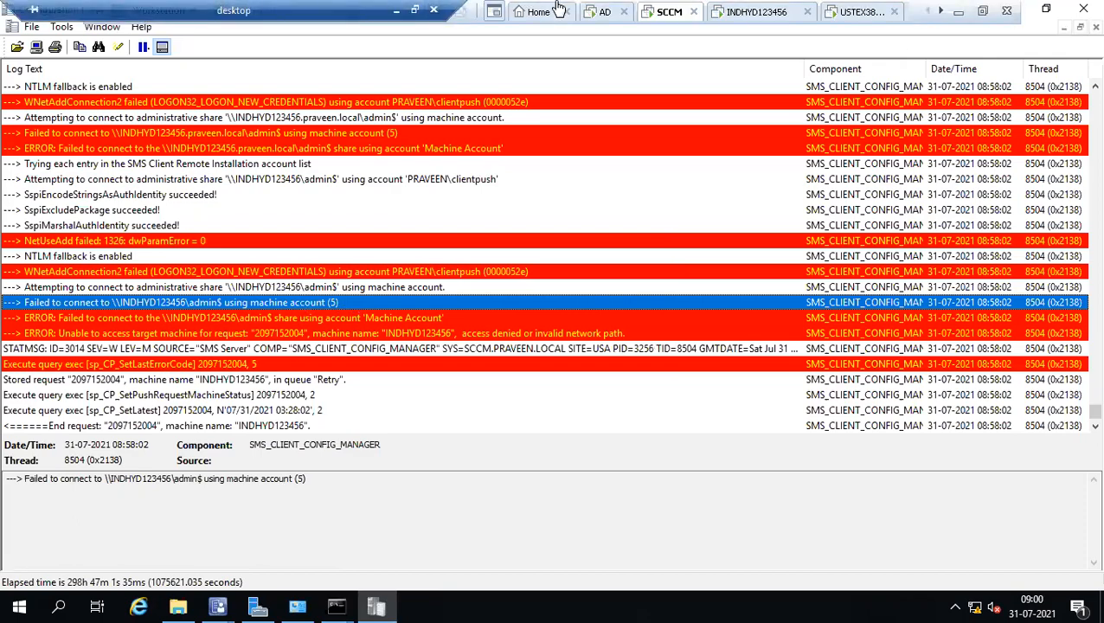
pyautogui.click(735, 14)
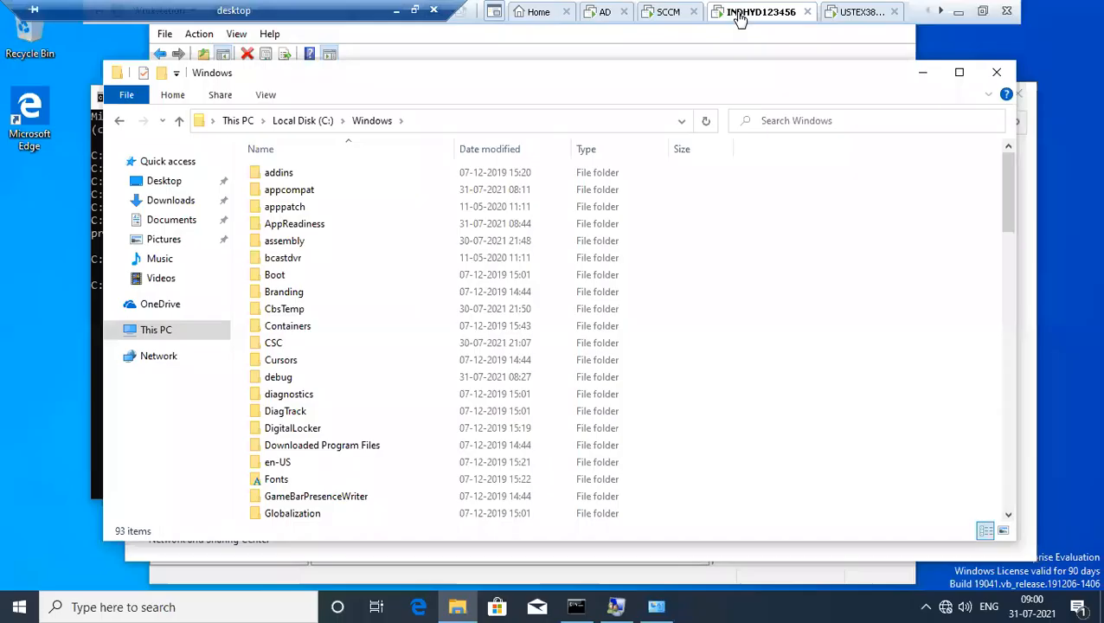
pyautogui.click(97, 330)
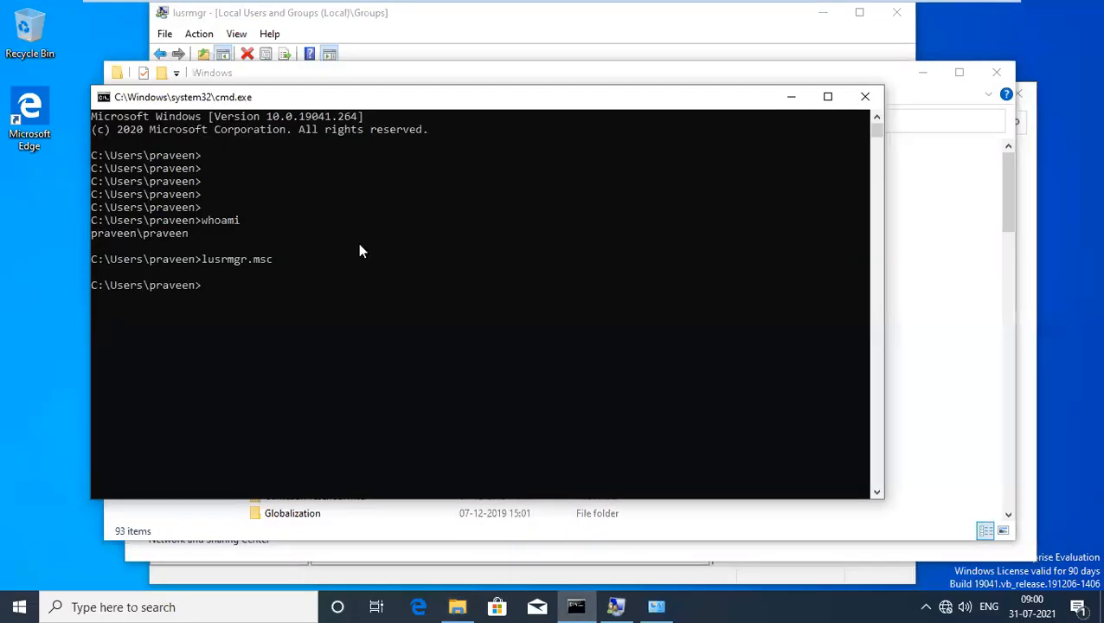
pyautogui.click(864, 96)
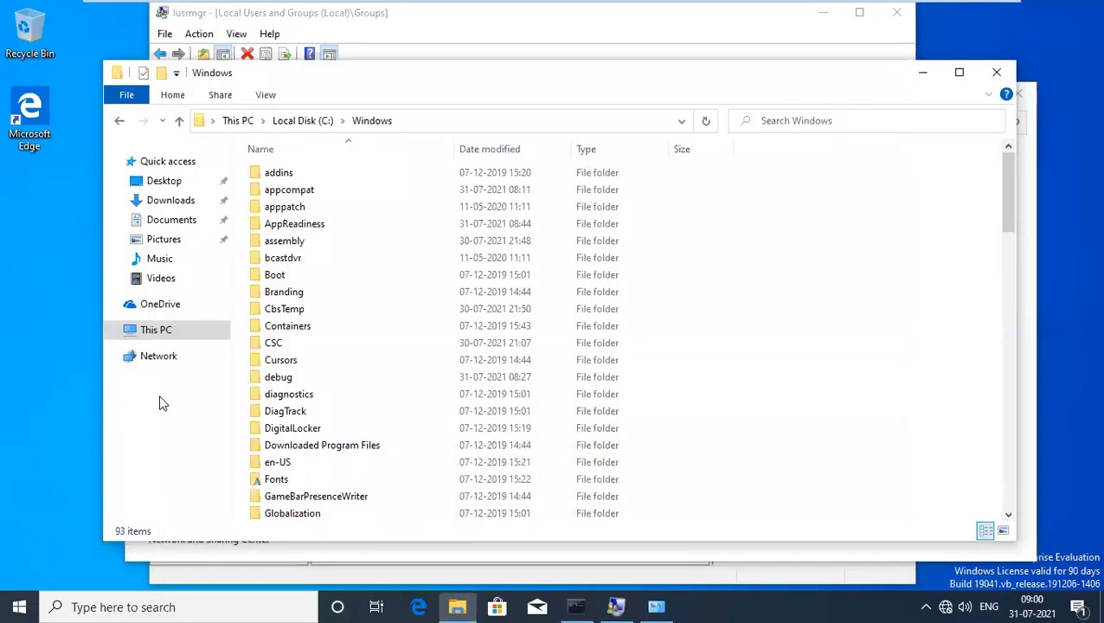
pyautogui.click(993, 73)
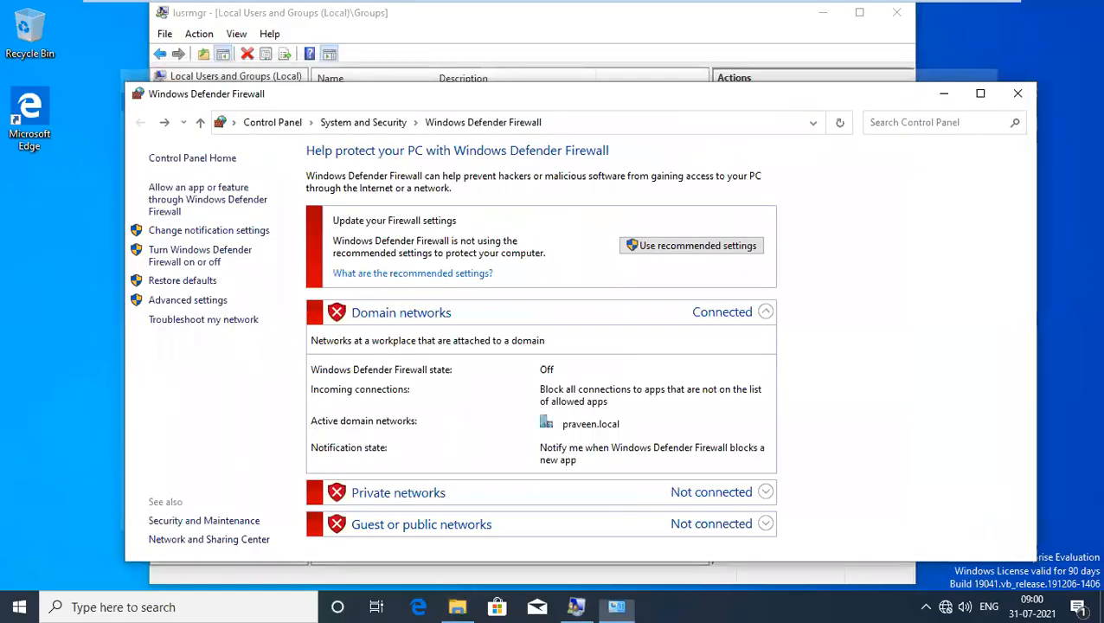
pyautogui.click(1010, 93)
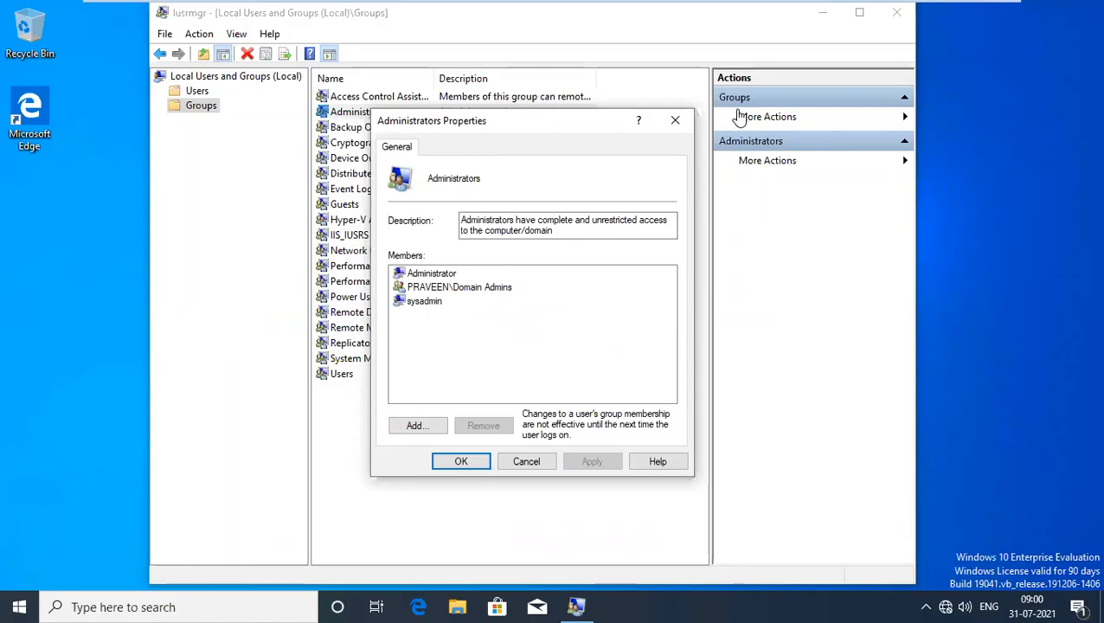
pyautogui.click(675, 120)
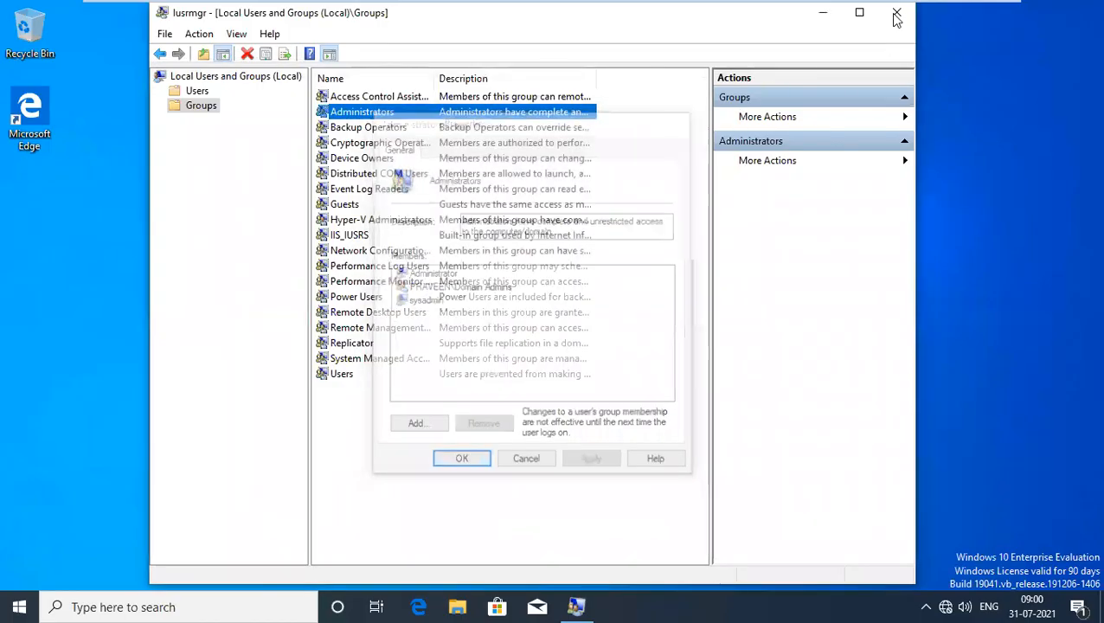
pyautogui.click(896, 14)
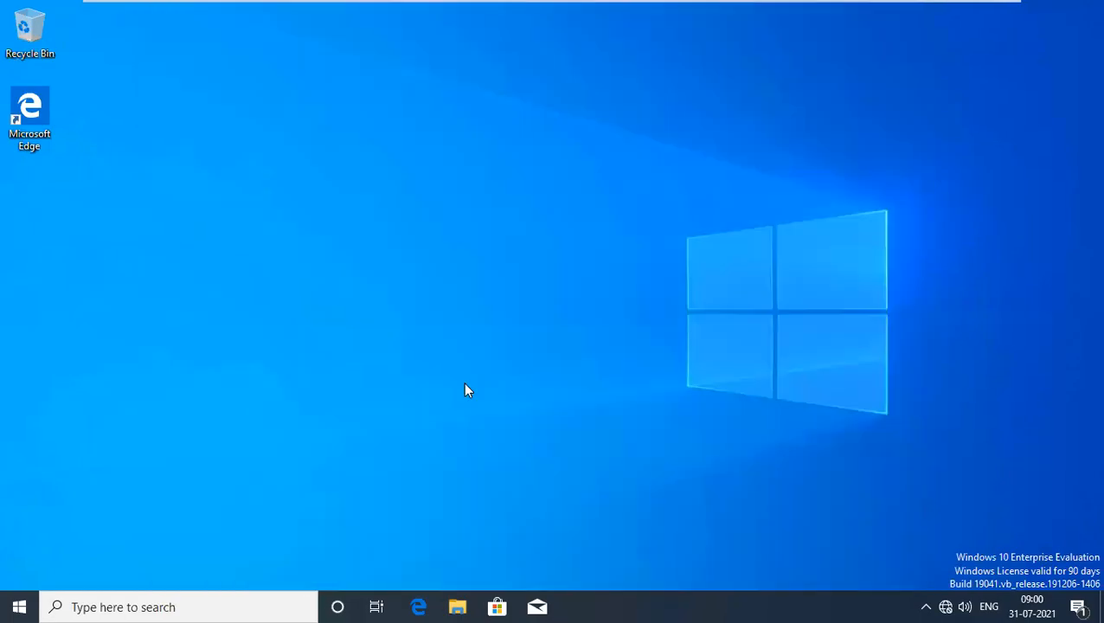
pyautogui.press('super+r')
pyautogui.write('l')
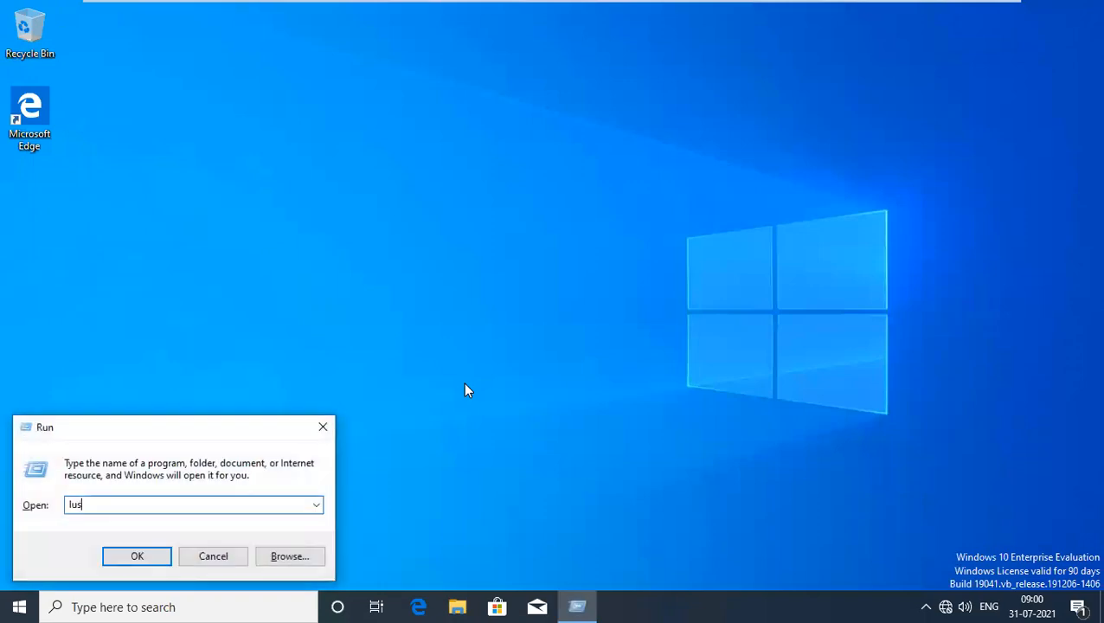
pyautogui.write('usrmgr.msc')
pyautogui.press('Return')
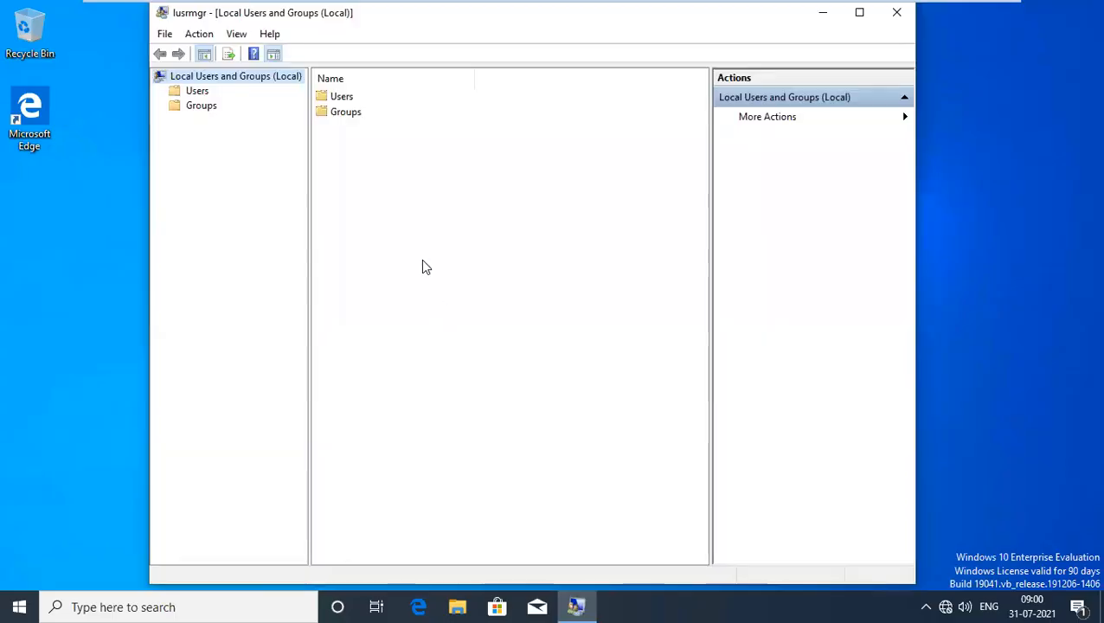
pyautogui.doubleClick(355, 112)
pyautogui.click(362, 114)
pyautogui.doubleClick(361, 116)
pyautogui.click(423, 423)
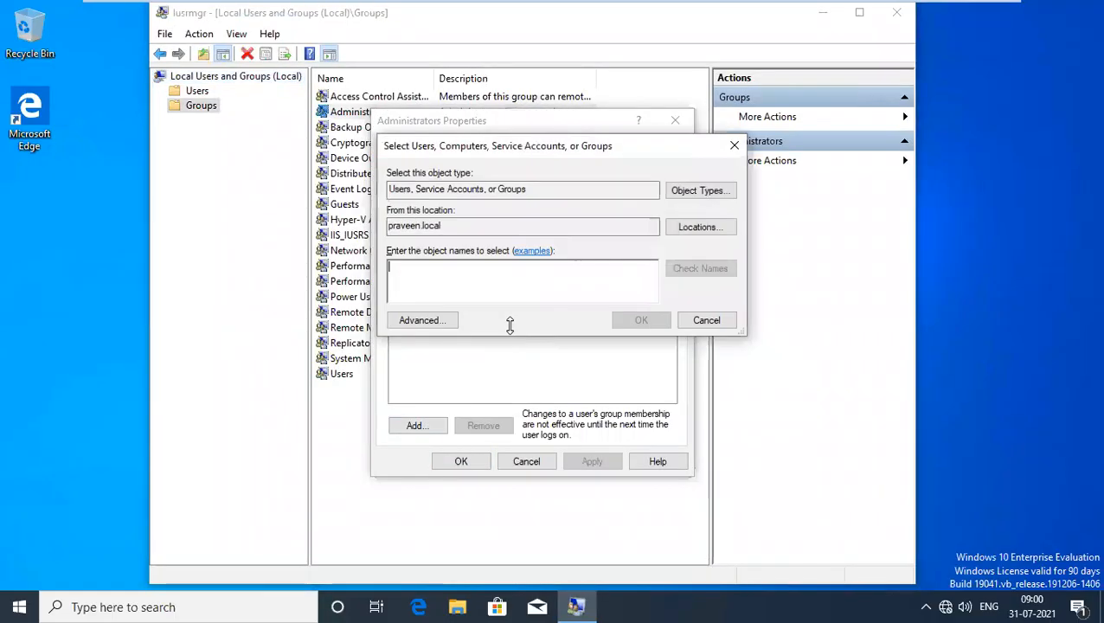
pyautogui.write('cli')
pyautogui.click(692, 270)
pyautogui.click(646, 319)
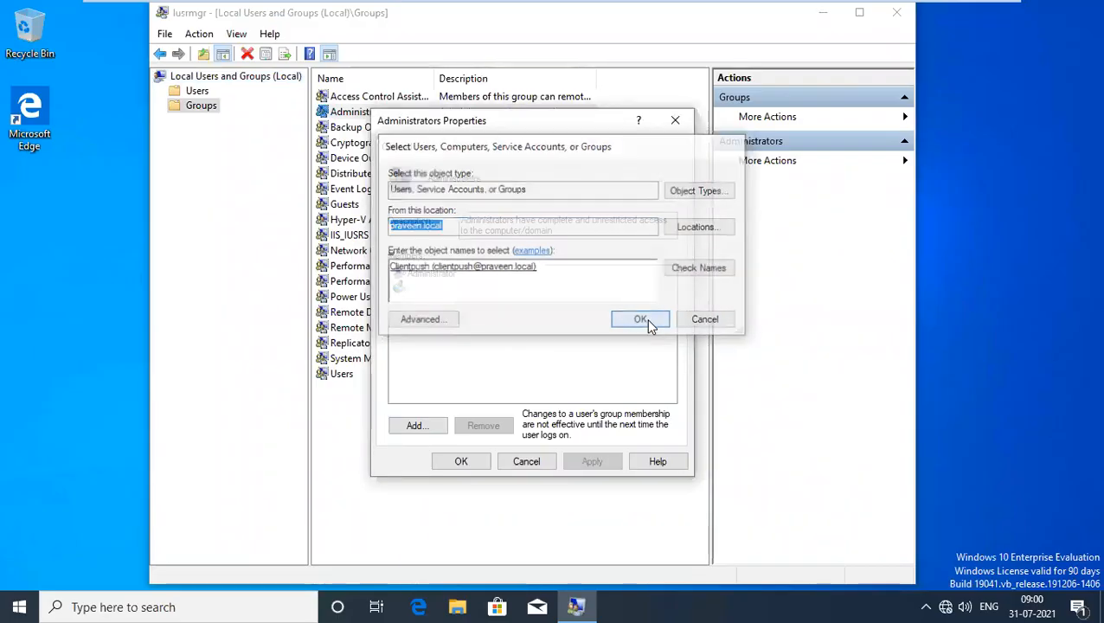
pyautogui.click(590, 461)
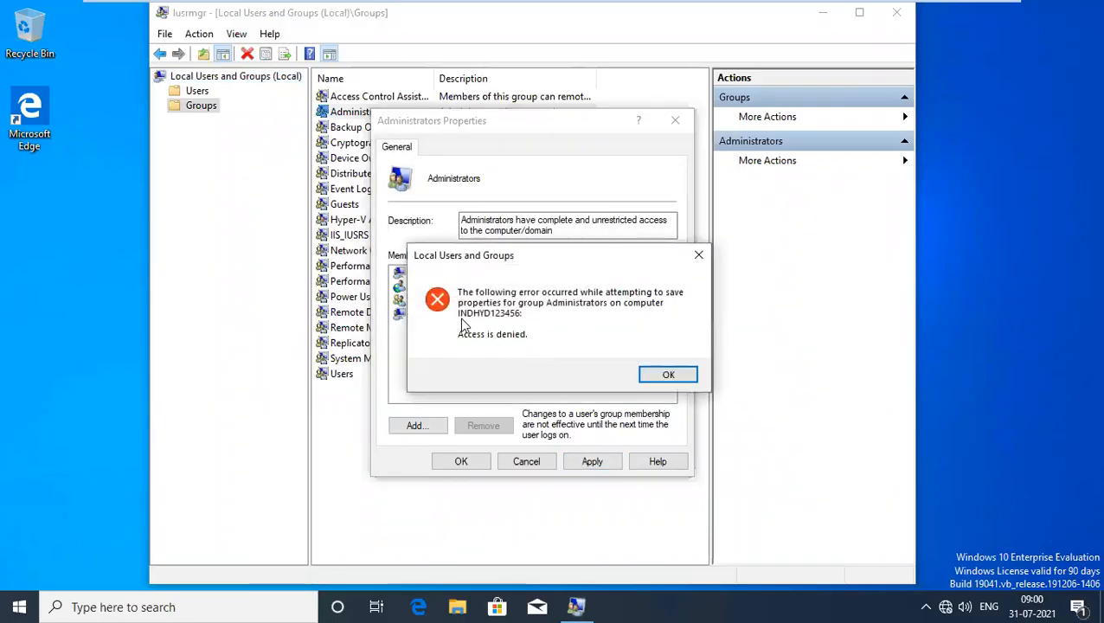
pyautogui.moveTo(518, 260); pyautogui.dragTo(659, 260)
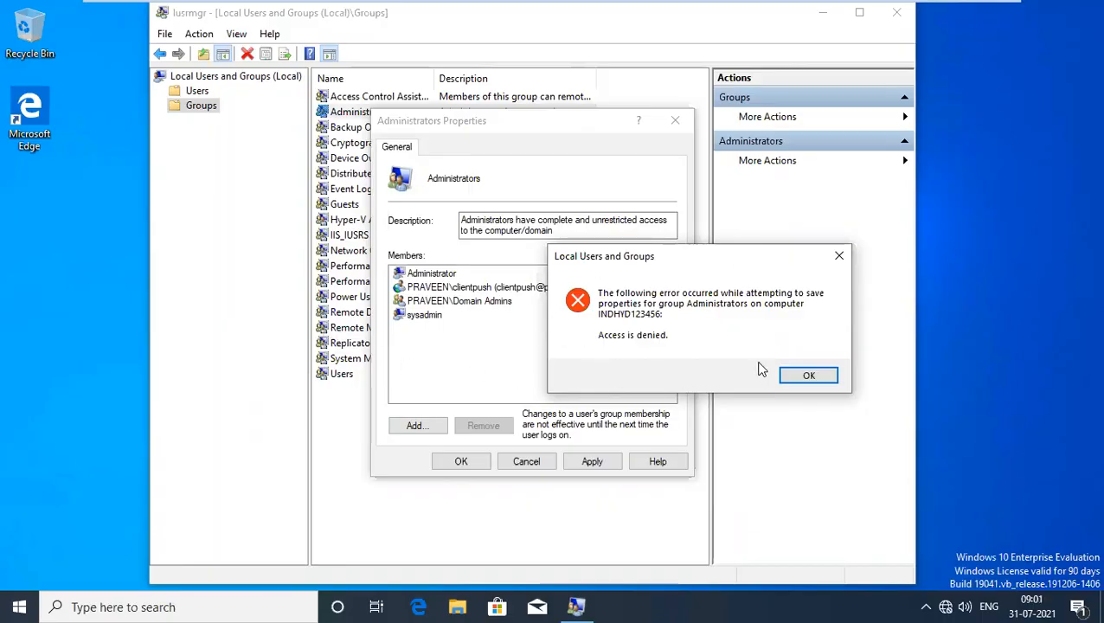
pyautogui.click(814, 375)
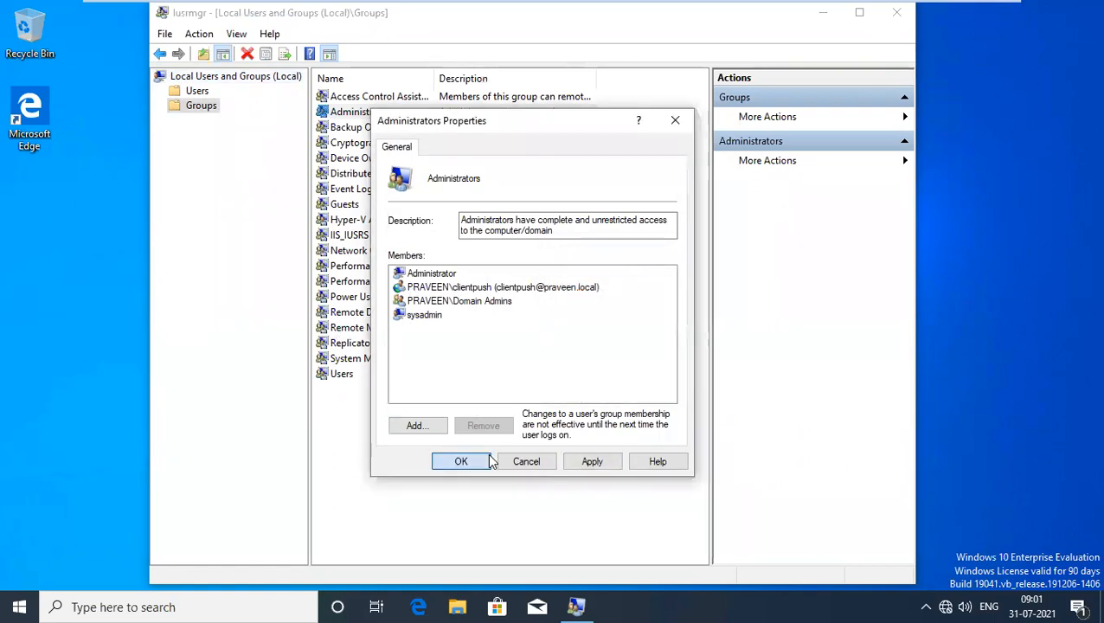
pyautogui.click(487, 461)
pyautogui.click(655, 377)
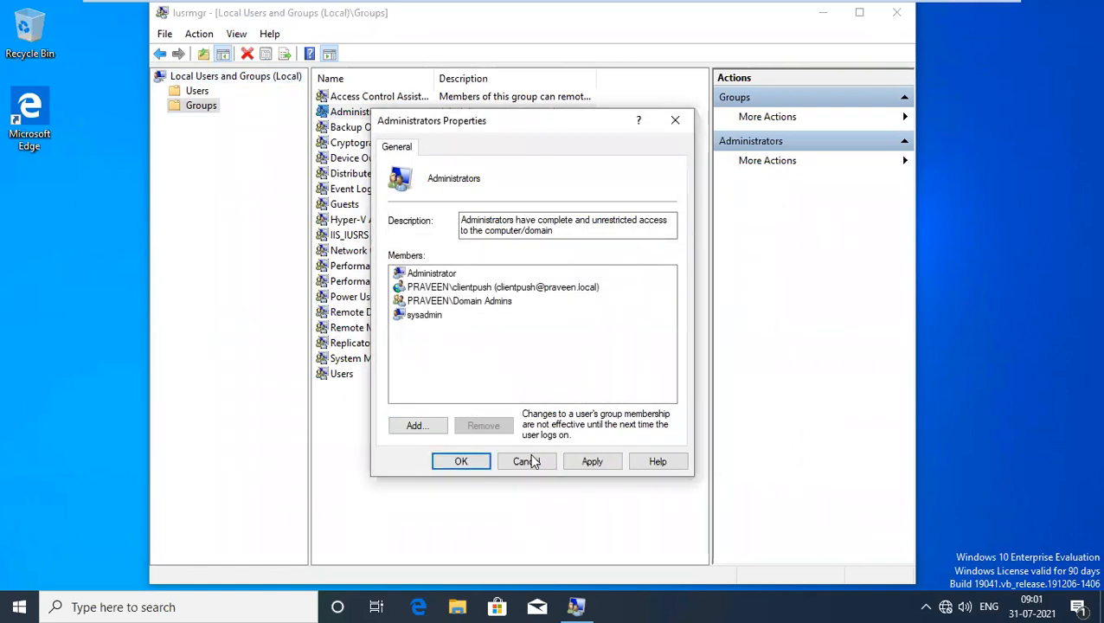
pyautogui.click(527, 461)
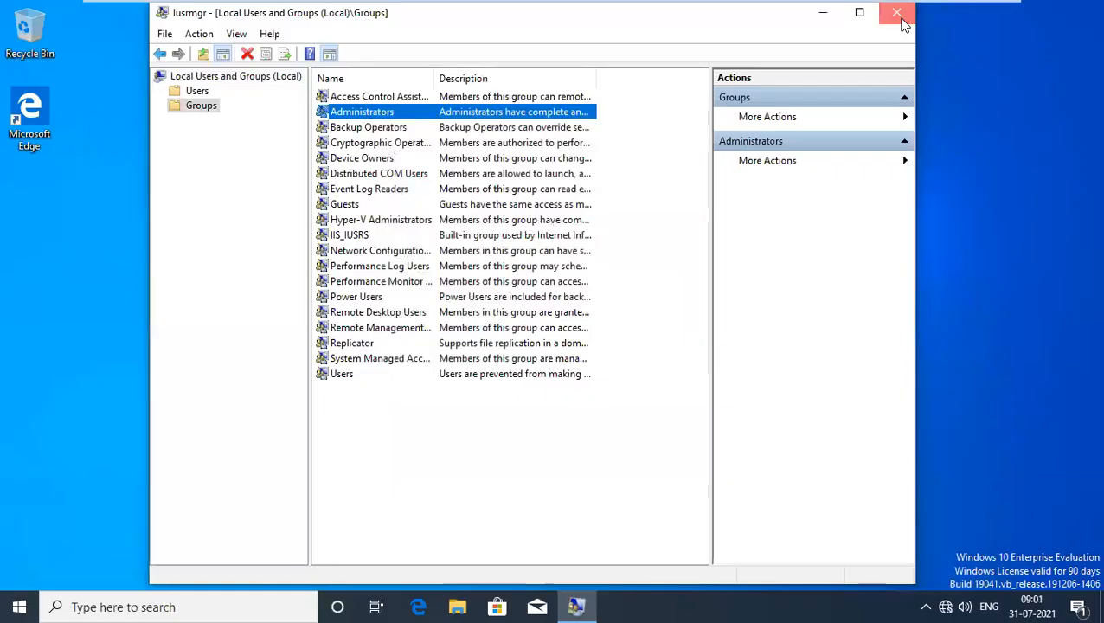
pyautogui.click(899, 21)
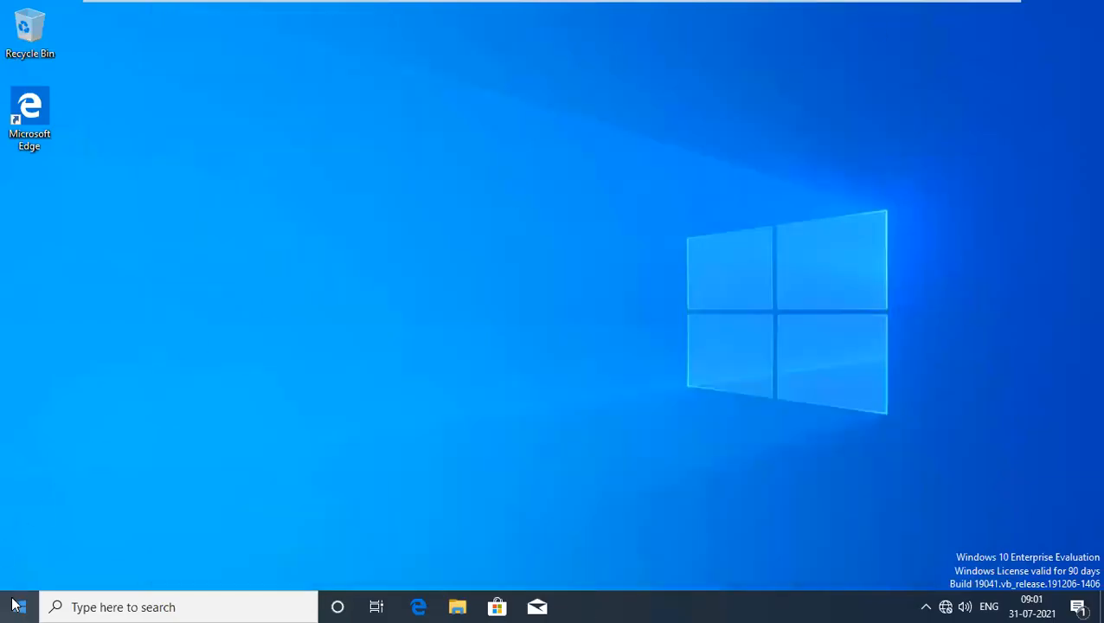
# Run Command Prompt as administrator, entering the administrator account and its password in UAC.
pyautogui.click(15, 606)
pyautogui.write('cmd')
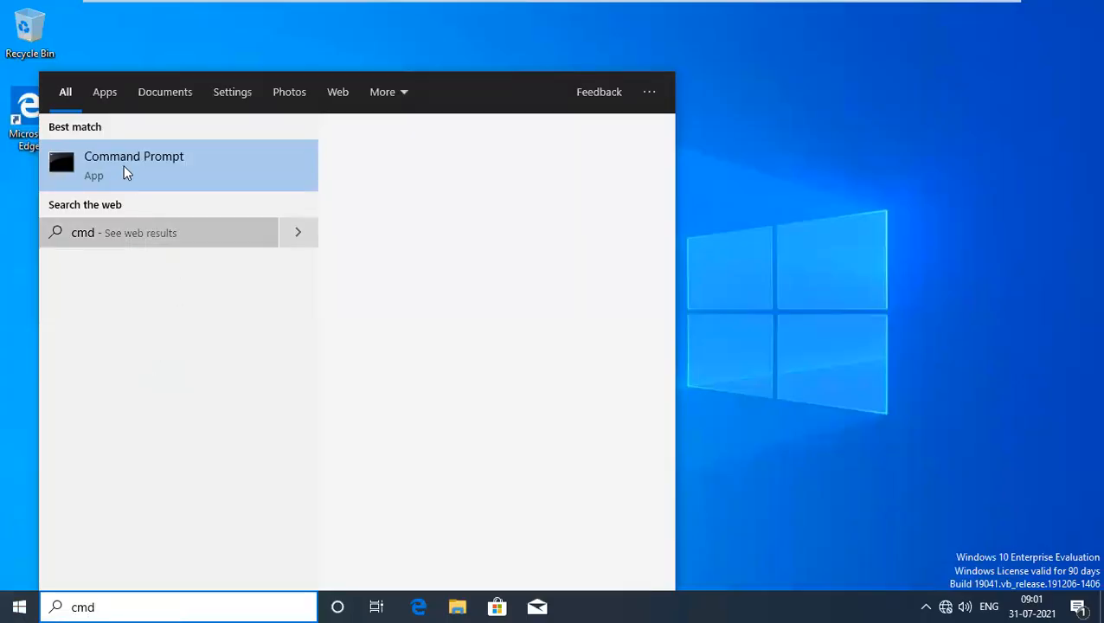
pyautogui.click(124, 164)
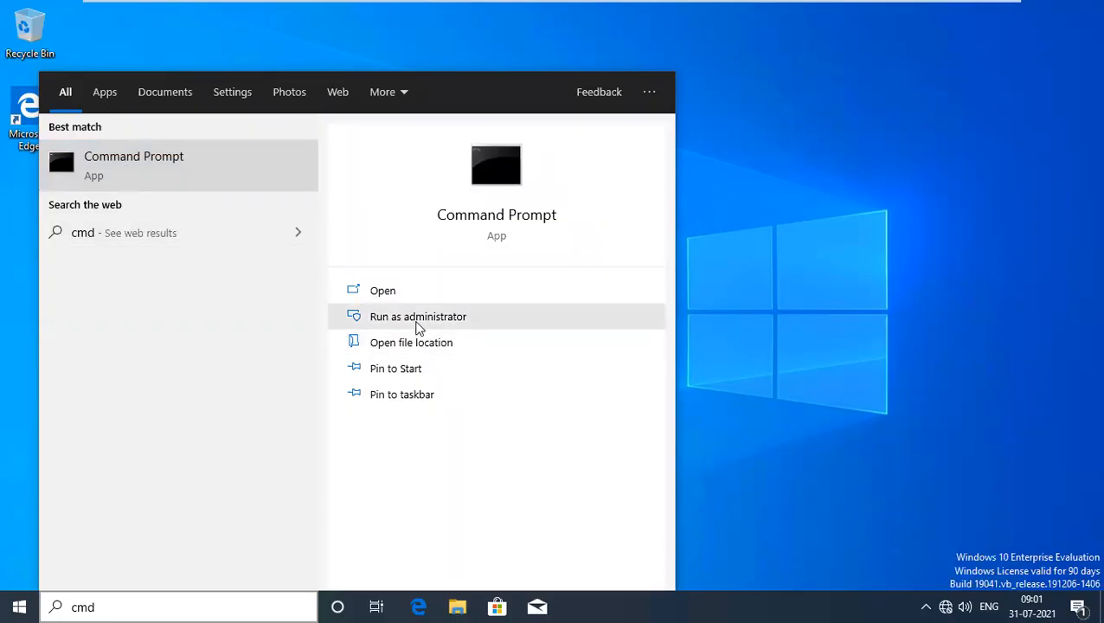
pyautogui.click(416, 318)
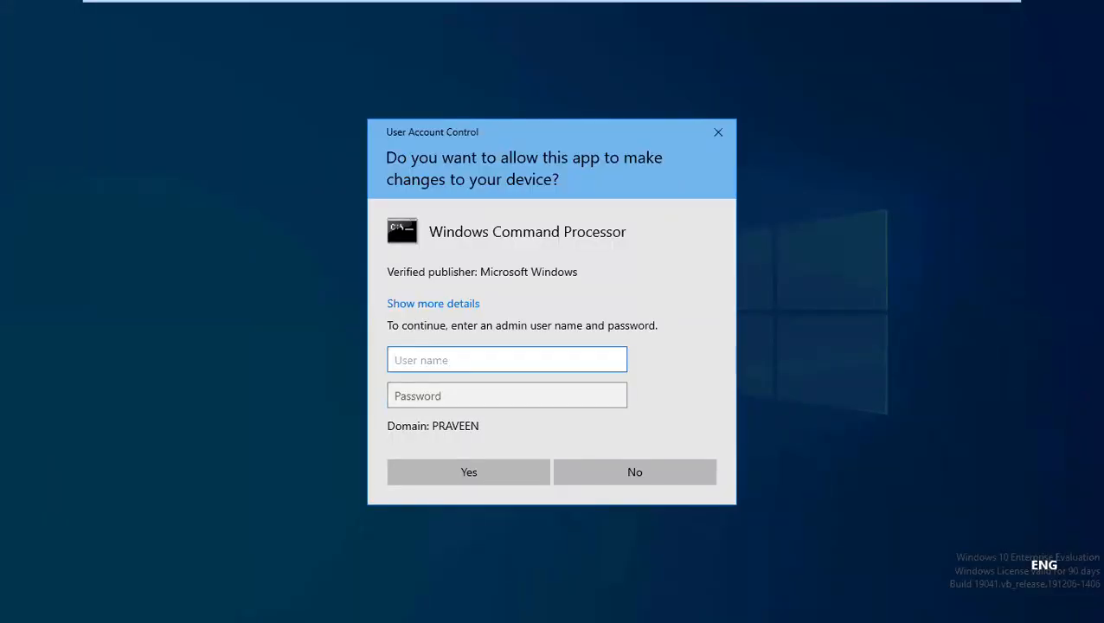
pyautogui.write('administrator')
pyautogui.press('Tab')
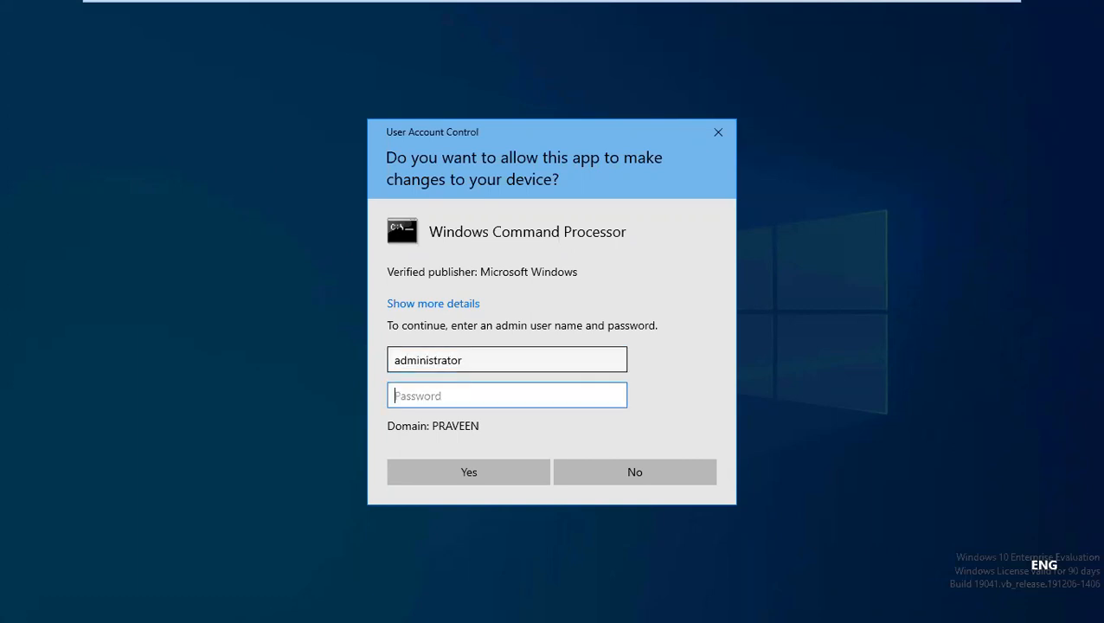
pyautogui.write('••••••••••')
pyautogui.press('Return')
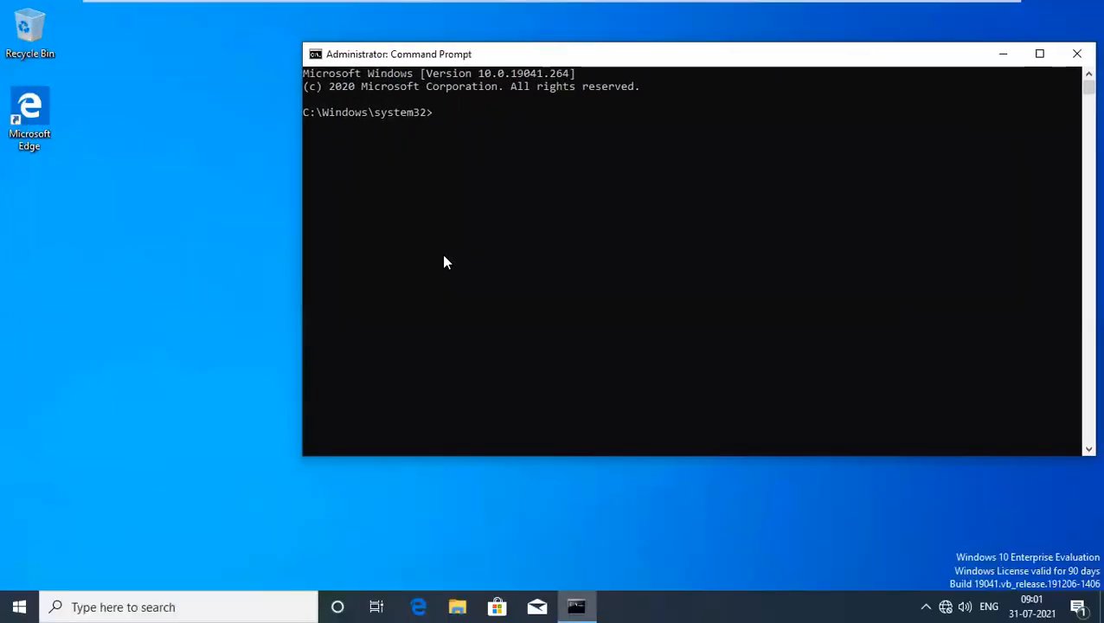
# Run whoami in the elevated prompt, then launch lusrmgr.msc.
pyautogui.click(442, 256)
pyautogui.write('whoami')
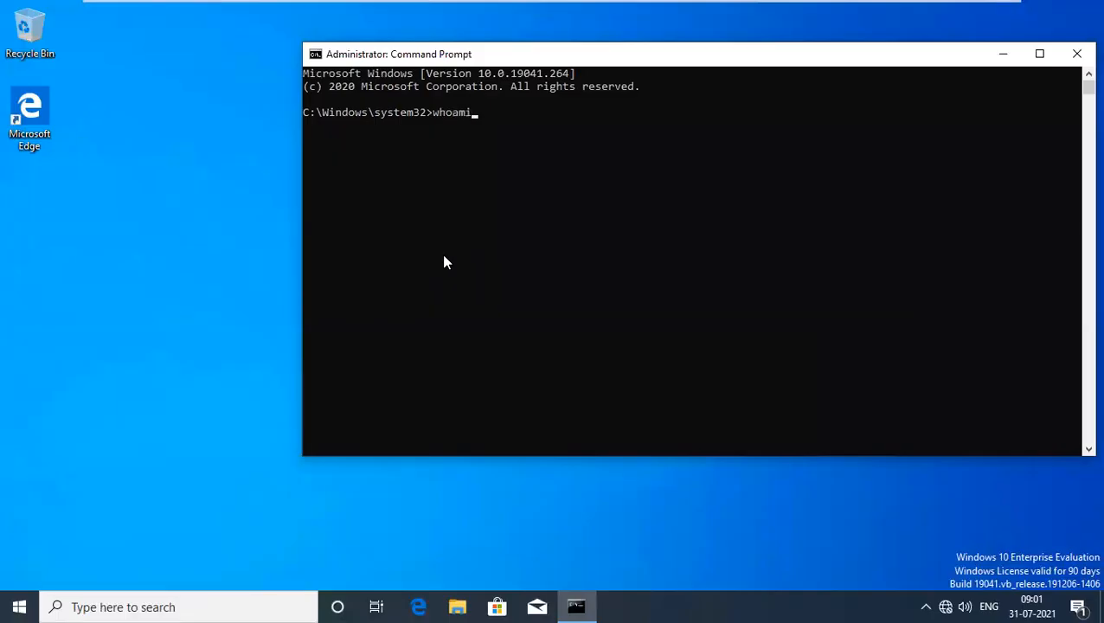
pyautogui.press('Return')
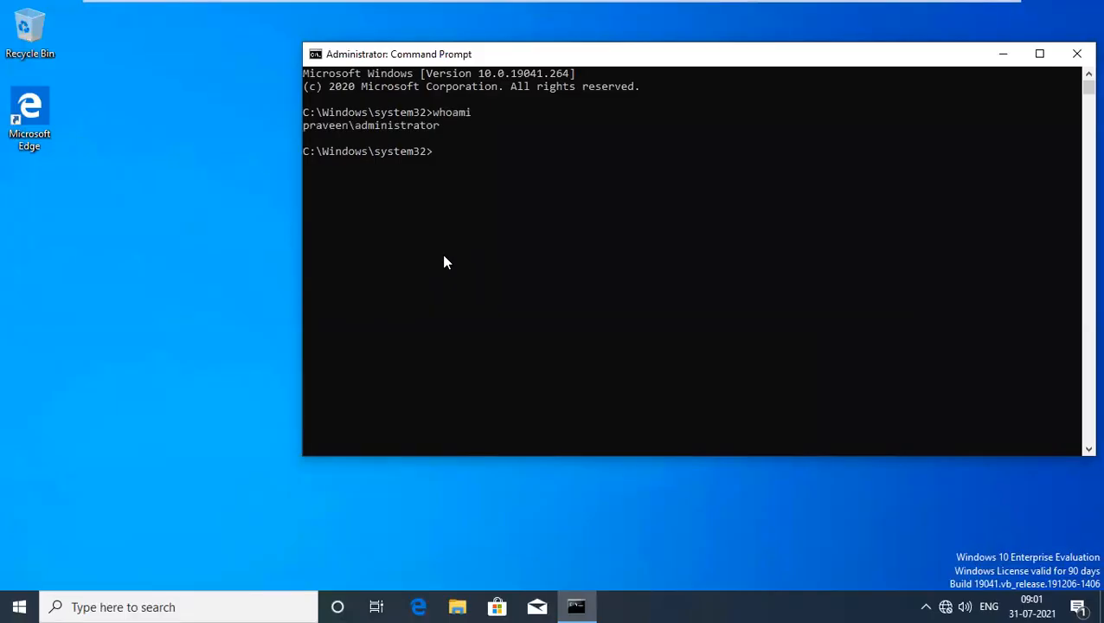
pyautogui.write('lusrmgr')
pyautogui.write('.ms')
pyautogui.write('c')
pyautogui.press('Return')
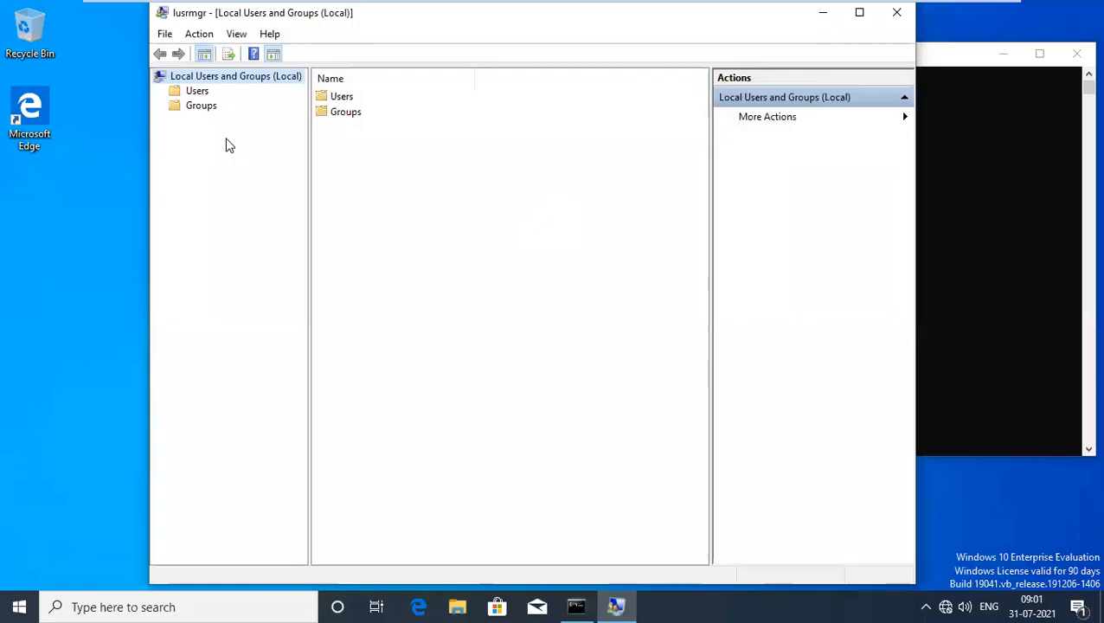
# Add the client push account to Groups > Administrators, apply, then reopen the group to verify.
pyautogui.doubleClick(350, 115)
pyautogui.doubleClick(362, 113)
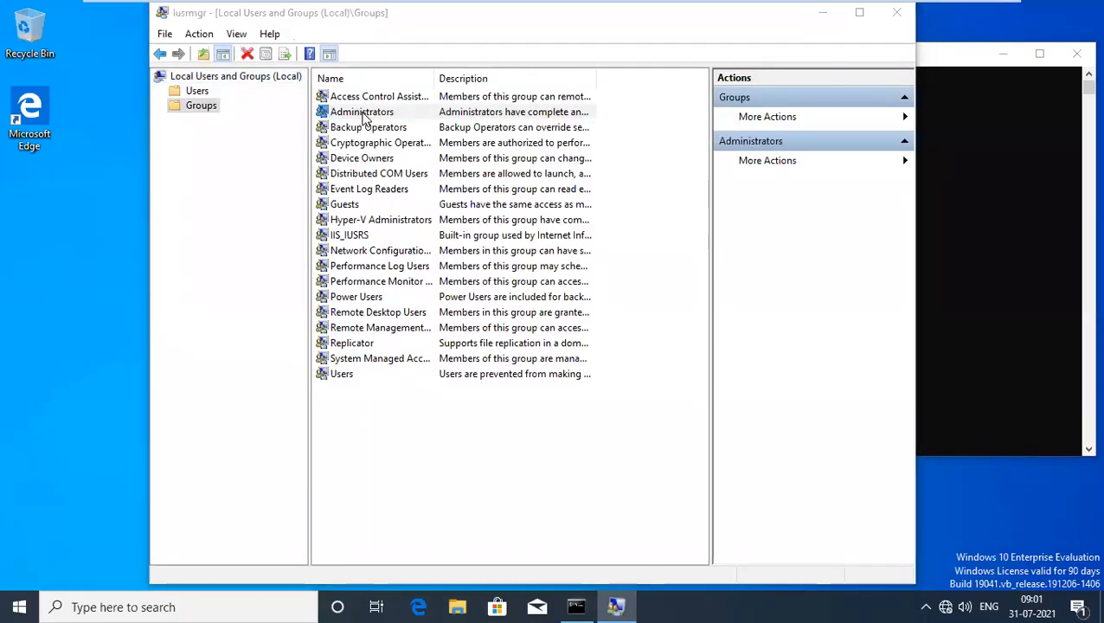
pyautogui.click(417, 424)
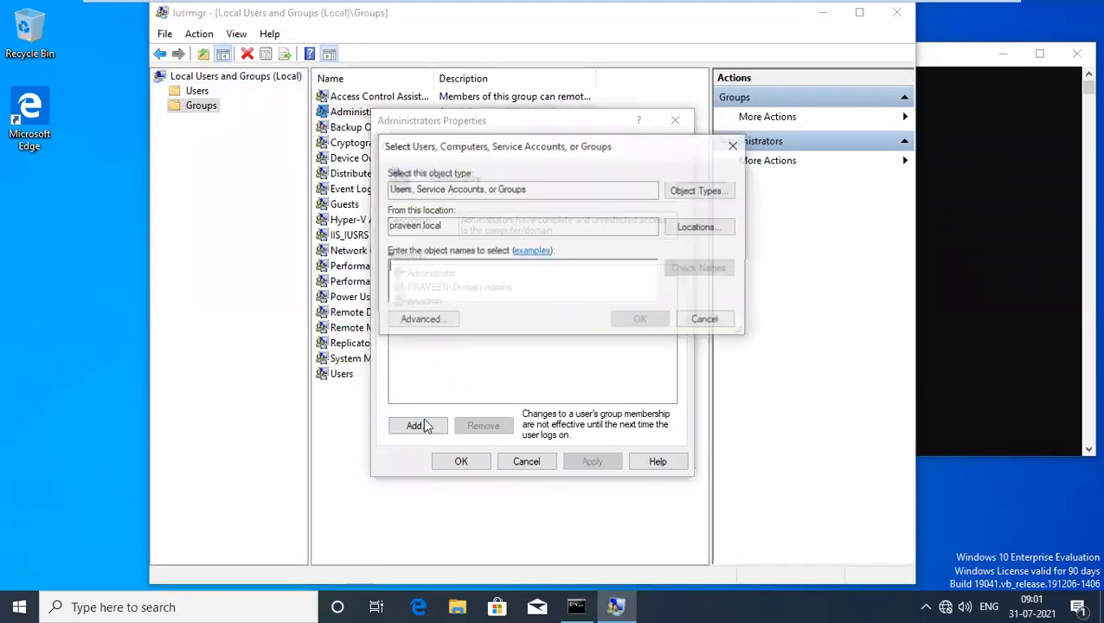
pyautogui.write('cl')
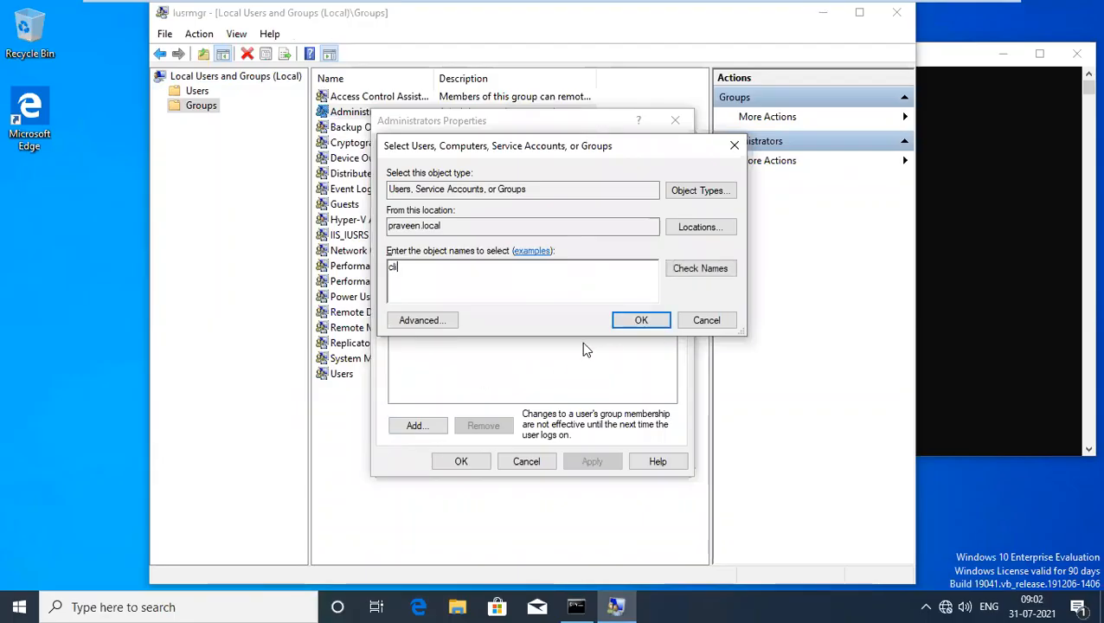
pyautogui.write('i')
pyautogui.click(711, 267)
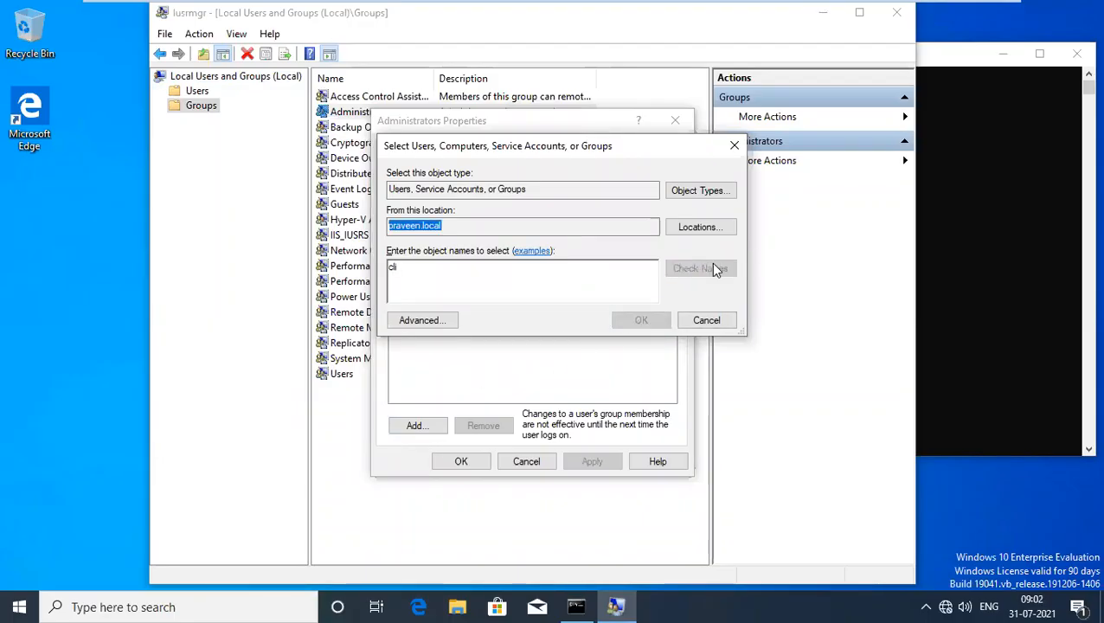
pyautogui.click(641, 318)
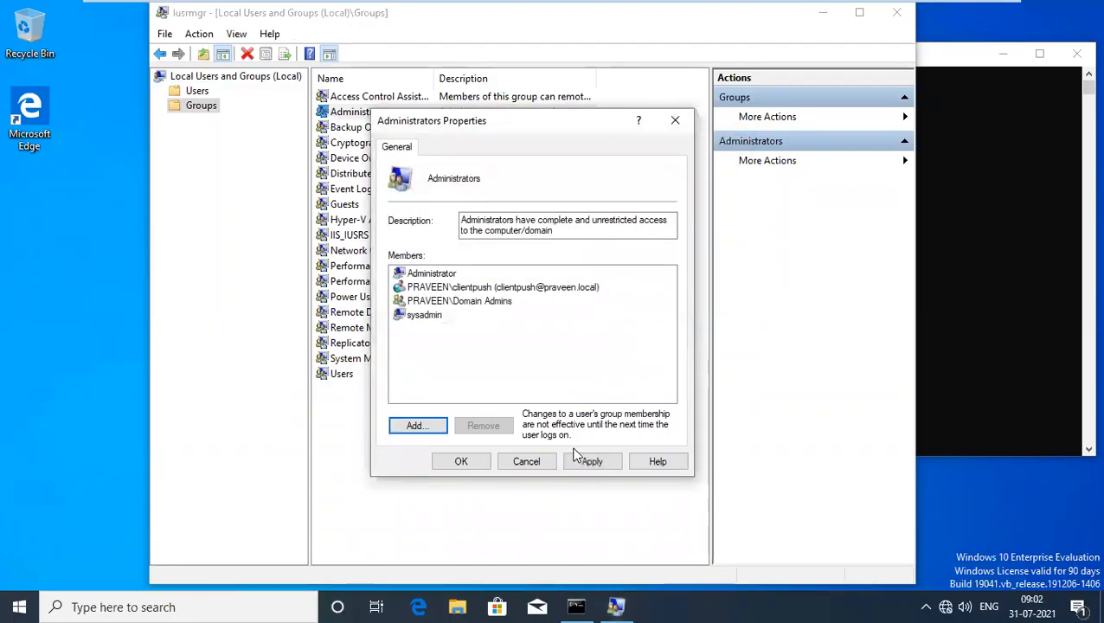
pyautogui.click(593, 461)
pyautogui.click(460, 461)
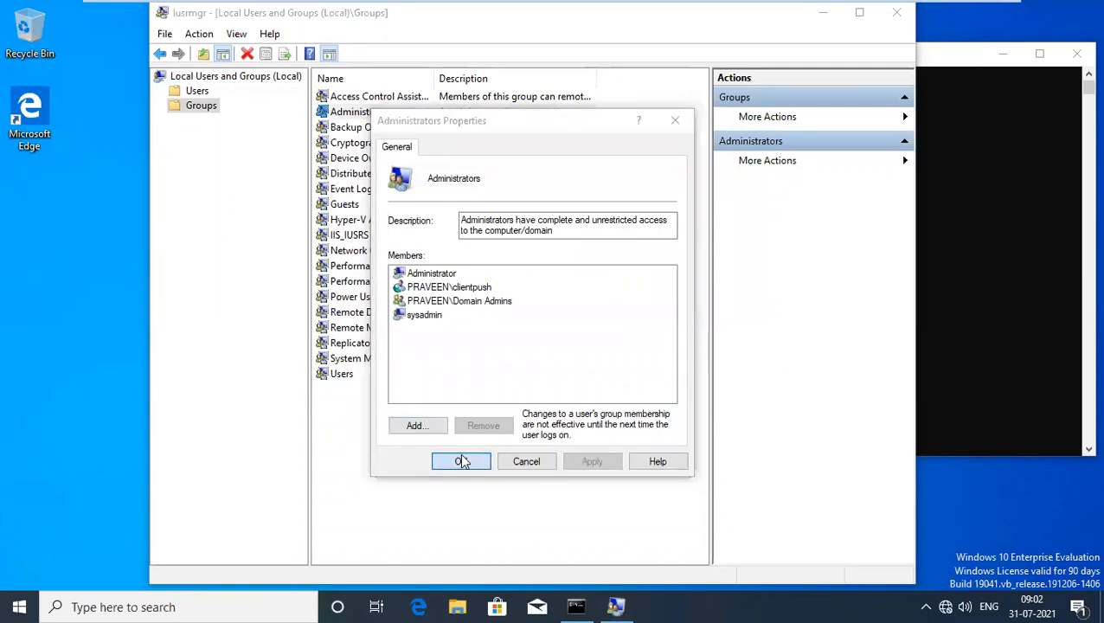
pyautogui.doubleClick(365, 112)
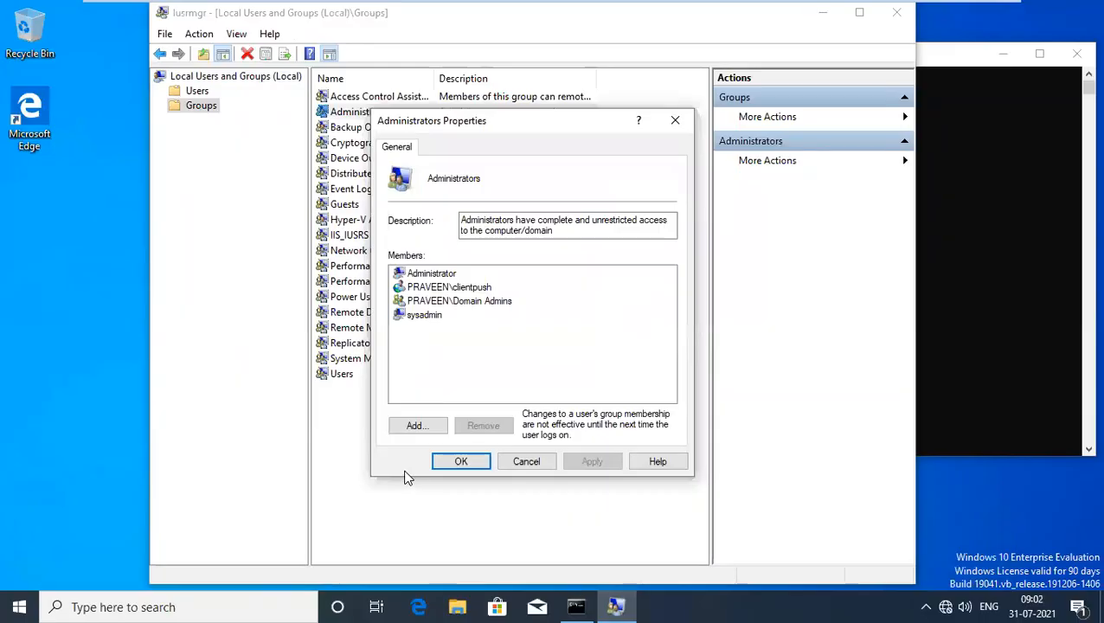
pyautogui.click(459, 461)
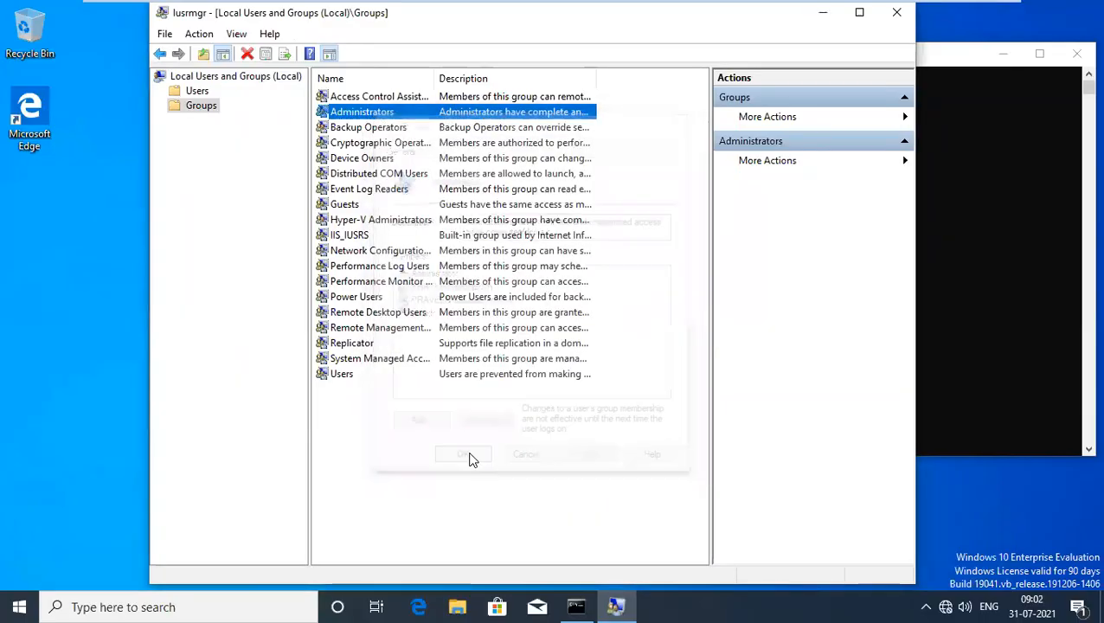
# Minimize Local Users and Groups and browse a new File Explorer window to C:\Windows.
pyautogui.click(823, 14)
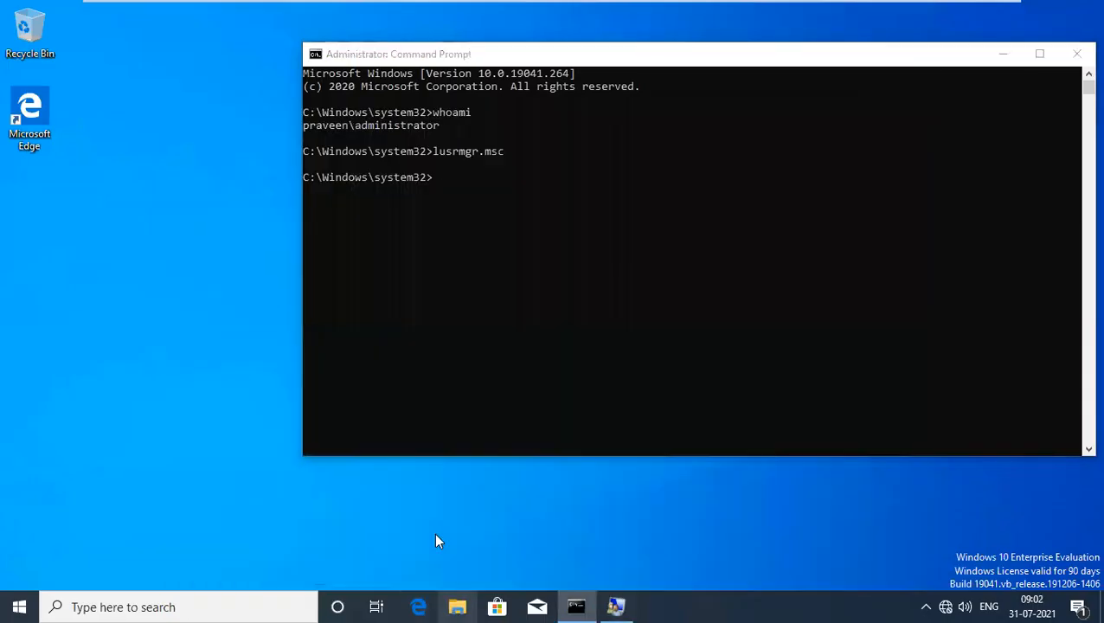
pyautogui.press('super+e')
pyautogui.doubleClick(318, 330)
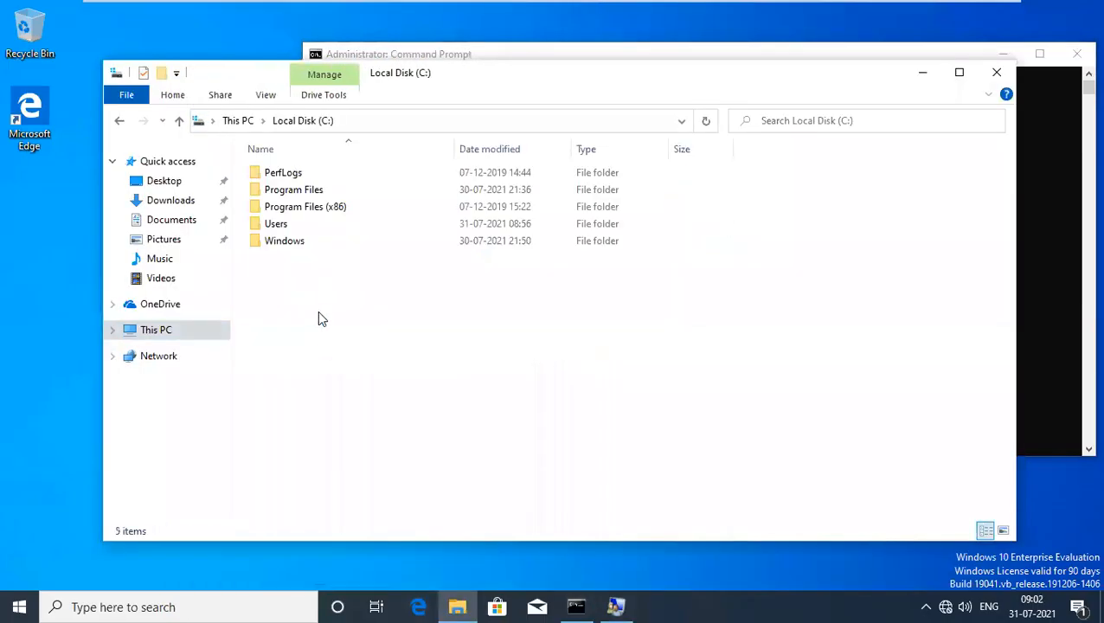
pyautogui.doubleClick(310, 246)
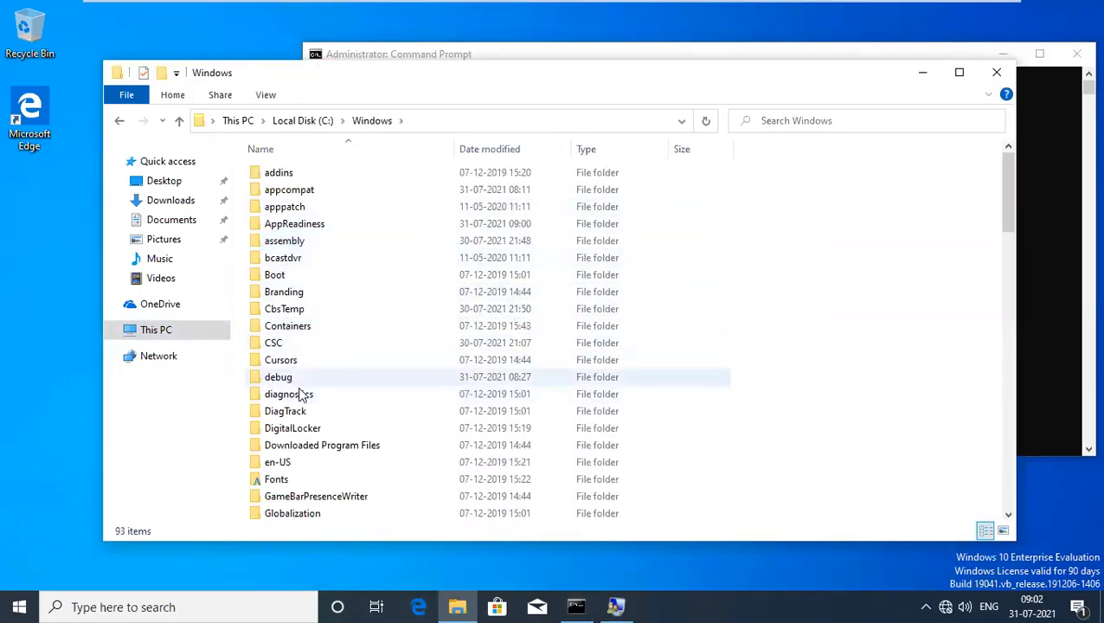
pyautogui.moveTo(413, 4)
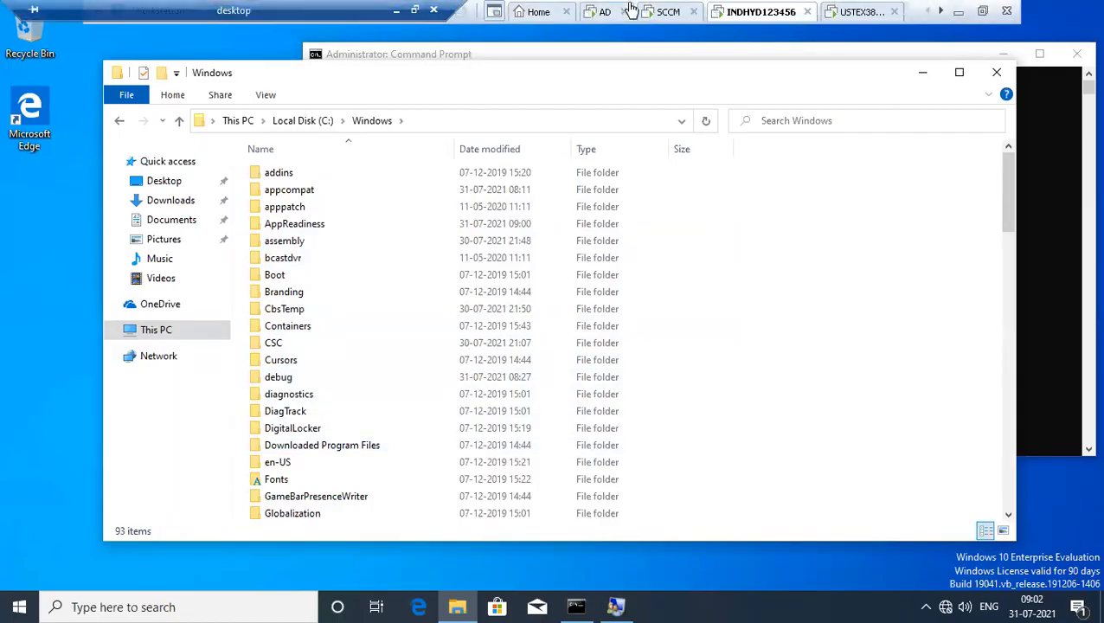
pyautogui.click(666, 11)
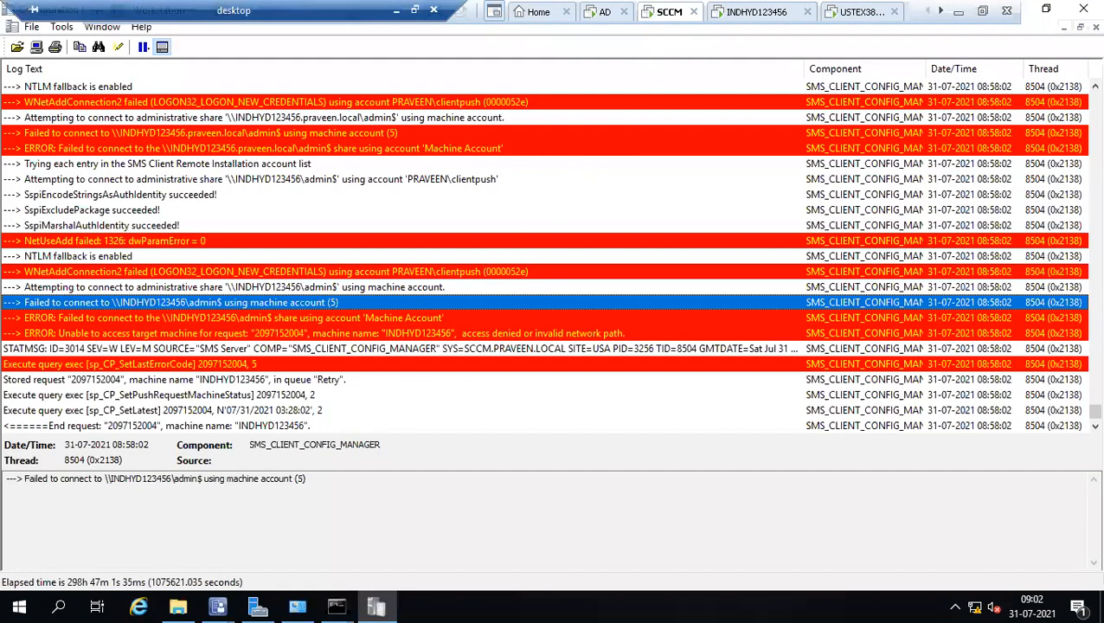
pyautogui.click(571, 225)
pyautogui.scroll(-1, 571, 225)
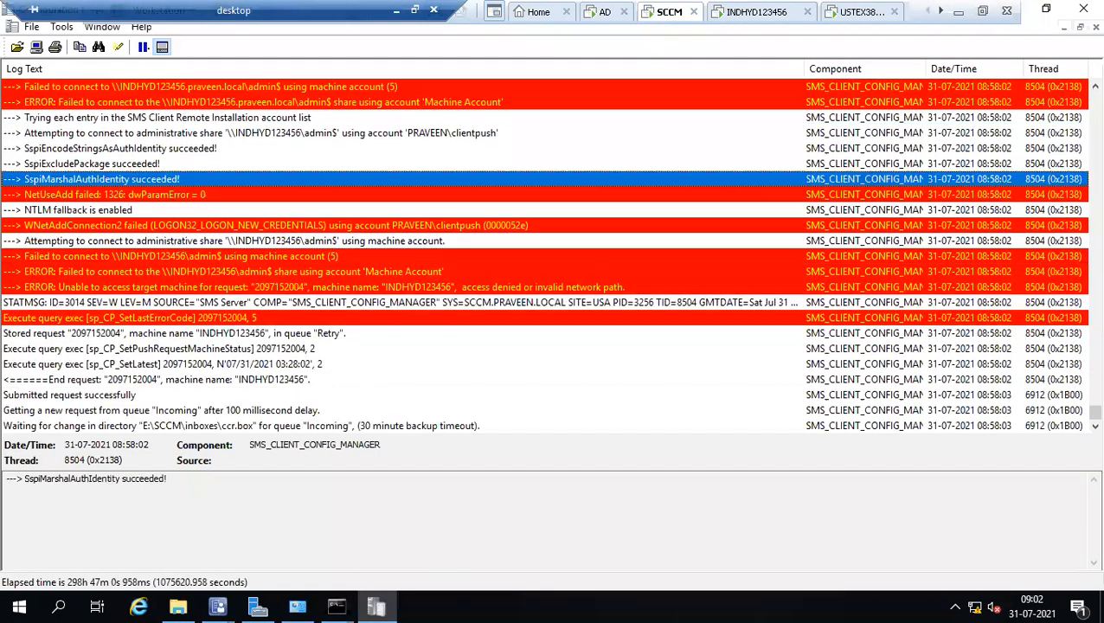
pyautogui.click(245, 600)
pyautogui.click(156, 529)
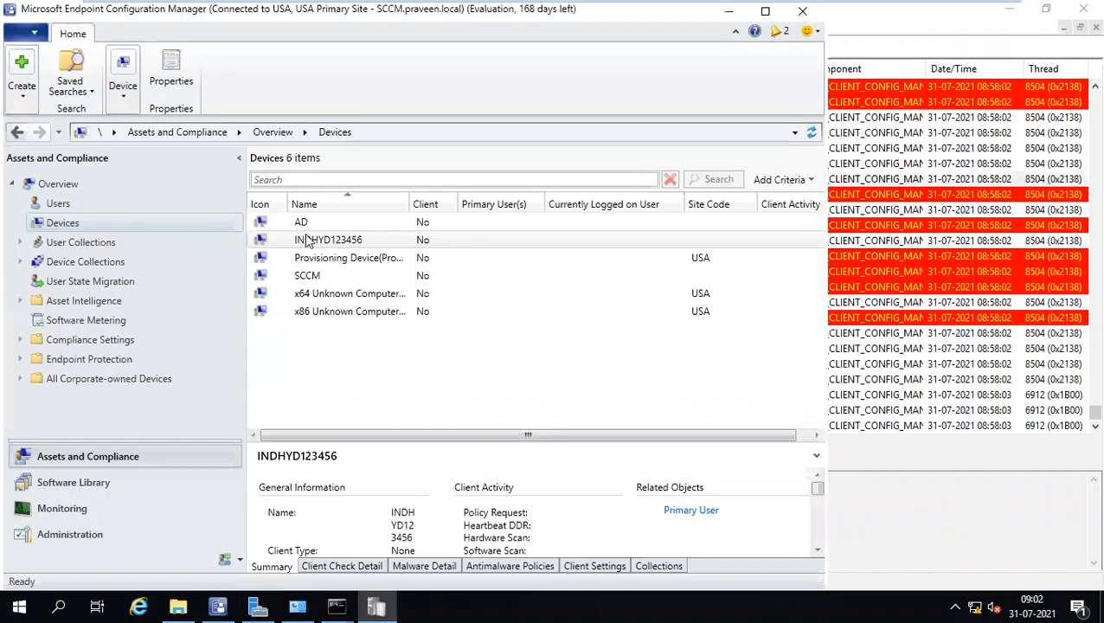
pyautogui.moveTo(625, 5)
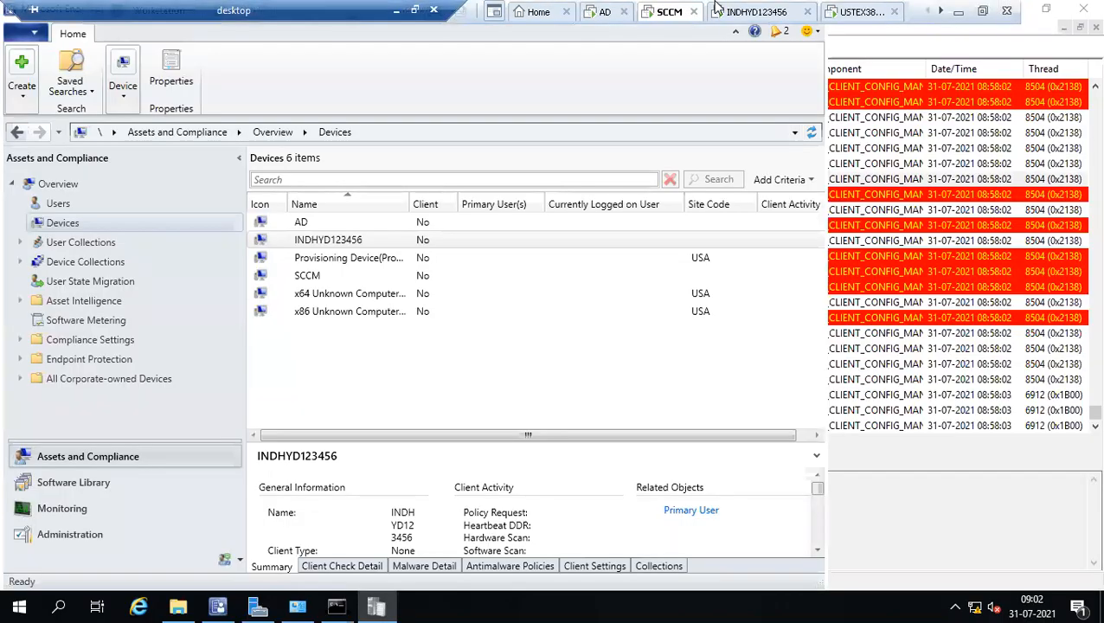
pyautogui.click(750, 12)
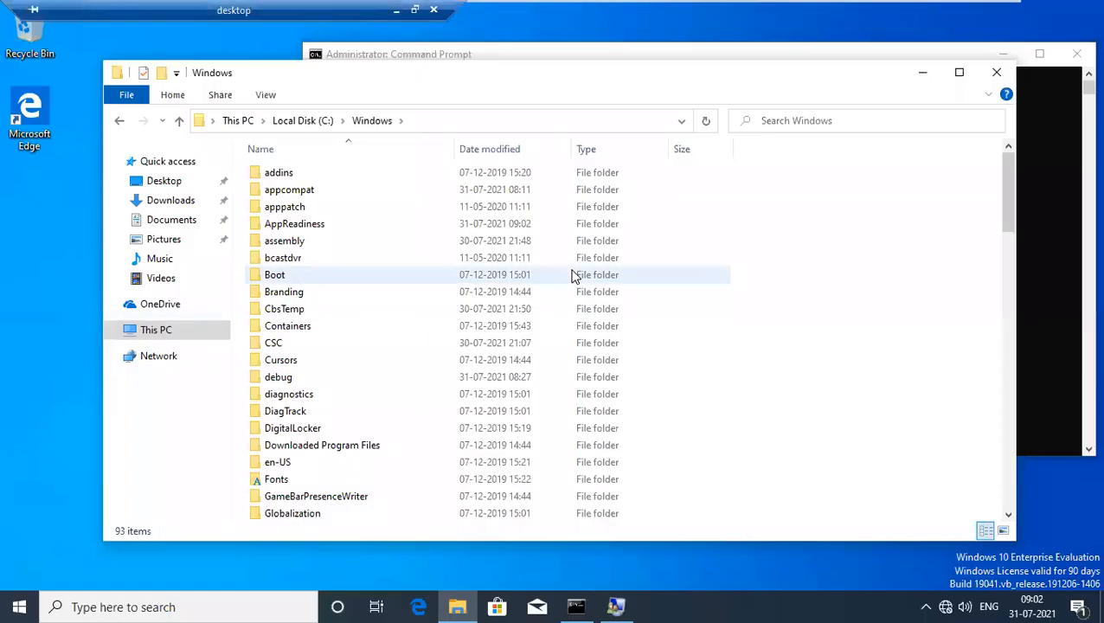
pyautogui.press('super')
pyautogui.write('task')
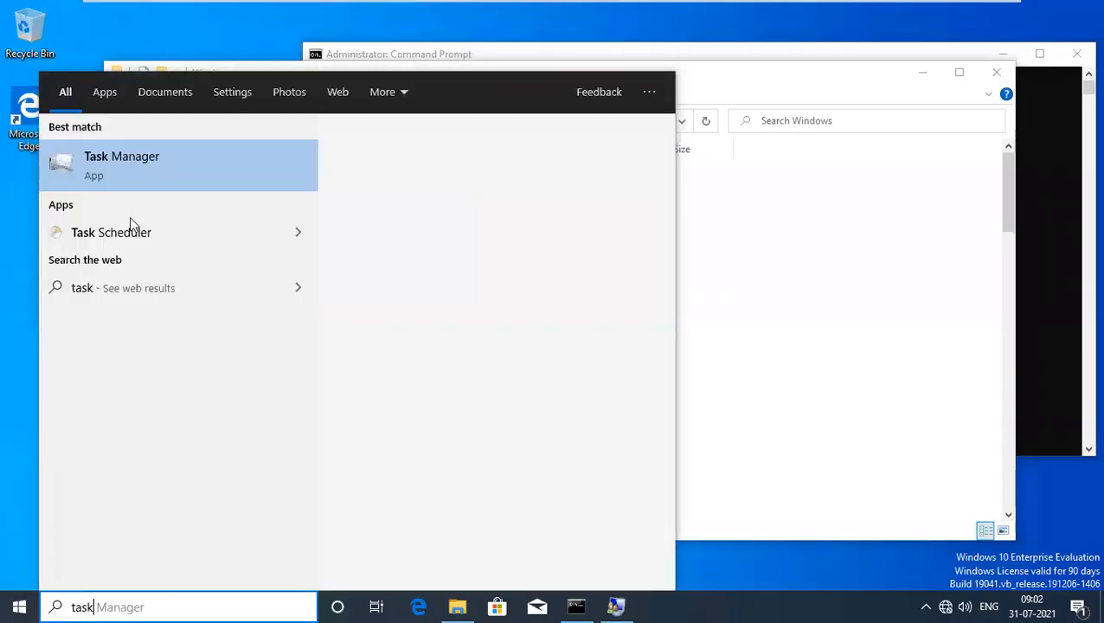
pyautogui.click(135, 233)
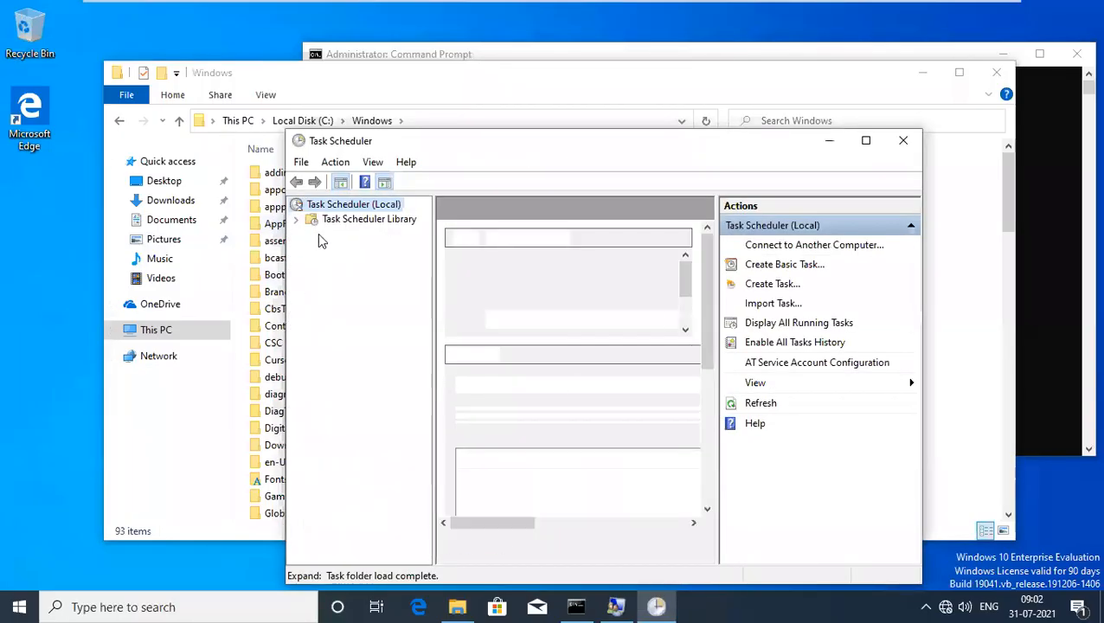
pyautogui.click(296, 219)
pyautogui.click(312, 234)
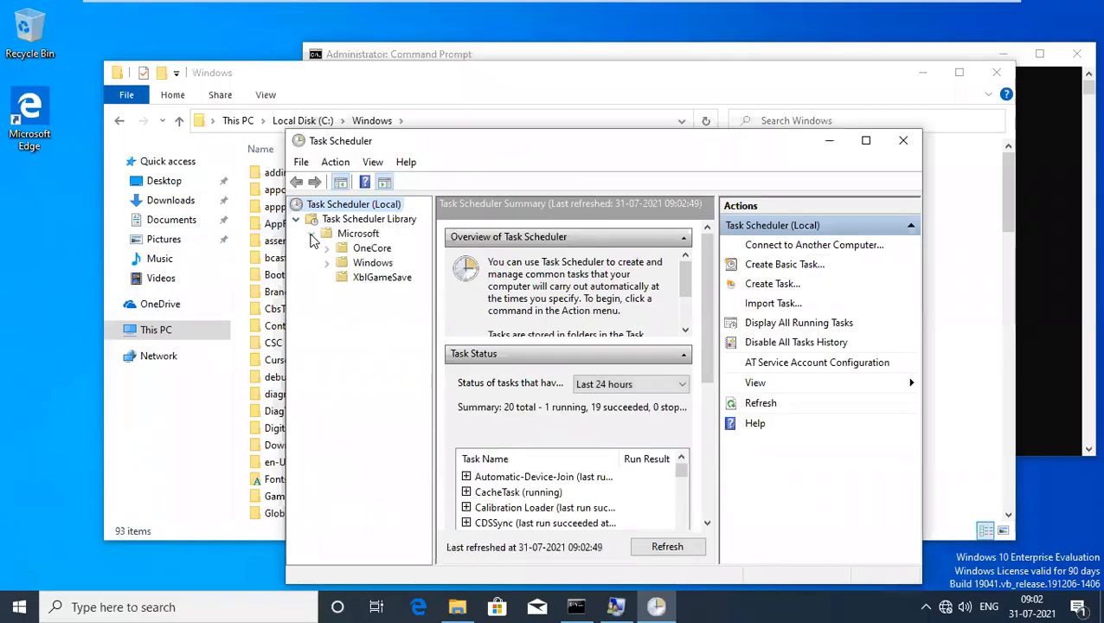
pyautogui.click(865, 141)
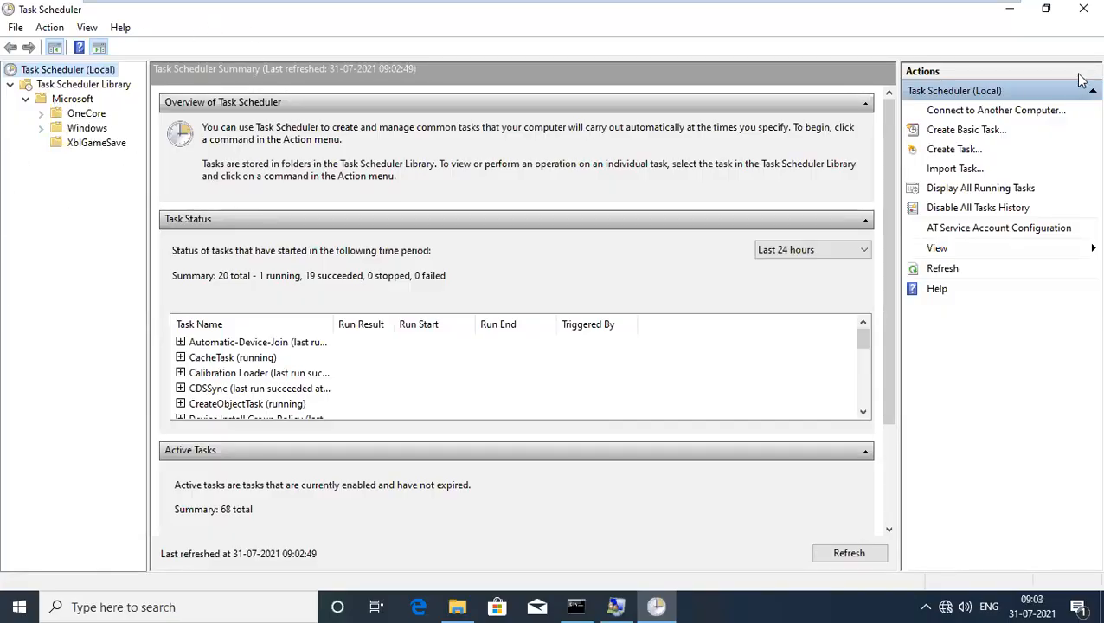
pyautogui.click(1008, 12)
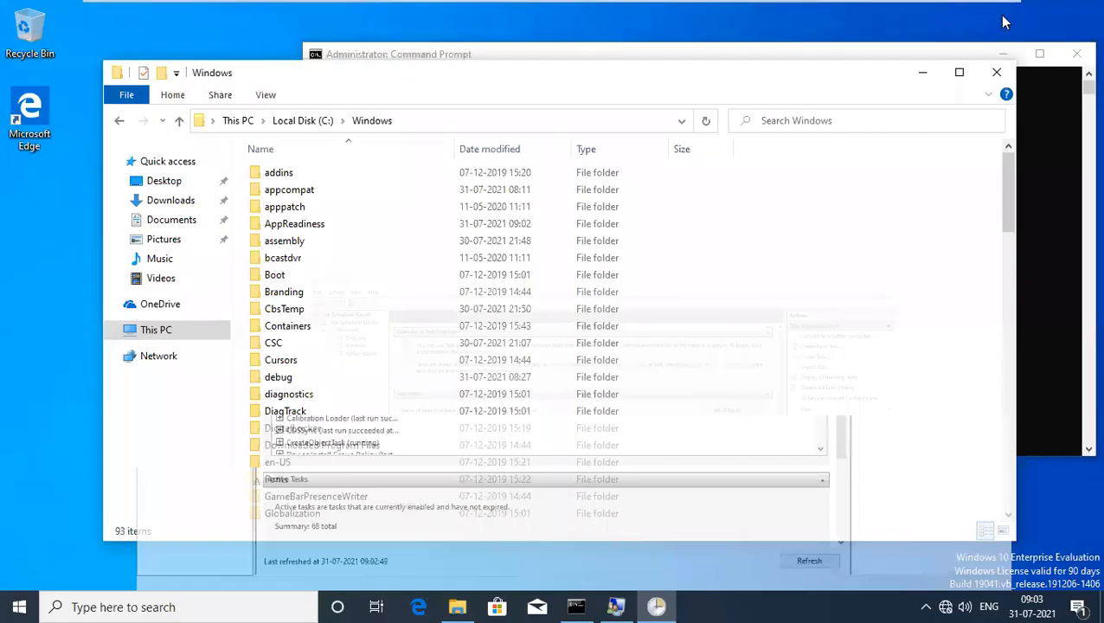
pyautogui.moveTo(356, 83); pyautogui.dragTo(375, 84)
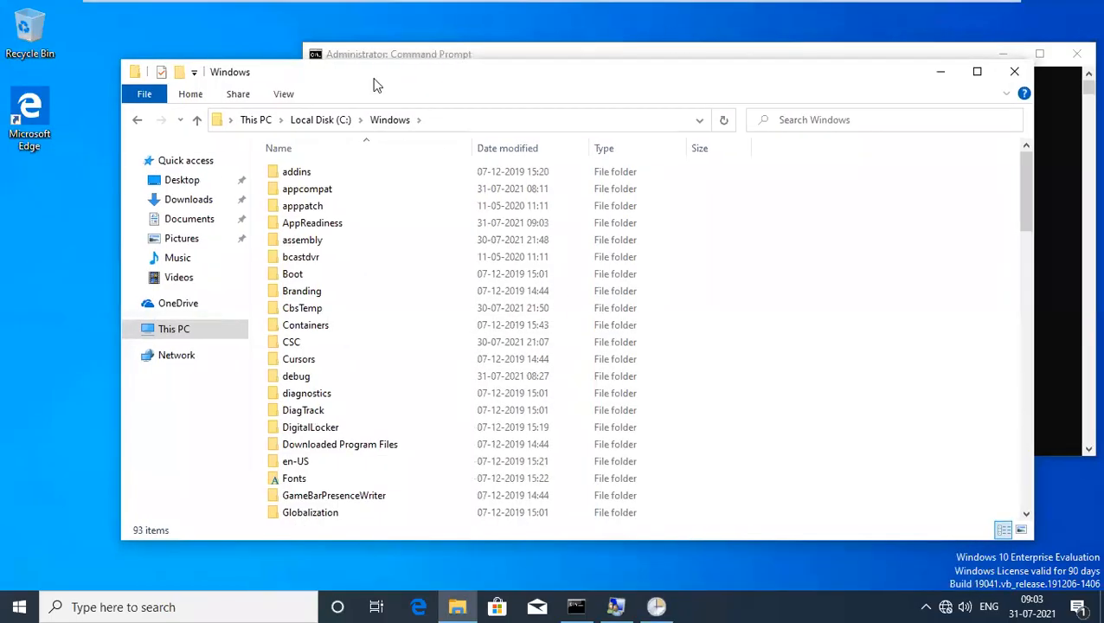
pyautogui.click(14, 605)
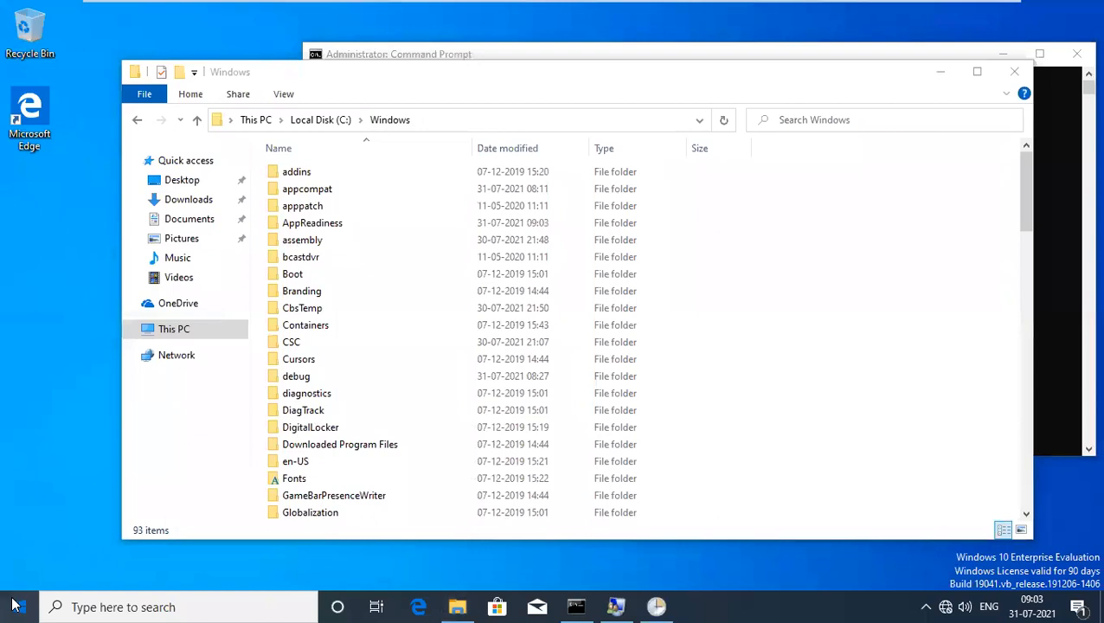
# Abandon the 'soft' search and run control from the Run dialog.
pyautogui.write('s')
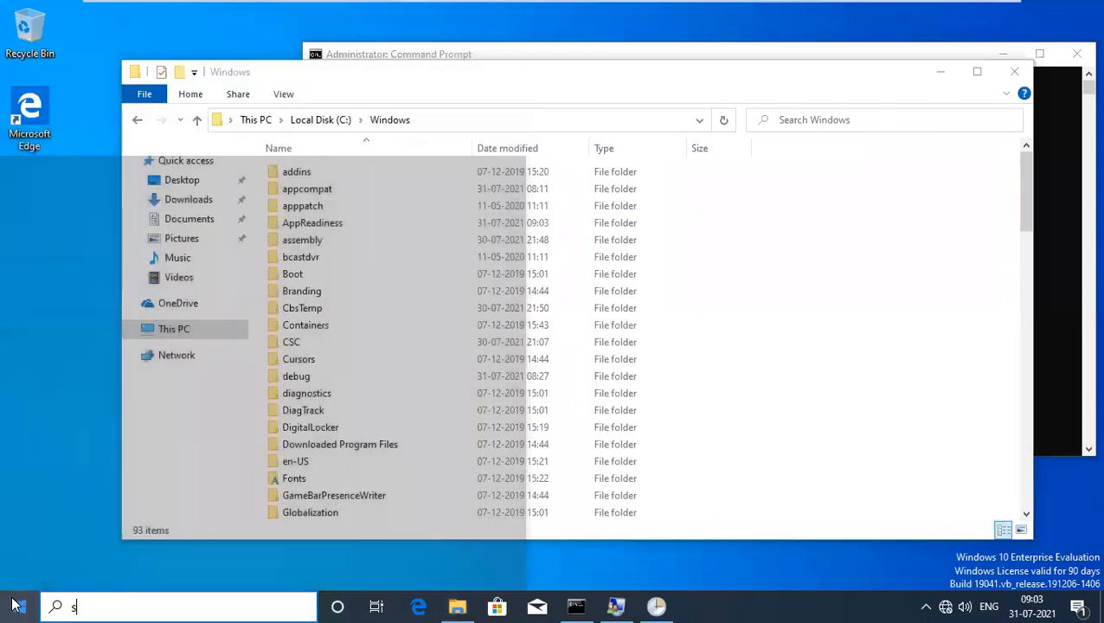
pyautogui.write('oft')
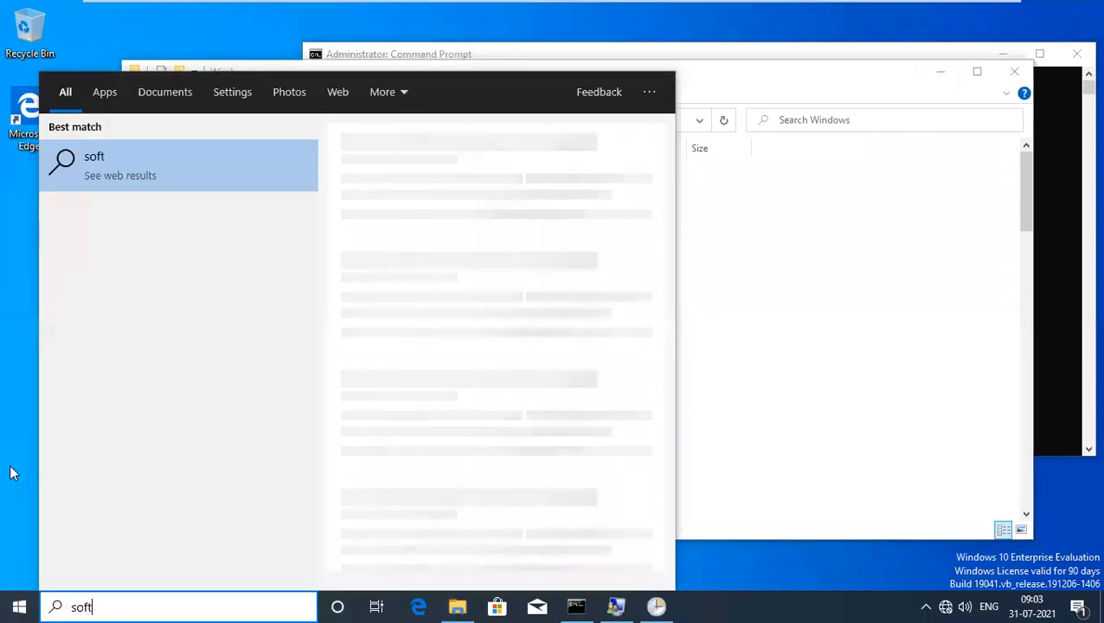
pyautogui.press('Escape')
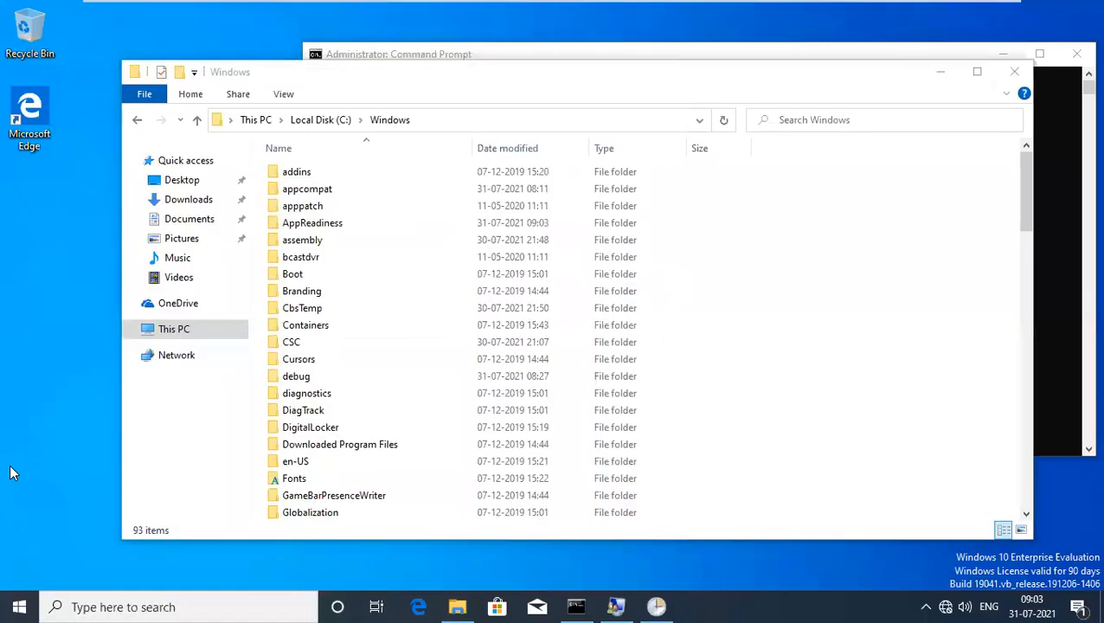
pyautogui.press('super+r')
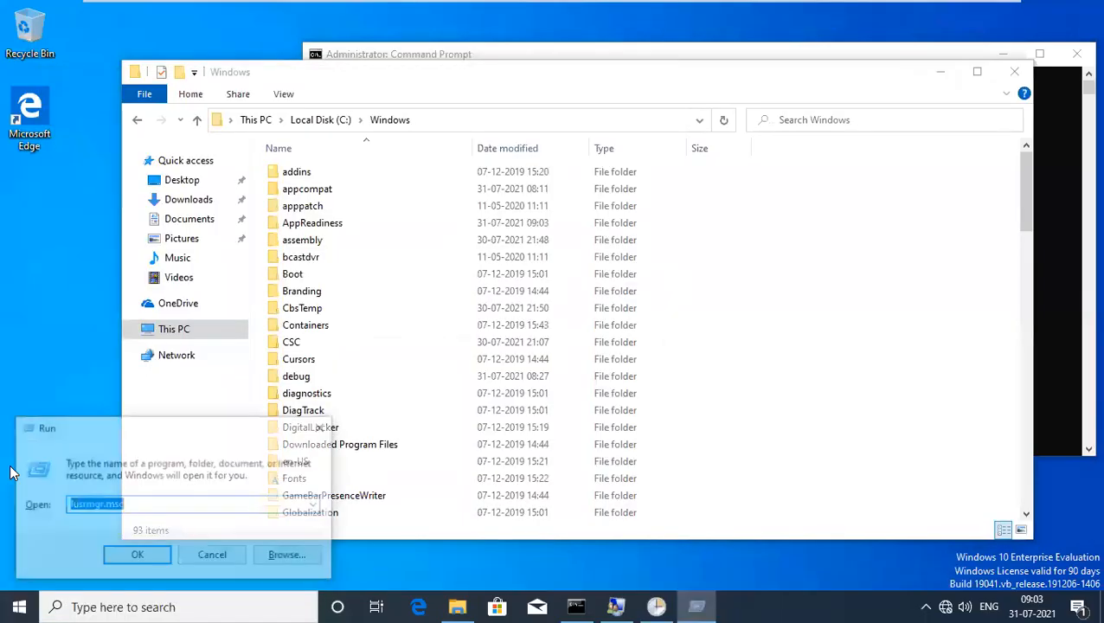
pyautogui.write('con')
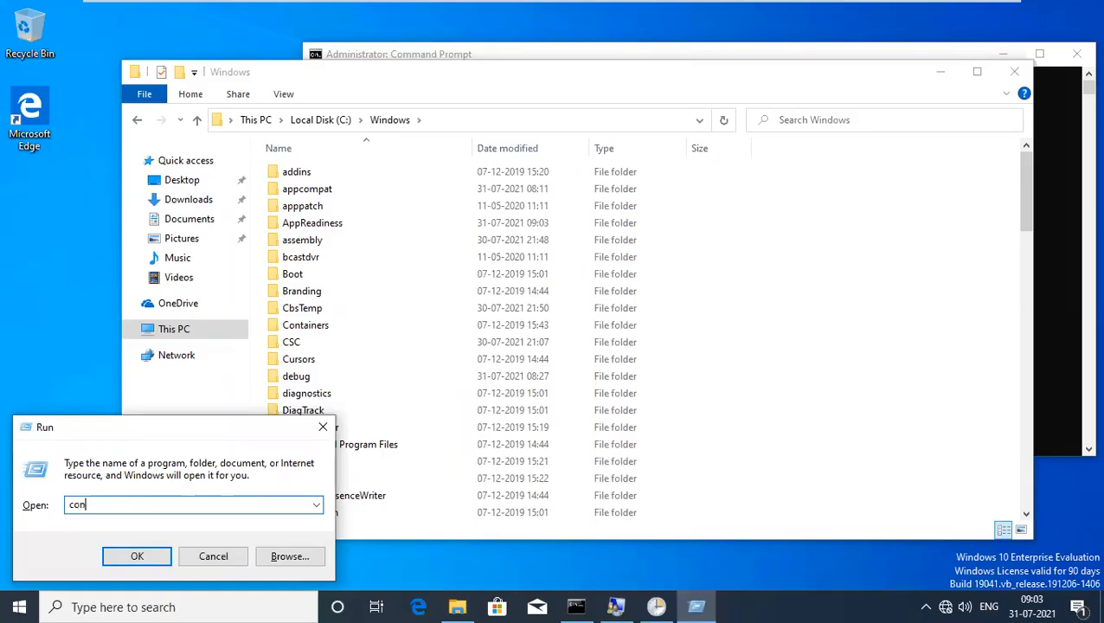
pyautogui.write('trol')
pyautogui.press('Return')
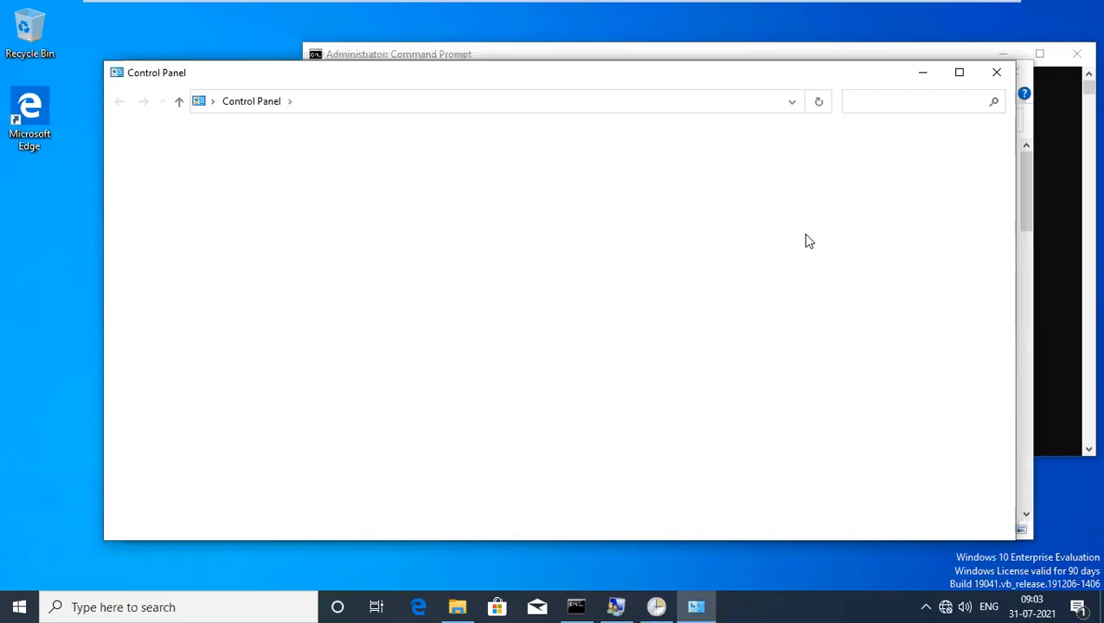
# Glance at the local notes, then visit User Accounts and return to Control Panel home.
pyautogui.moveTo(847, 1)
pyautogui.moveTo(594, 9)
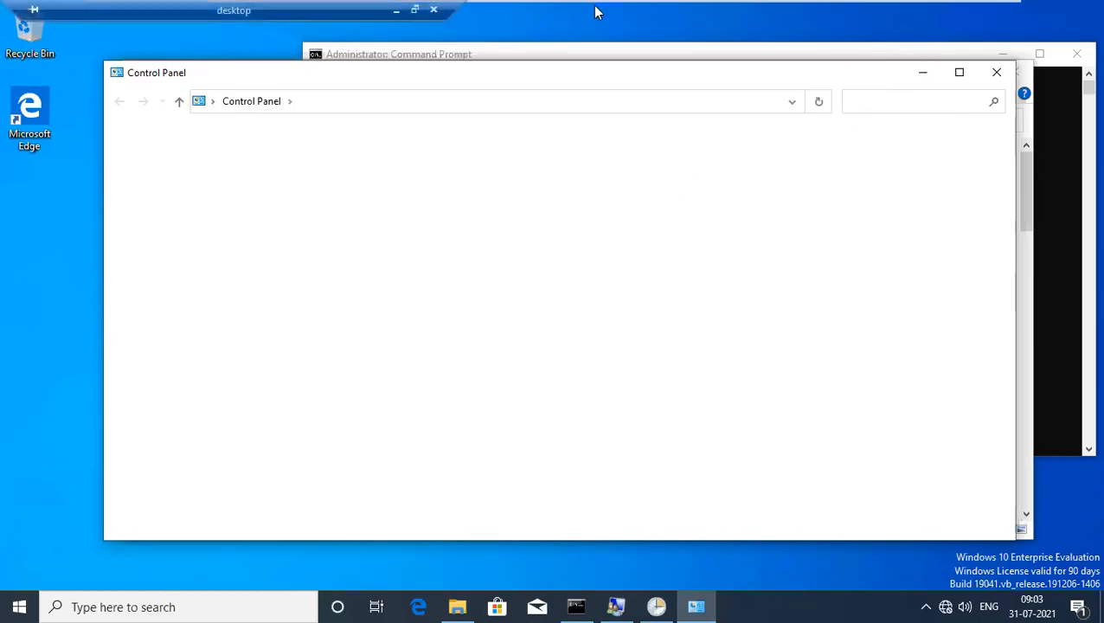
pyautogui.click(402, 13)
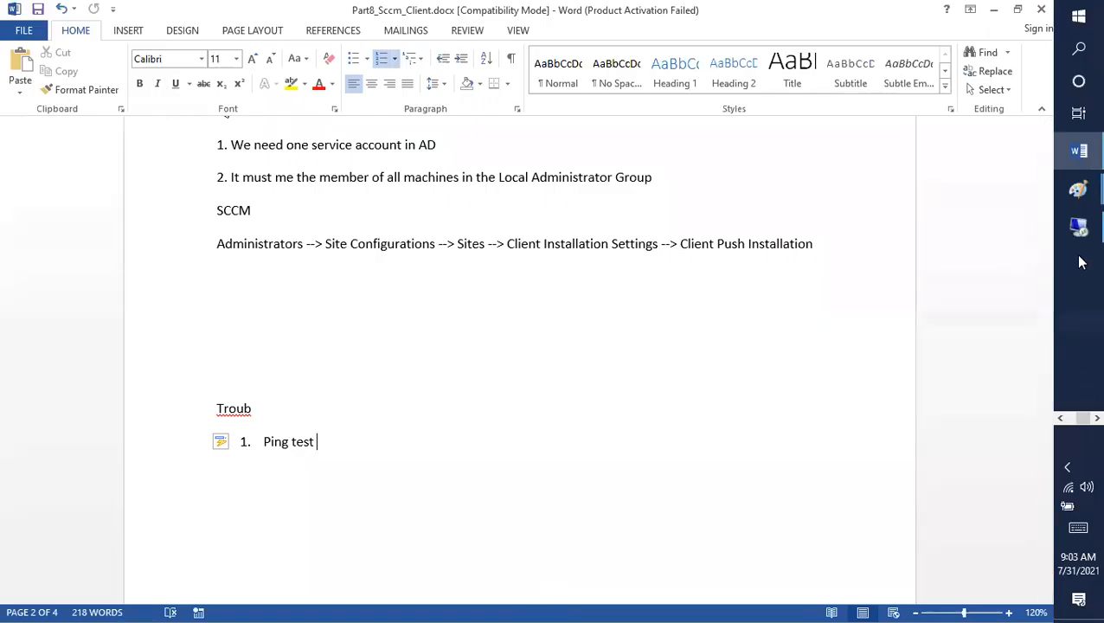
pyautogui.click(1078, 227)
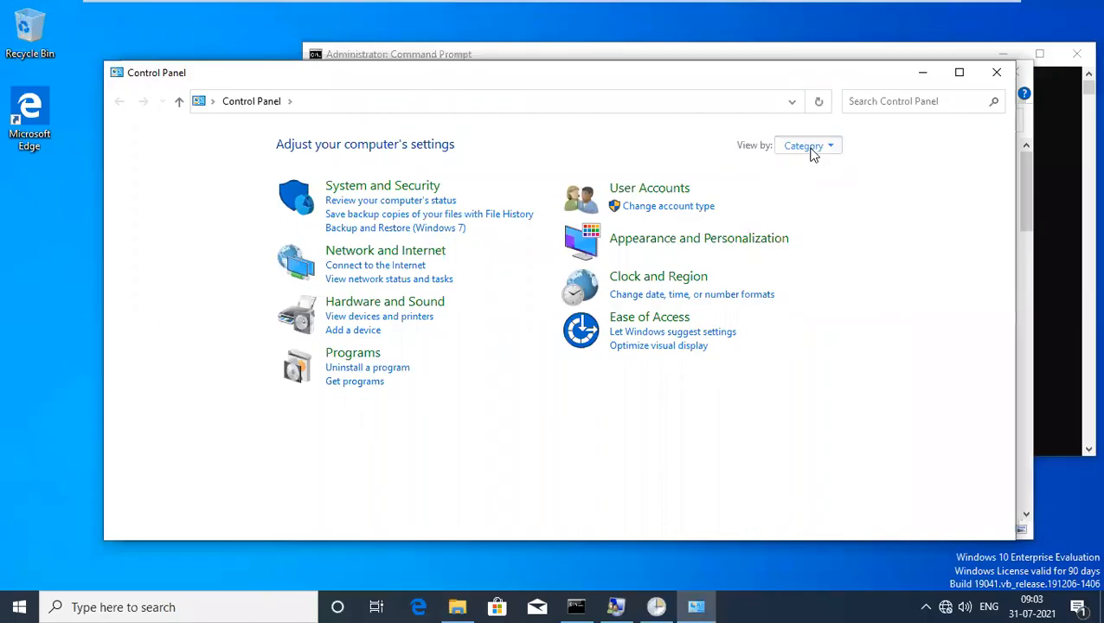
pyautogui.click(816, 149)
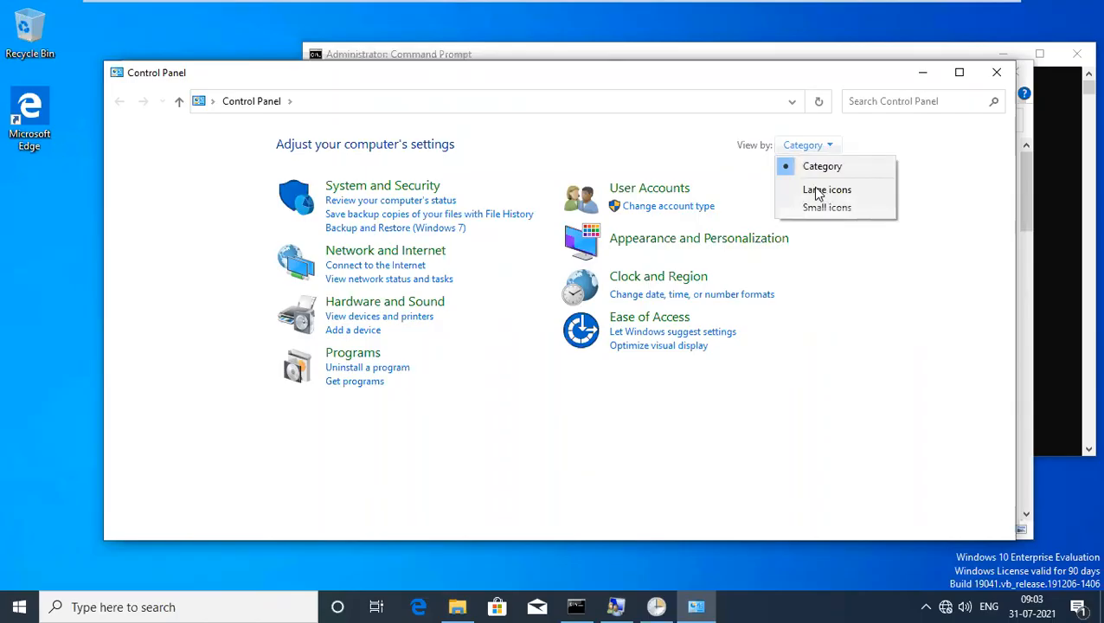
pyautogui.click(818, 194)
pyautogui.click(649, 188)
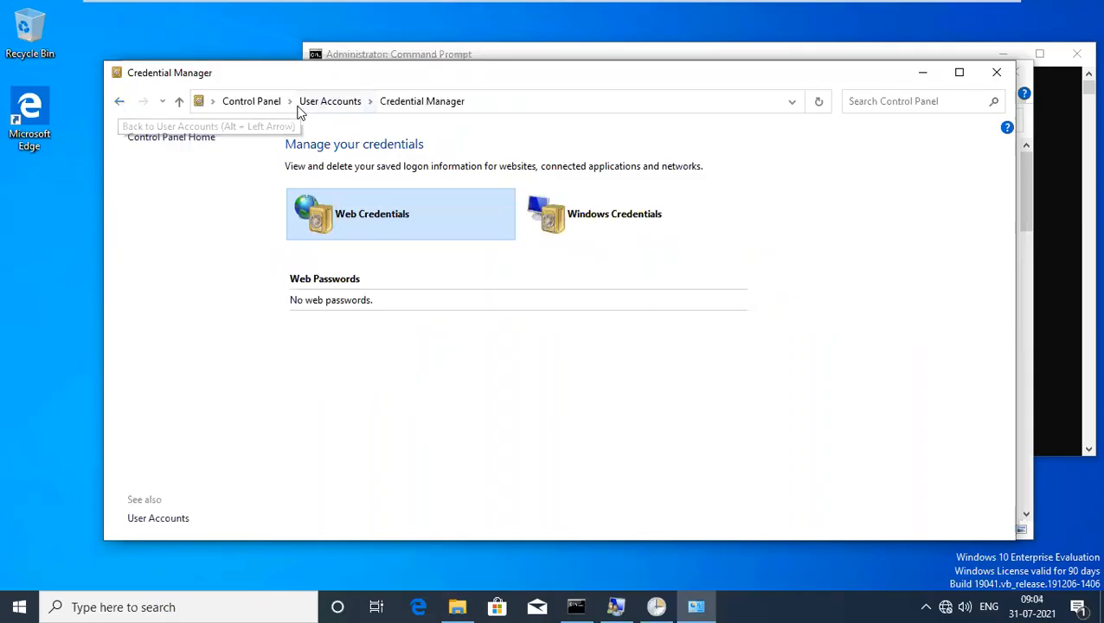
pyautogui.click(269, 102)
# Change Control Panel's View by setting from Category to Large icons.
pyautogui.click(810, 148)
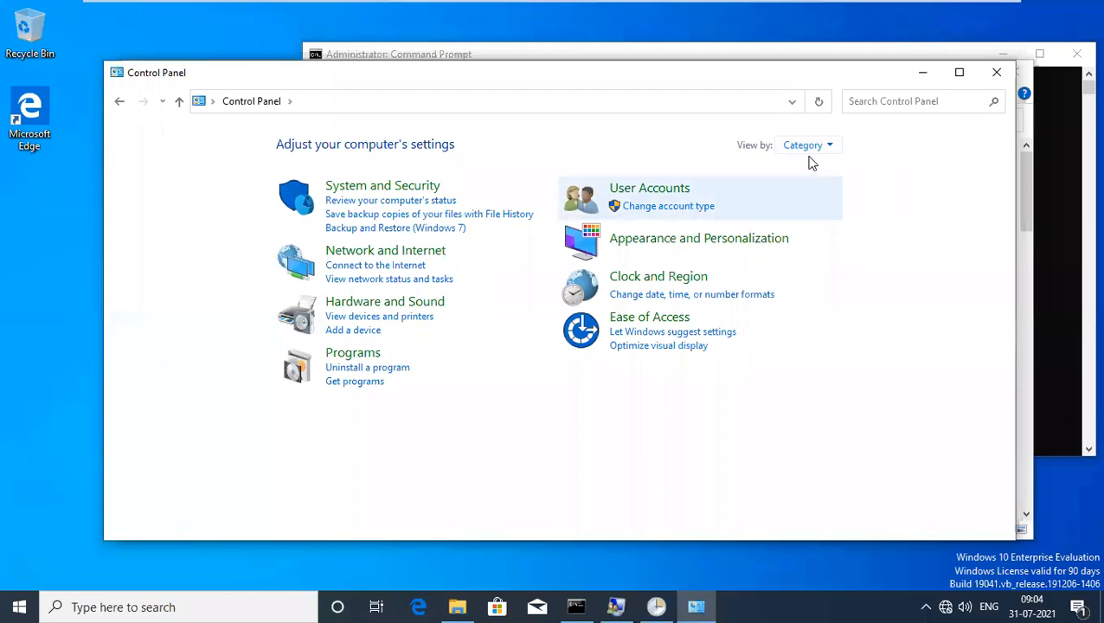
pyautogui.click(807, 147)
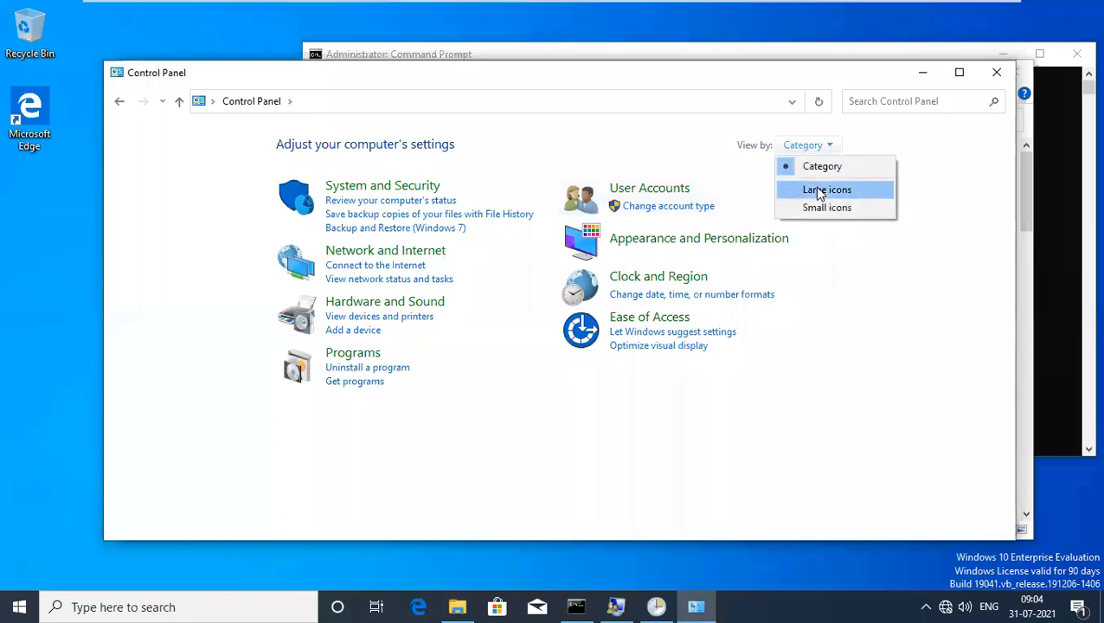
pyautogui.click(817, 189)
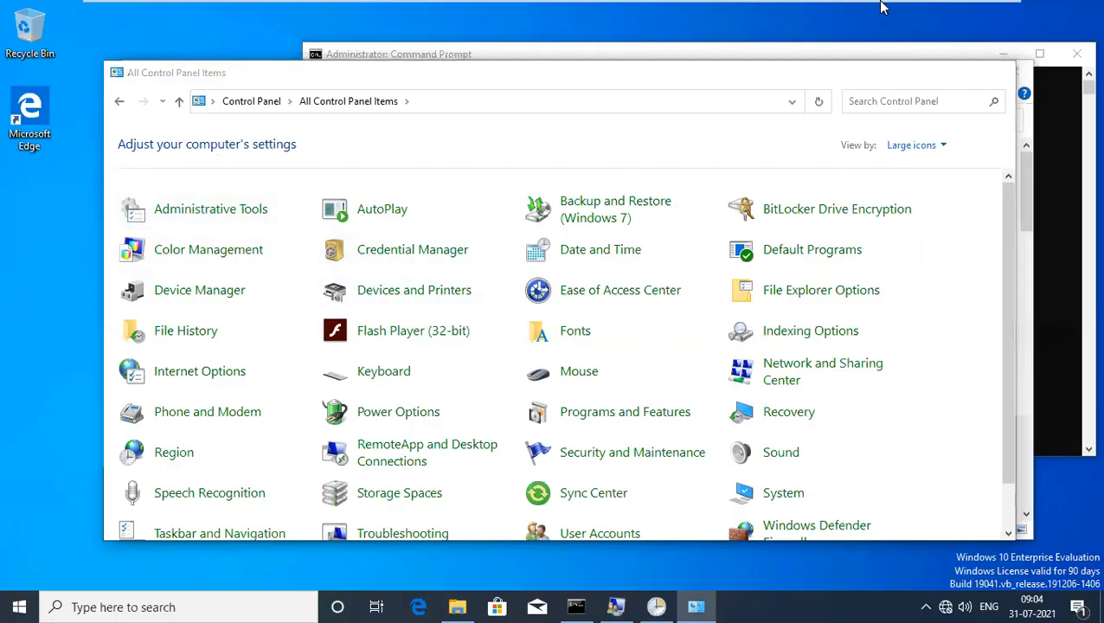
pyautogui.moveTo(882, 7)
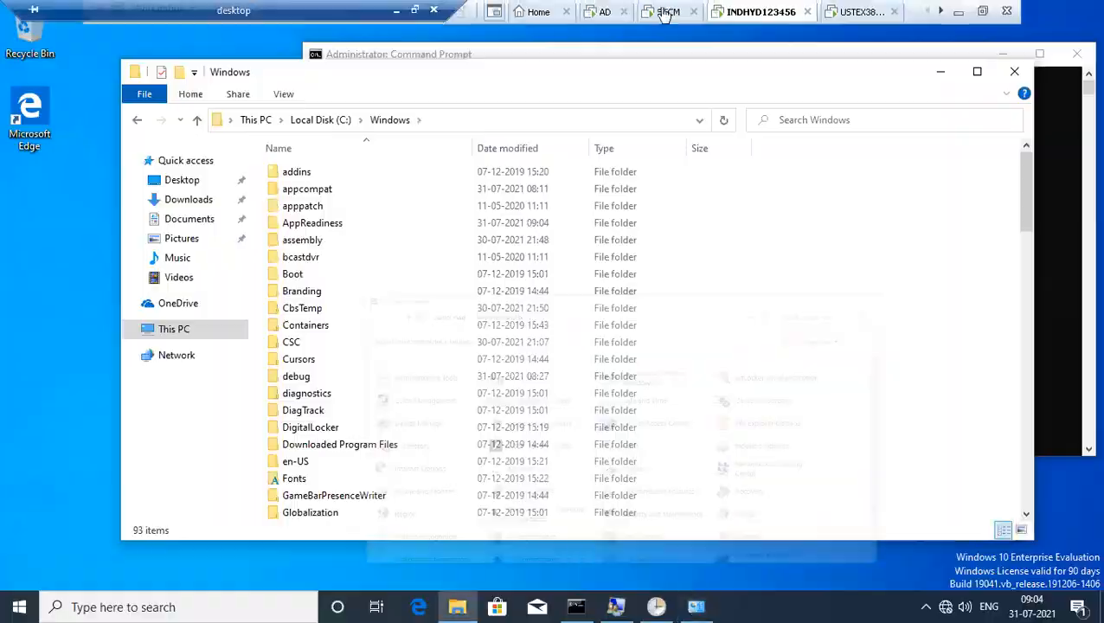
# Start Install Client on INDHYD123456, tick Always install and specified site, then cancel the wizard.
pyautogui.click(666, 9)
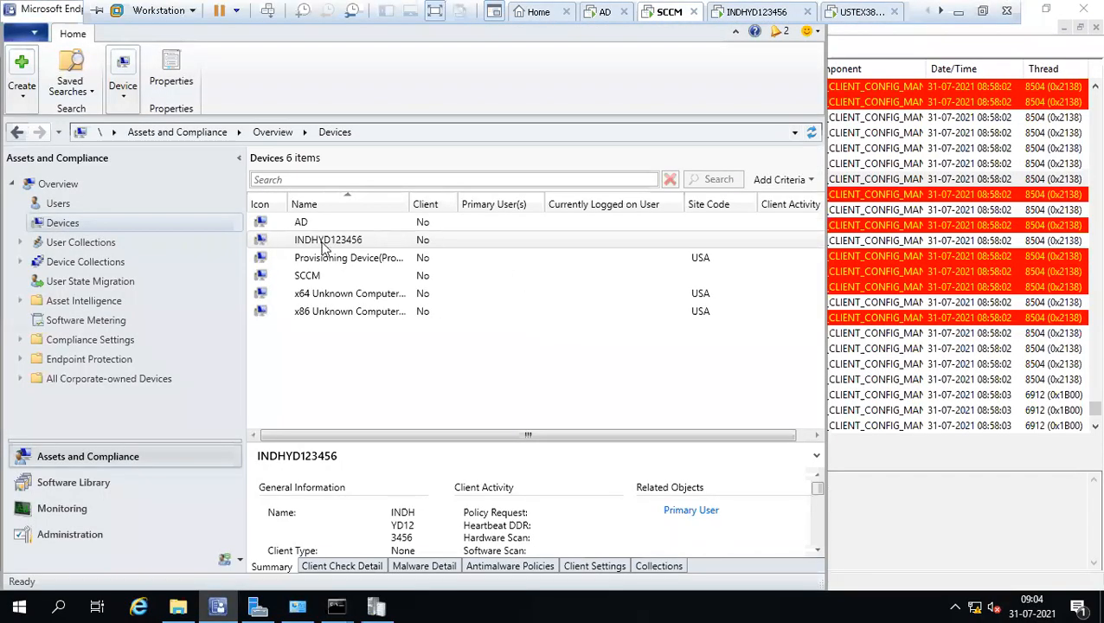
pyautogui.click(352, 248)
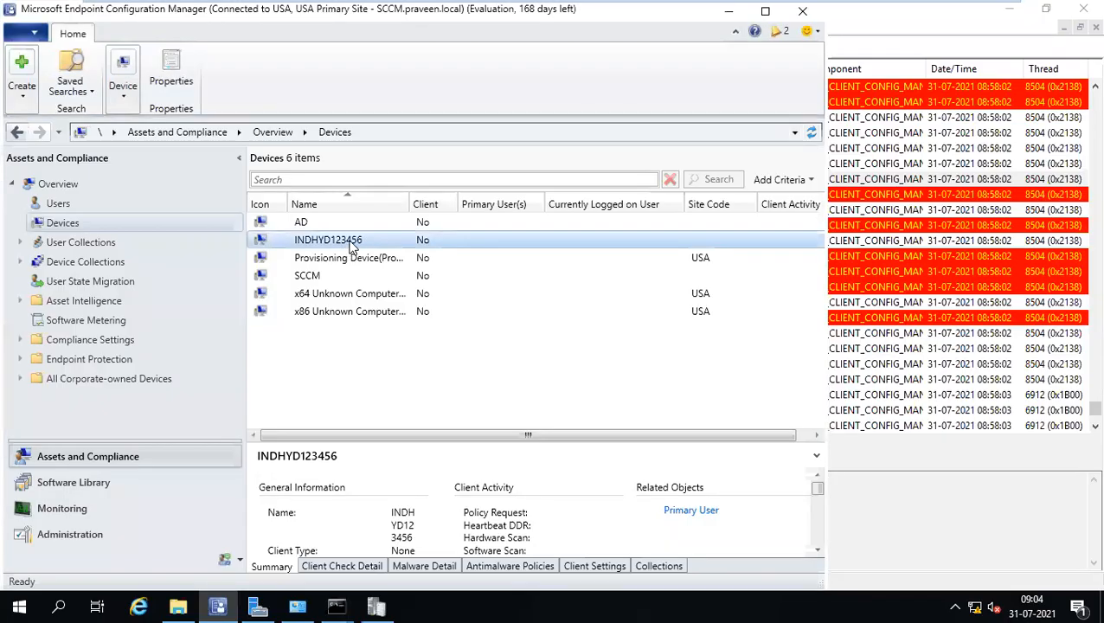
pyautogui.rightClick(352, 247)
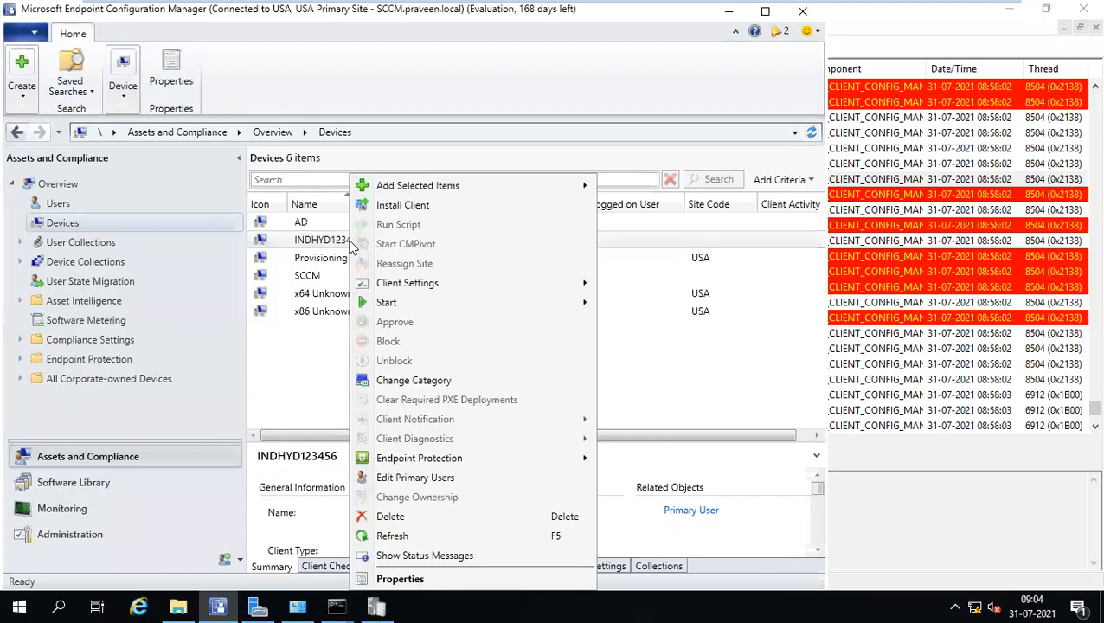
pyautogui.click(424, 207)
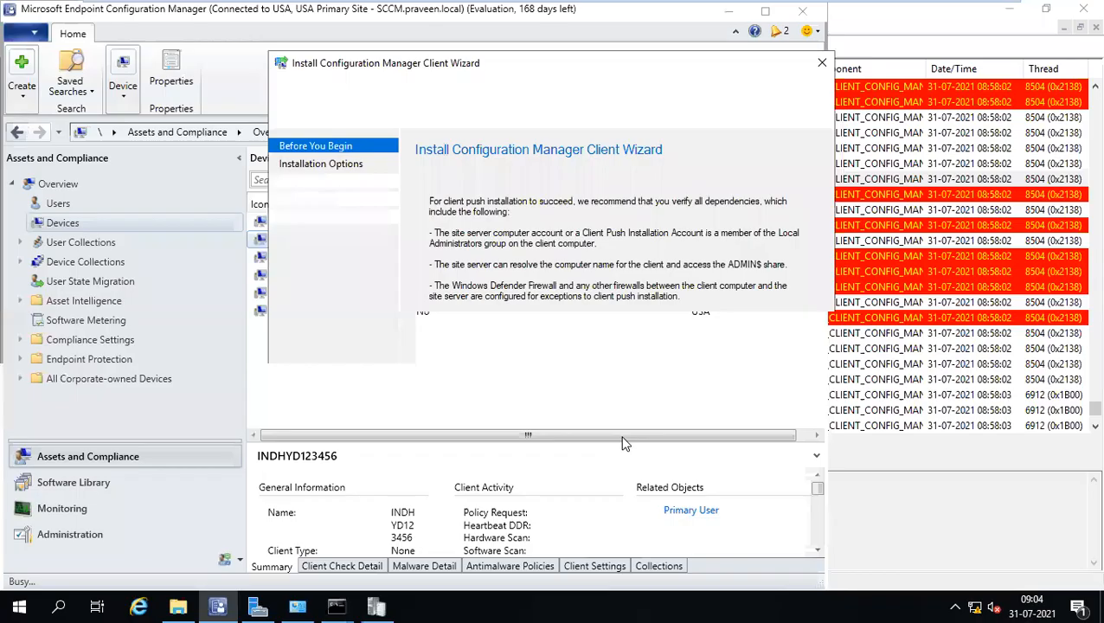
pyautogui.click(640, 519)
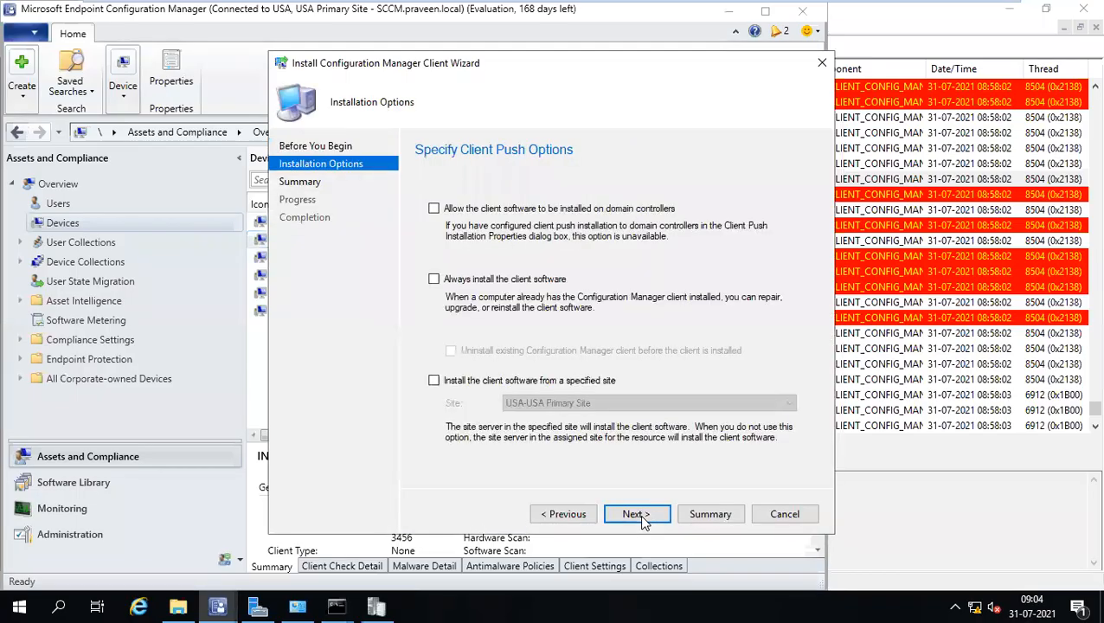
pyautogui.click(433, 280)
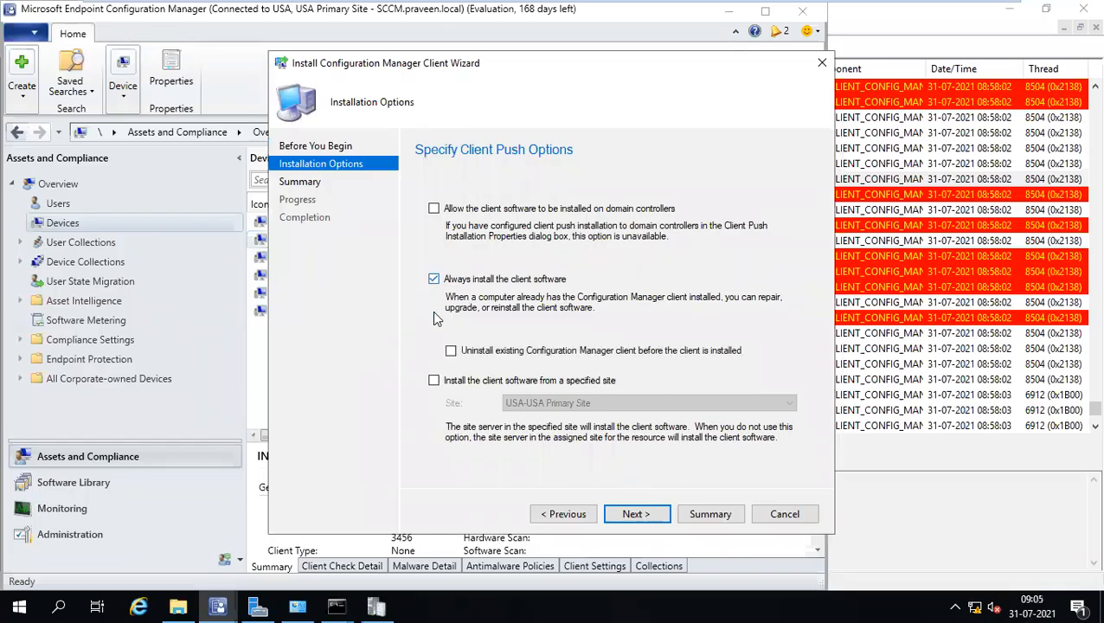
pyautogui.click(434, 382)
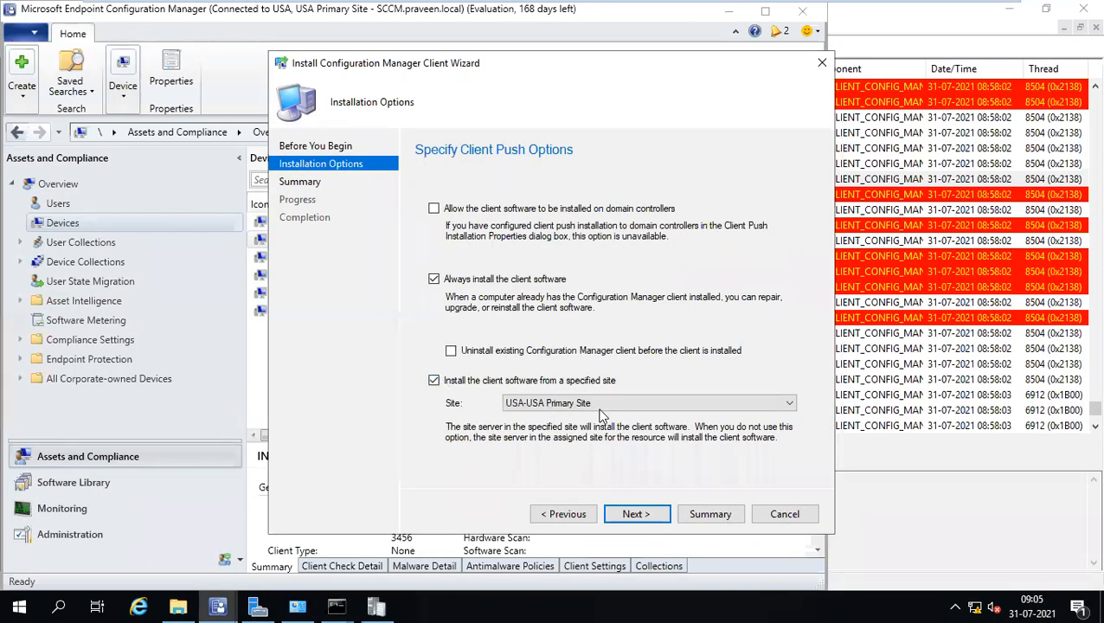
pyautogui.click(791, 517)
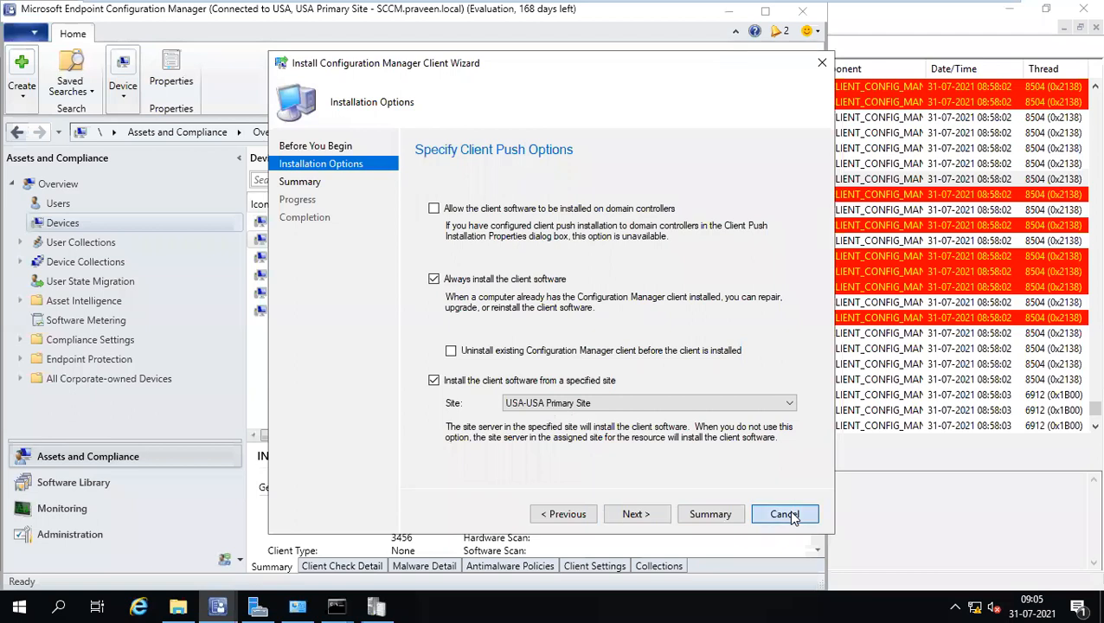
pyautogui.click(573, 358)
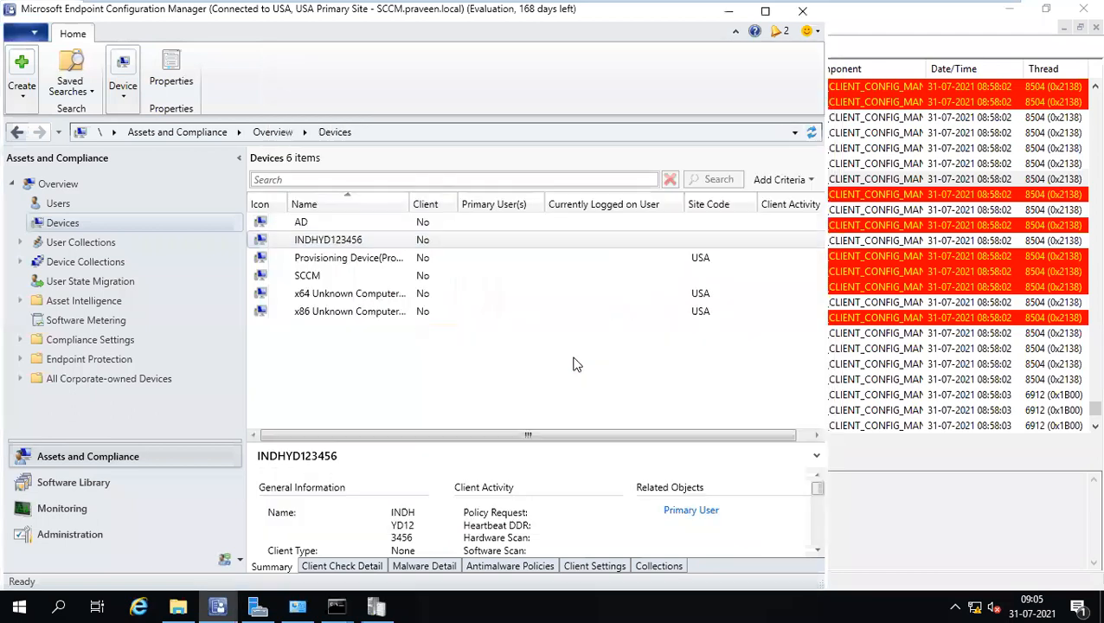
# Show the Boundaries list under Administration and select the 192.168.1.1-192.168.1.50 range.
pyautogui.click(87, 534)
pyautogui.click(99, 322)
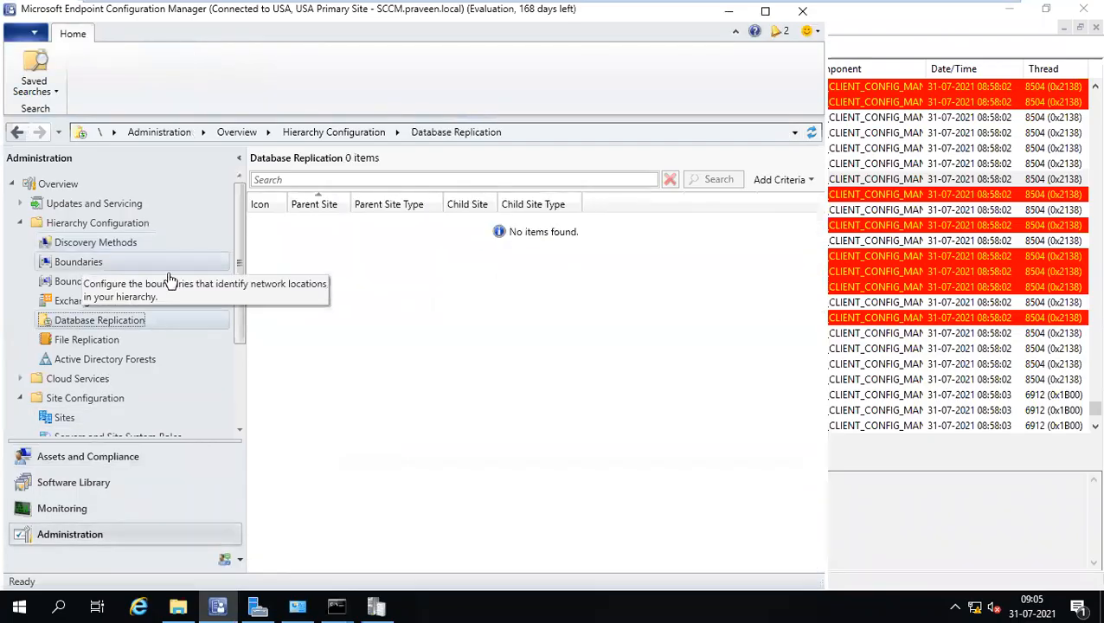
pyautogui.click(92, 264)
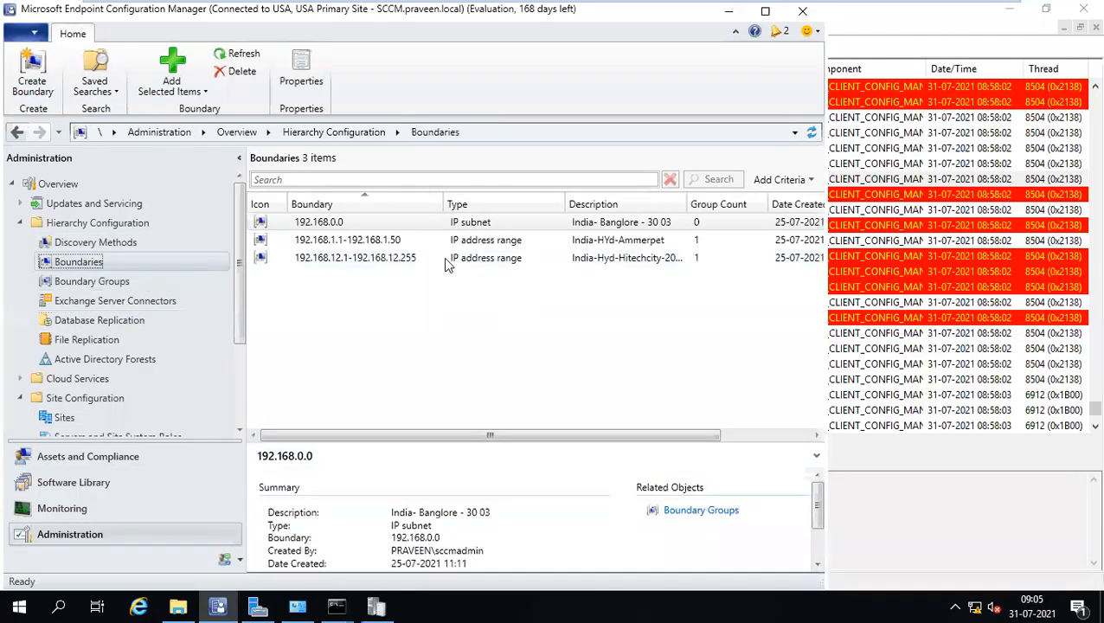
pyautogui.click(373, 244)
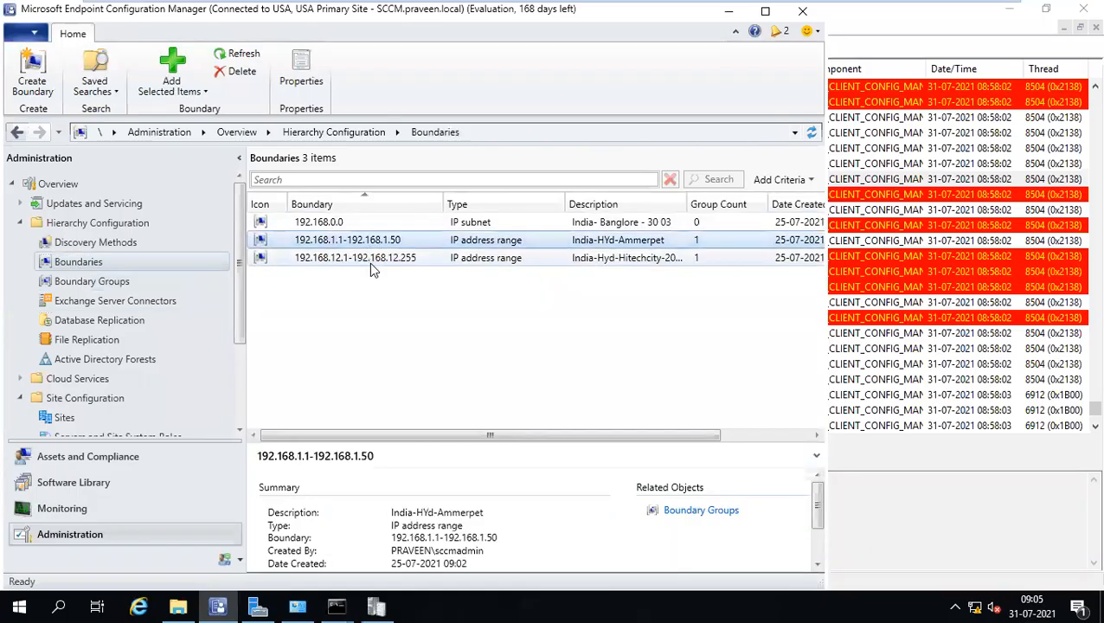
pyautogui.click(370, 262)
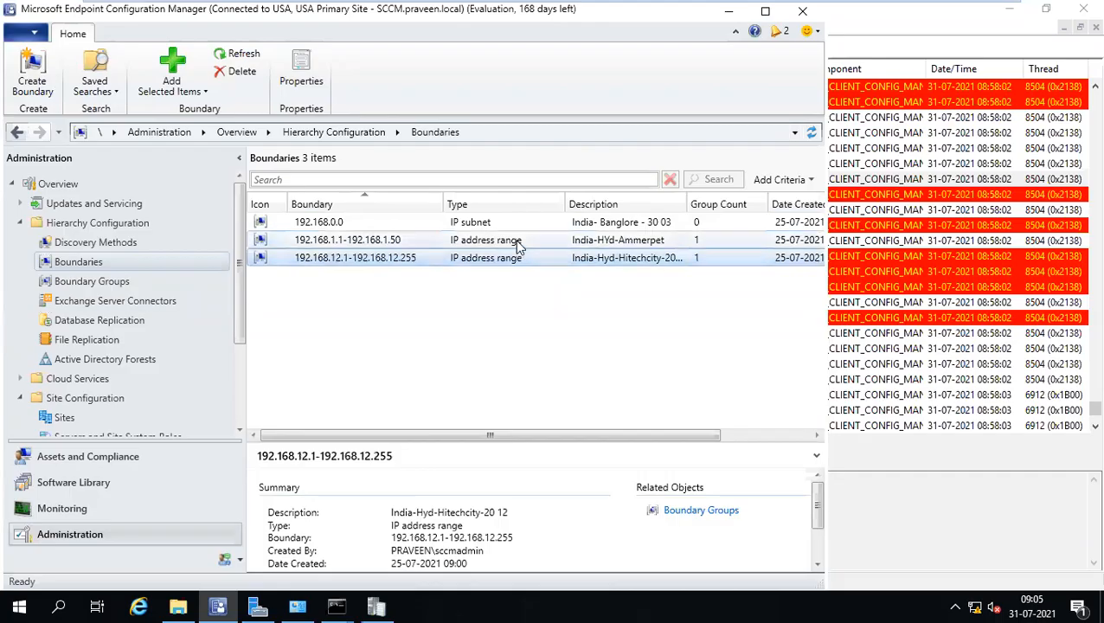
pyautogui.click(344, 242)
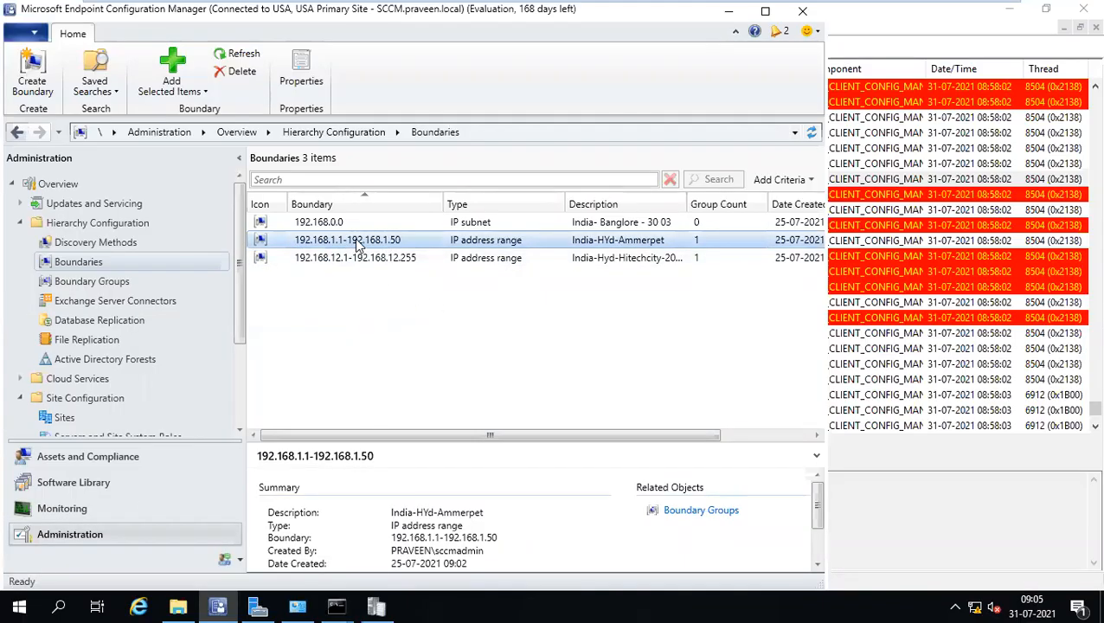
# Check the site system on that boundary's Site Systems tab, then cancel without changes.
pyautogui.moveTo(770, 5)
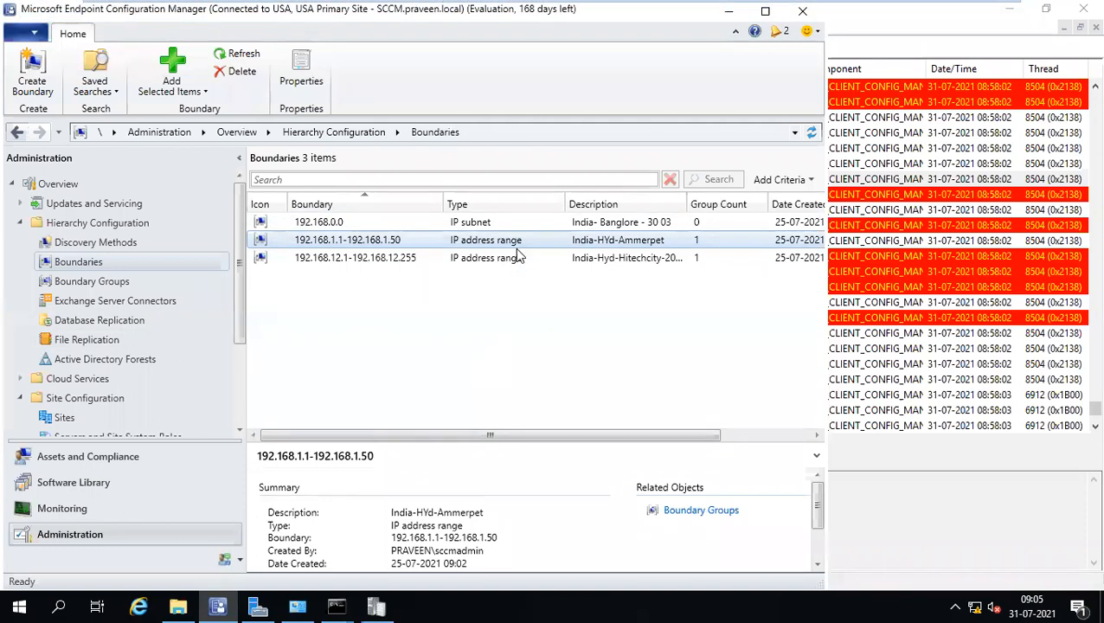
pyautogui.rightClick(558, 242)
pyautogui.click(606, 316)
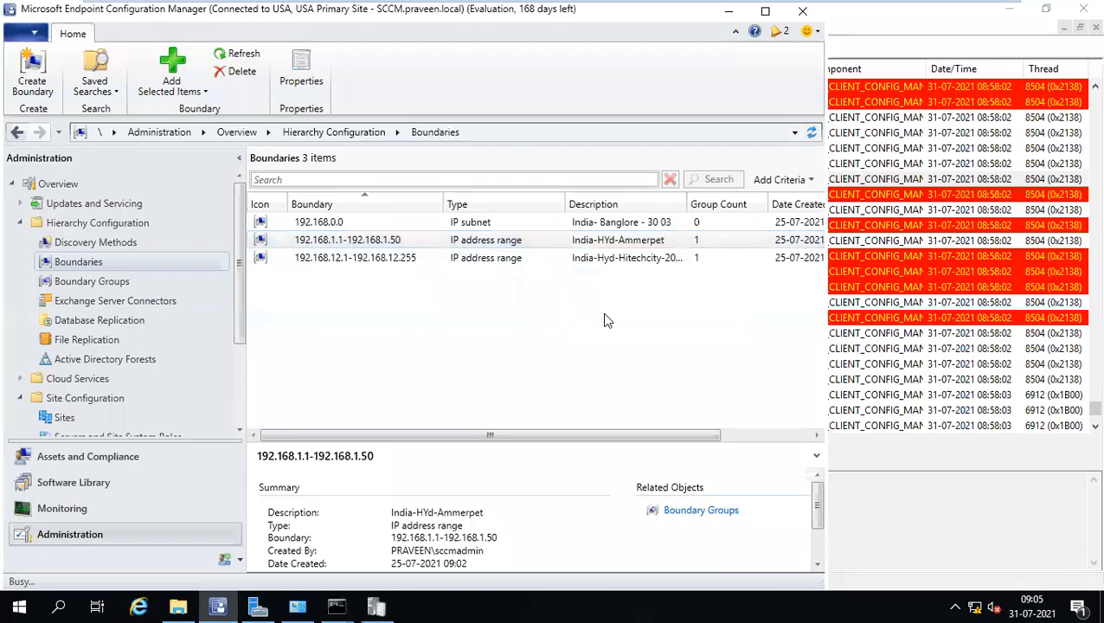
pyautogui.moveTo(526, 79); pyautogui.dragTo(648, 102)
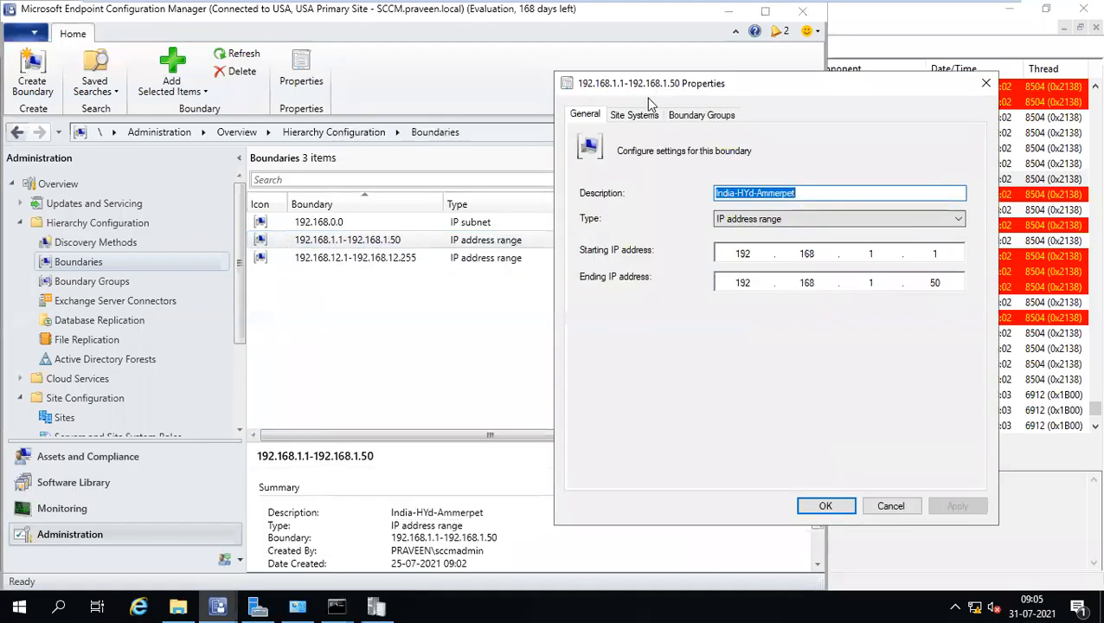
pyautogui.click(636, 118)
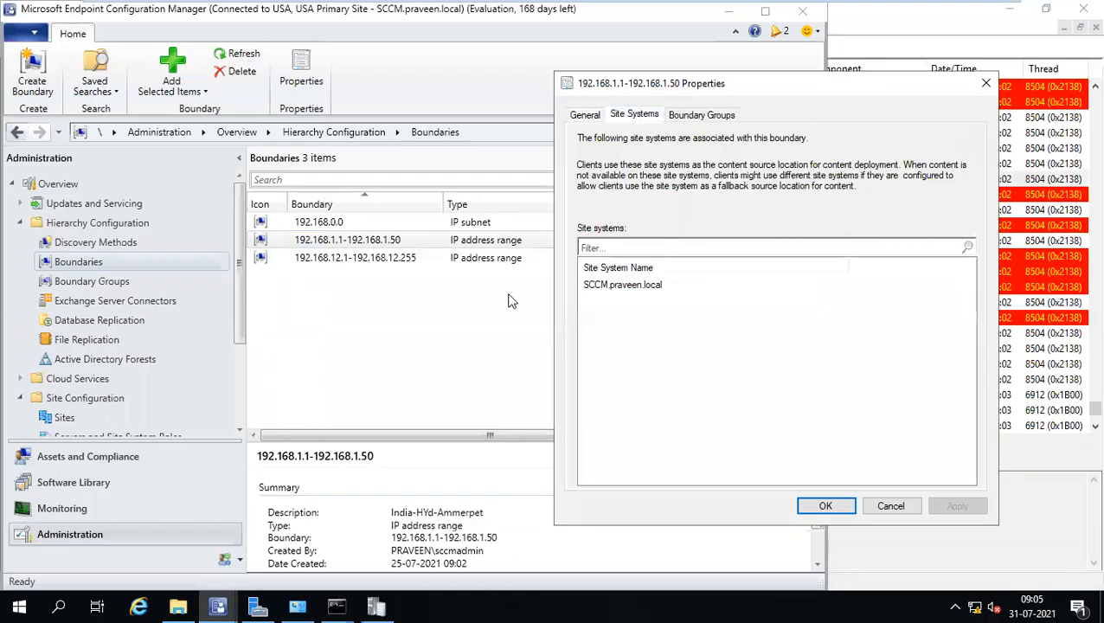
pyautogui.click(620, 288)
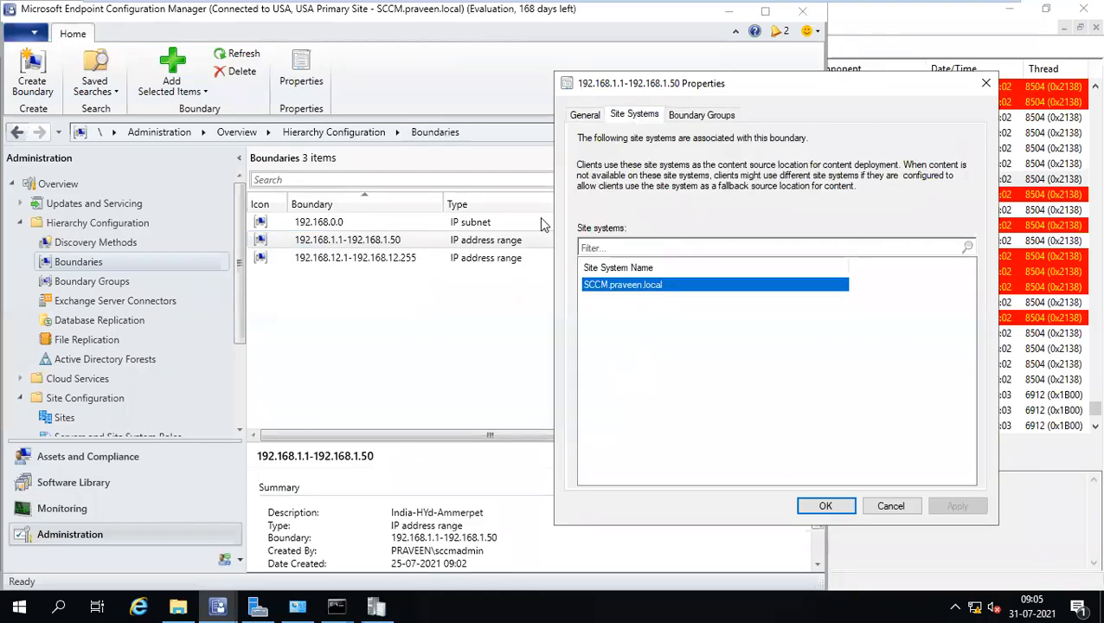
pyautogui.click(890, 507)
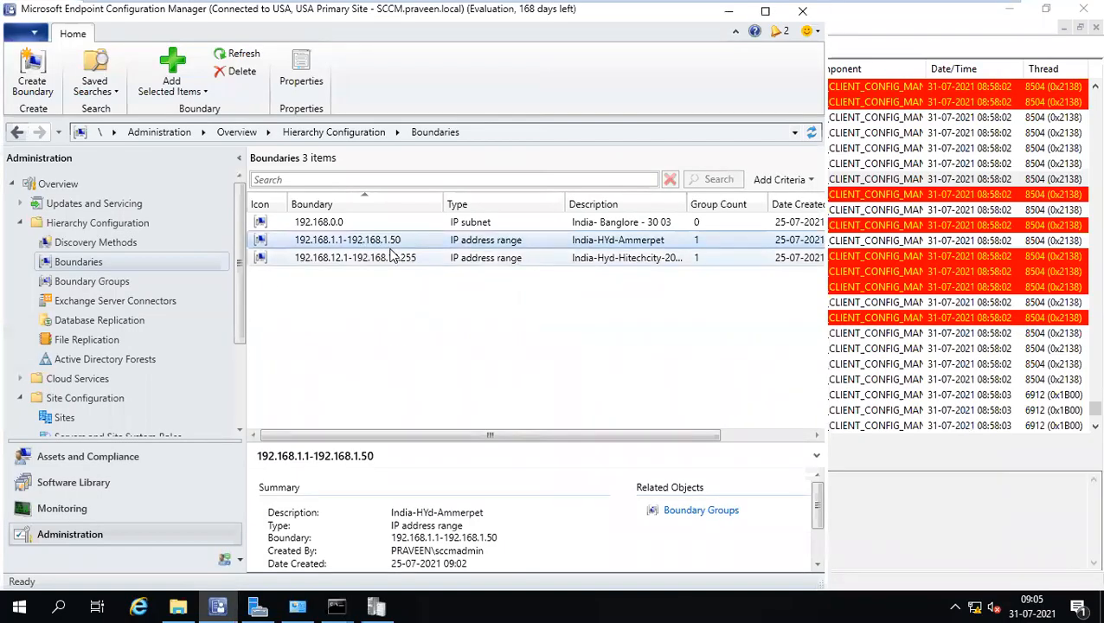
# Run Install Client on INDHYD123456 with 'Always install the client software' ticked.
pyautogui.click(71, 455)
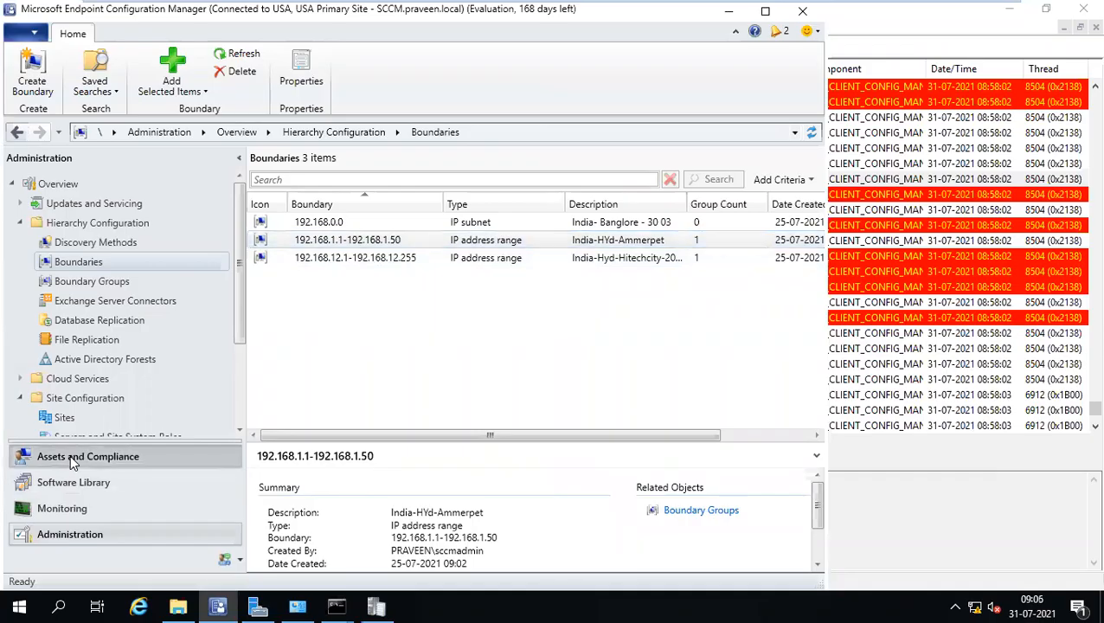
pyautogui.click(331, 241)
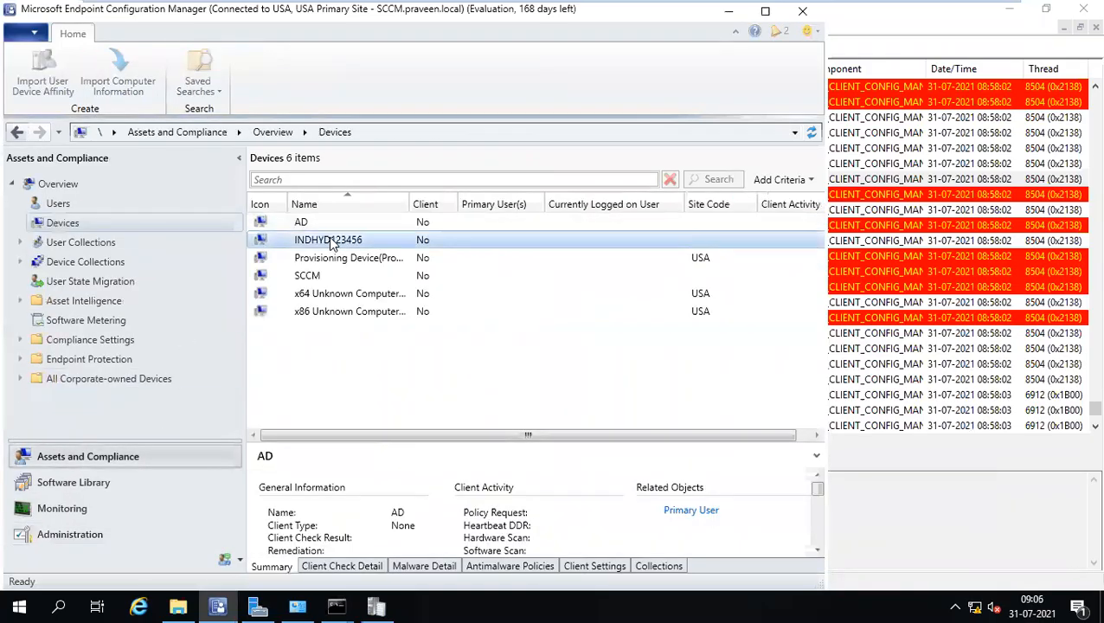
pyautogui.rightClick(332, 243)
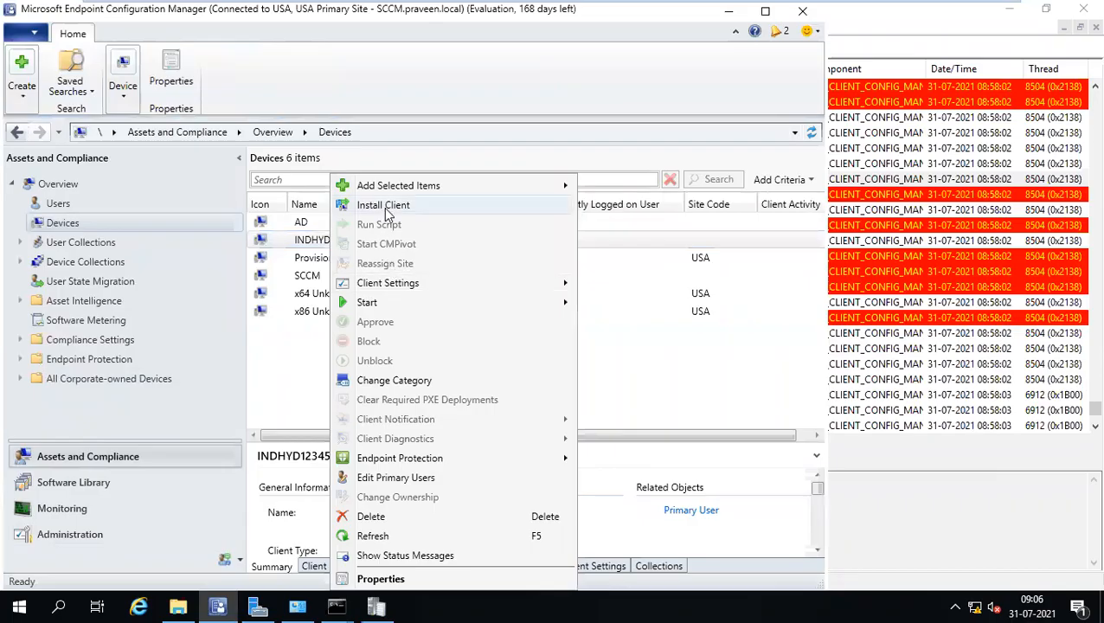
pyautogui.click(386, 209)
pyautogui.click(637, 513)
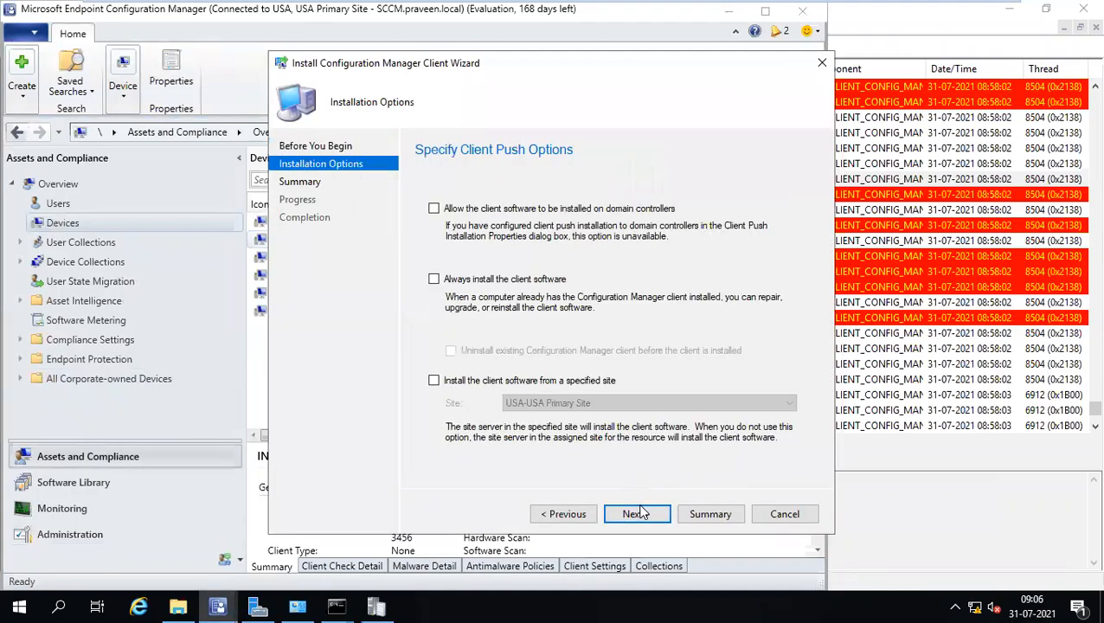
pyautogui.click(434, 279)
pyautogui.click(433, 379)
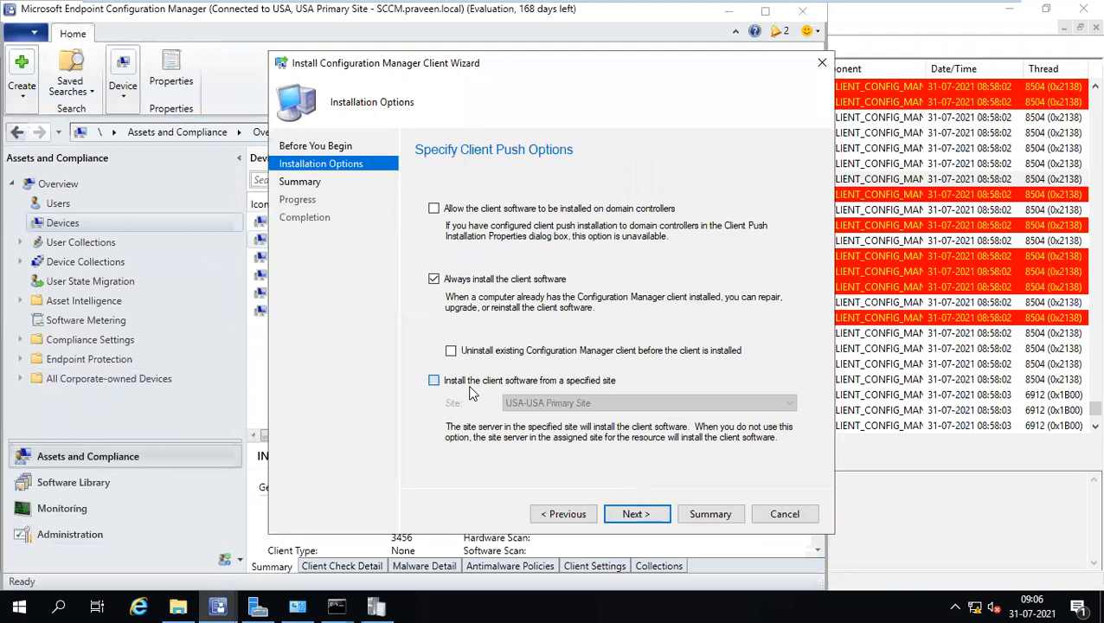
pyautogui.click(620, 516)
pyautogui.click(639, 515)
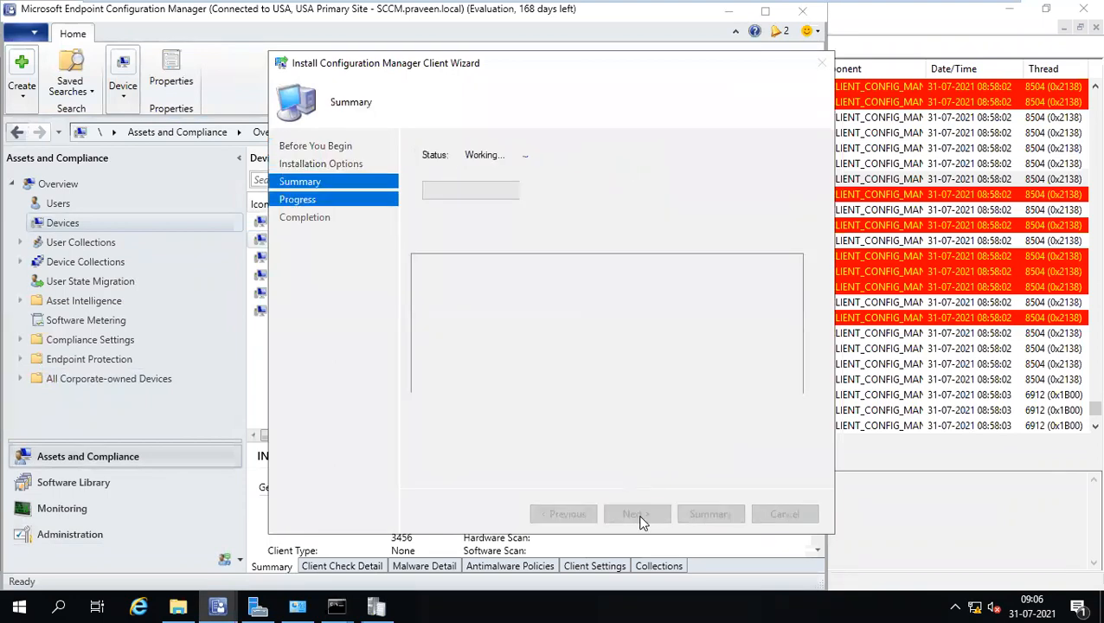
pyautogui.click(942, 385)
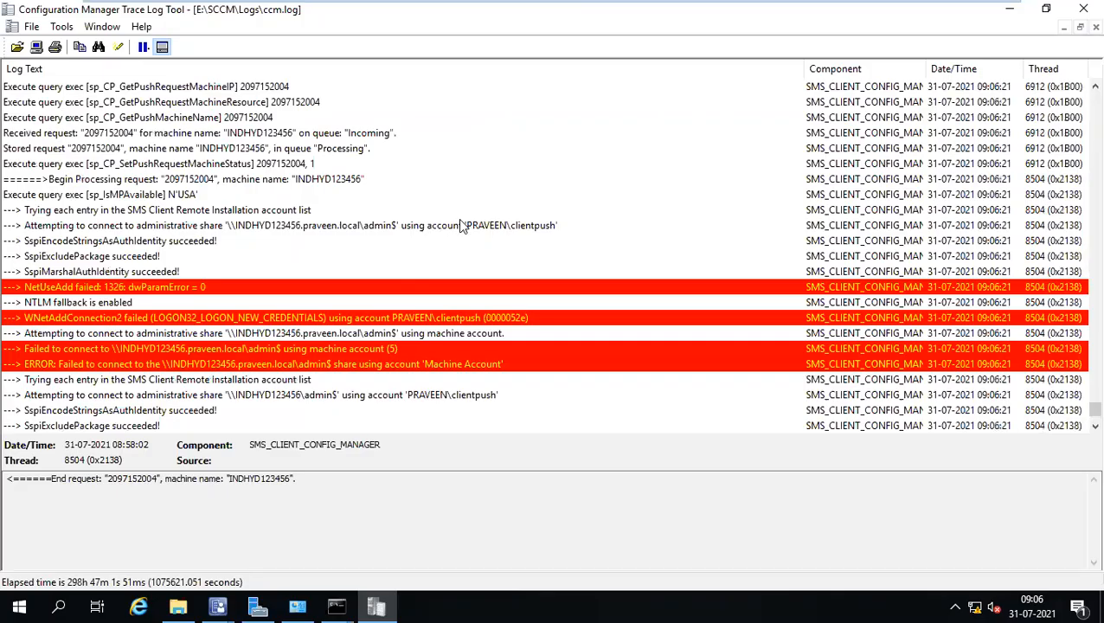
# Step through the new ccm.log connection failures and select the 'Unable to access target machine' error.
pyautogui.click(461, 225)
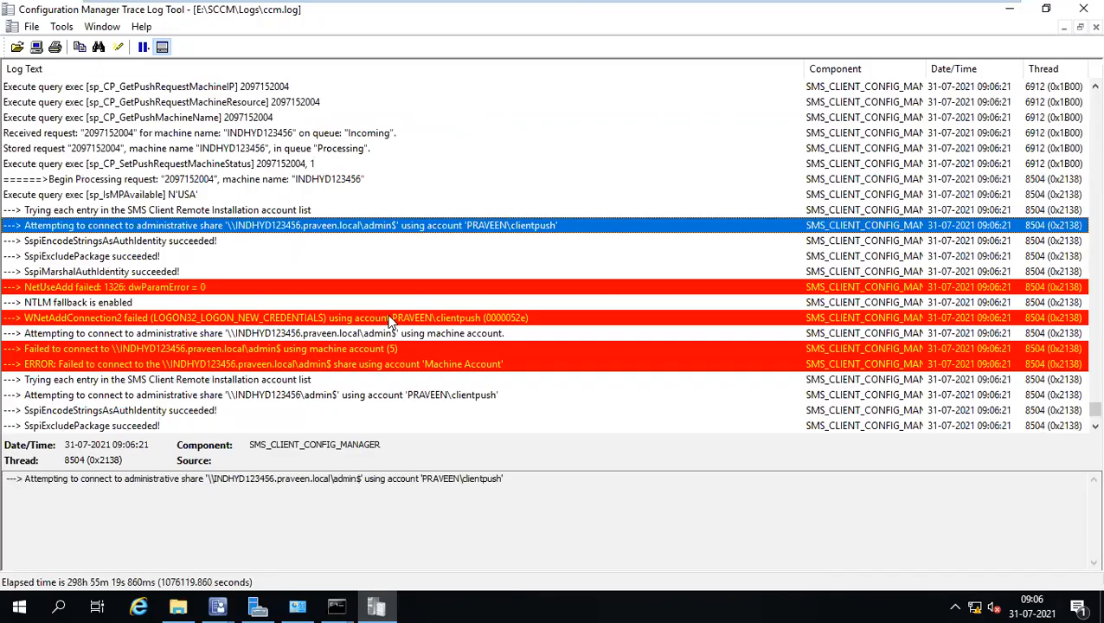
pyautogui.click(389, 317)
pyautogui.click(388, 349)
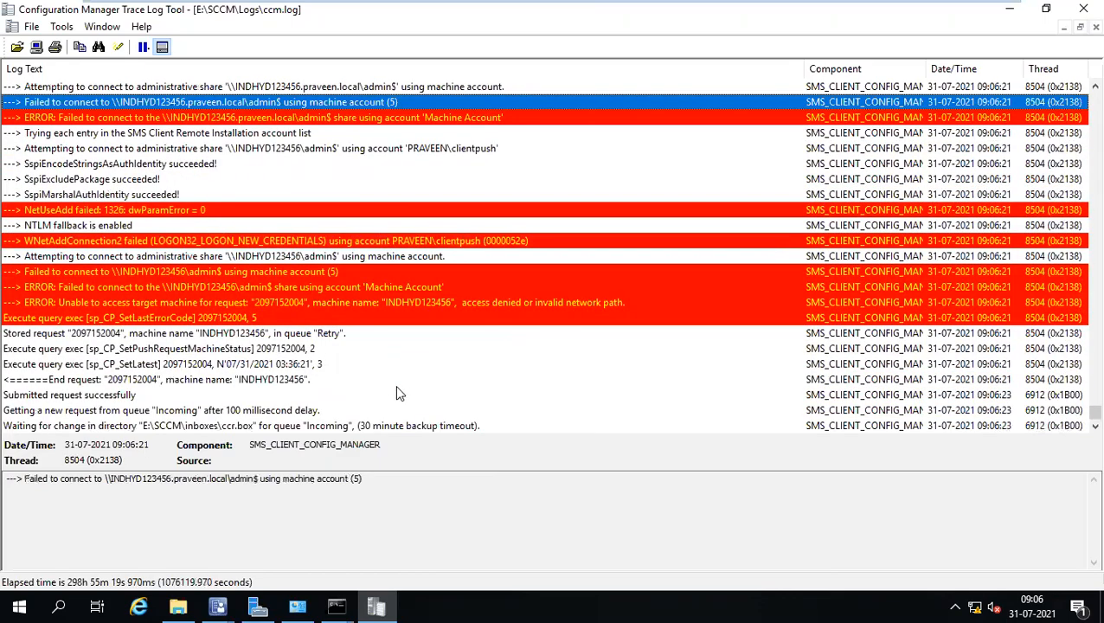
pyautogui.click(372, 272)
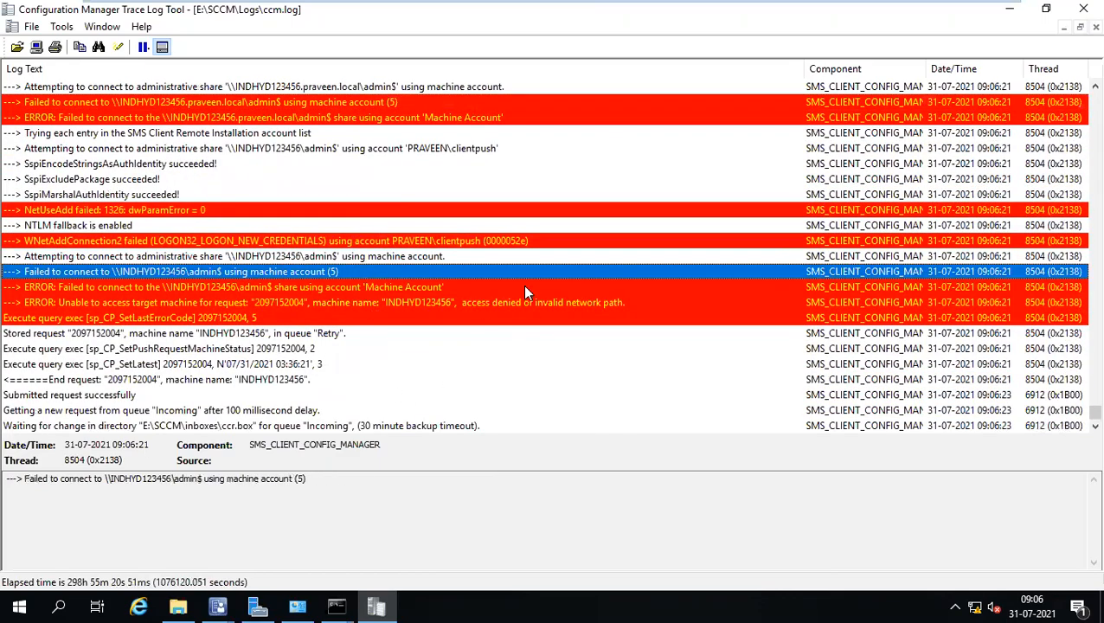
pyautogui.click(512, 304)
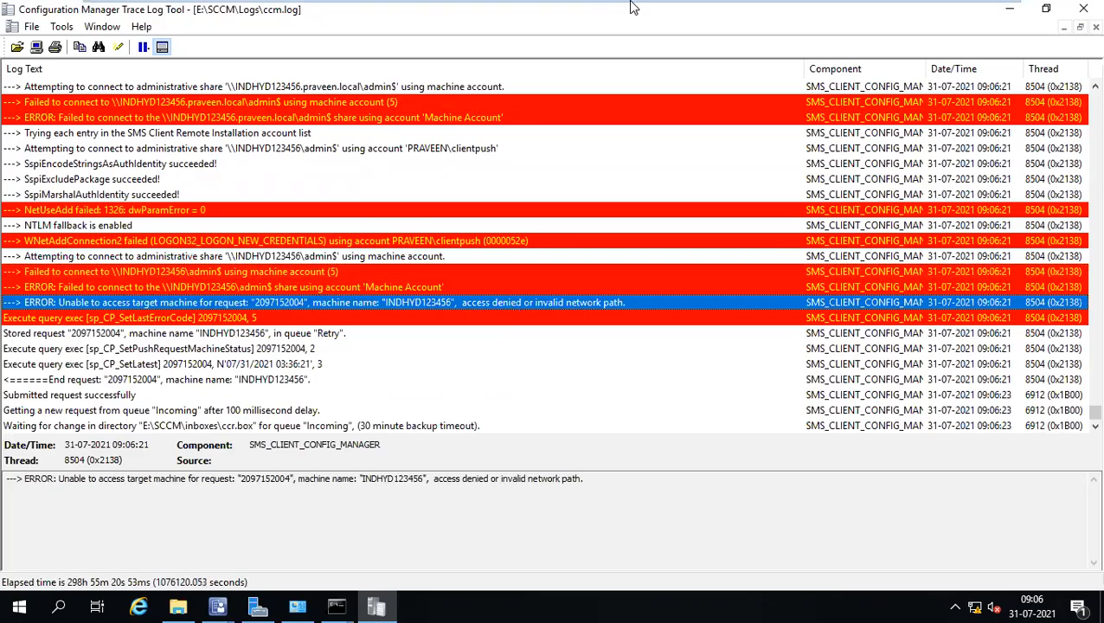
pyautogui.moveTo(633, 7)
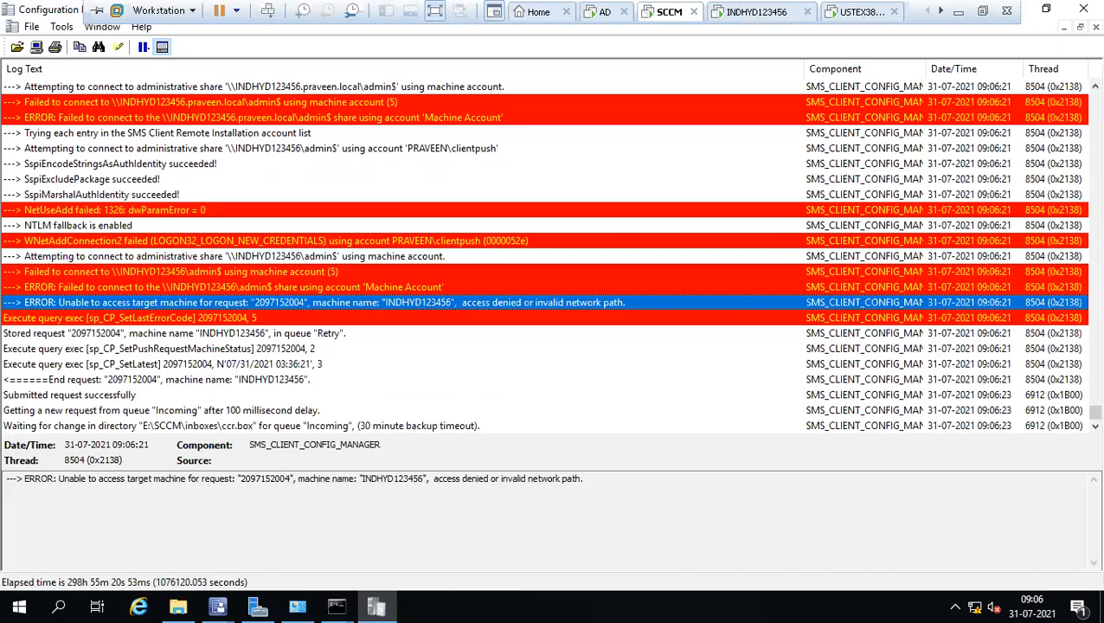
# Try \\indhyd123456\admin$ twice, cancelling the denied credential prompts, then switch to the INDHYD123456 session.
pyautogui.click(337, 606)
pyautogui.click(389, 522)
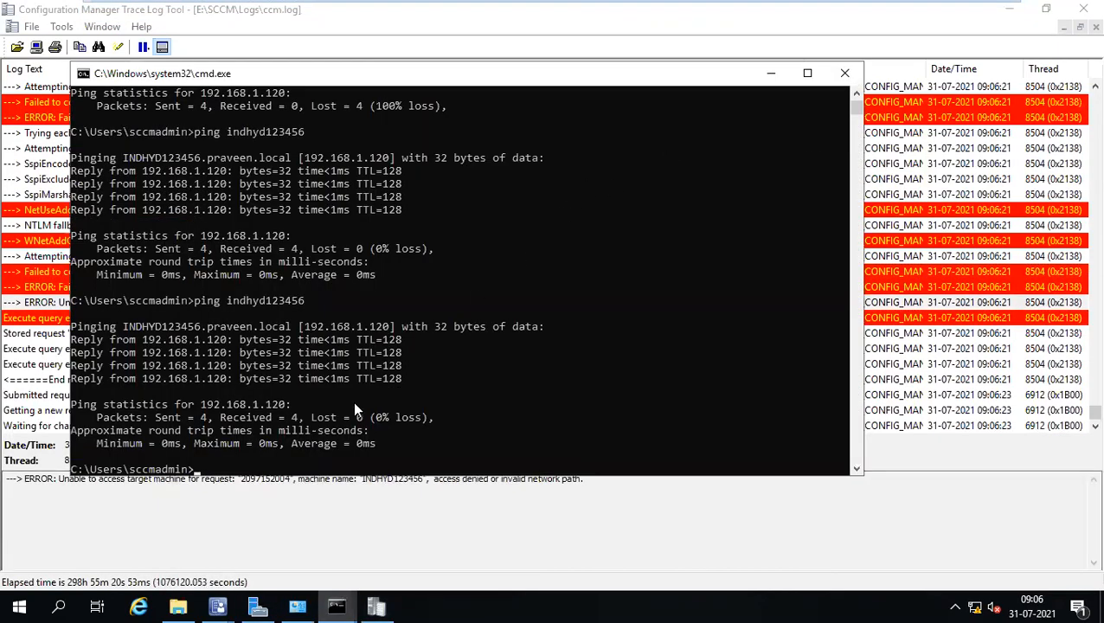
pyautogui.press('super+r')
pyautogui.click(137, 557)
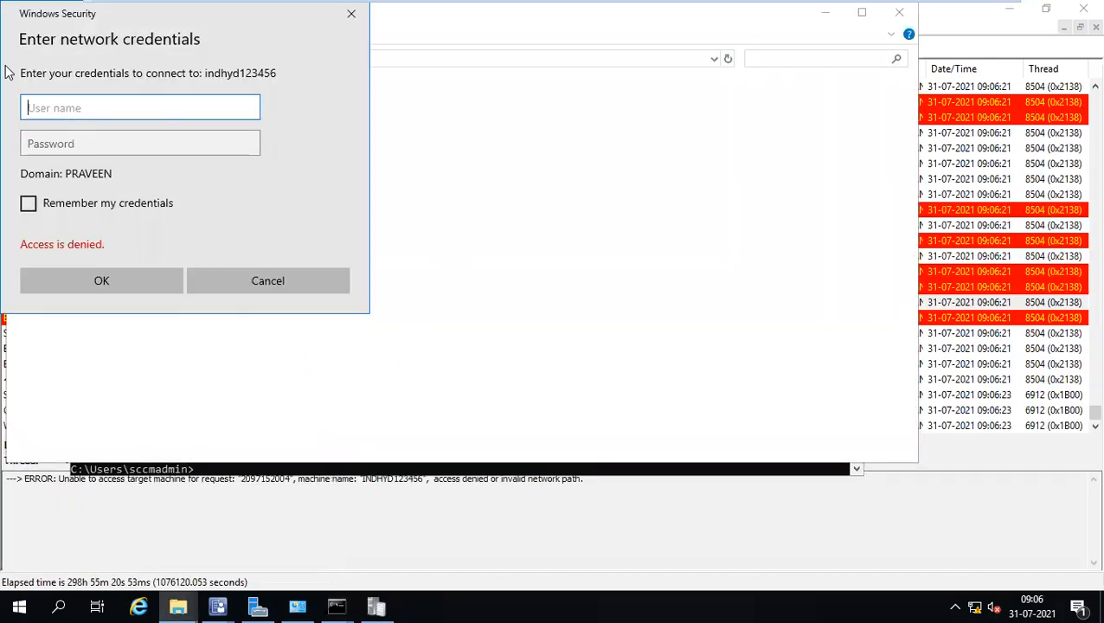
pyautogui.click(264, 281)
pyautogui.press('super+r')
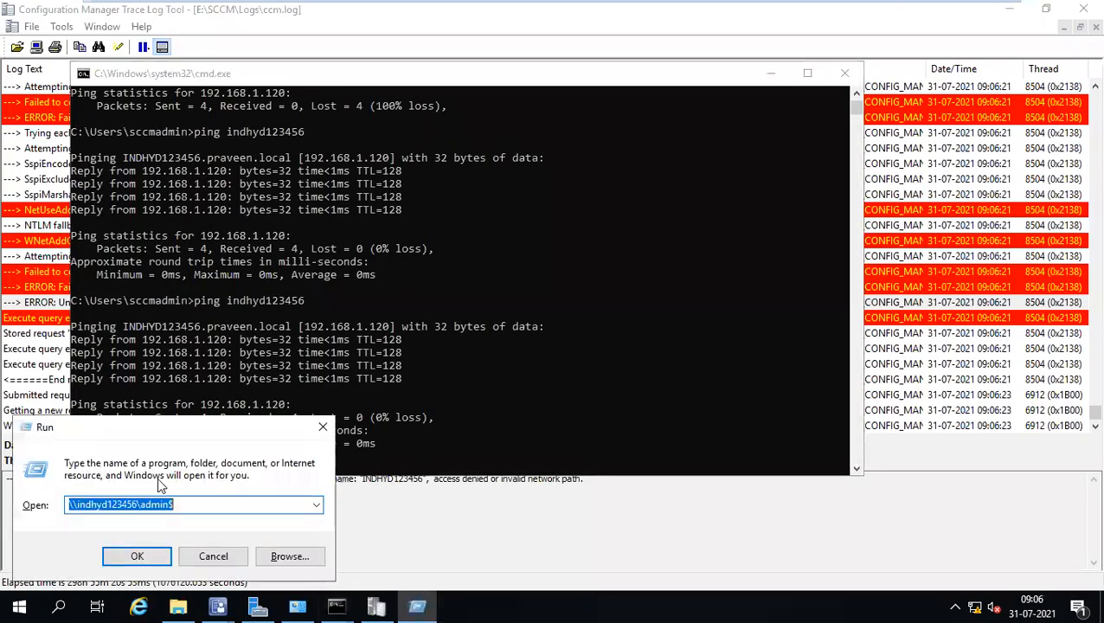
pyautogui.click(137, 558)
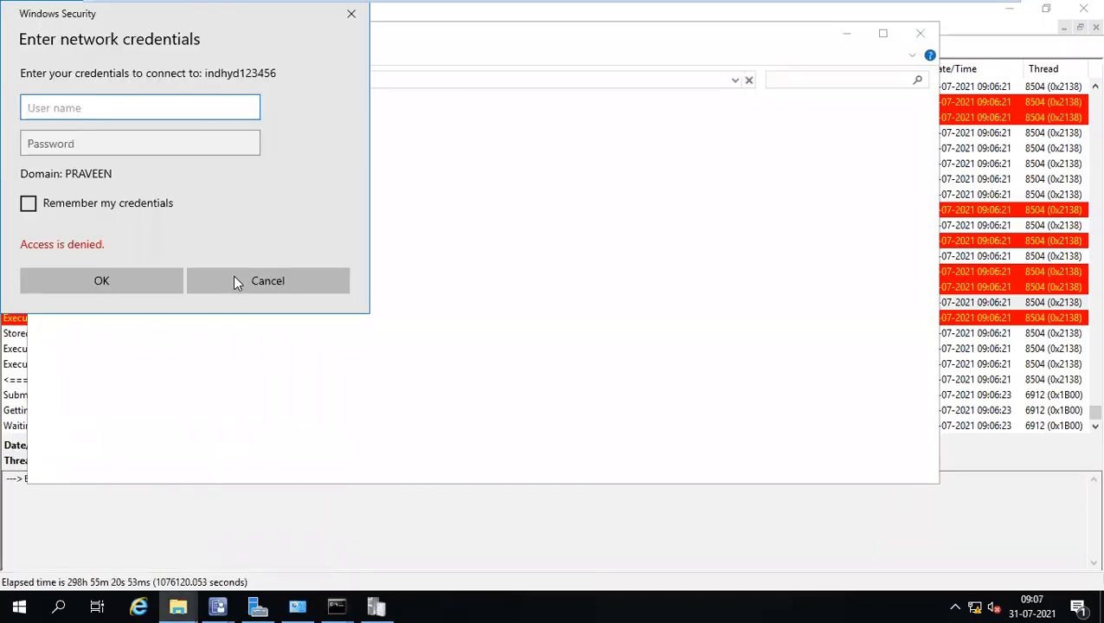
pyautogui.click(235, 281)
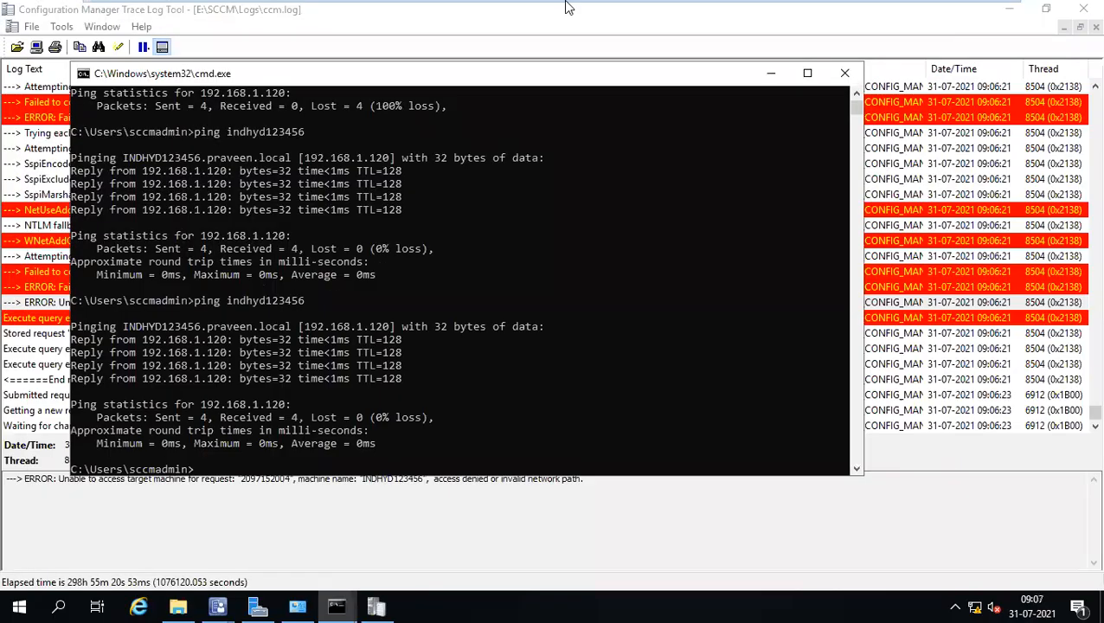
pyautogui.click(754, 16)
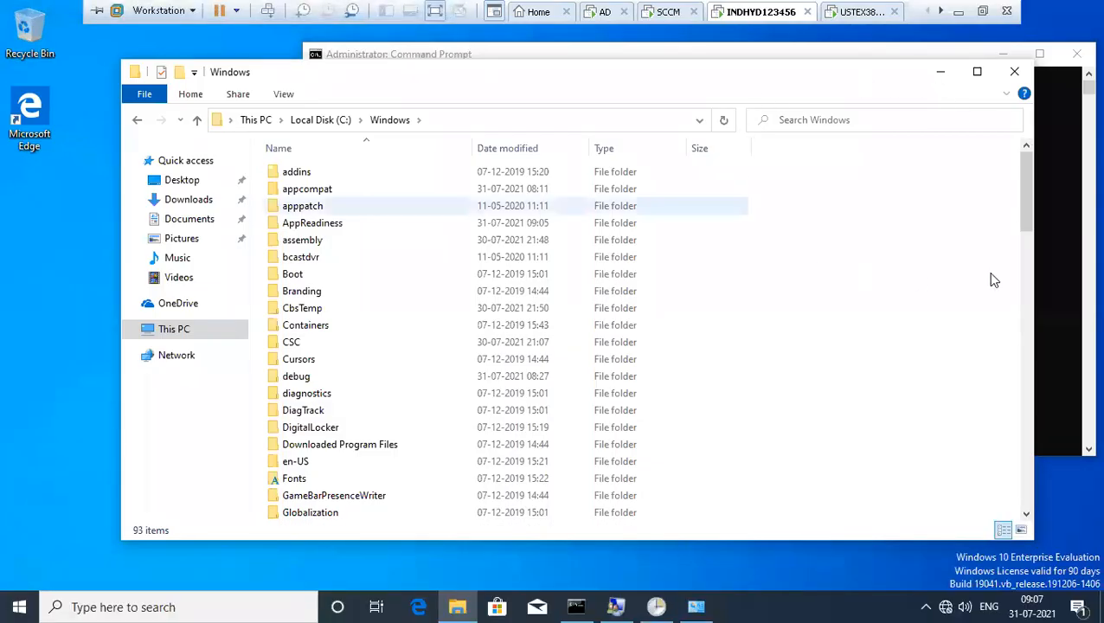
# Run lusrmgr.msc from the admin command prompt and open the Administrators group properties.
pyautogui.click(1066, 255)
pyautogui.click(702, 218)
pyautogui.press('Up')
pyautogui.press('Return')
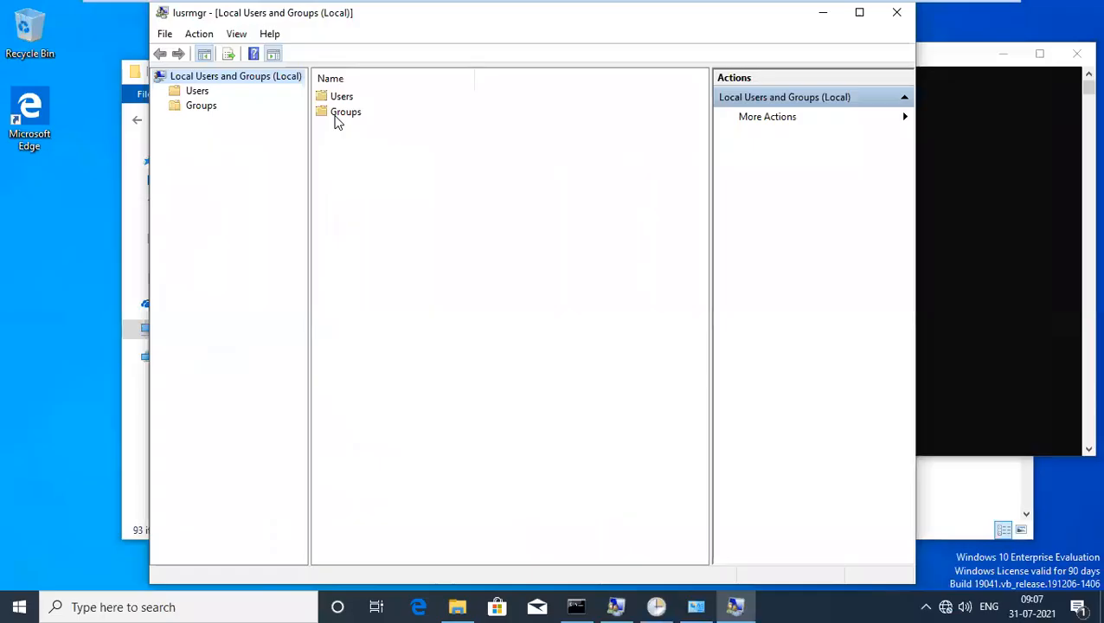
pyautogui.doubleClick(351, 113)
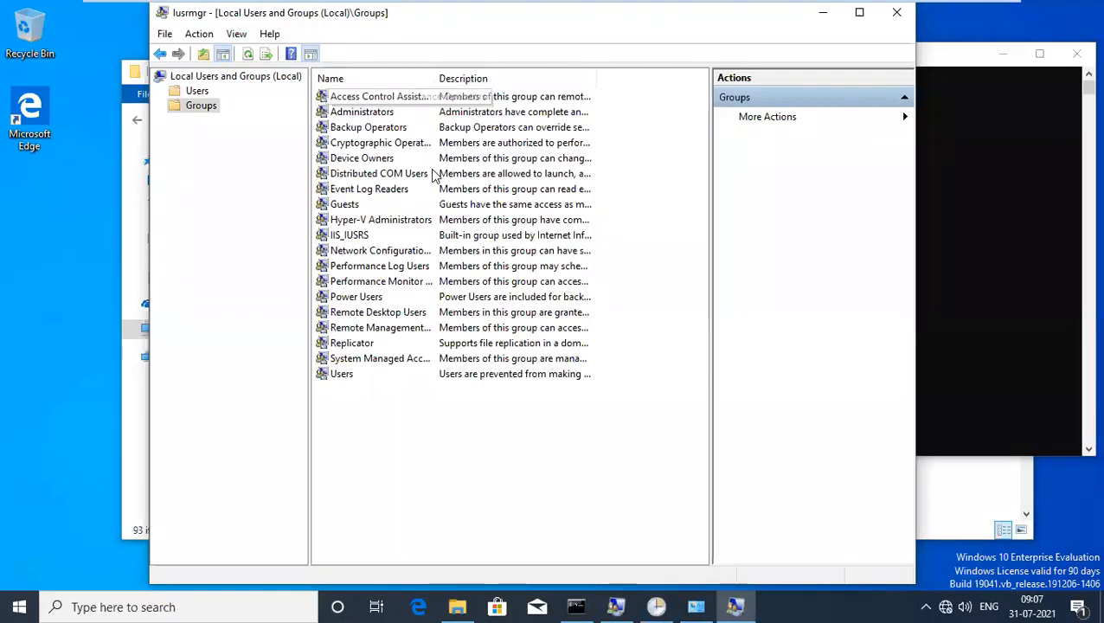
pyautogui.click(359, 113)
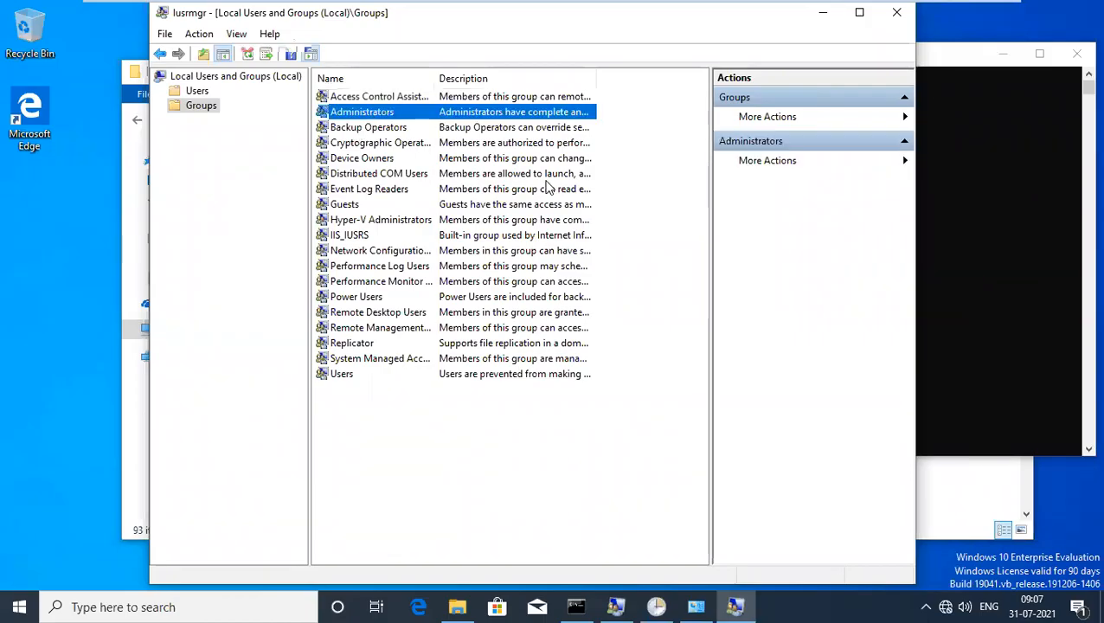
pyautogui.doubleClick(401, 117)
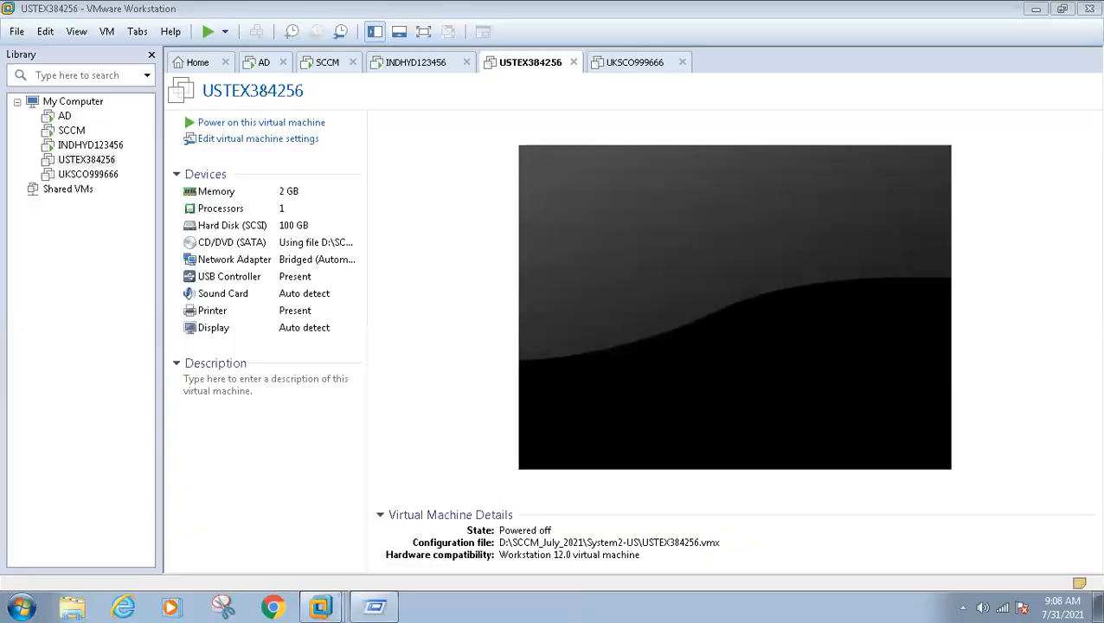
# On the full-screen INDHYD123456 VM, search 'scc' and pick SCCM-Admins as a new Administrators member.
pyautogui.click(416, 62)
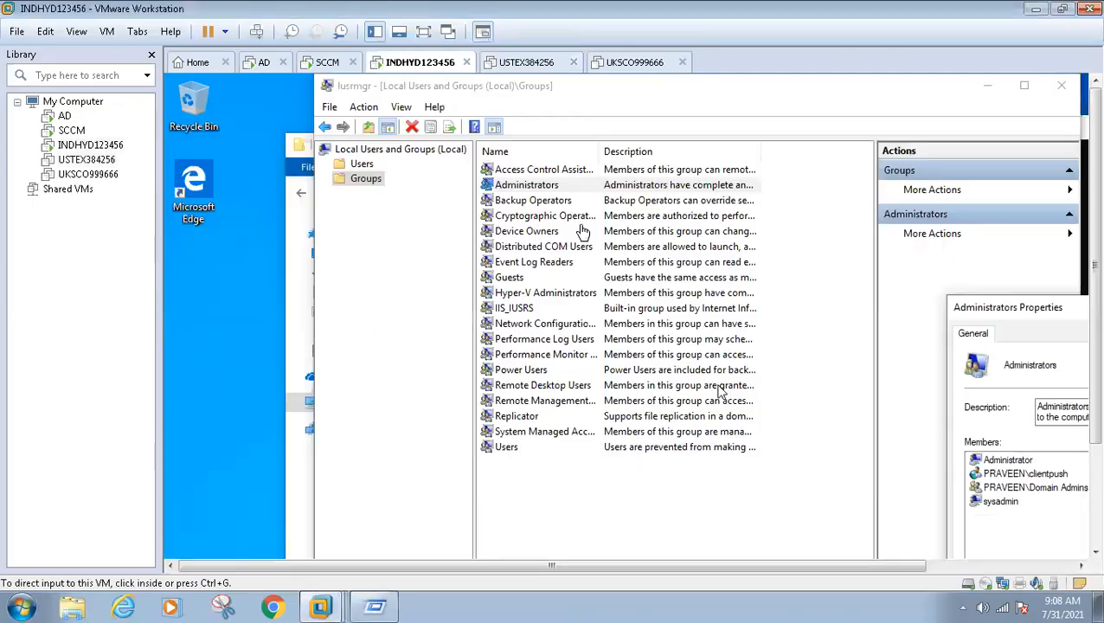
pyautogui.hotkey('ctrl', 'alt', 'Return')
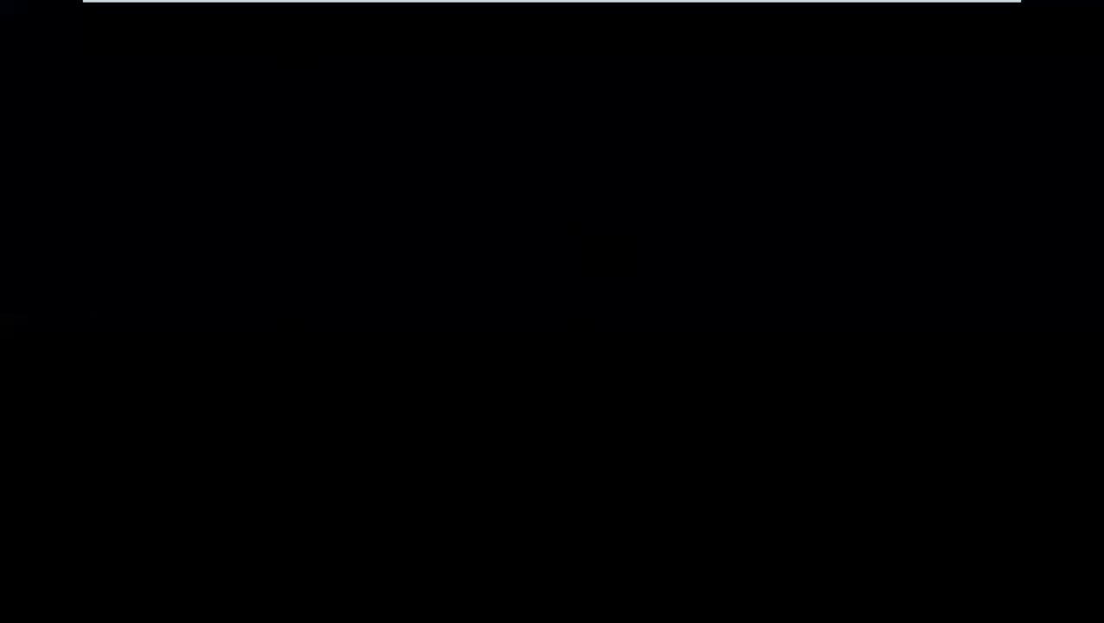
pyautogui.click(826, 538)
pyautogui.write('scc')
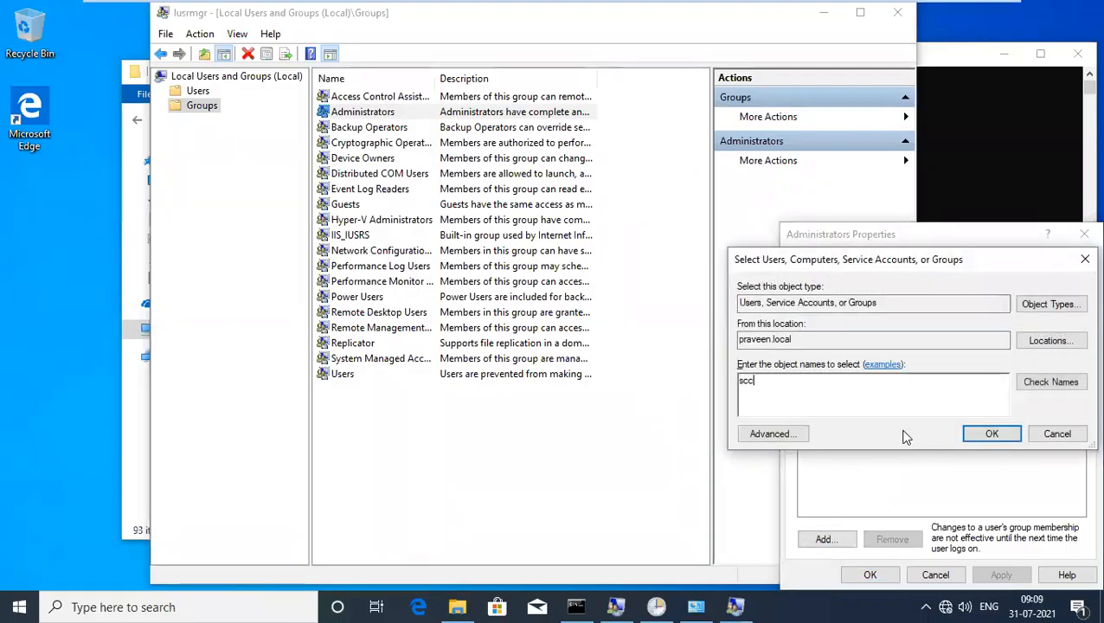
pyautogui.click(1051, 382)
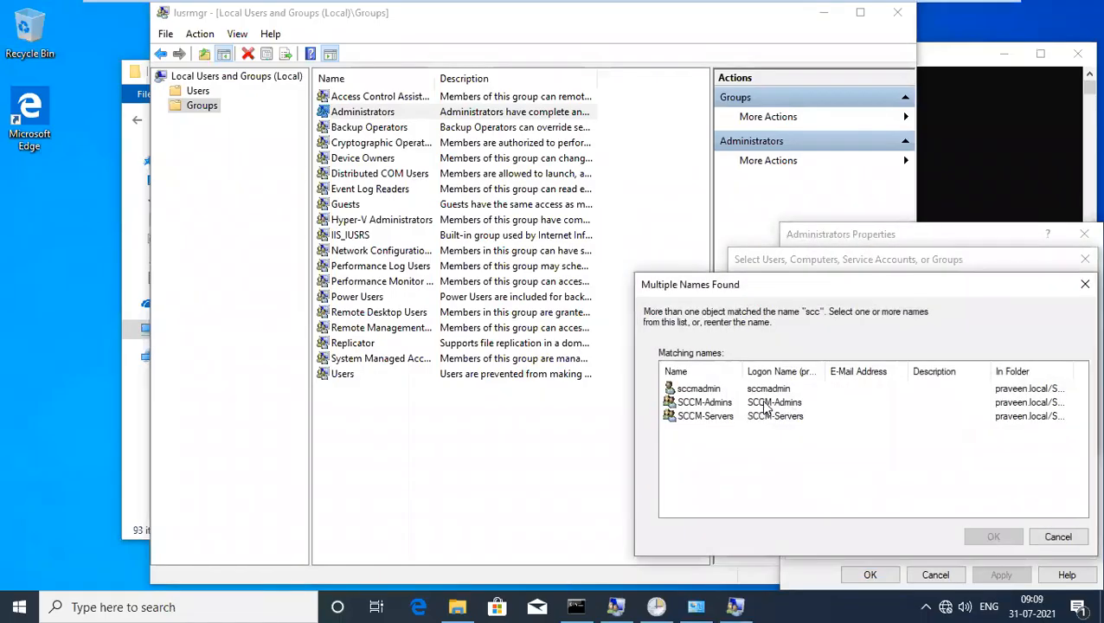
pyautogui.click(701, 403)
pyautogui.doubleClick(700, 403)
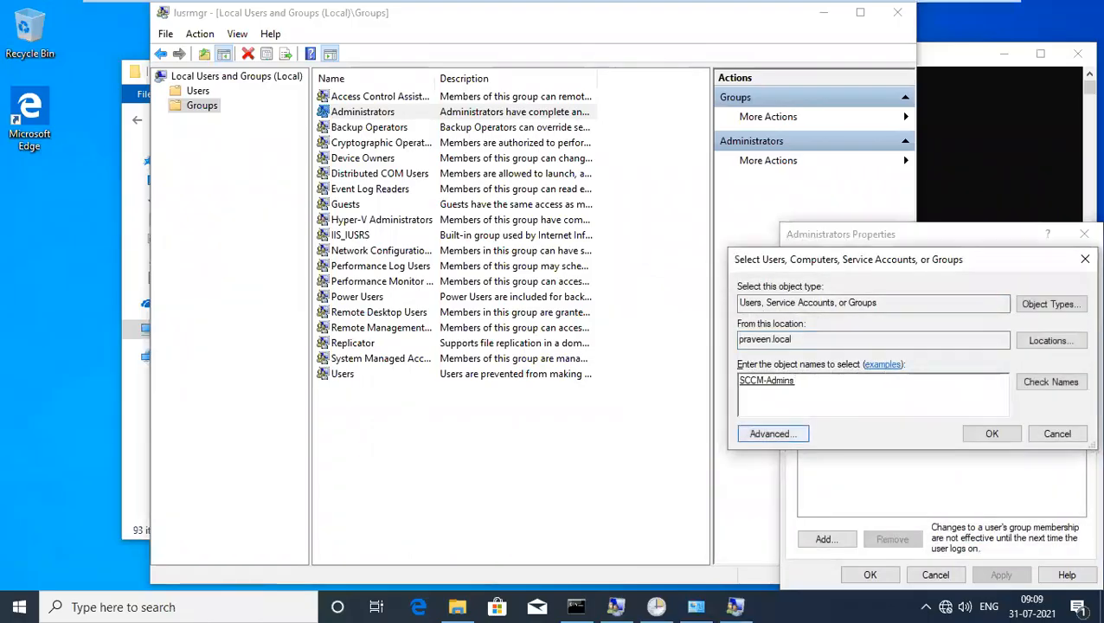
# Replace it with the SCCM admin user account, add it, and save the Administrators group.
pyautogui.moveTo(794, 381); pyautogui.dragTo(738, 381)
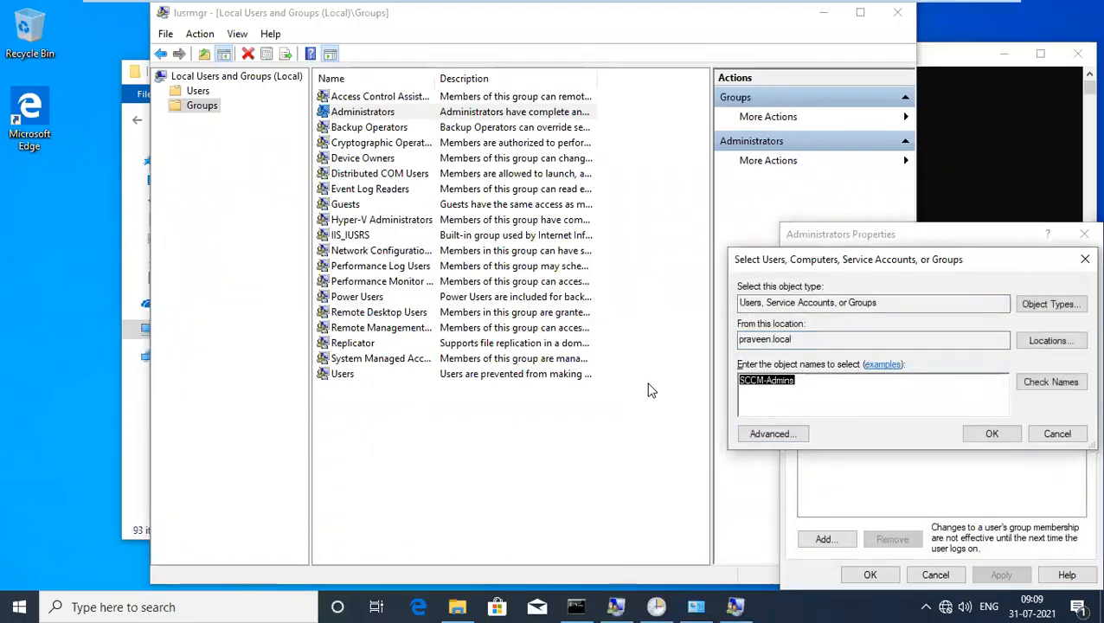
pyautogui.press('BackSpace')
pyautogui.write('scc')
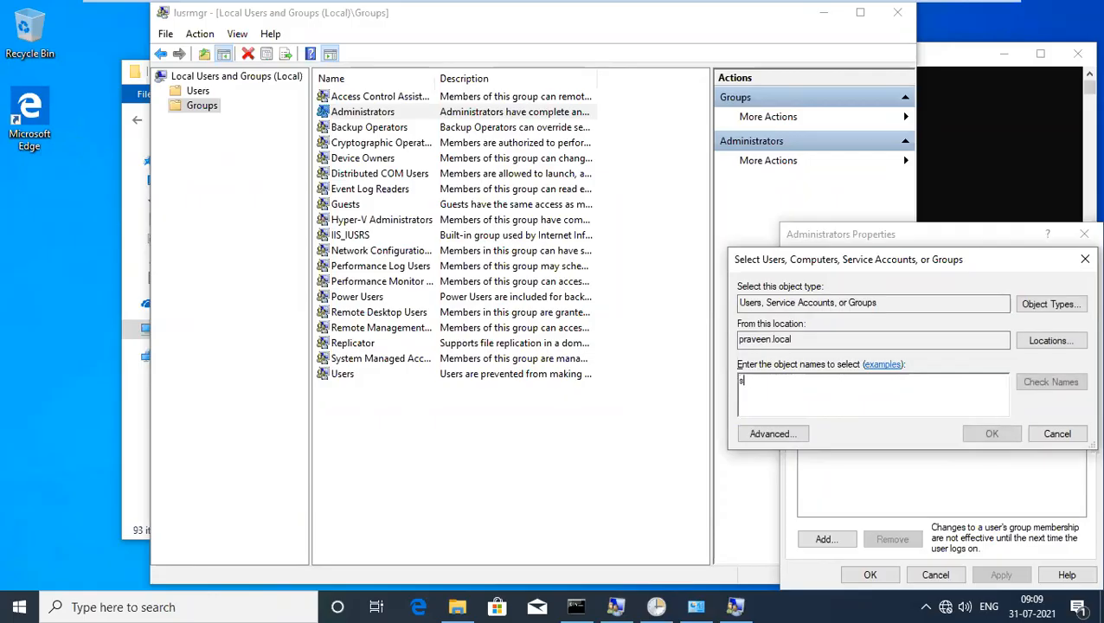
pyautogui.click(1034, 391)
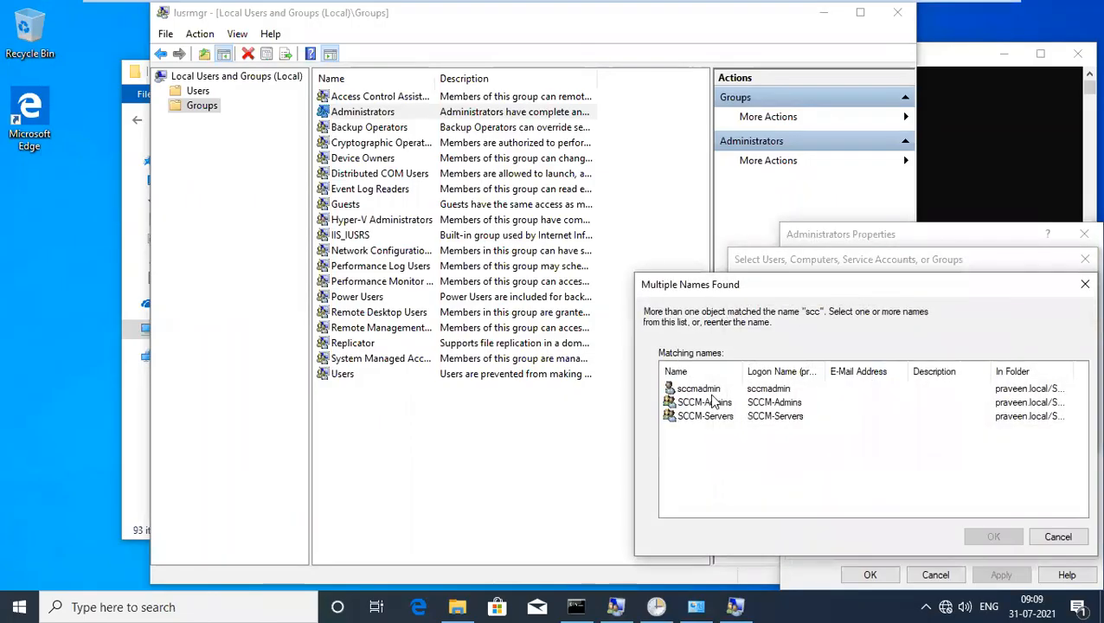
pyautogui.doubleClick(700, 392)
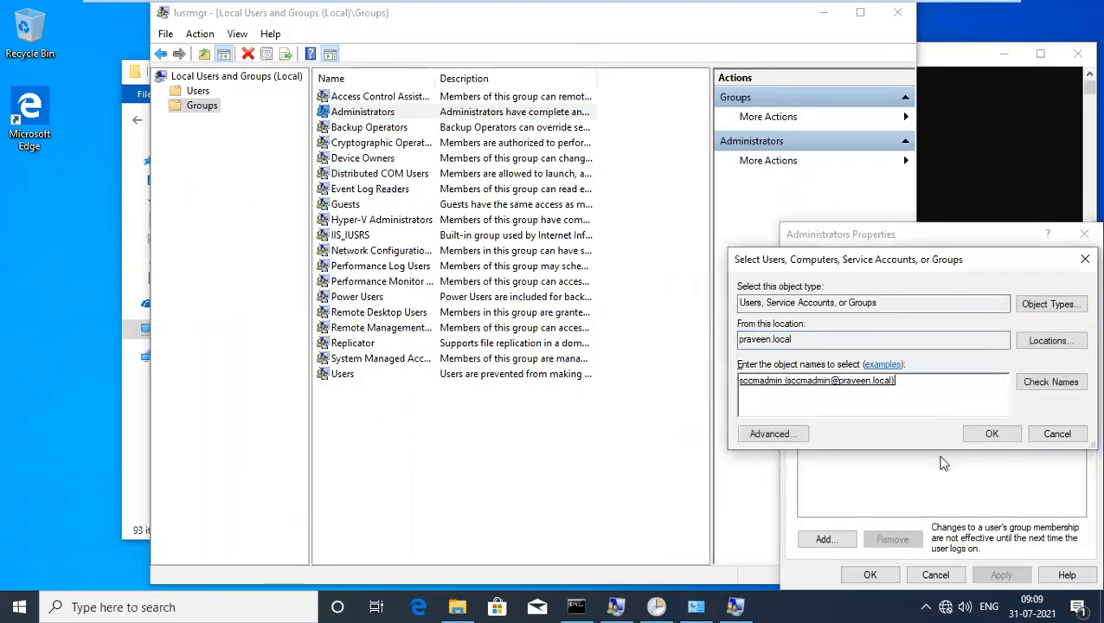
pyautogui.click(990, 435)
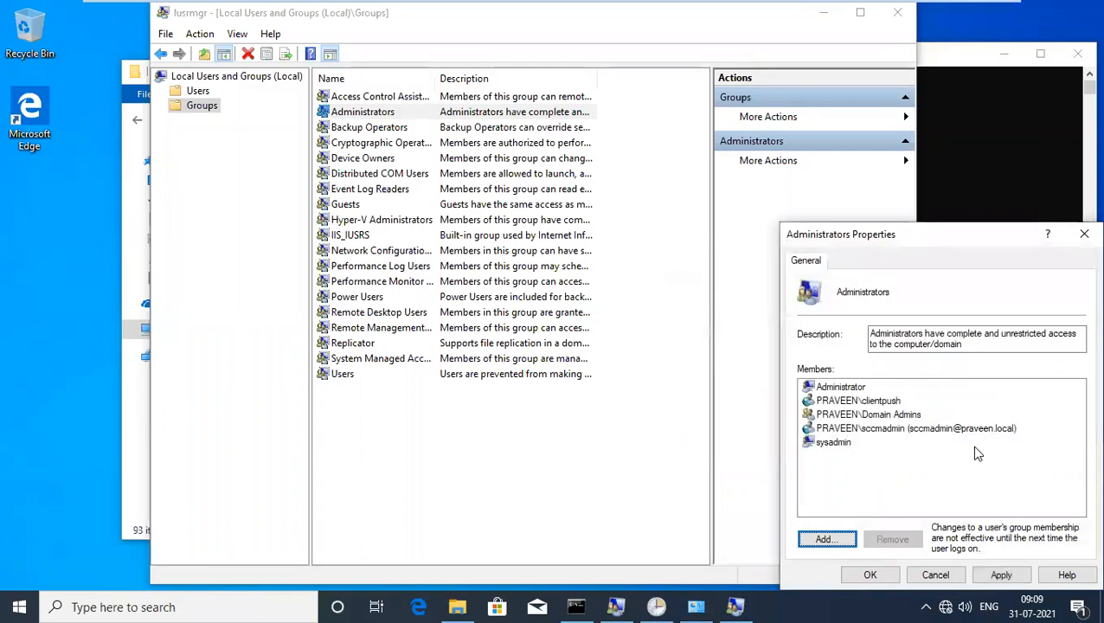
pyautogui.click(899, 569)
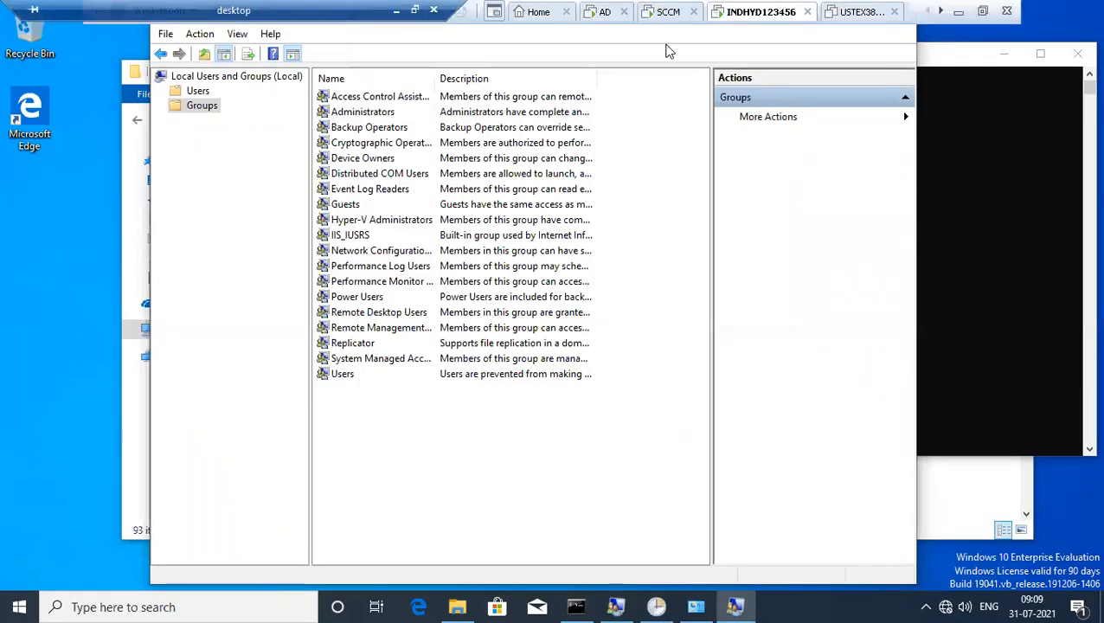
# From the SCCM server session, run \\indhyd123456\admin$ to open the share in File Explorer.
pyautogui.click(666, 12)
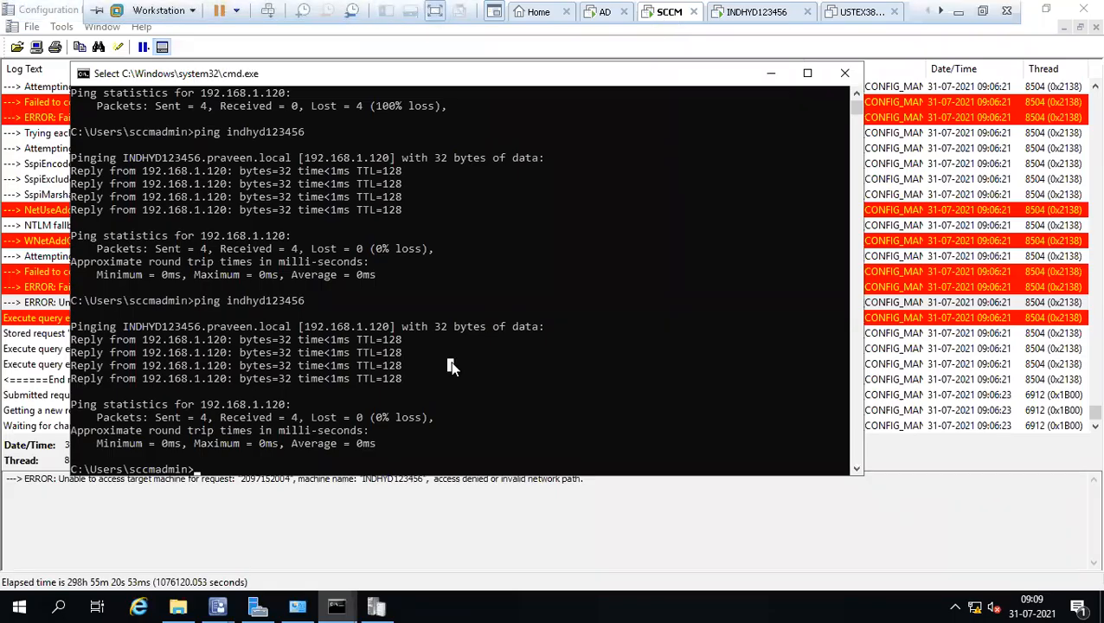
pyautogui.press('super+r')
pyautogui.press('Return')
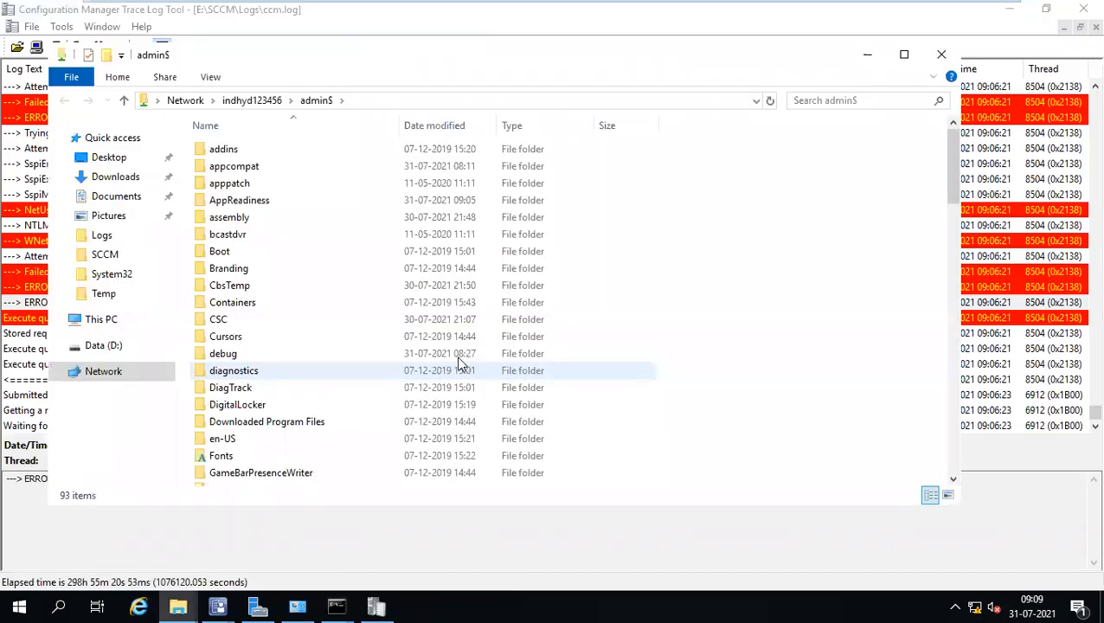
pyautogui.click(941, 55)
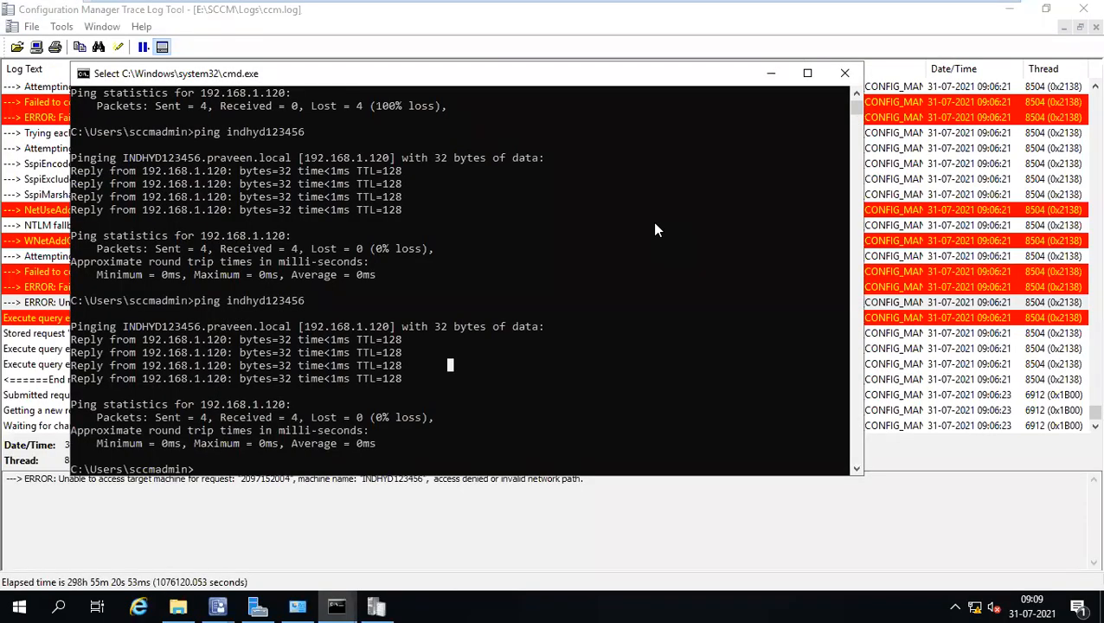
pyautogui.press('super+r')
pyautogui.press('Return')
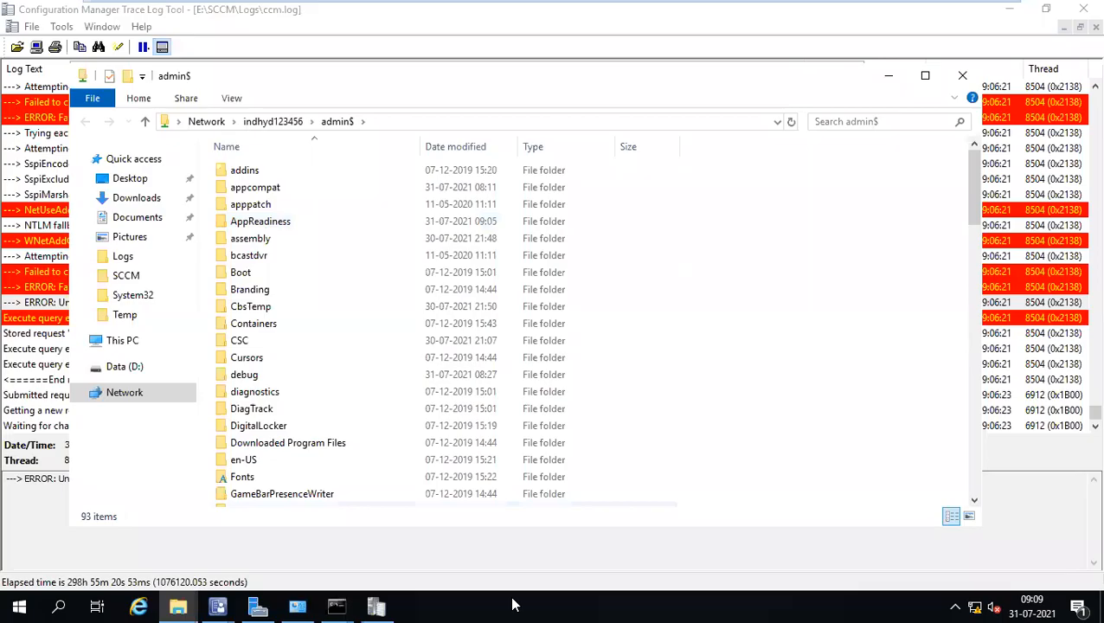
pyautogui.hotkey('alt', 'Tab')
pyautogui.press('super')
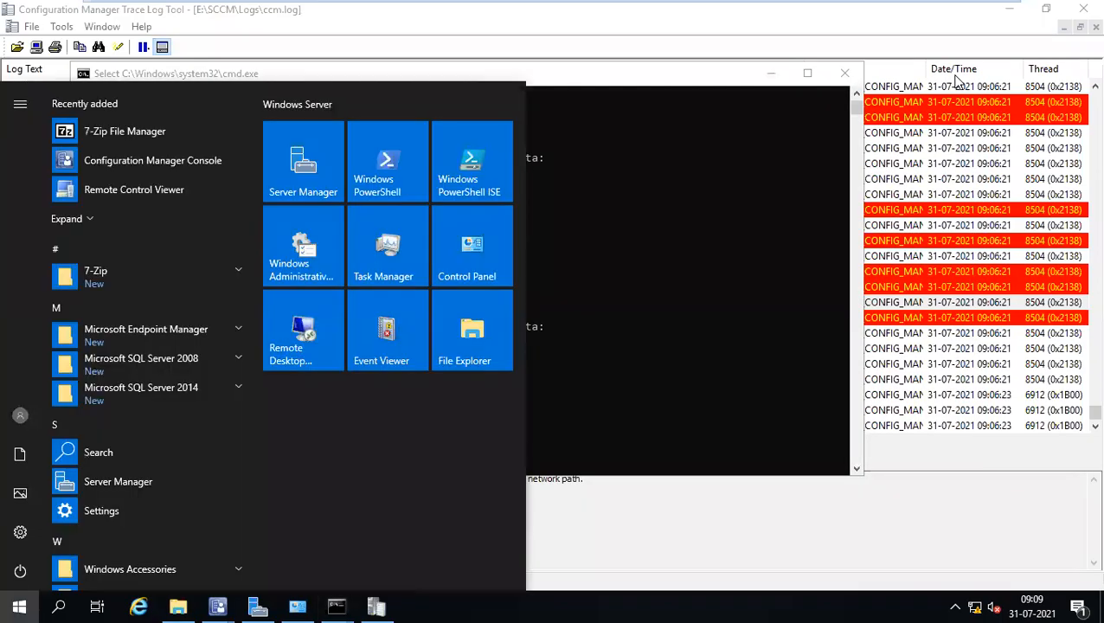
pyautogui.press('super+r')
pyautogui.press('Return')
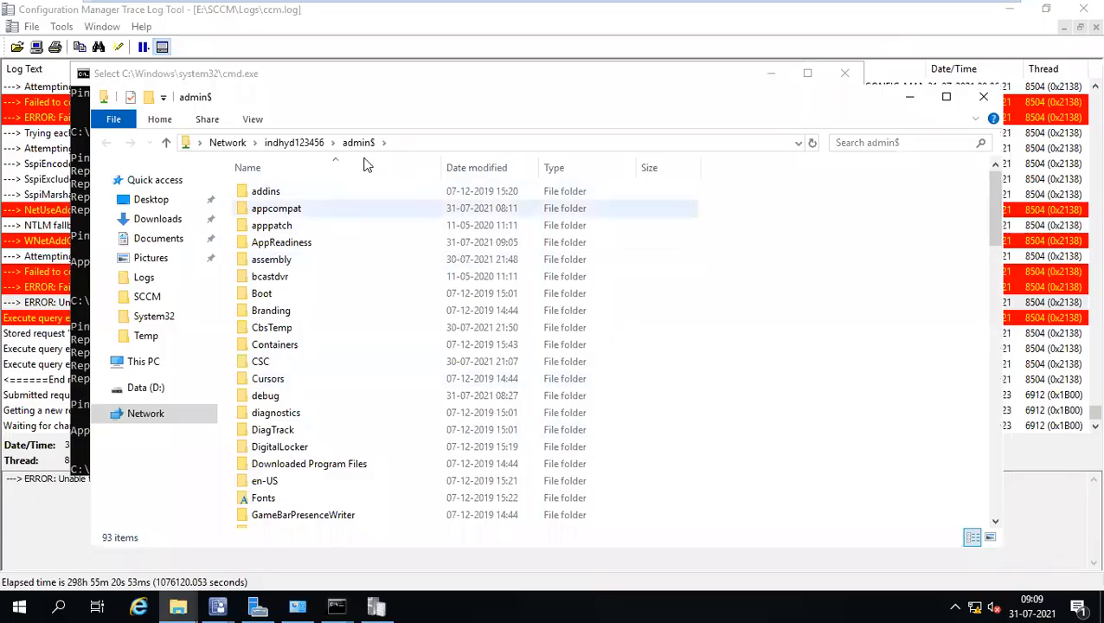
# Browse the admin$ share's contents, including the Boot folder, then return to the ccm.log trace.
pyautogui.click(420, 142)
pyautogui.click(354, 291)
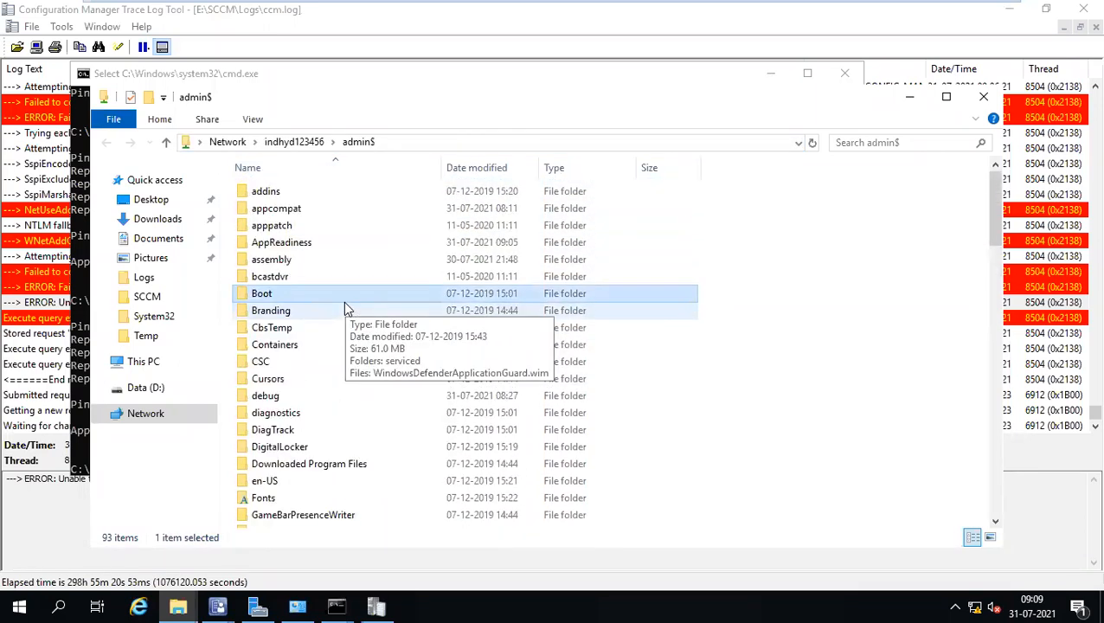
pyautogui.moveTo(357, 74); pyautogui.dragTo(409, 84)
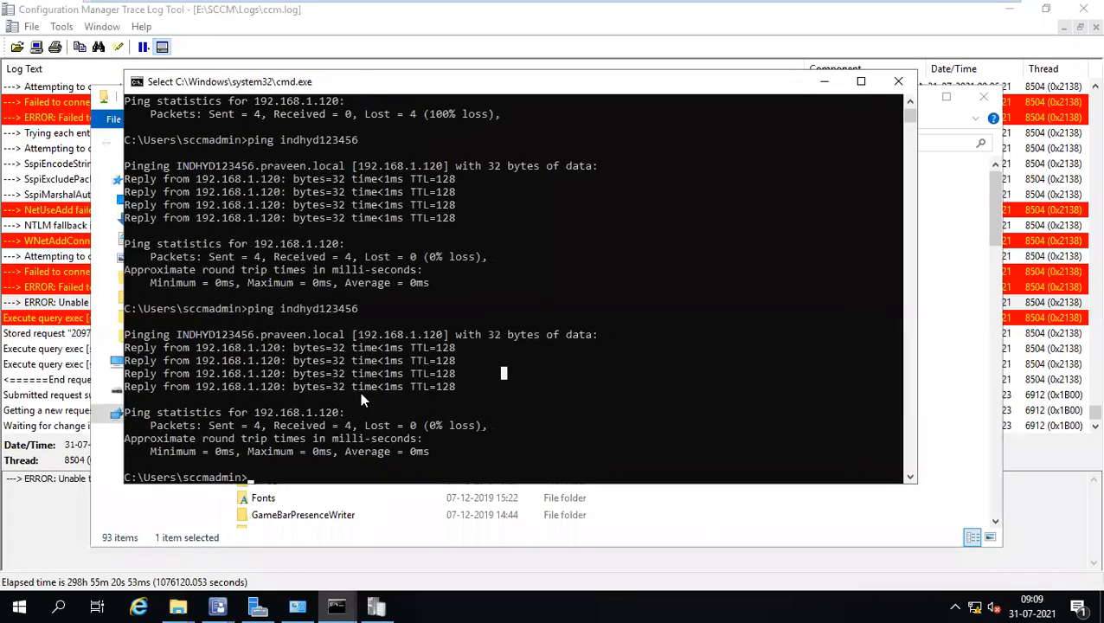
pyautogui.click(188, 606)
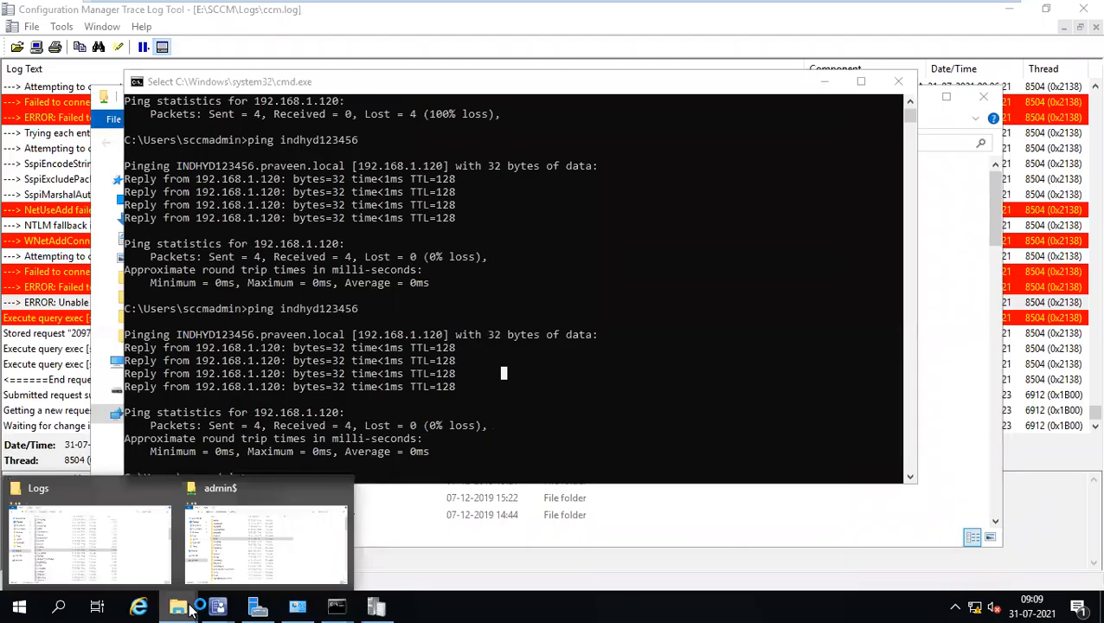
pyautogui.click(256, 553)
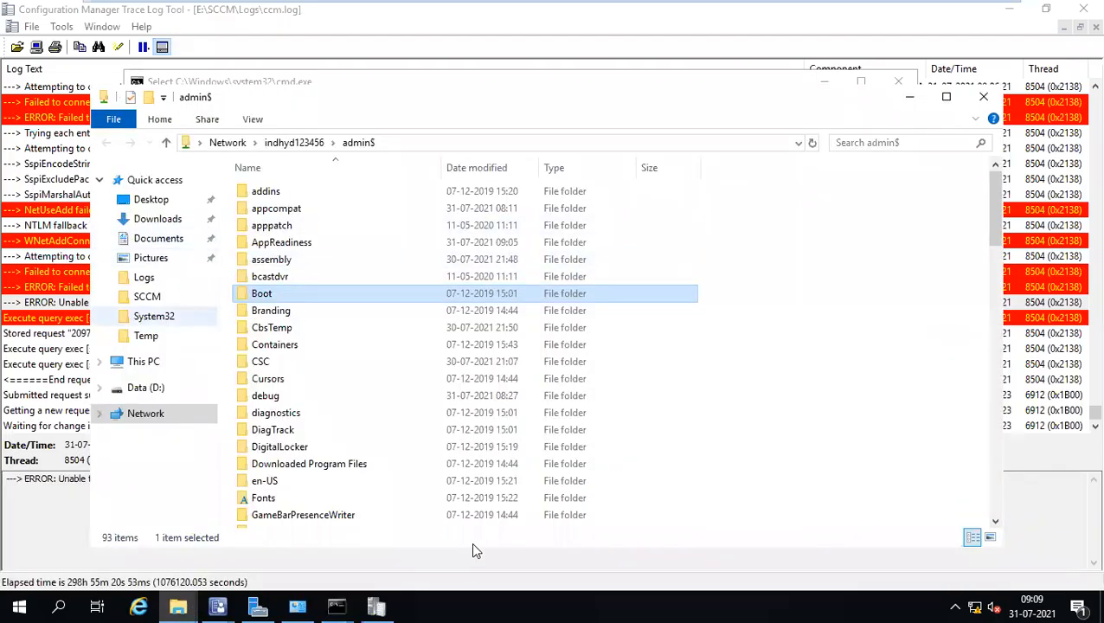
pyautogui.click(54, 225)
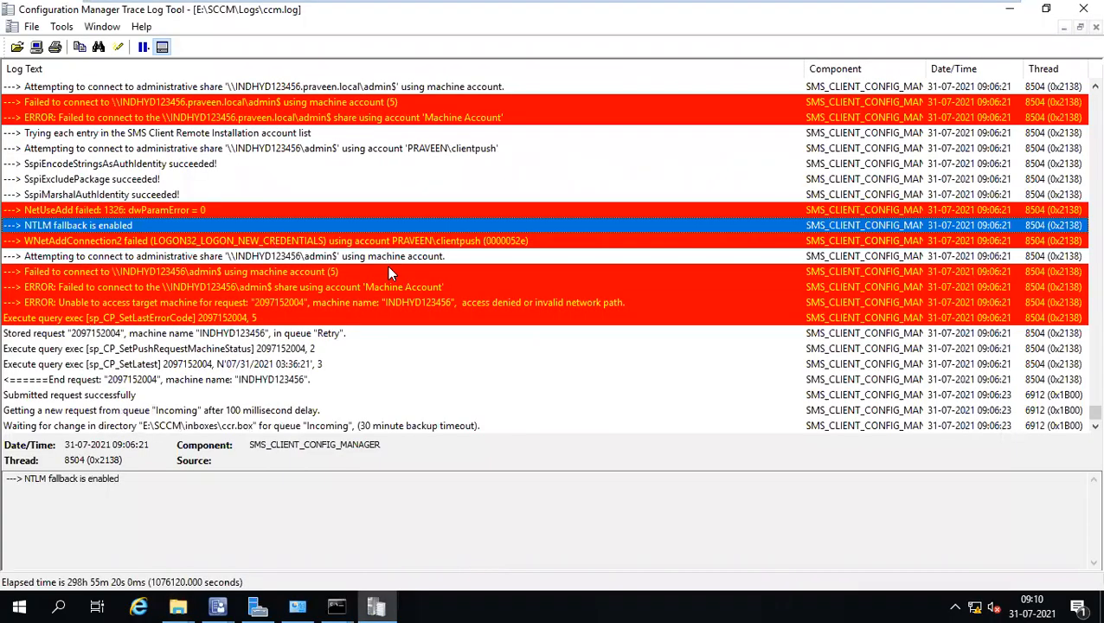
# Scroll ccm.log and select the machine account connection failure entry.
pyautogui.scroll(4, 388, 275)
pyautogui.scroll(5, 389, 282)
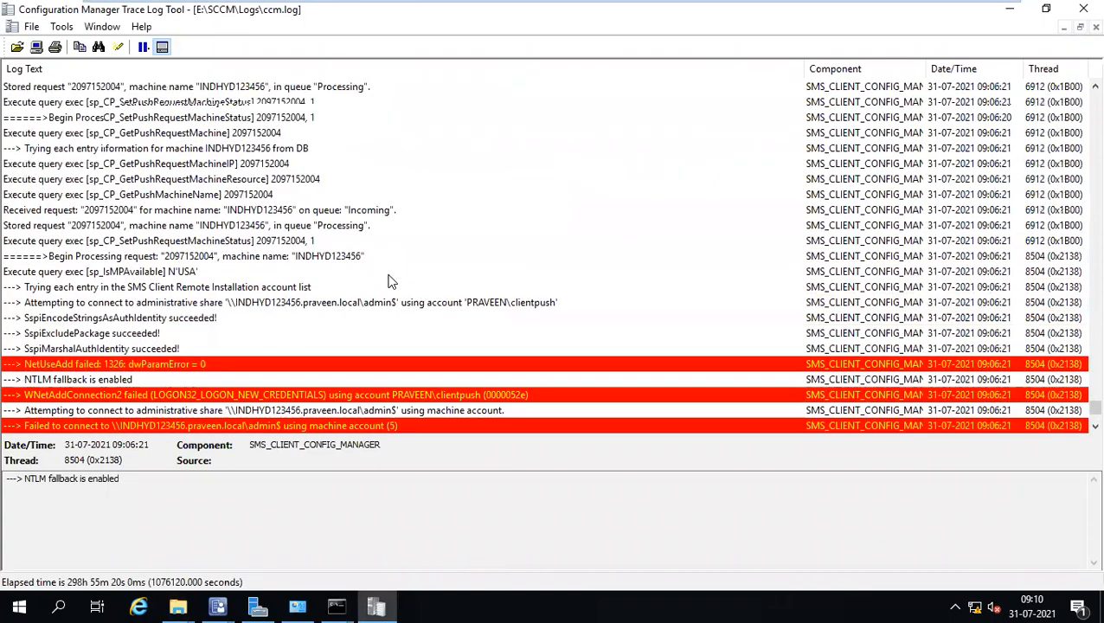
pyautogui.scroll(-8, 389, 282)
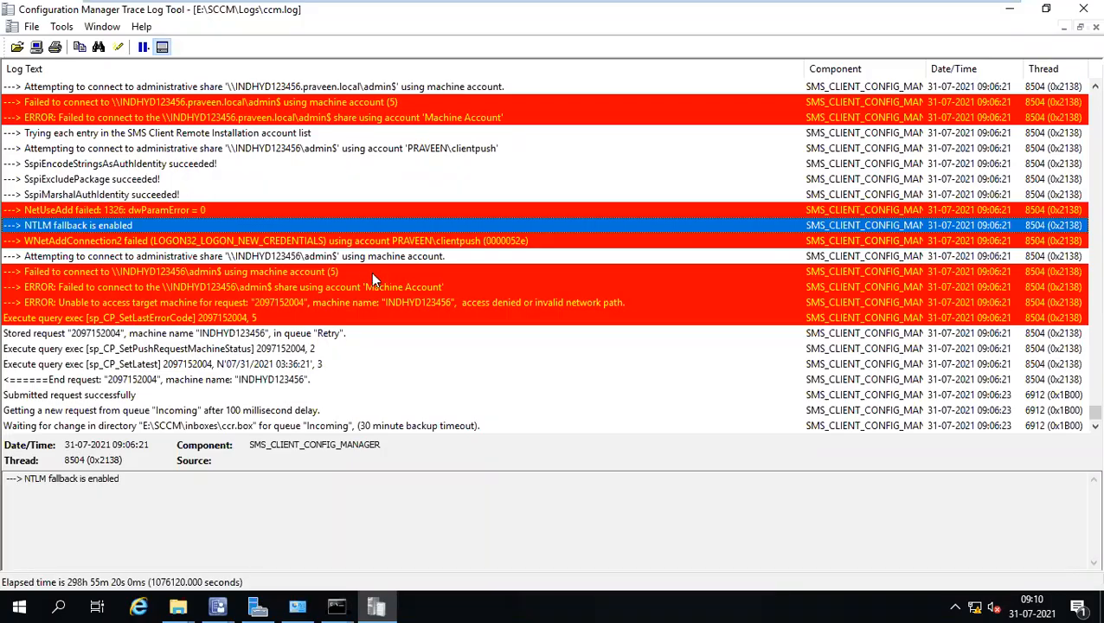
pyautogui.click(334, 271)
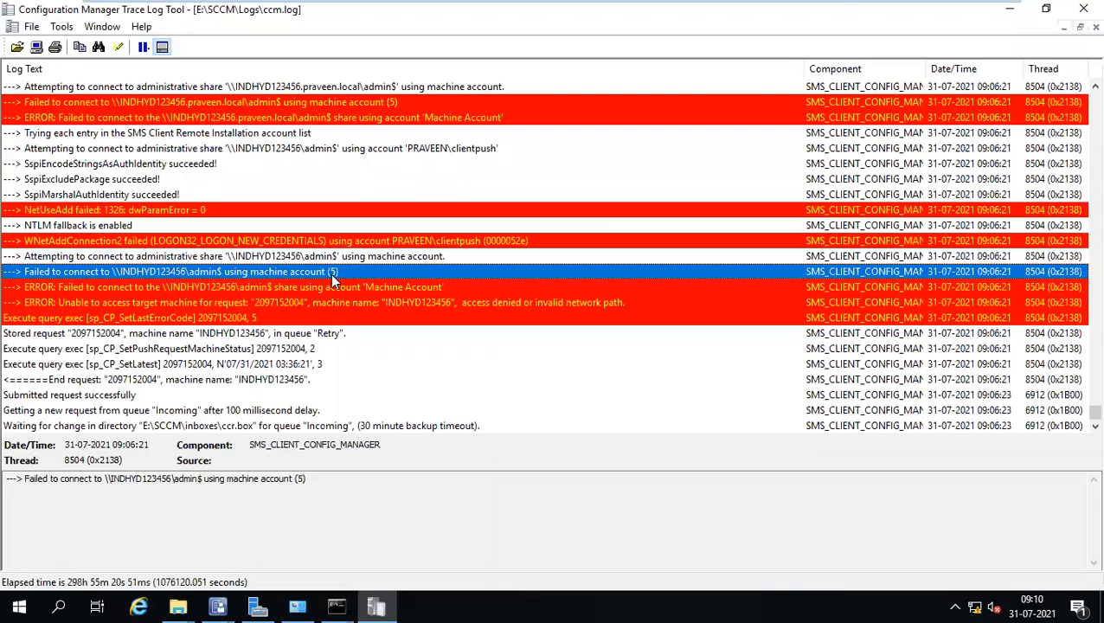
# Close the finished client install wizard and bring the Configuration Manager console to the front.
pyautogui.click(212, 609)
pyautogui.click(290, 545)
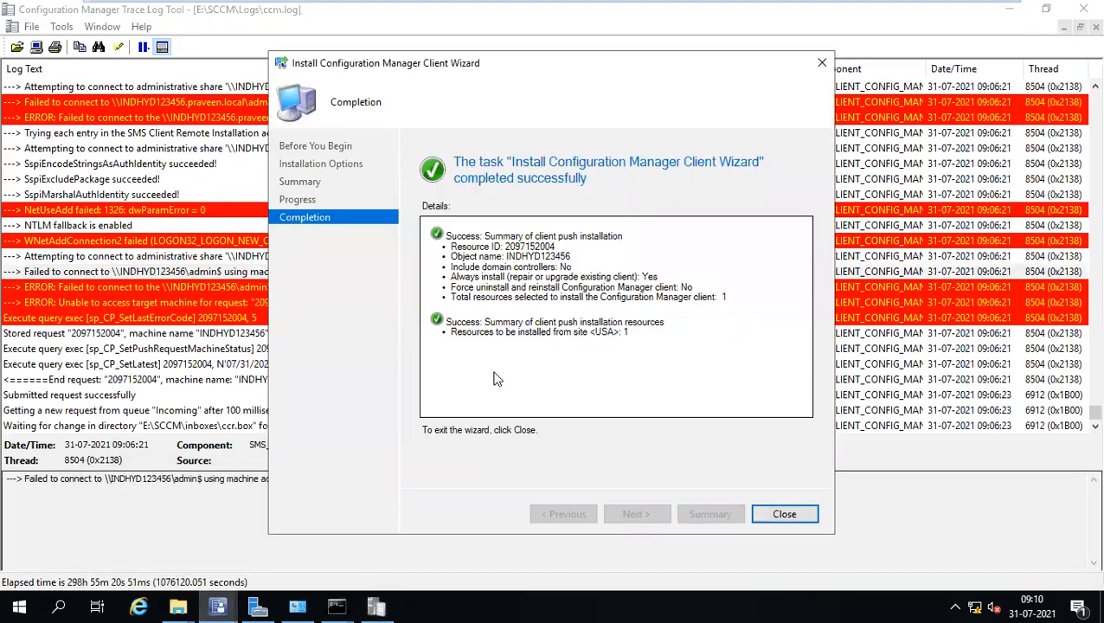
pyautogui.click(821, 64)
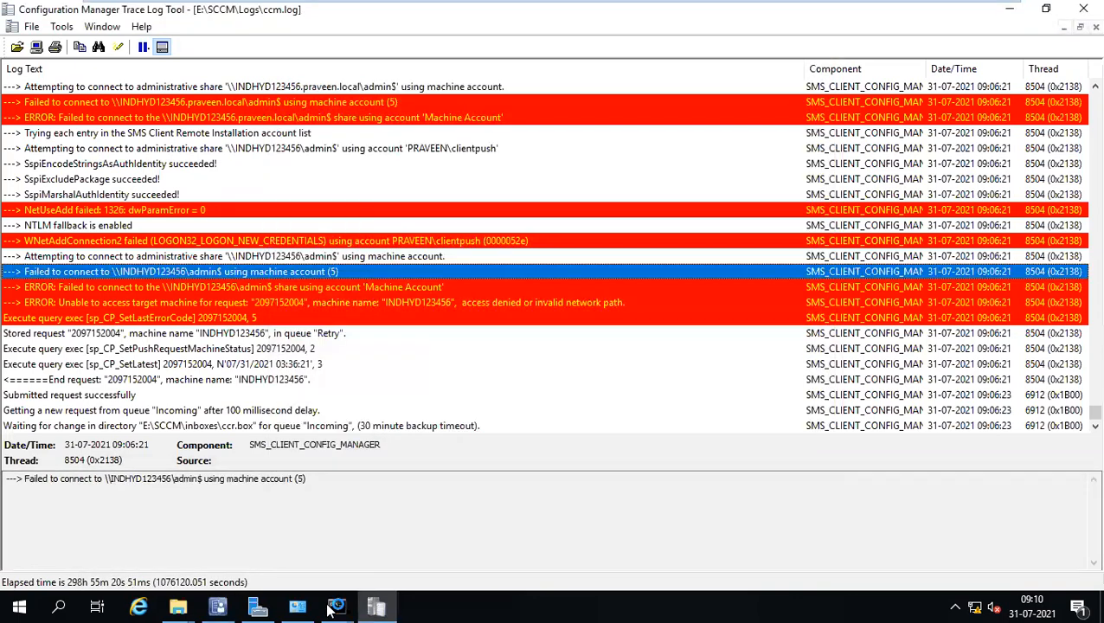
pyautogui.click(227, 608)
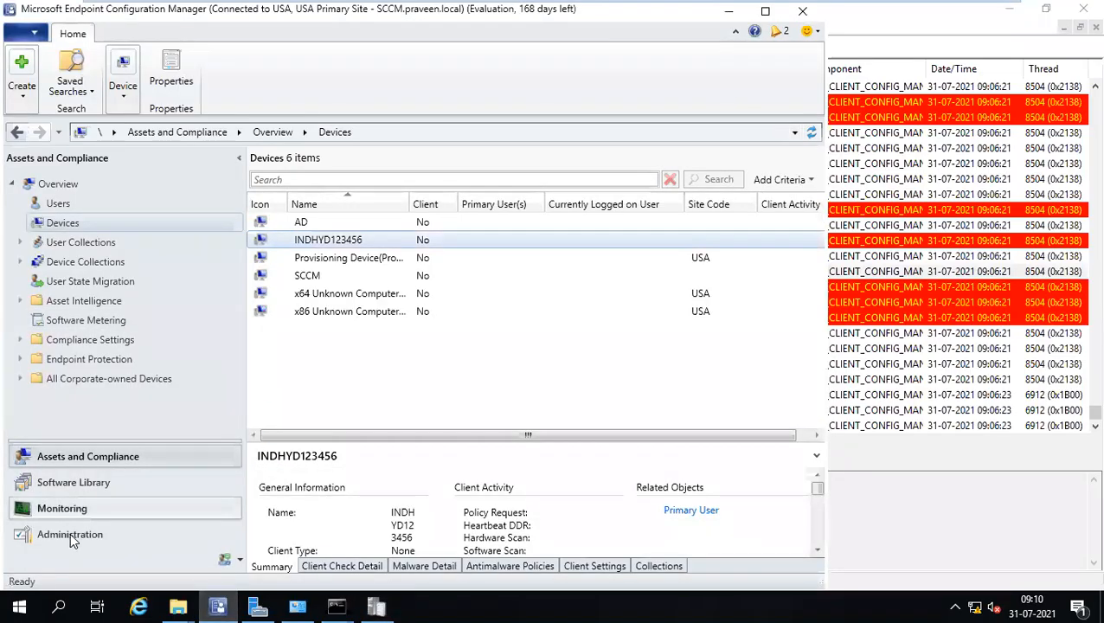
# Switch to the Administration workspace to reach Site Configuration > Sites.
pyautogui.click(71, 538)
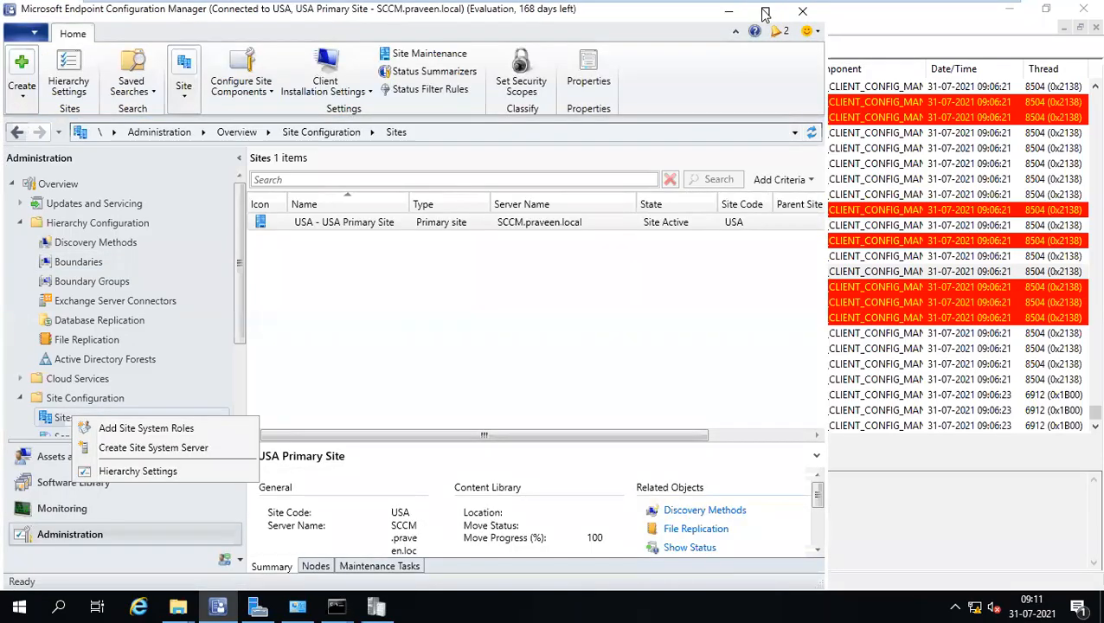
# Open USA - USA Primary Site's Client Push Installation properties on the Accounts tab.
pyautogui.click(612, 228)
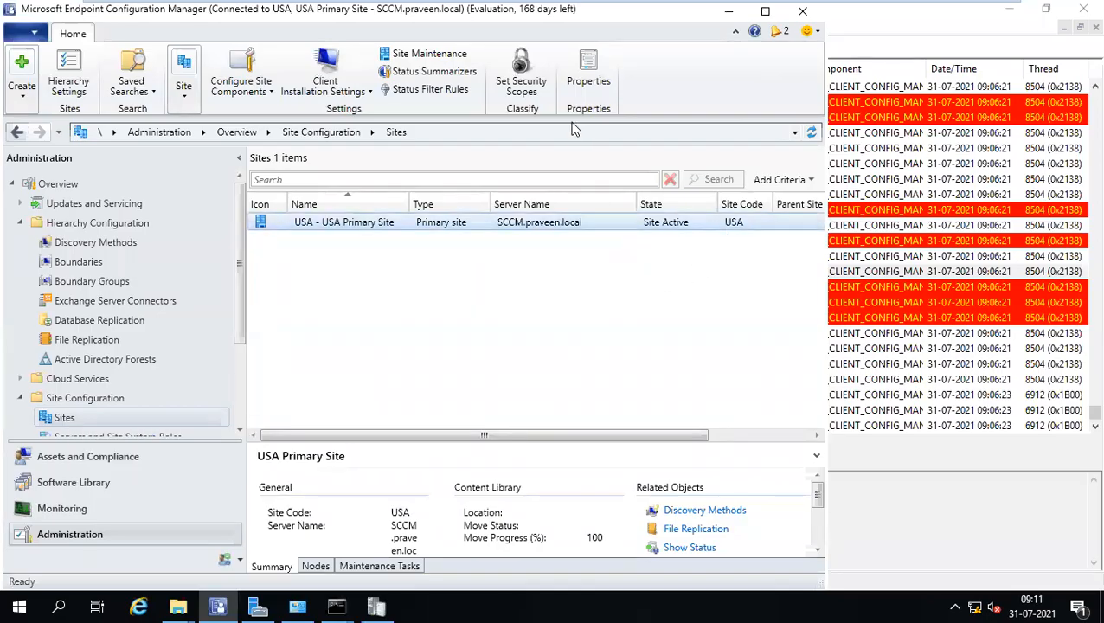
pyautogui.click(360, 94)
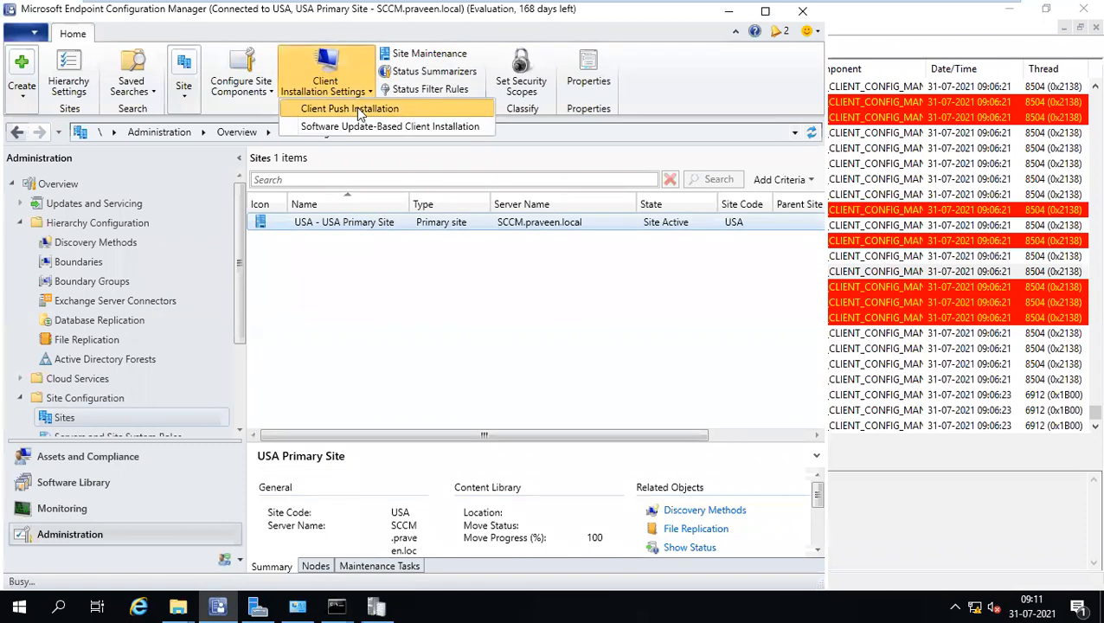
pyautogui.click(361, 111)
pyautogui.click(414, 120)
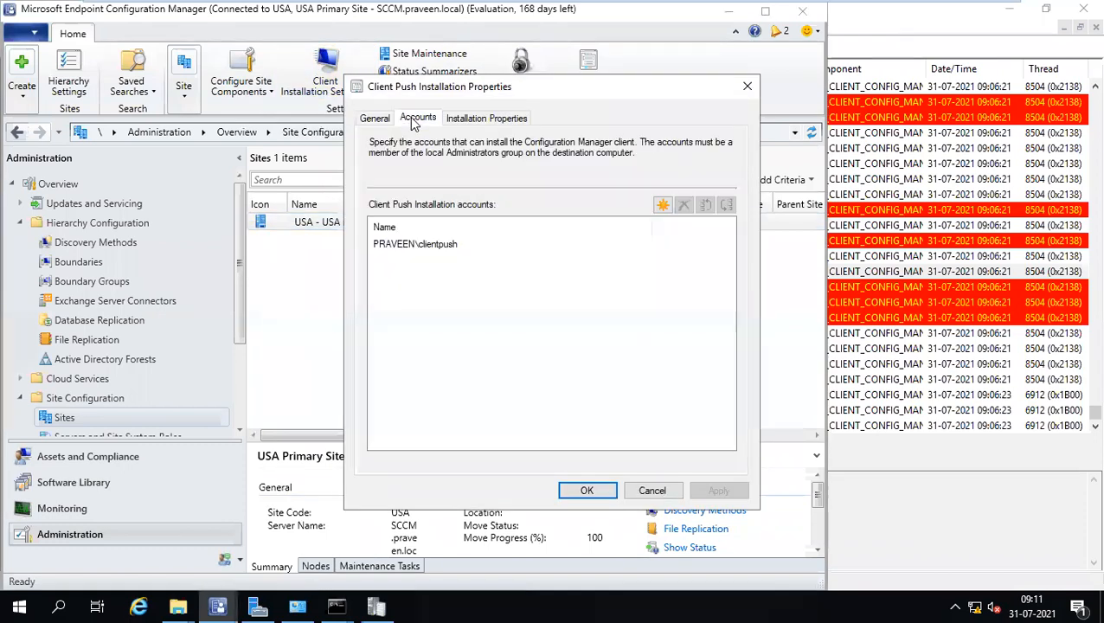
# Delete the existing push account, confirm the removal, and bring up the new-account options.
pyautogui.click(415, 247)
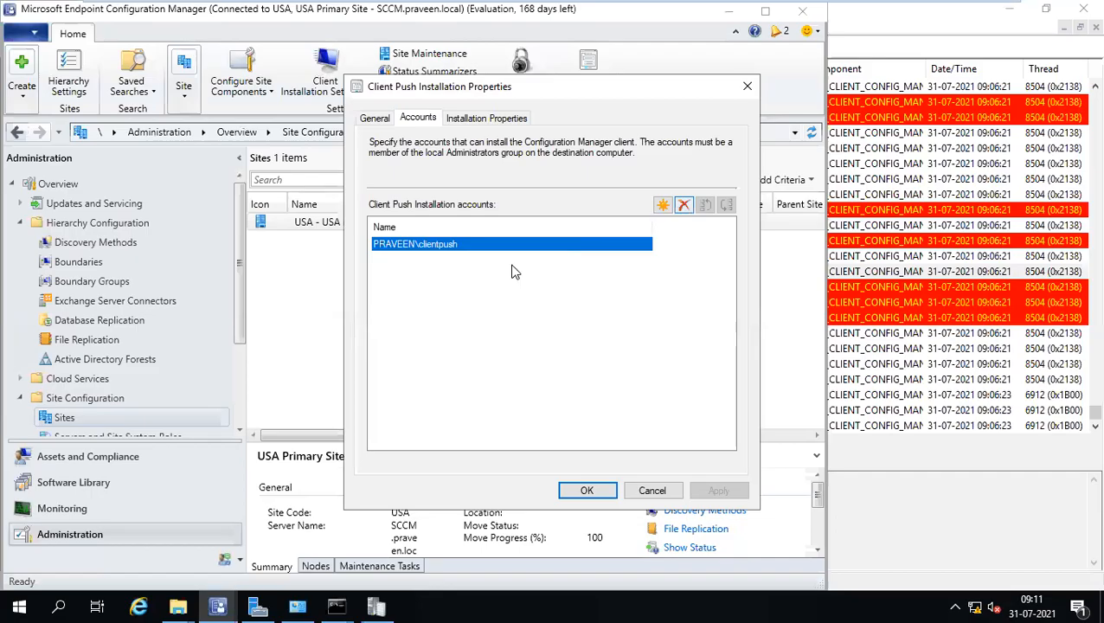
pyautogui.rightClick(422, 250)
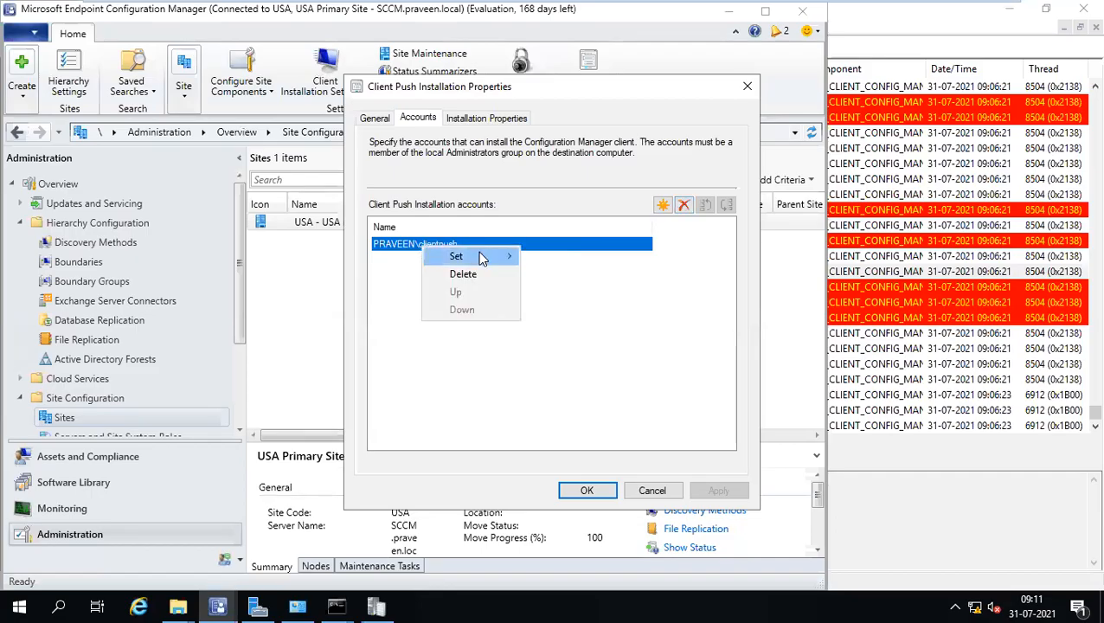
pyautogui.moveTo(482, 260)
pyautogui.click(405, 249)
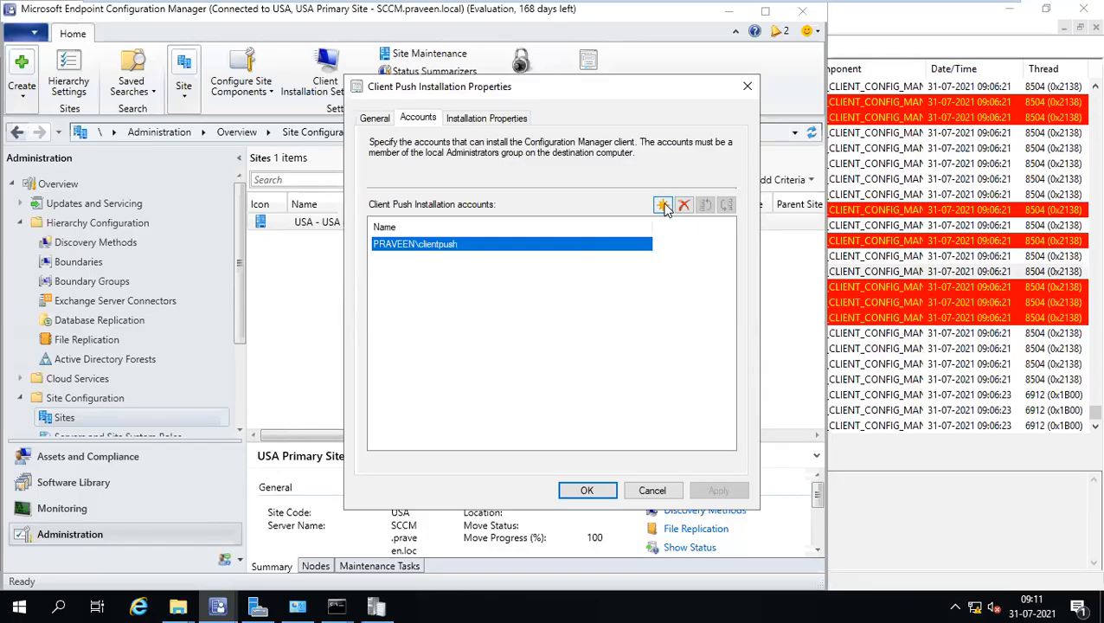
pyautogui.click(662, 206)
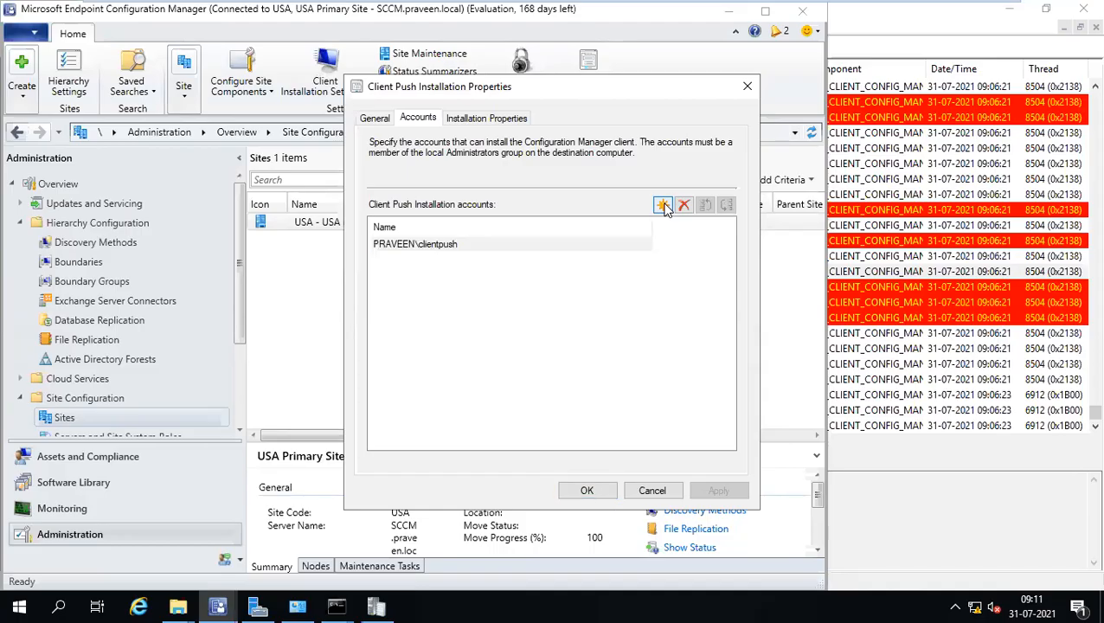
pyautogui.click(463, 247)
pyautogui.click(683, 205)
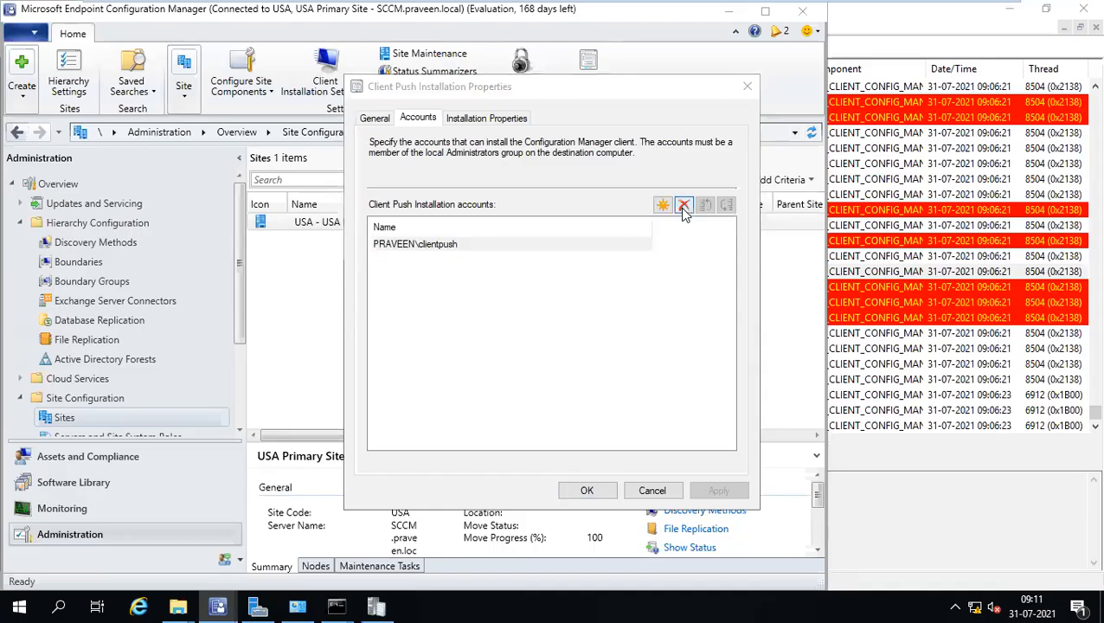
pyautogui.click(612, 386)
pyautogui.click(662, 206)
# Add a new push installation account by resolving 'cli' to the clientpush domain user.
pyautogui.click(683, 240)
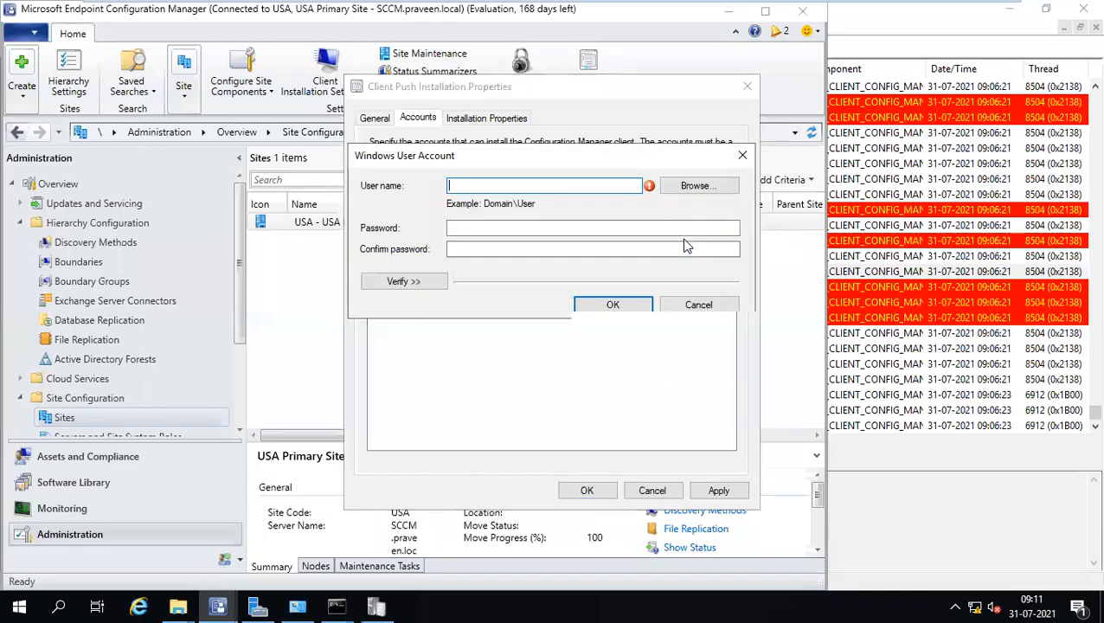
pyautogui.click(689, 188)
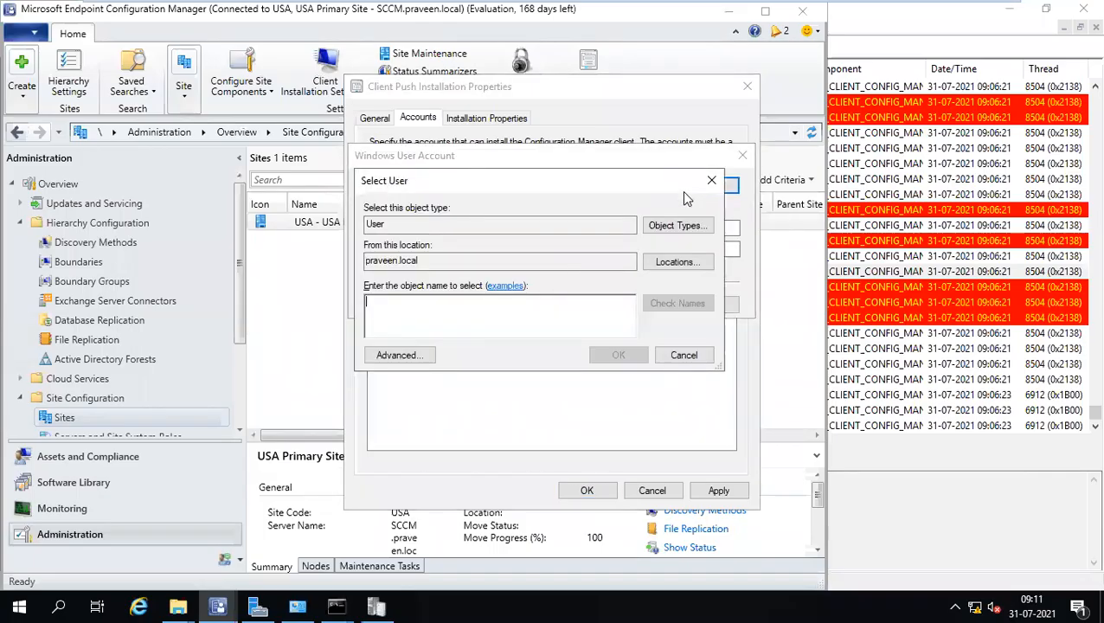
pyautogui.write('cli')
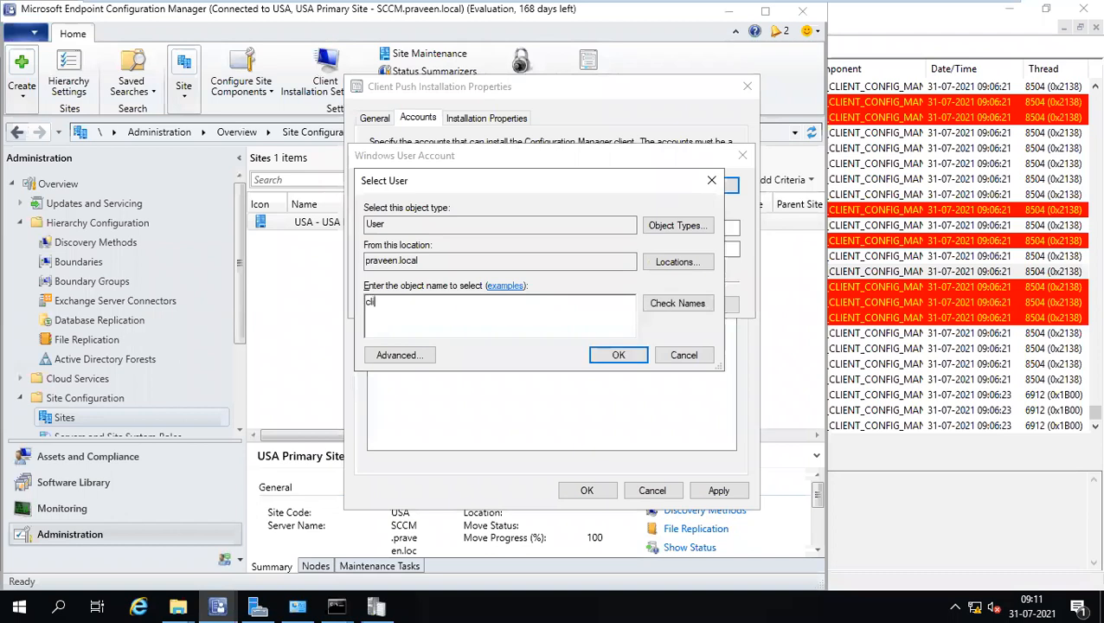
pyautogui.click(686, 304)
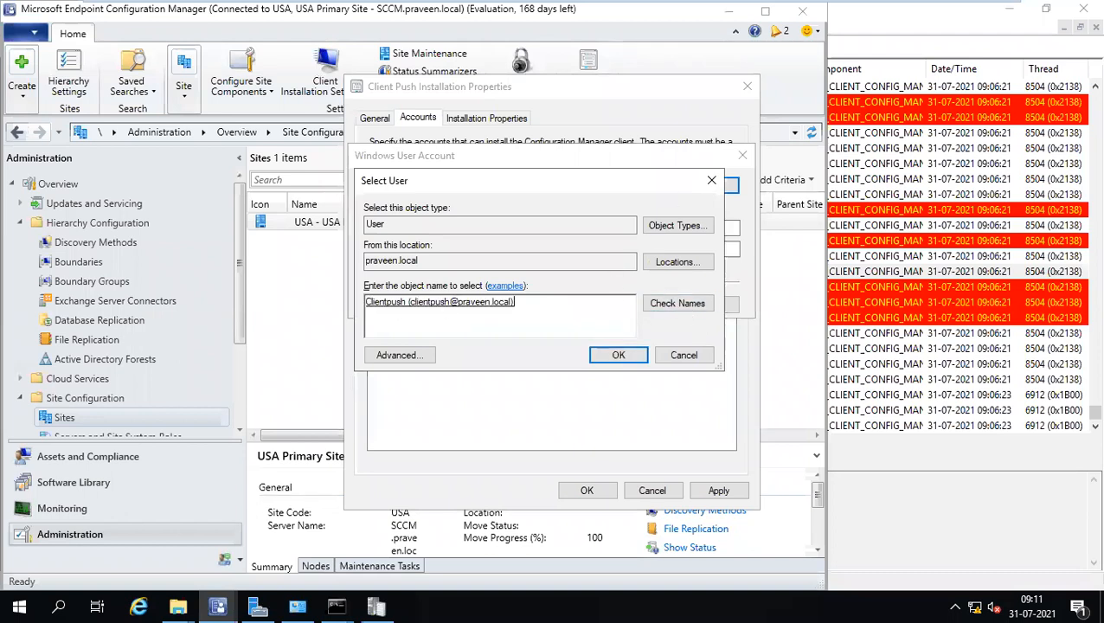
pyautogui.click(615, 353)
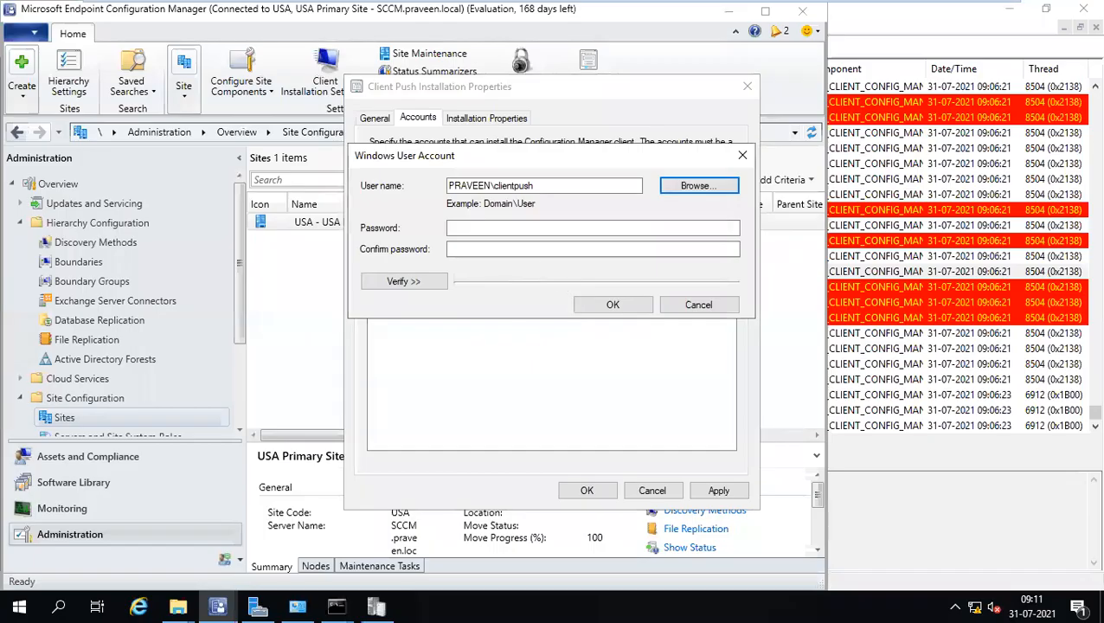
# Enter and confirm the clientpush account password, then save Client Push Installation Properties.
pyautogui.click(500, 227)
pyautogui.write('••••••••')
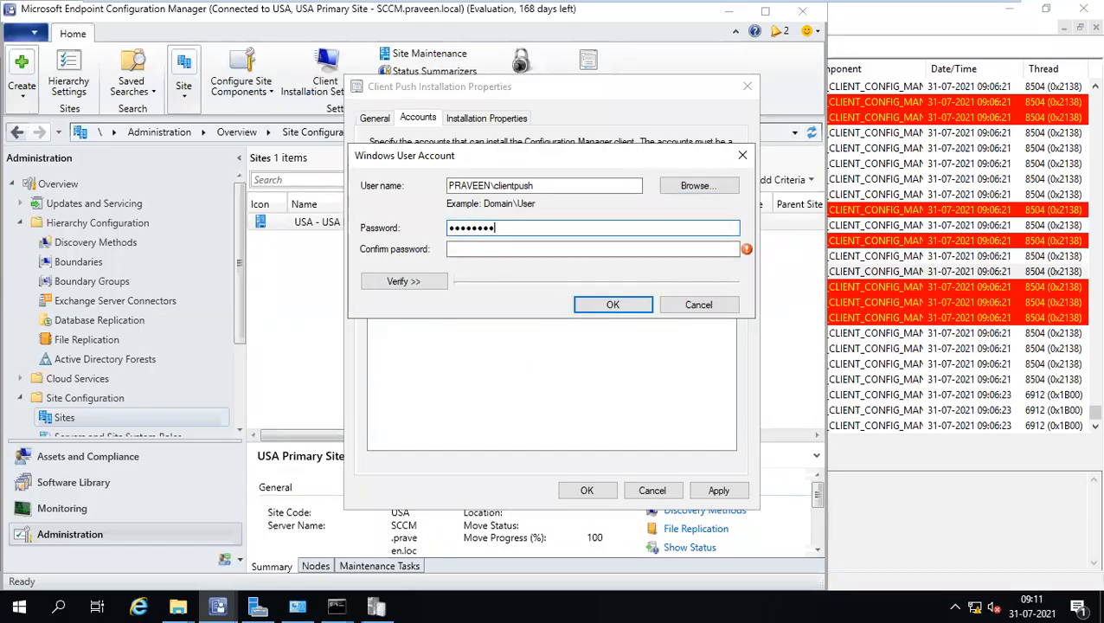
pyautogui.press('Tab')
pyautogui.write('••••••••')
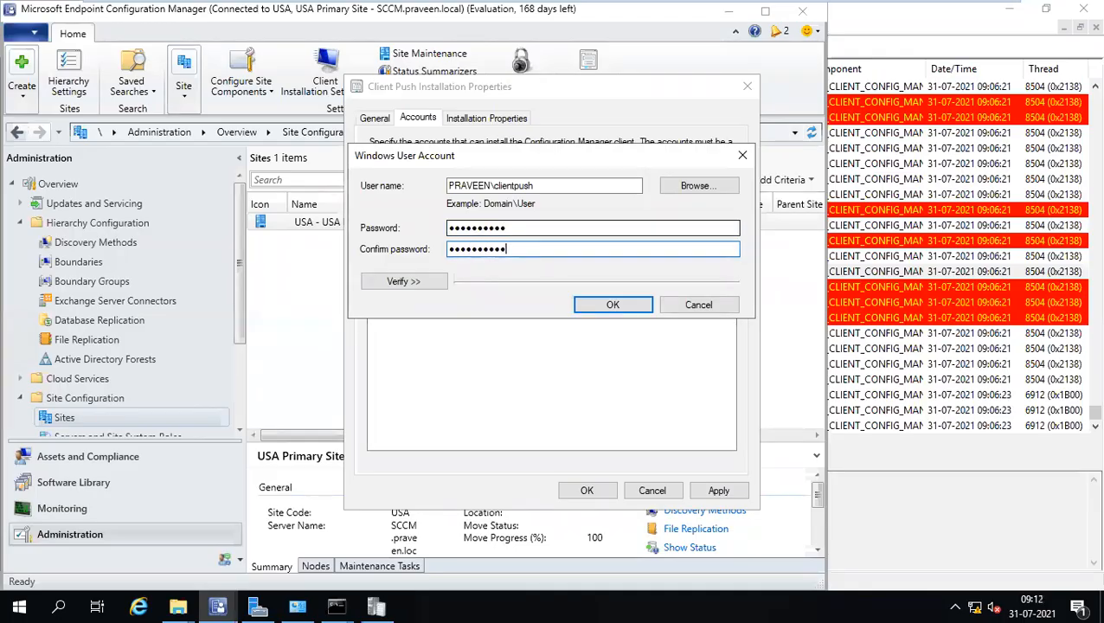
pyautogui.click(623, 305)
pyautogui.click(588, 490)
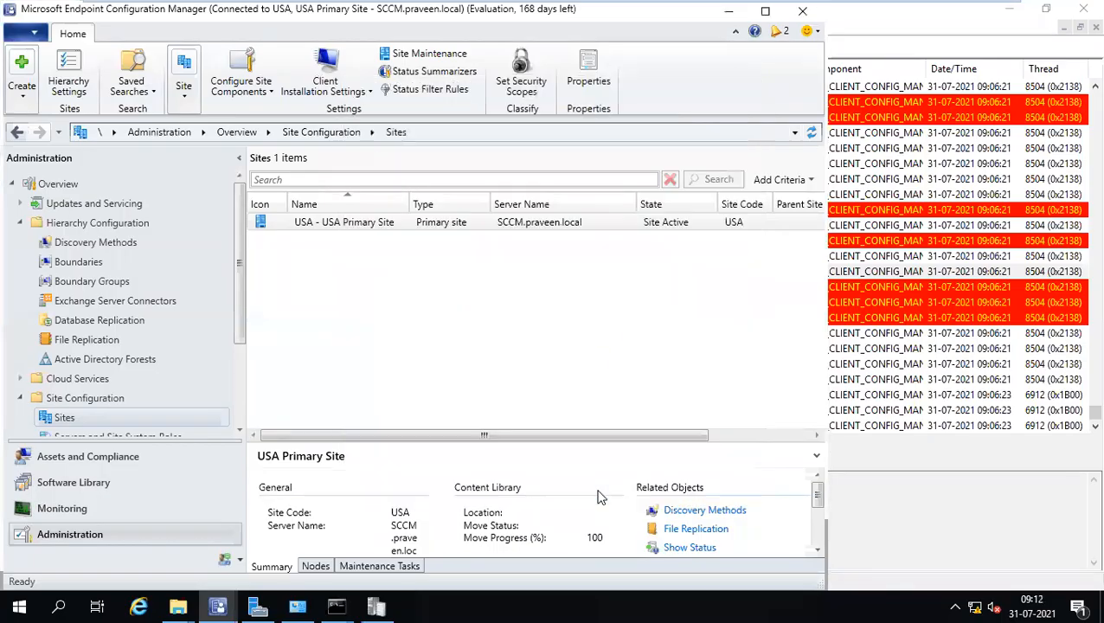
# Open the client machine's admin$ share through Run, then close it.
pyautogui.press('super+r')
pyautogui.press('Return')
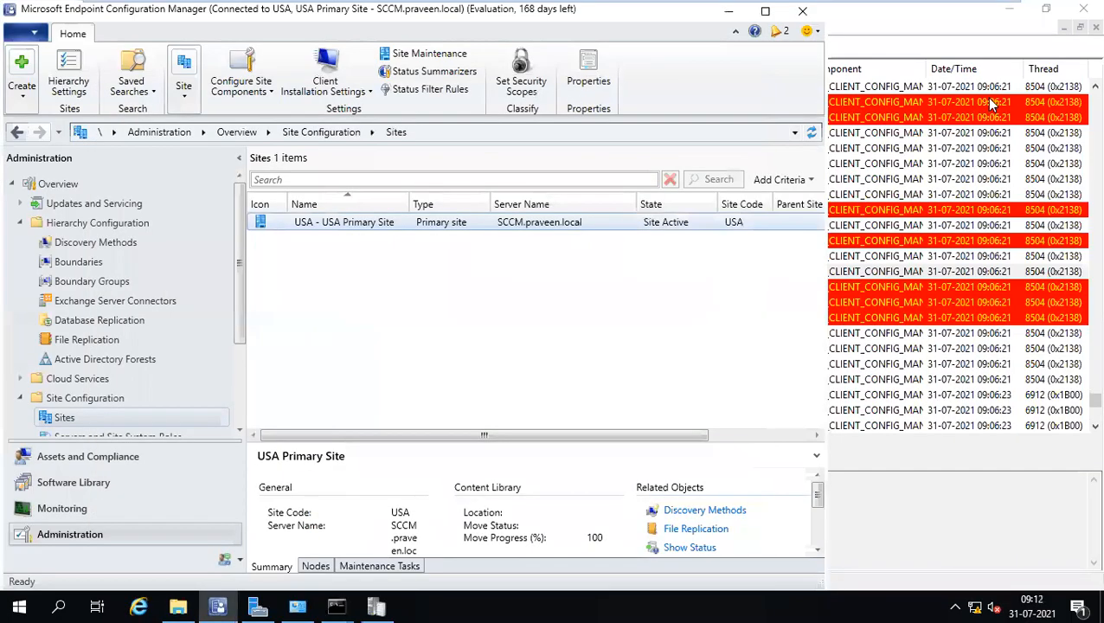
pyautogui.click(982, 96)
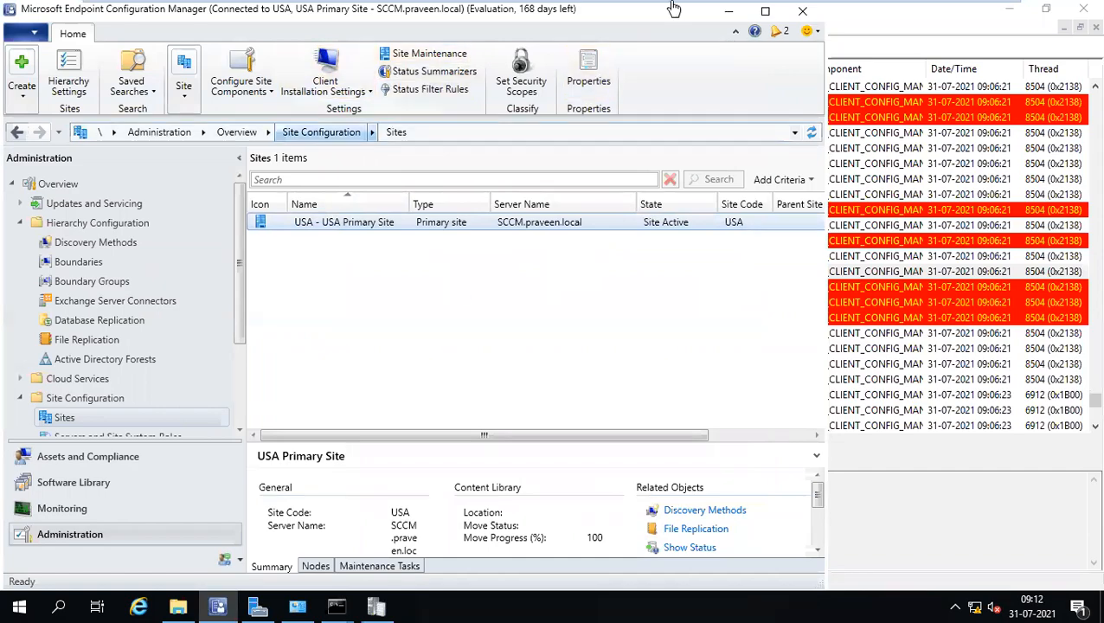
# After 'Ports', add Precheck item 'Client push account mush be member of all the machines under Local admin group'.
pyautogui.click(396, 10)
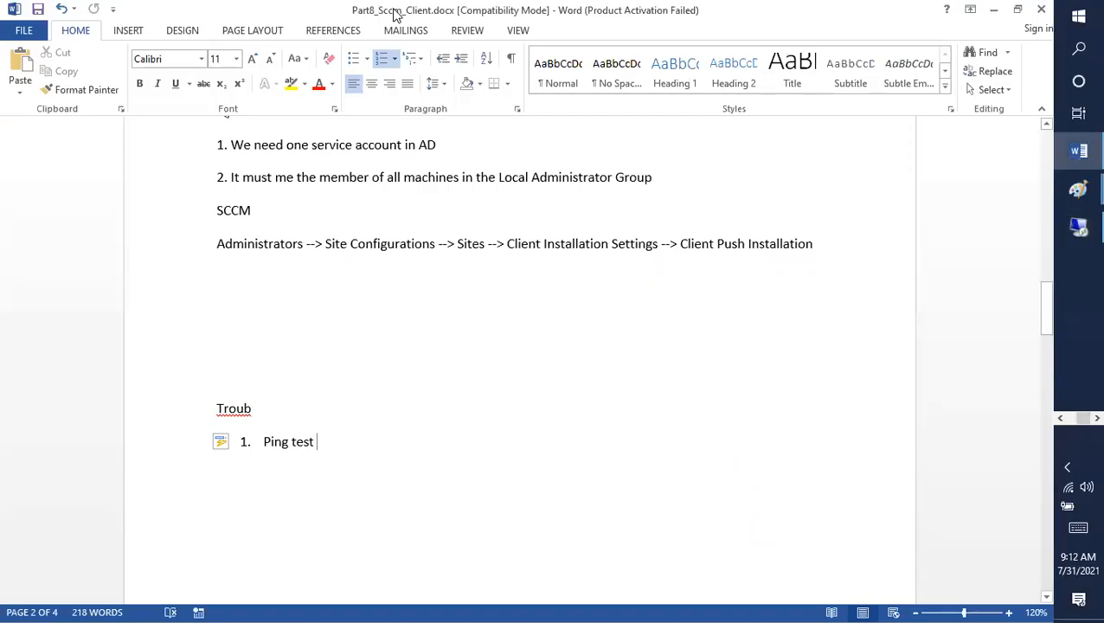
pyautogui.scroll(3, 419, 305)
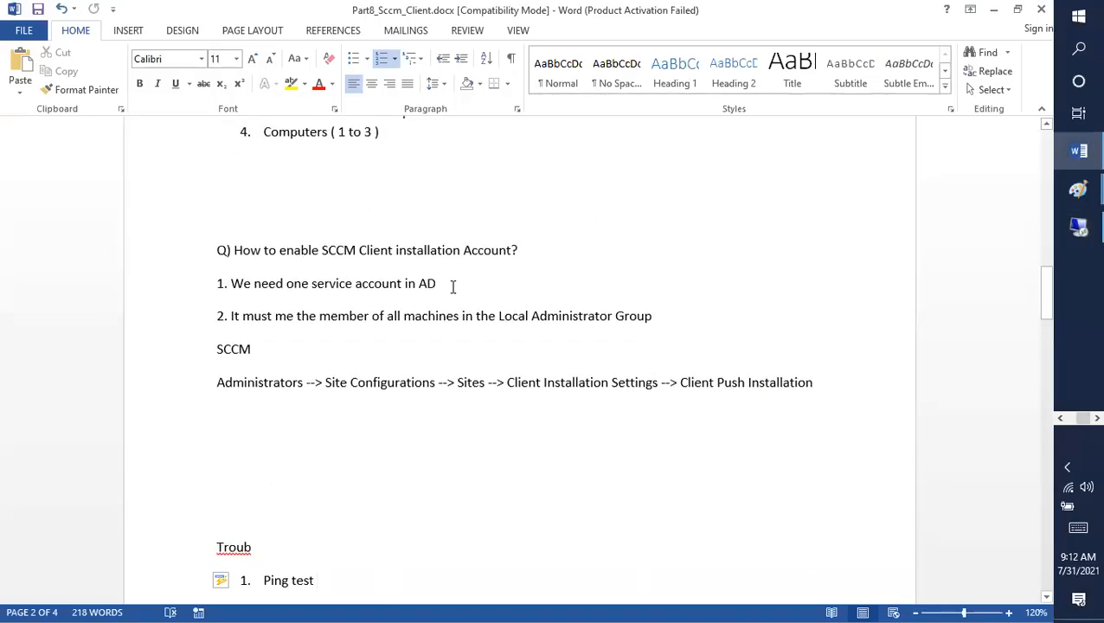
pyautogui.scroll(-1, 452, 287)
pyautogui.moveTo(817, 337); pyautogui.dragTo(147, 340)
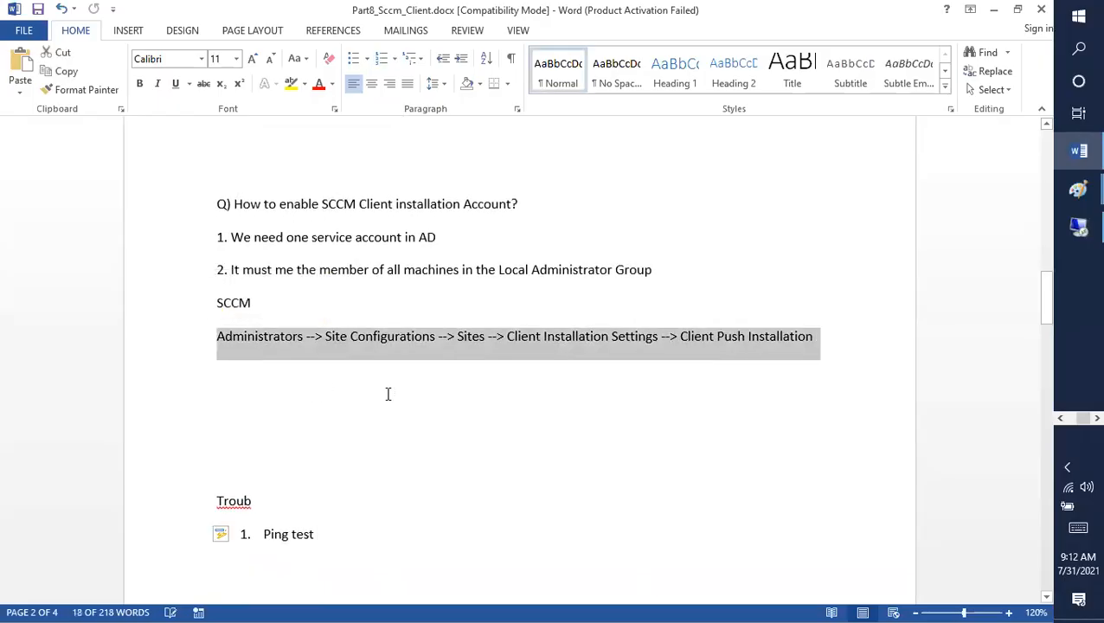
pyautogui.scroll(5, 387, 394)
pyautogui.click(505, 344)
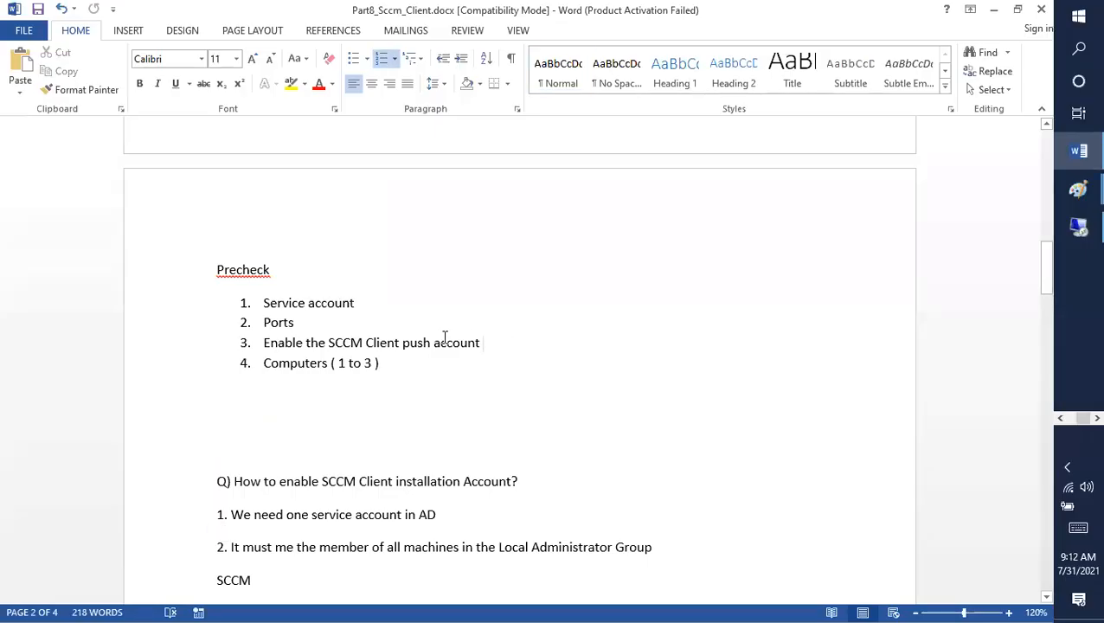
pyautogui.click(383, 325)
pyautogui.press('Return')
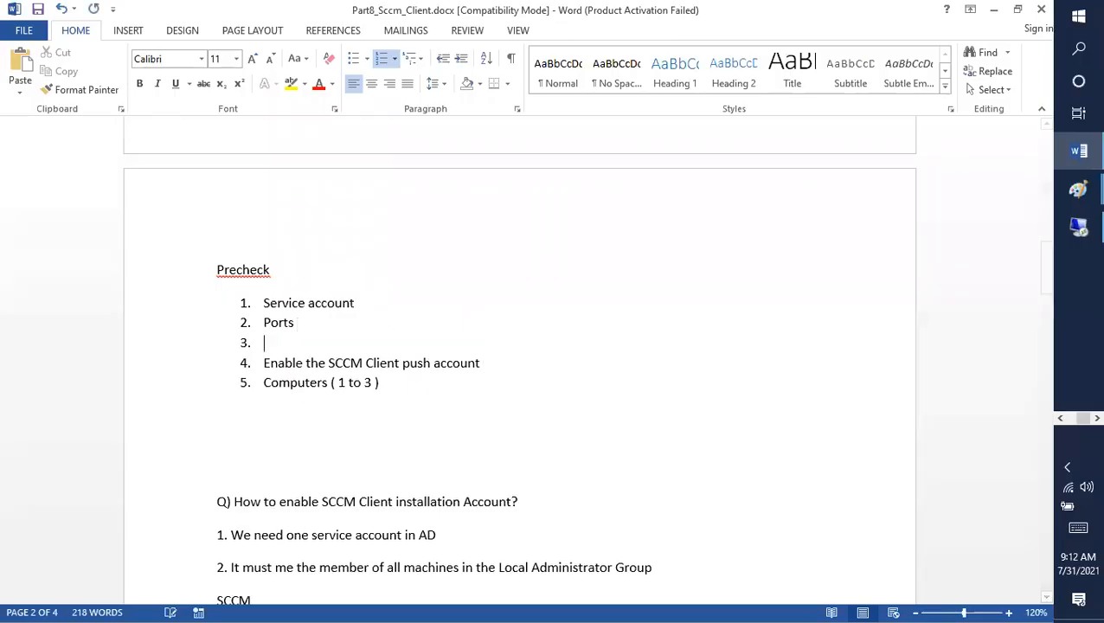
pyautogui.write('Client p')
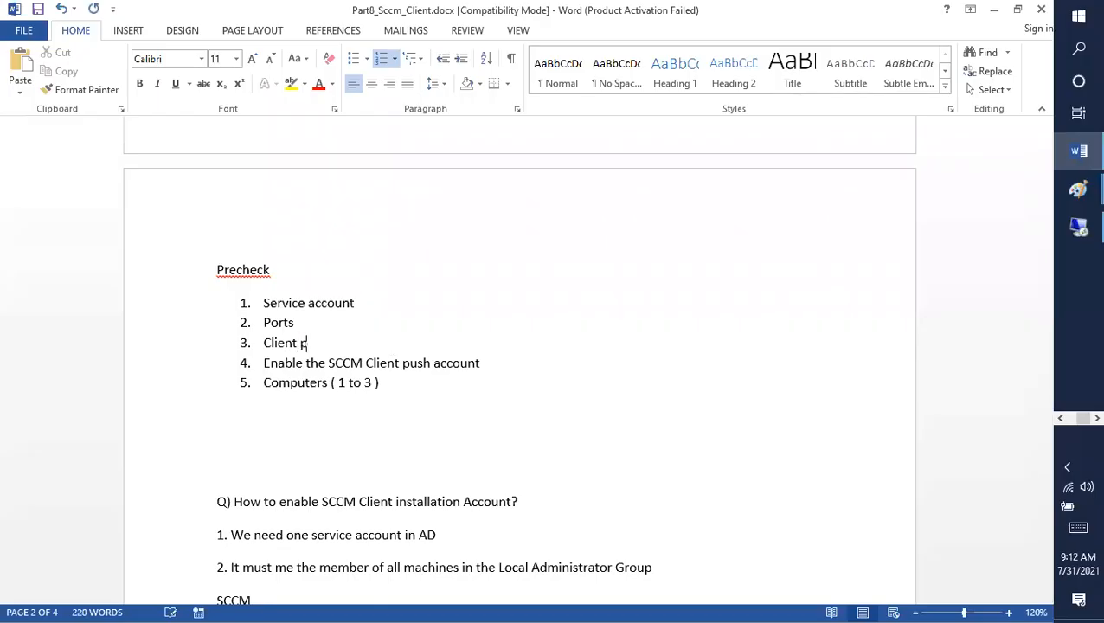
pyautogui.write('ush account mush be mem')
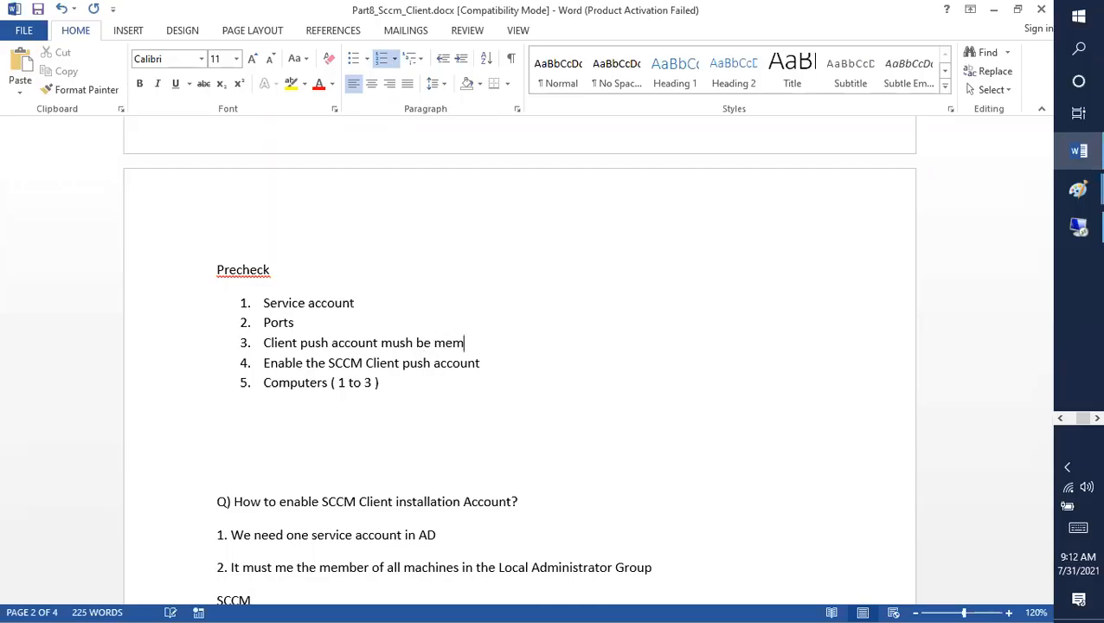
pyautogui.write('ber of all the machines')
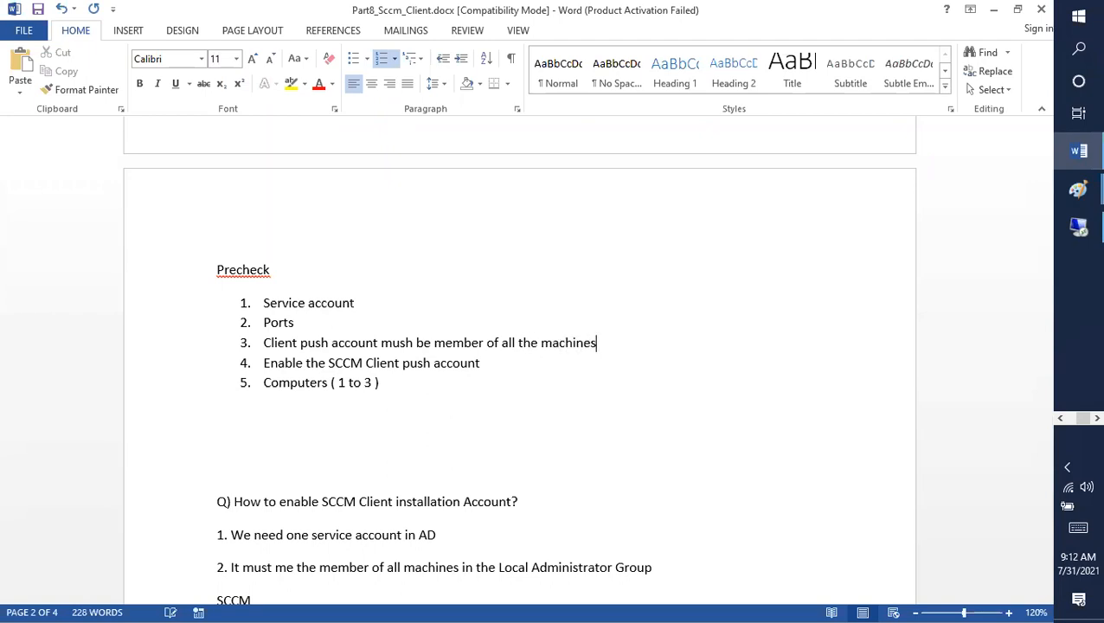
pyautogui.write(' under Local admin ')
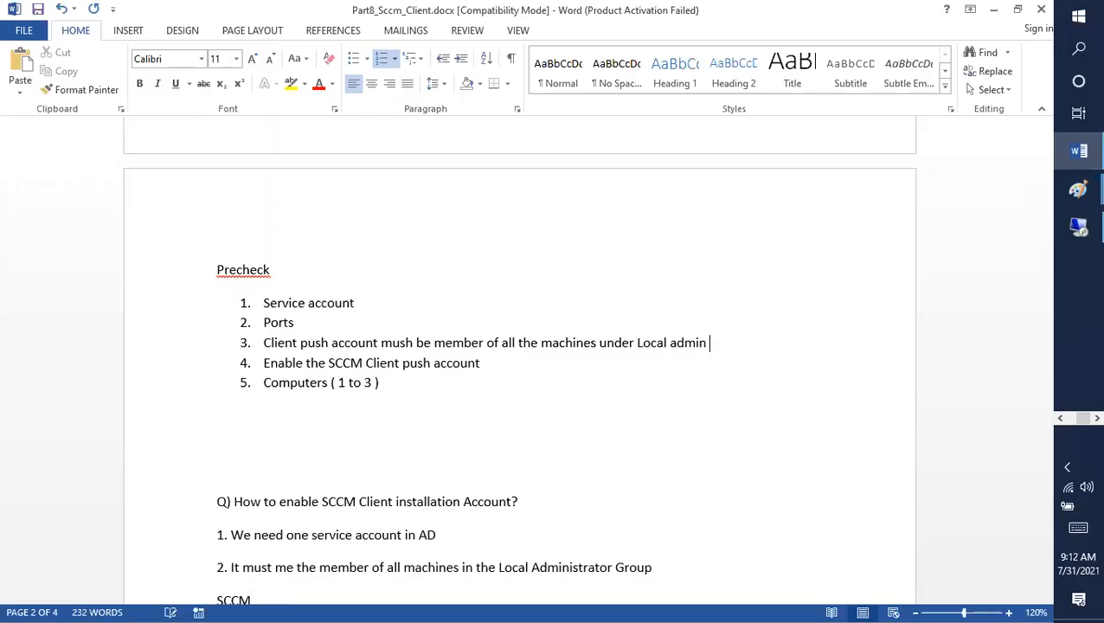
pyautogui.write('group')
# Save the Word notes, select Precheck items 3–4, and return to the remote session.
pyautogui.hotkey('ctrl', 's')
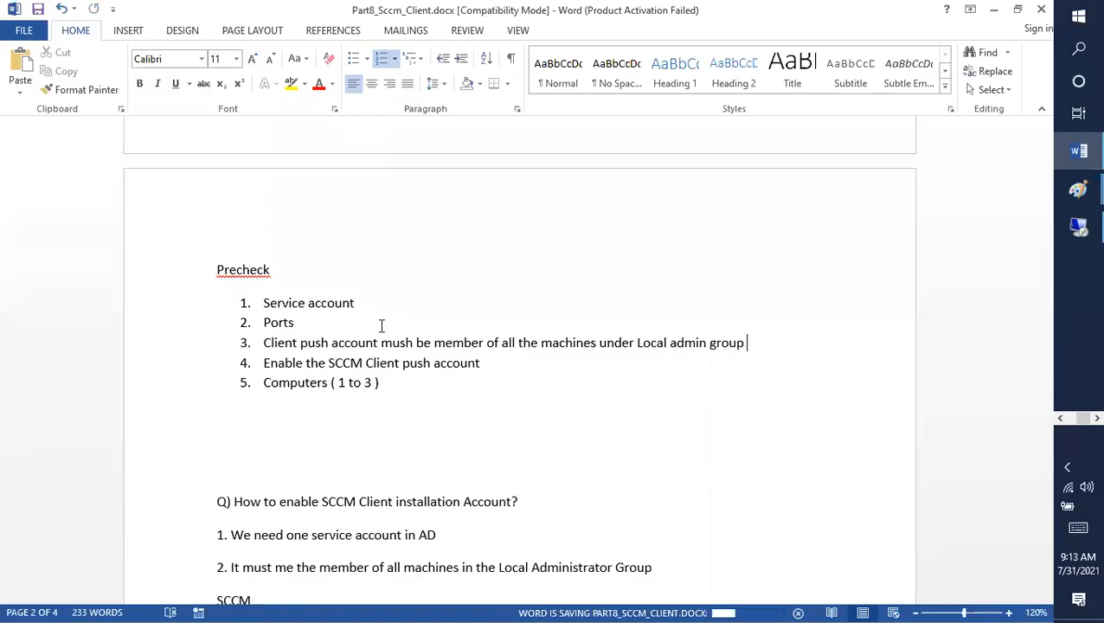
pyautogui.moveTo(484, 365); pyautogui.dragTo(215, 342)
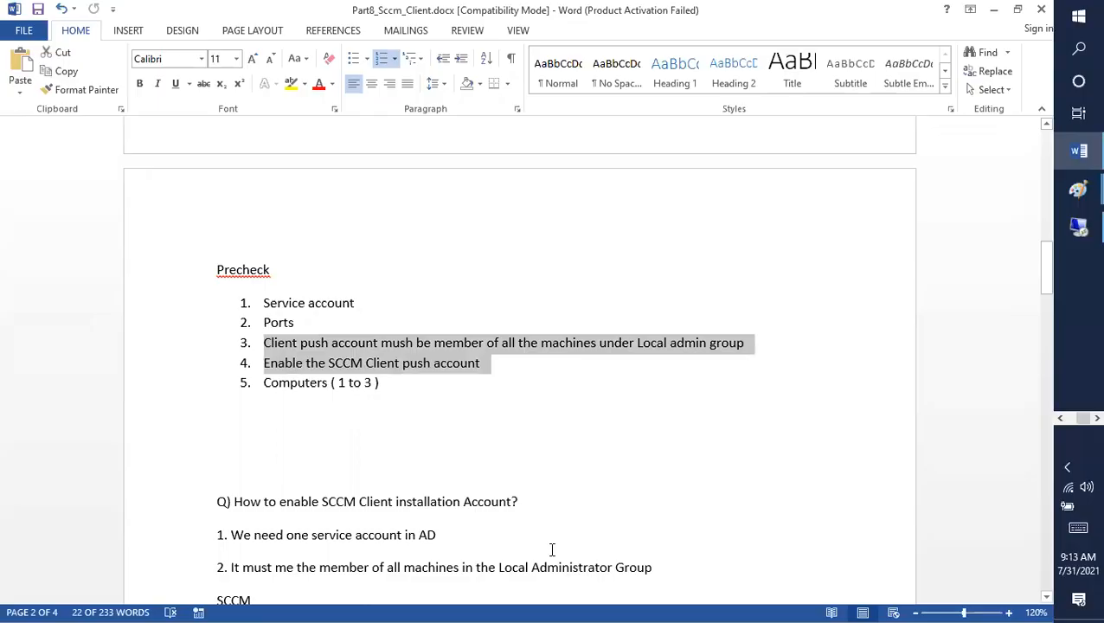
pyautogui.hotkey('alt', 'Tab')
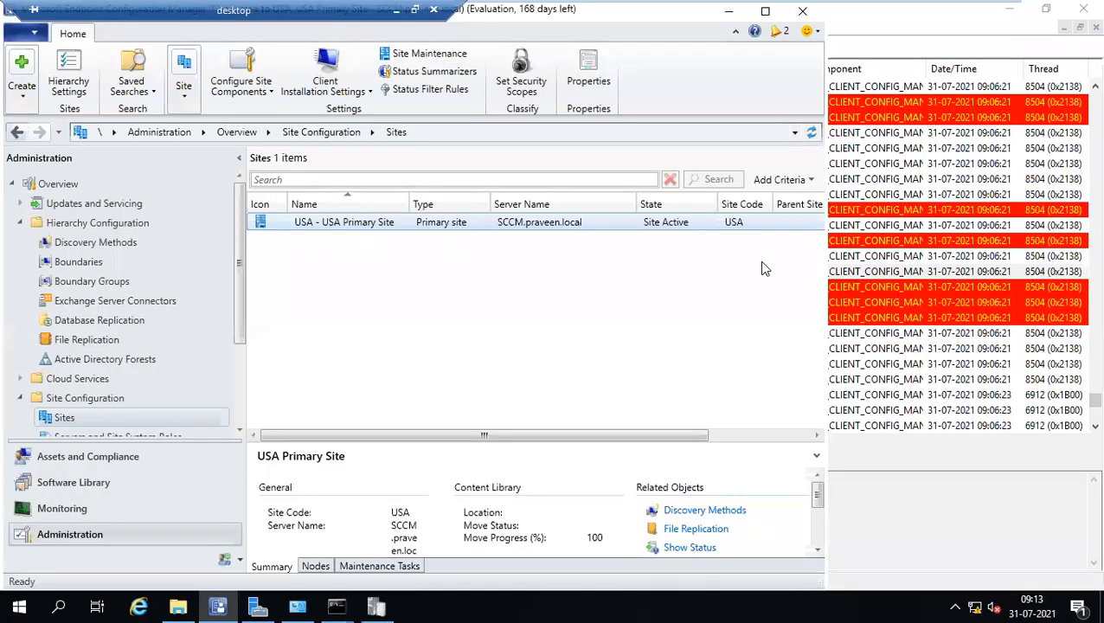
# Add the Resource ID column to the Devices list under Assets and Compliance.
pyautogui.click(78, 458)
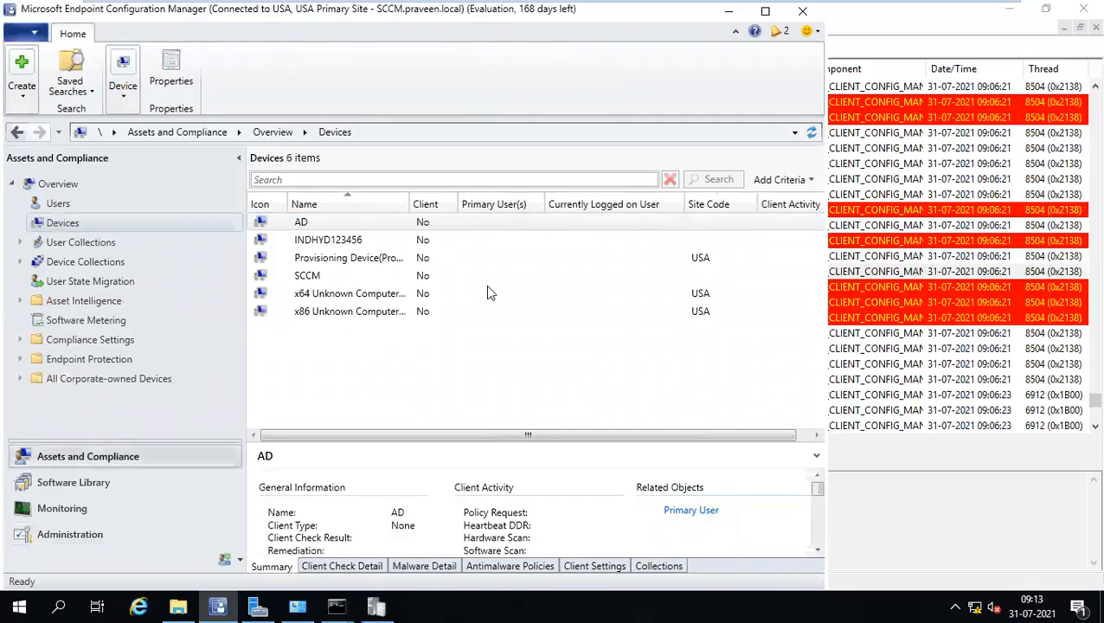
pyautogui.rightClick(702, 210)
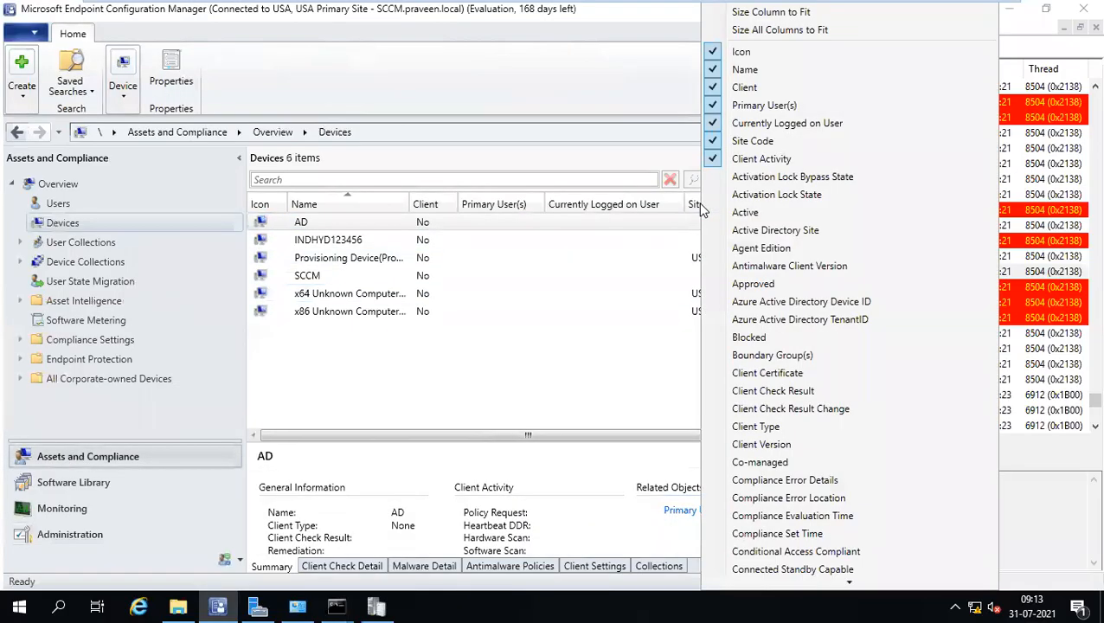
pyautogui.scroll(-5, 770, 342)
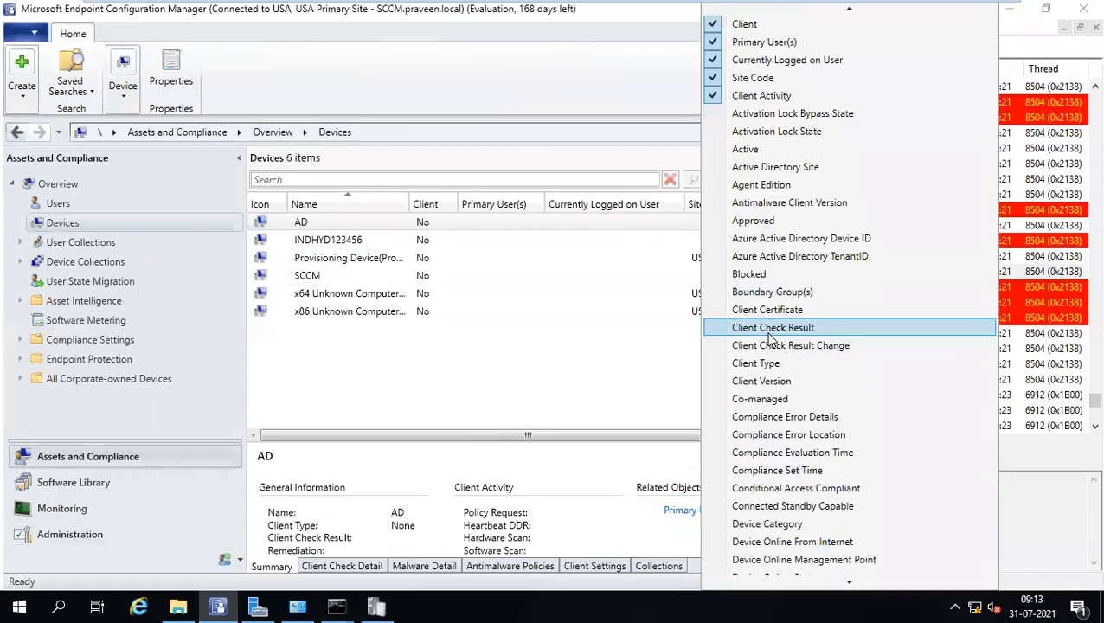
pyautogui.scroll(-10, 770, 340)
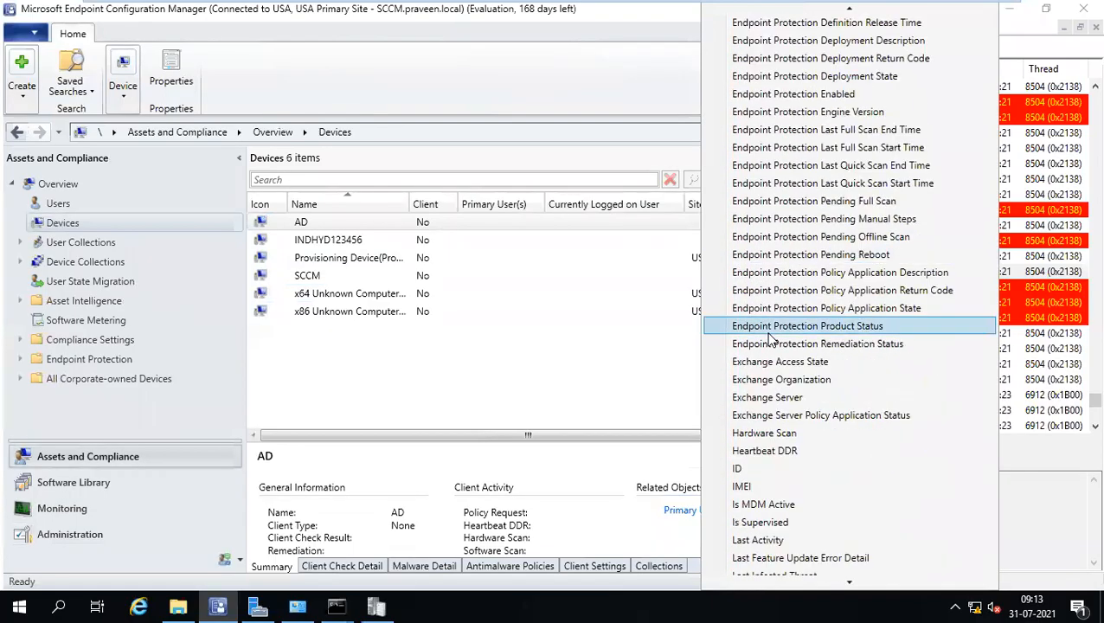
pyautogui.scroll(-5, 770, 337)
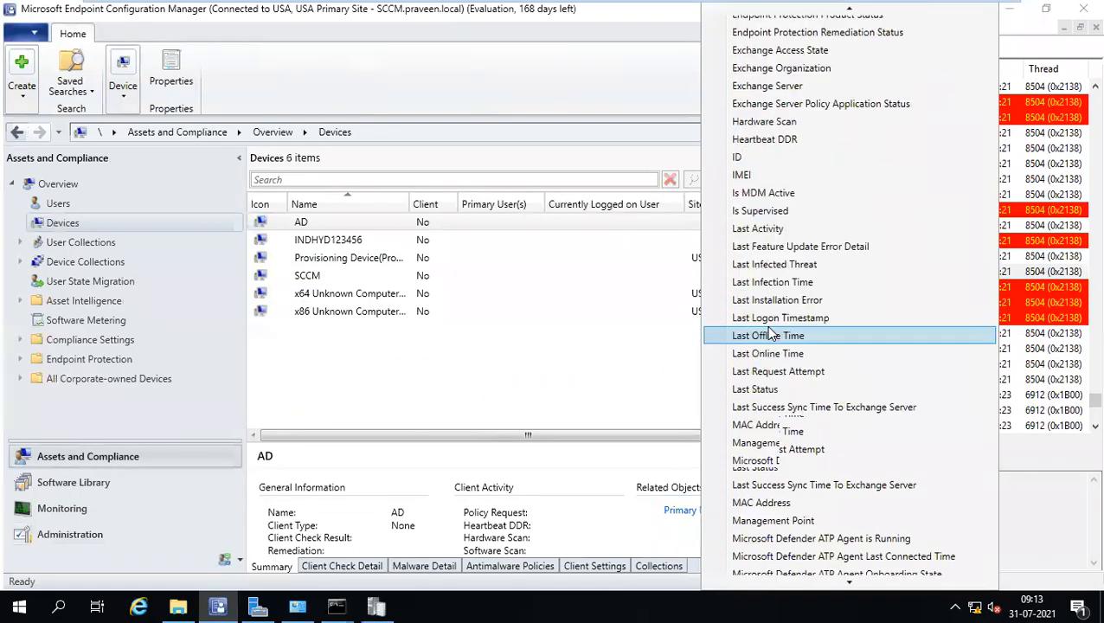
pyautogui.scroll(-5, 770, 336)
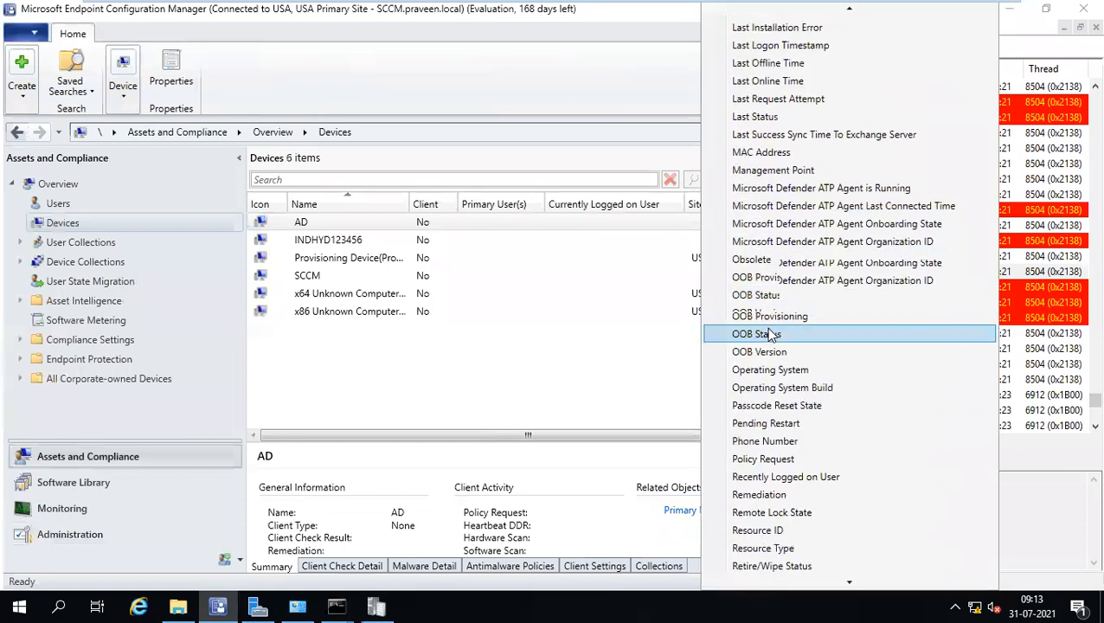
pyautogui.scroll(-2, 769, 333)
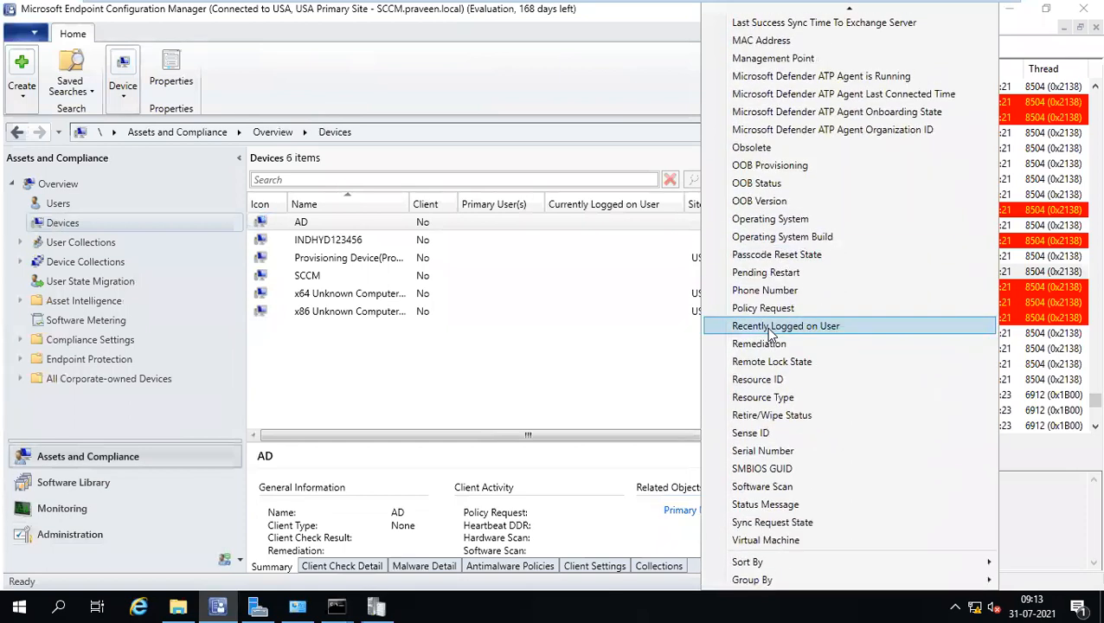
pyautogui.click(763, 379)
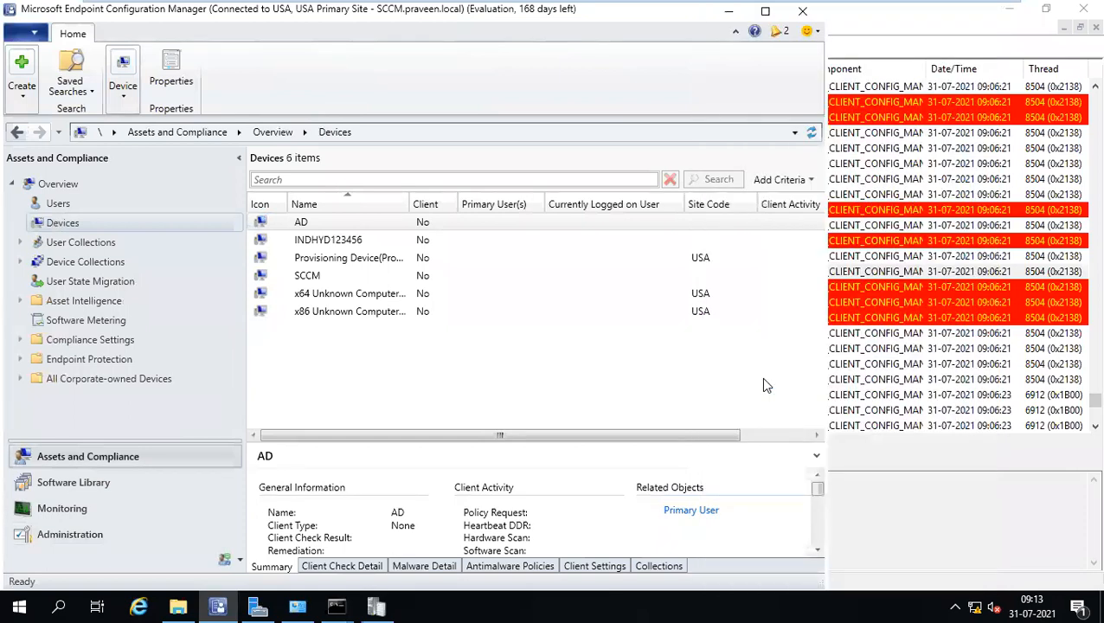
# Maximize the console, move Resource ID beside Name, and select device INDHYD123456.
pyautogui.click(767, 12)
pyautogui.moveTo(856, 200); pyautogui.dragTo(403, 188)
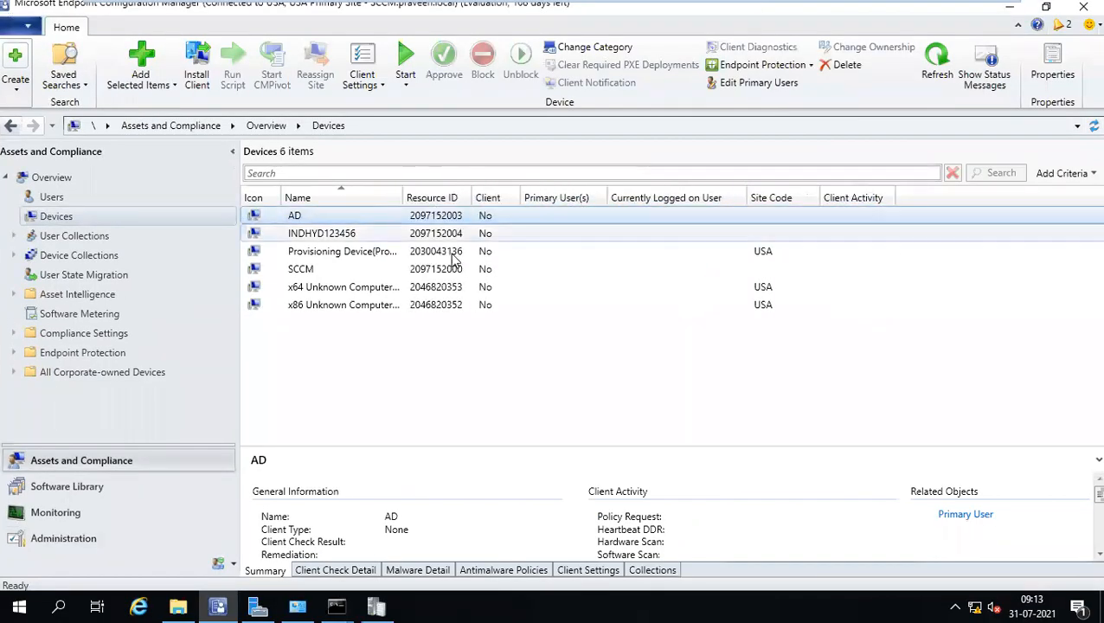
pyautogui.click(435, 234)
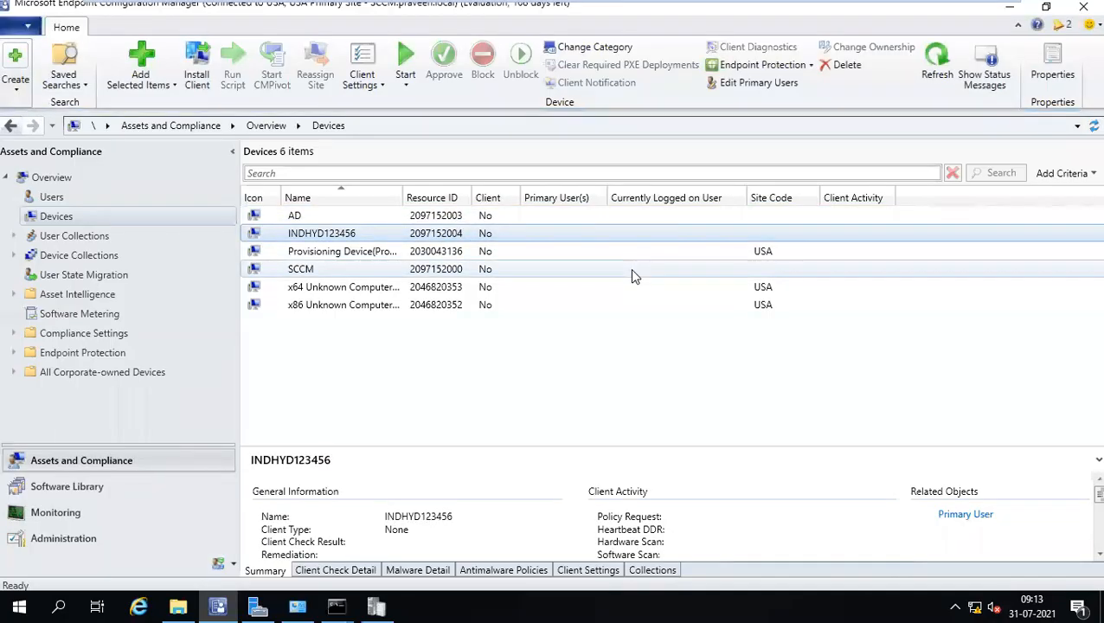